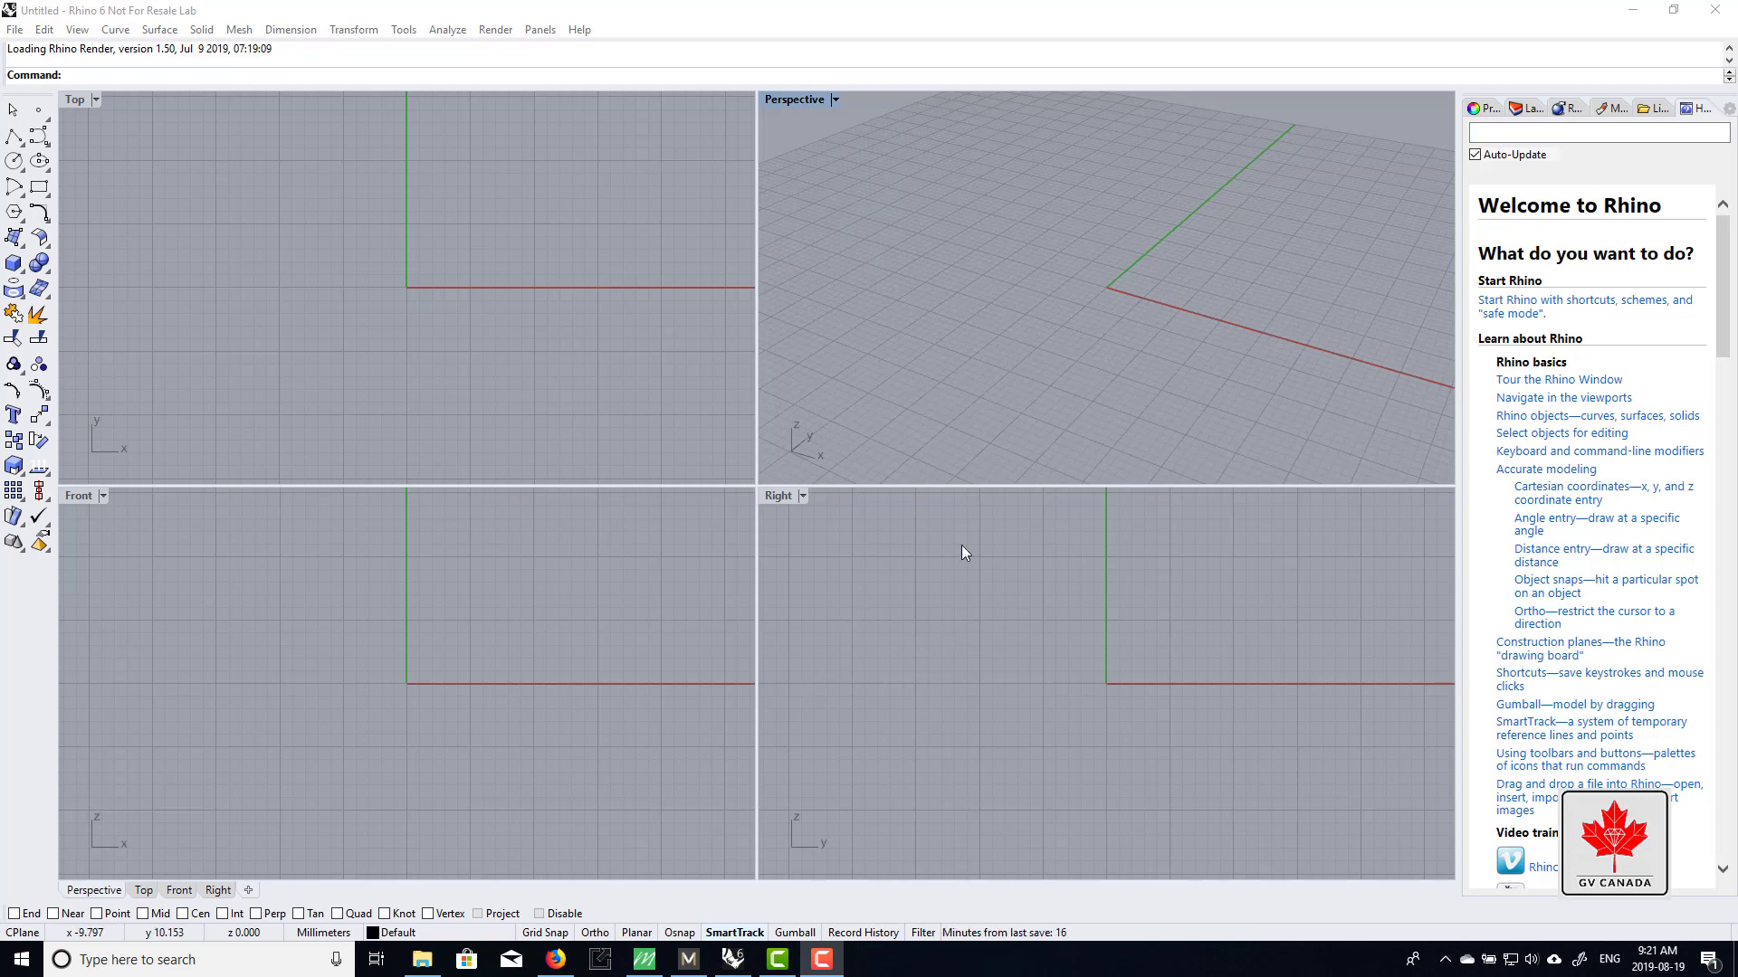
- Widen the main tool sidebar to four columns of tools and enlarge the command history area to show more lines
left_click(586, 401)
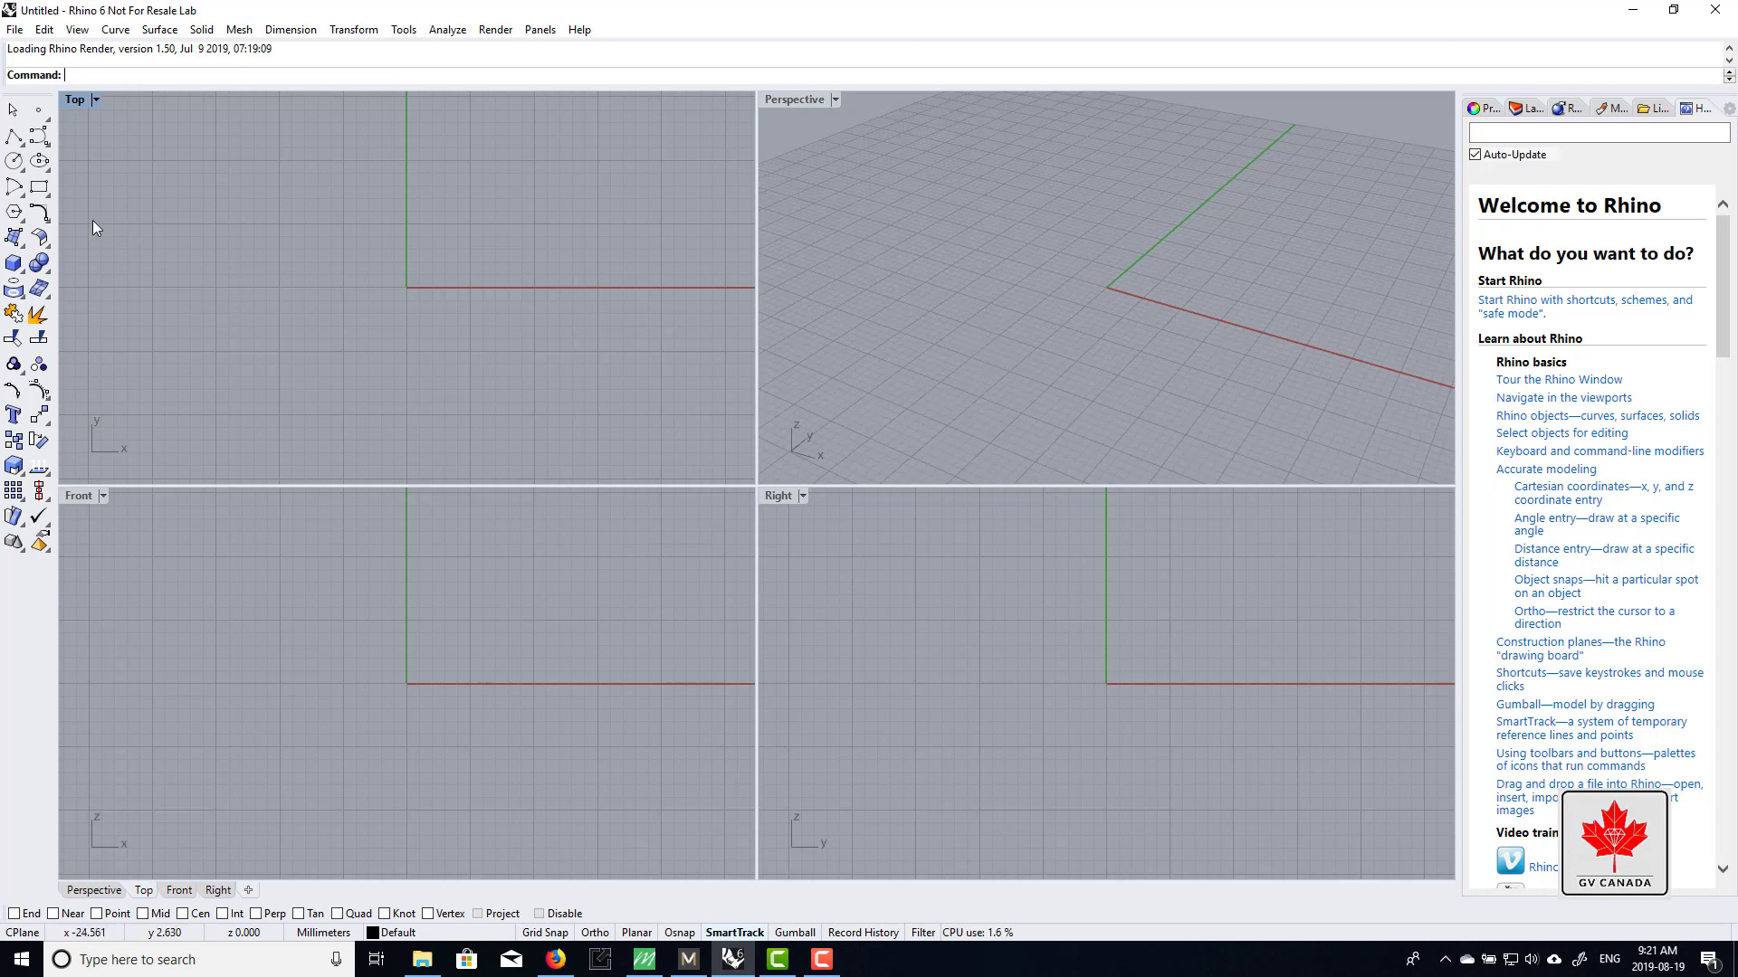
left_click_drag(54, 215, 123, 222)
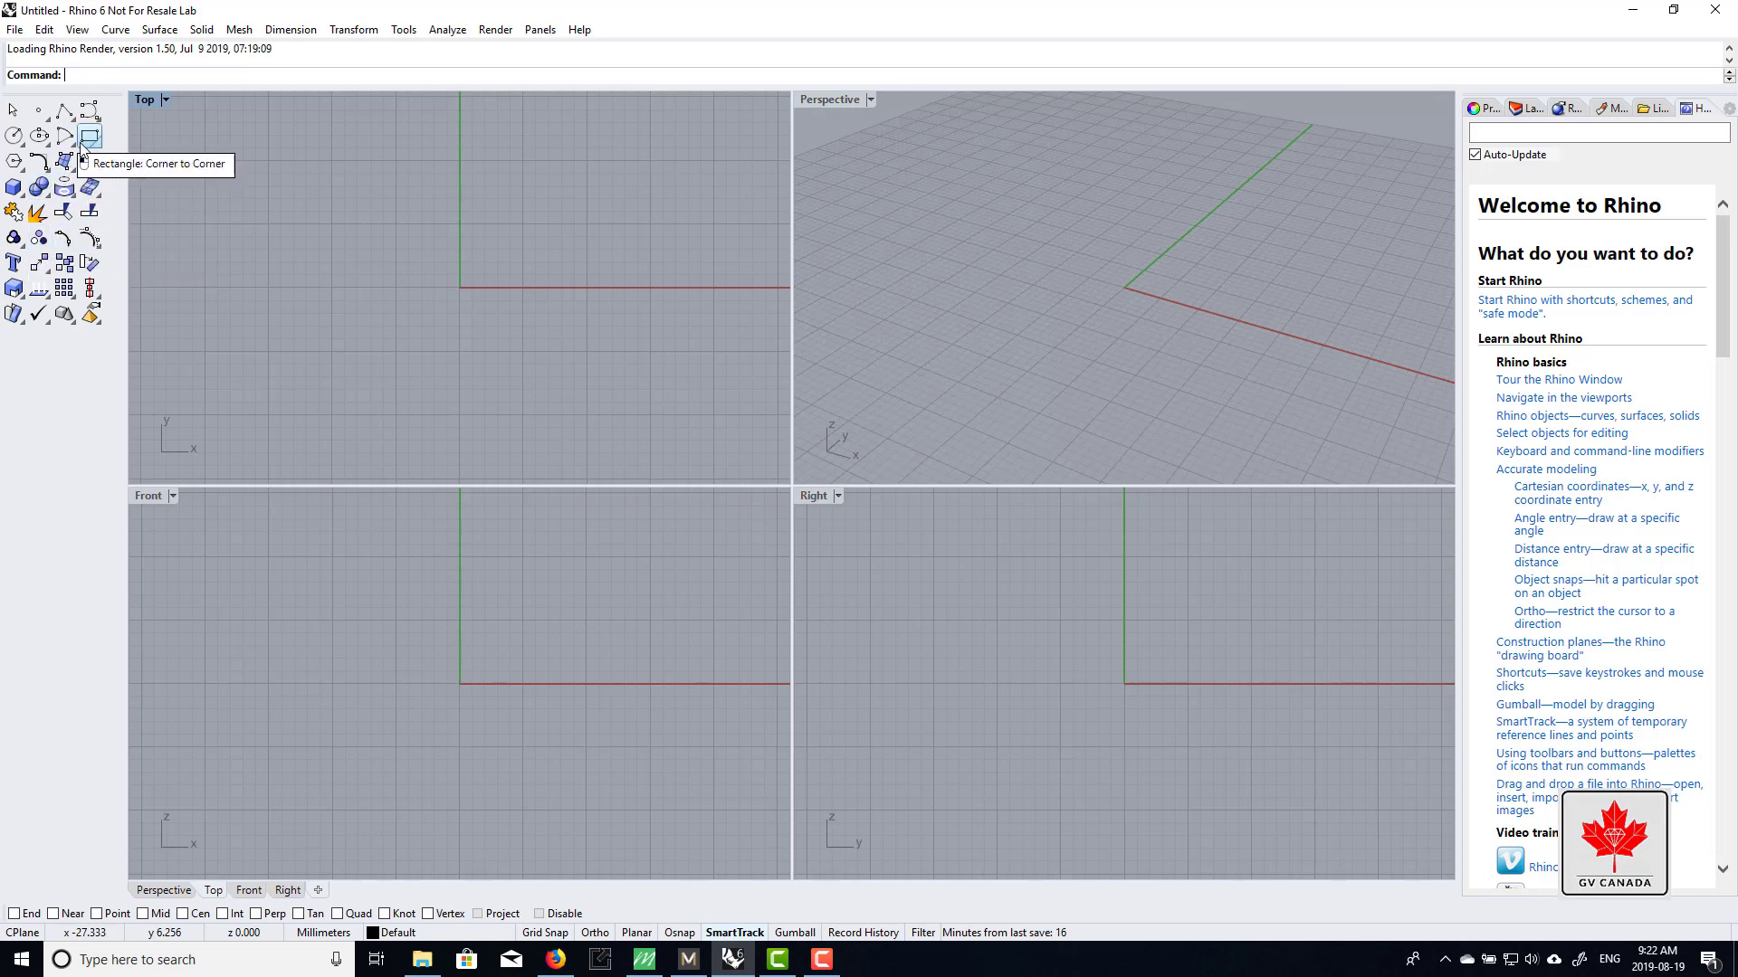
left_click(98, 80)
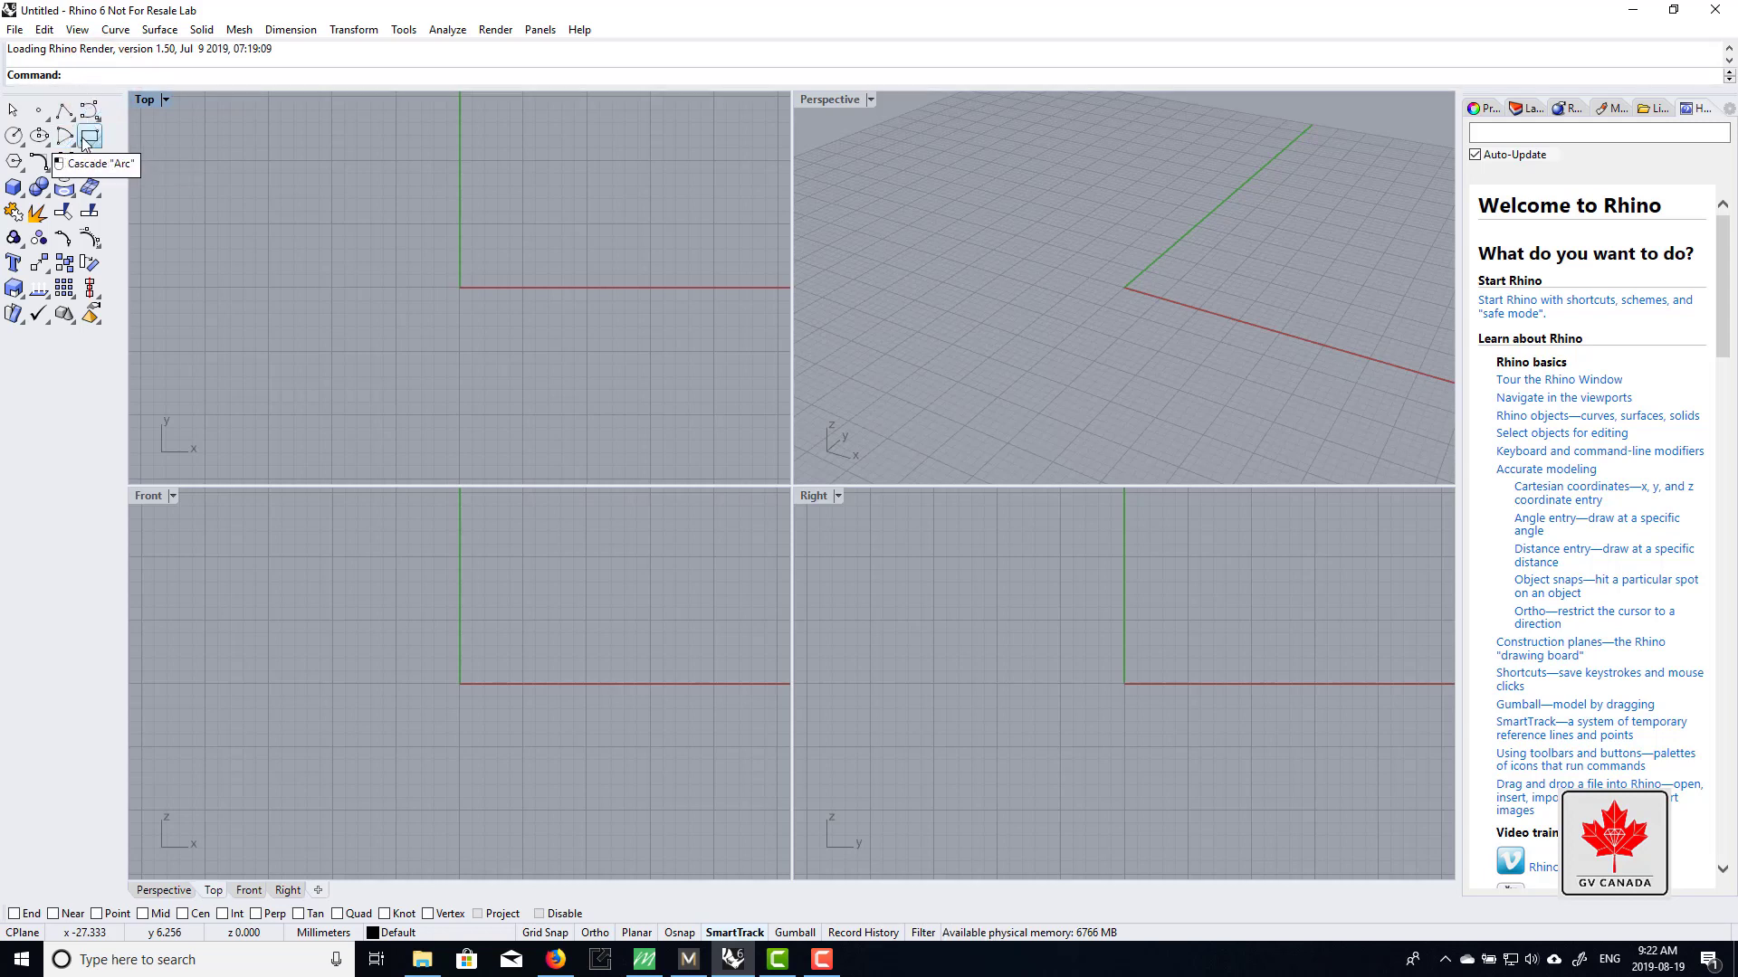
left_click_drag(194, 86, 195, 145)
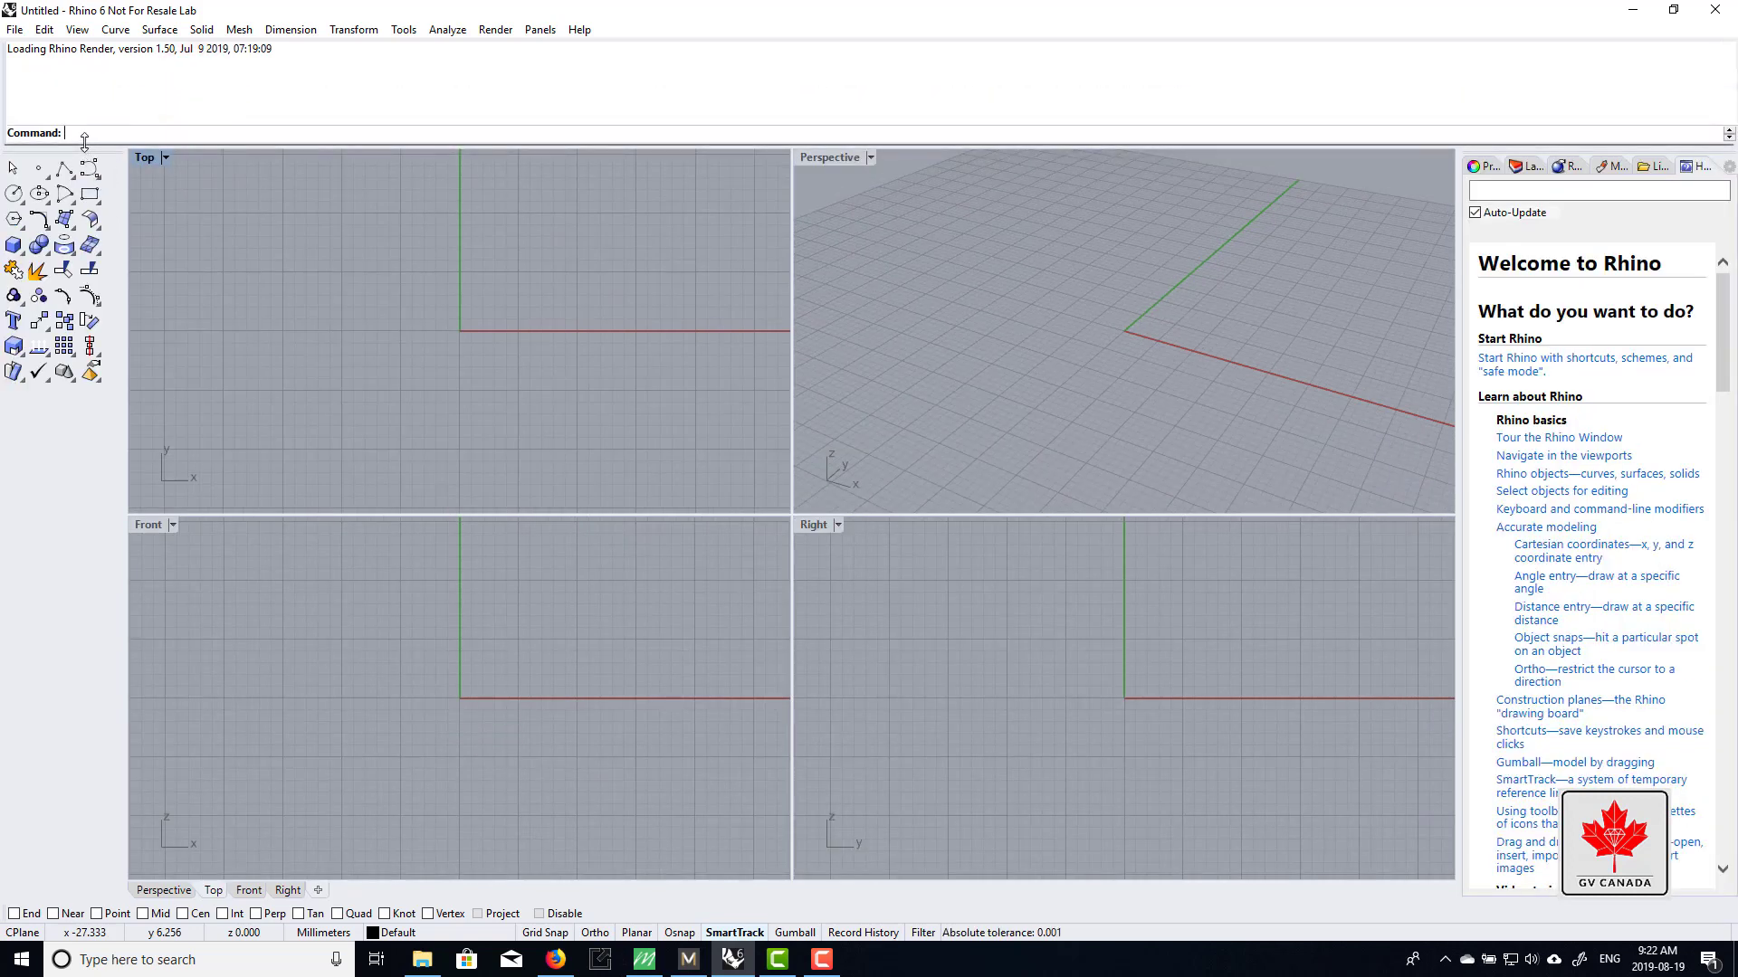
left_click_drag(135, 142, 138, 138)
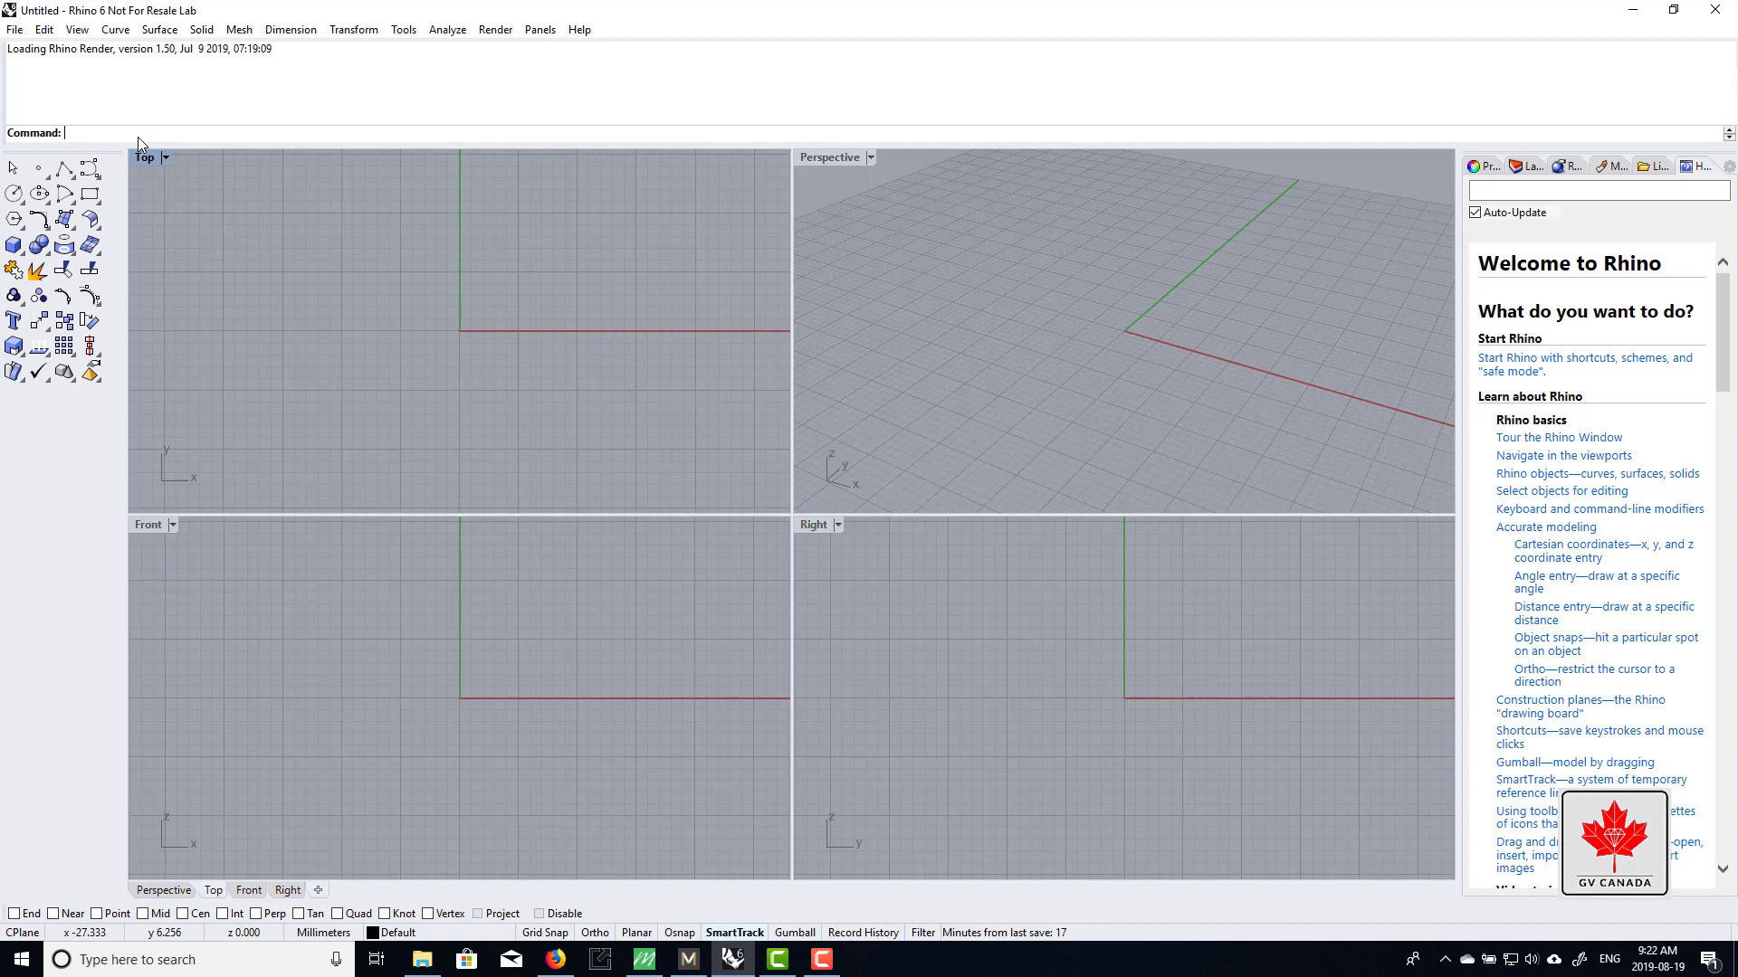
type("Cull")
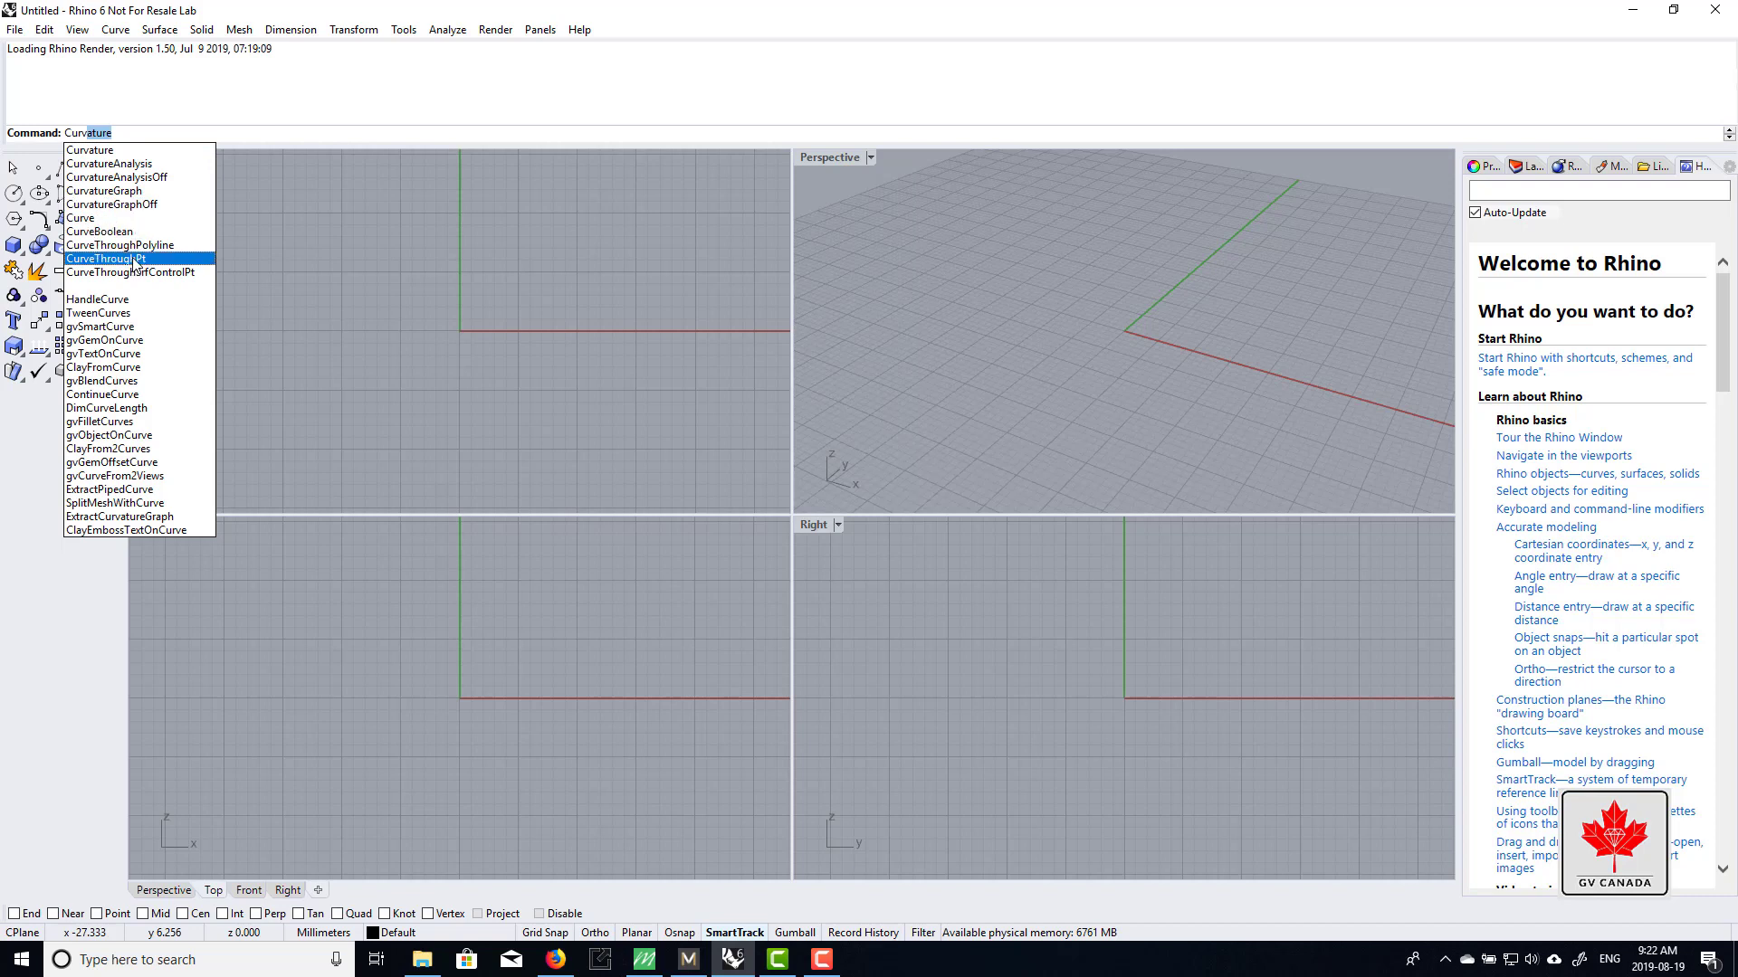
left_click(409, 313)
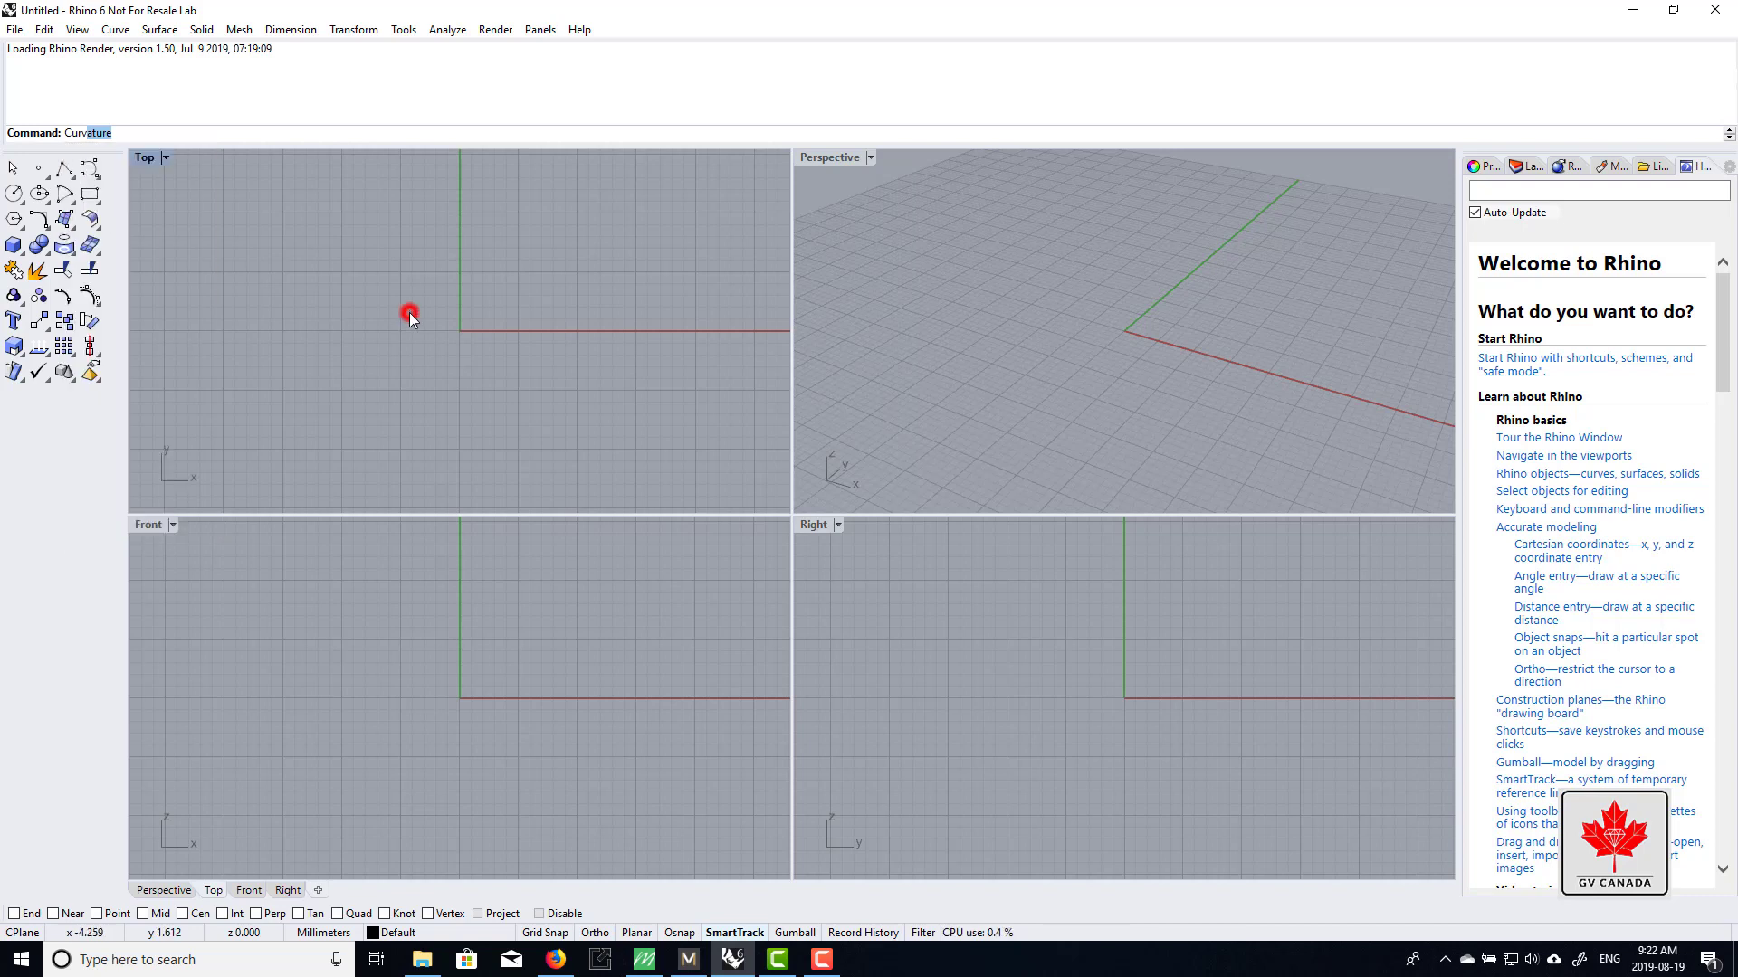
left_click(138, 134)
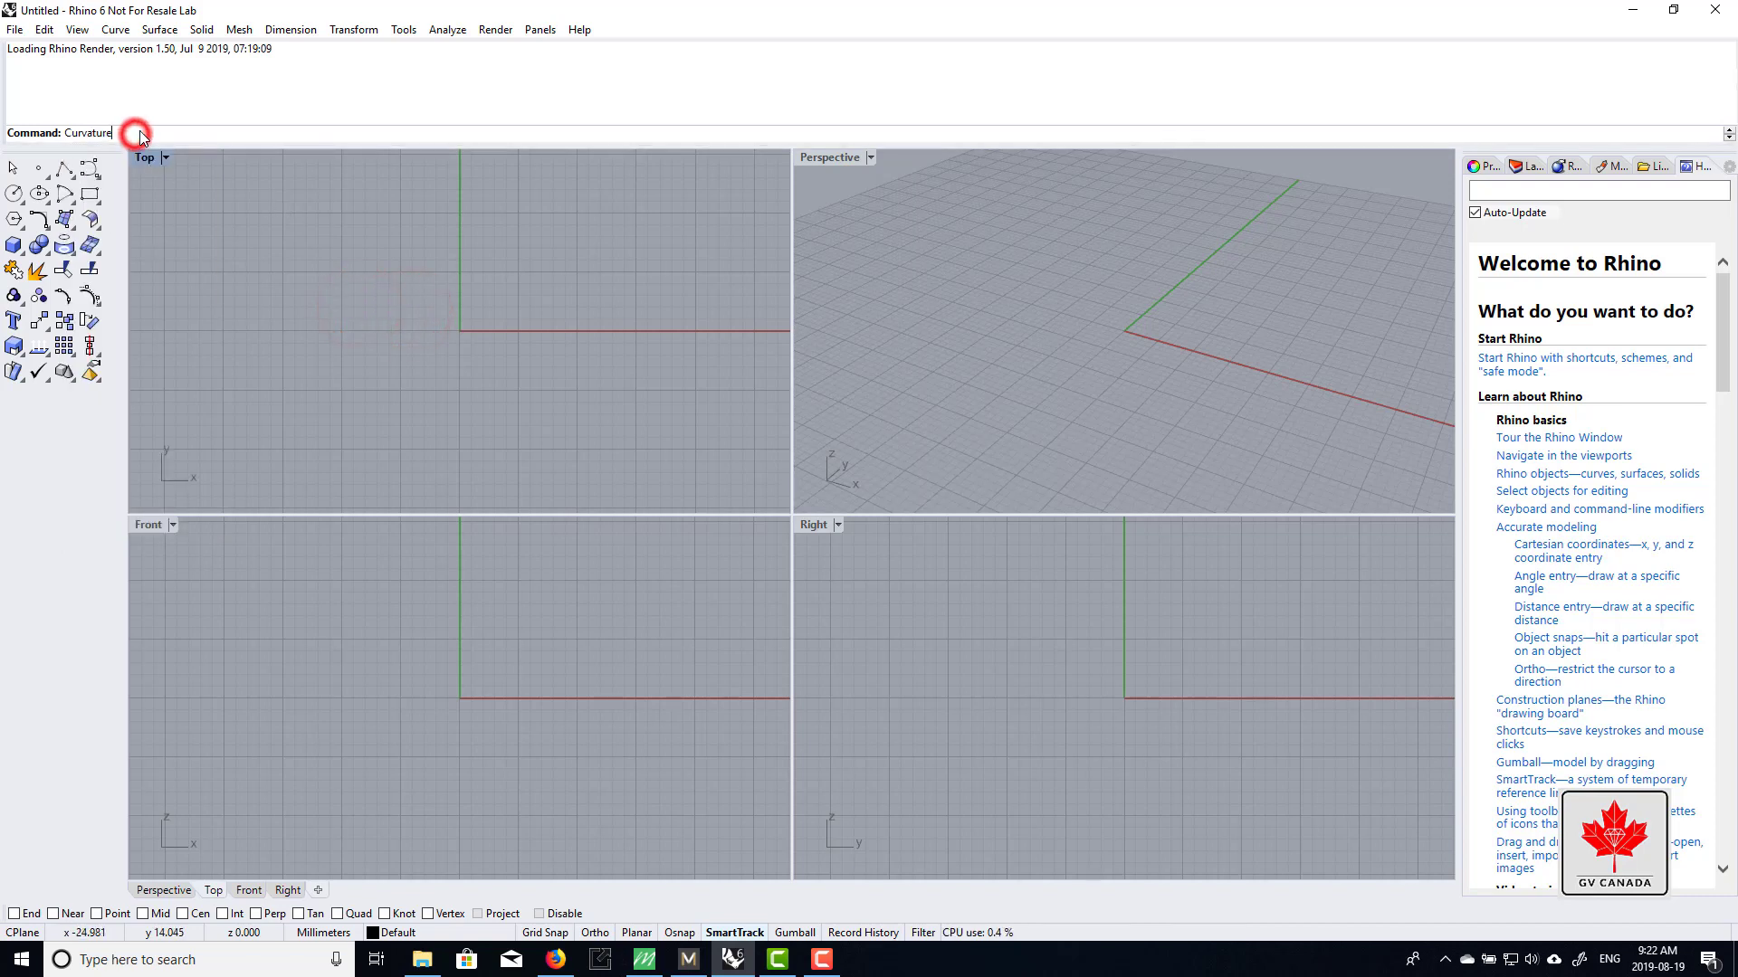
key("Escape")
left_click(327, 252)
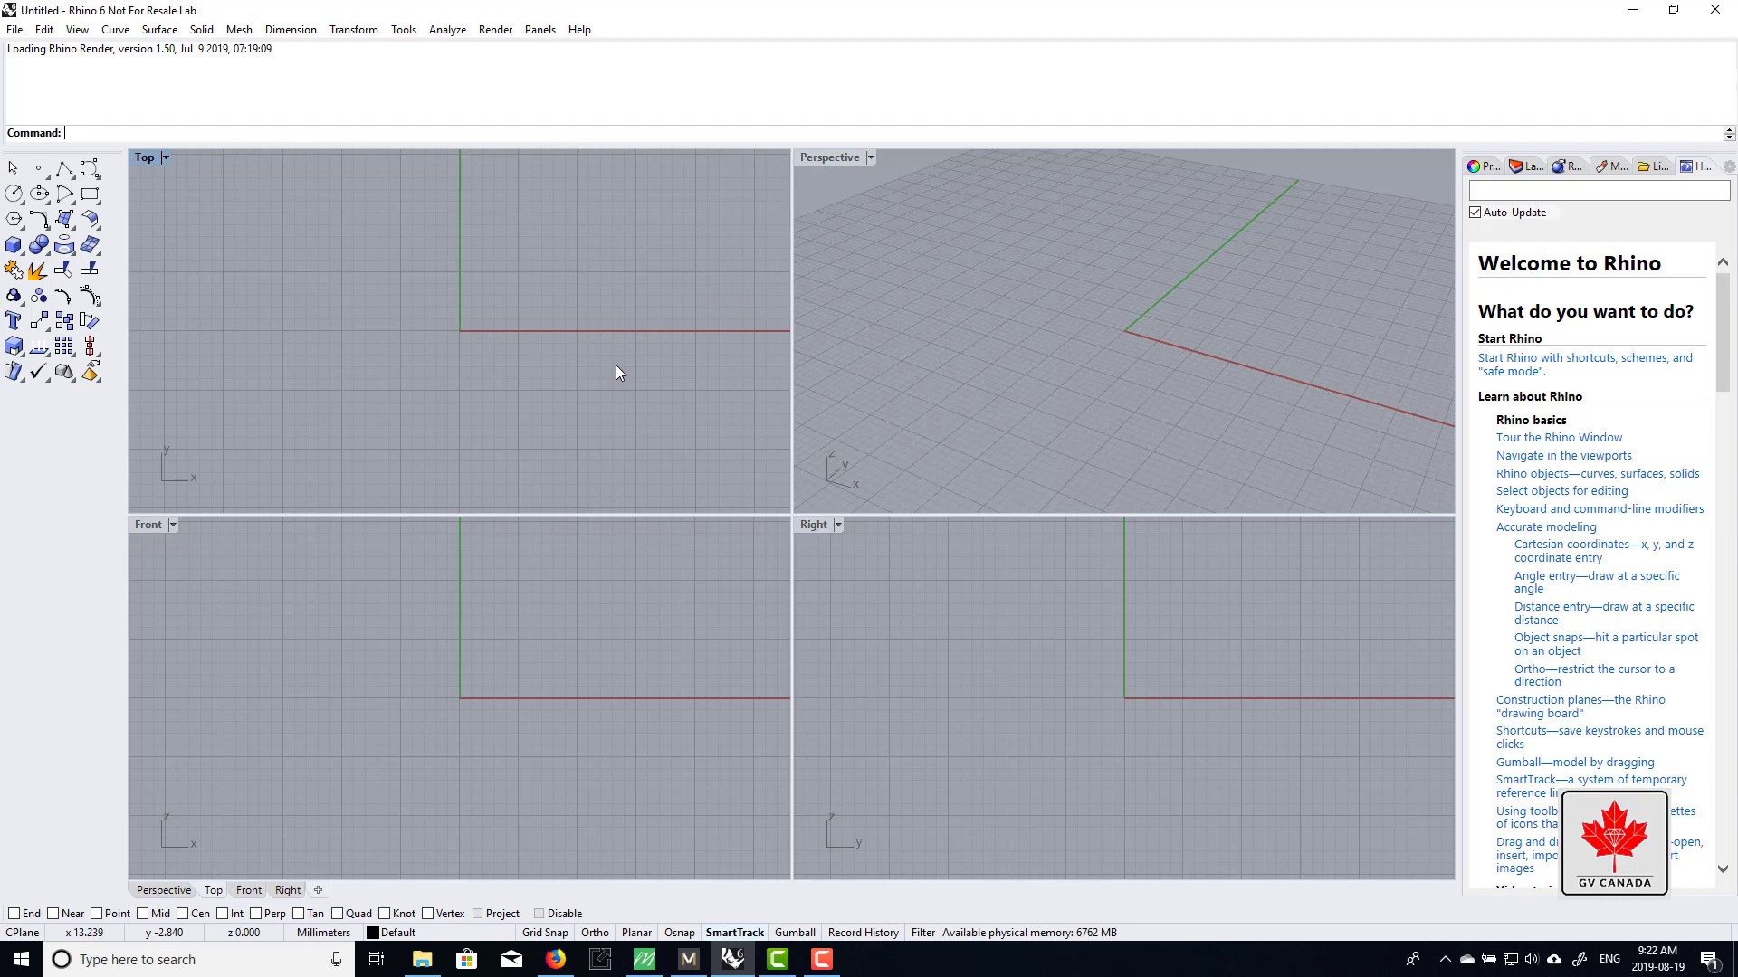
left_click(14, 194)
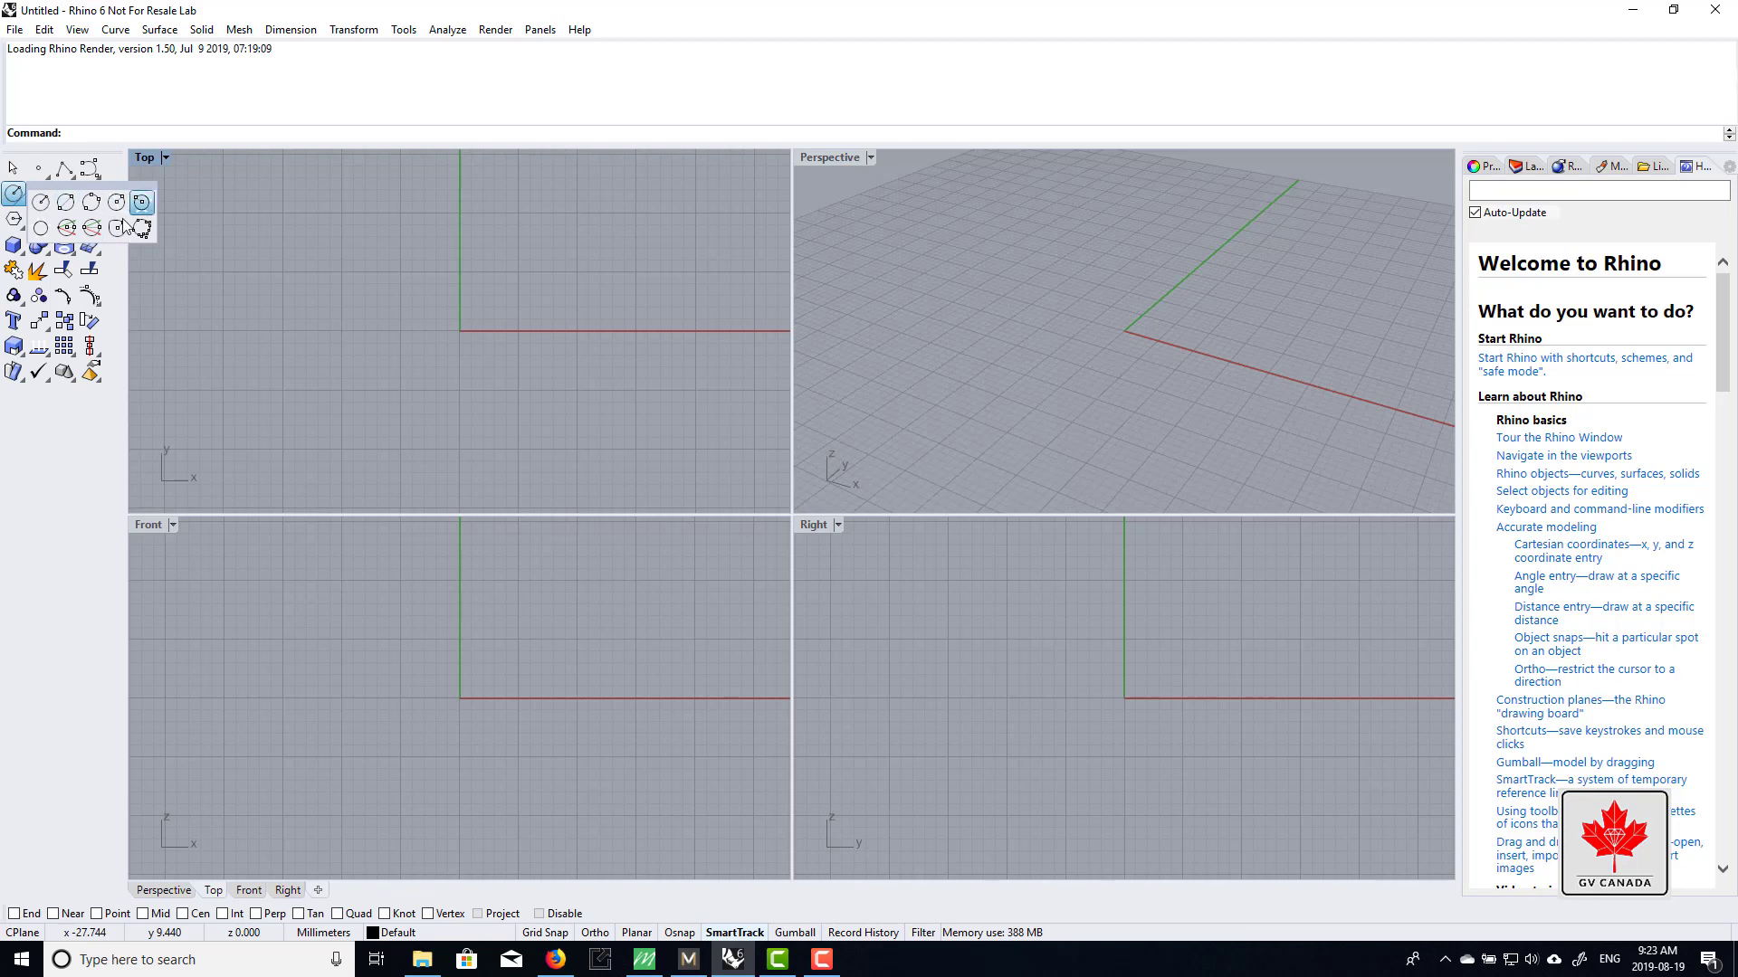
left_click_drag(79, 192, 334, 239)
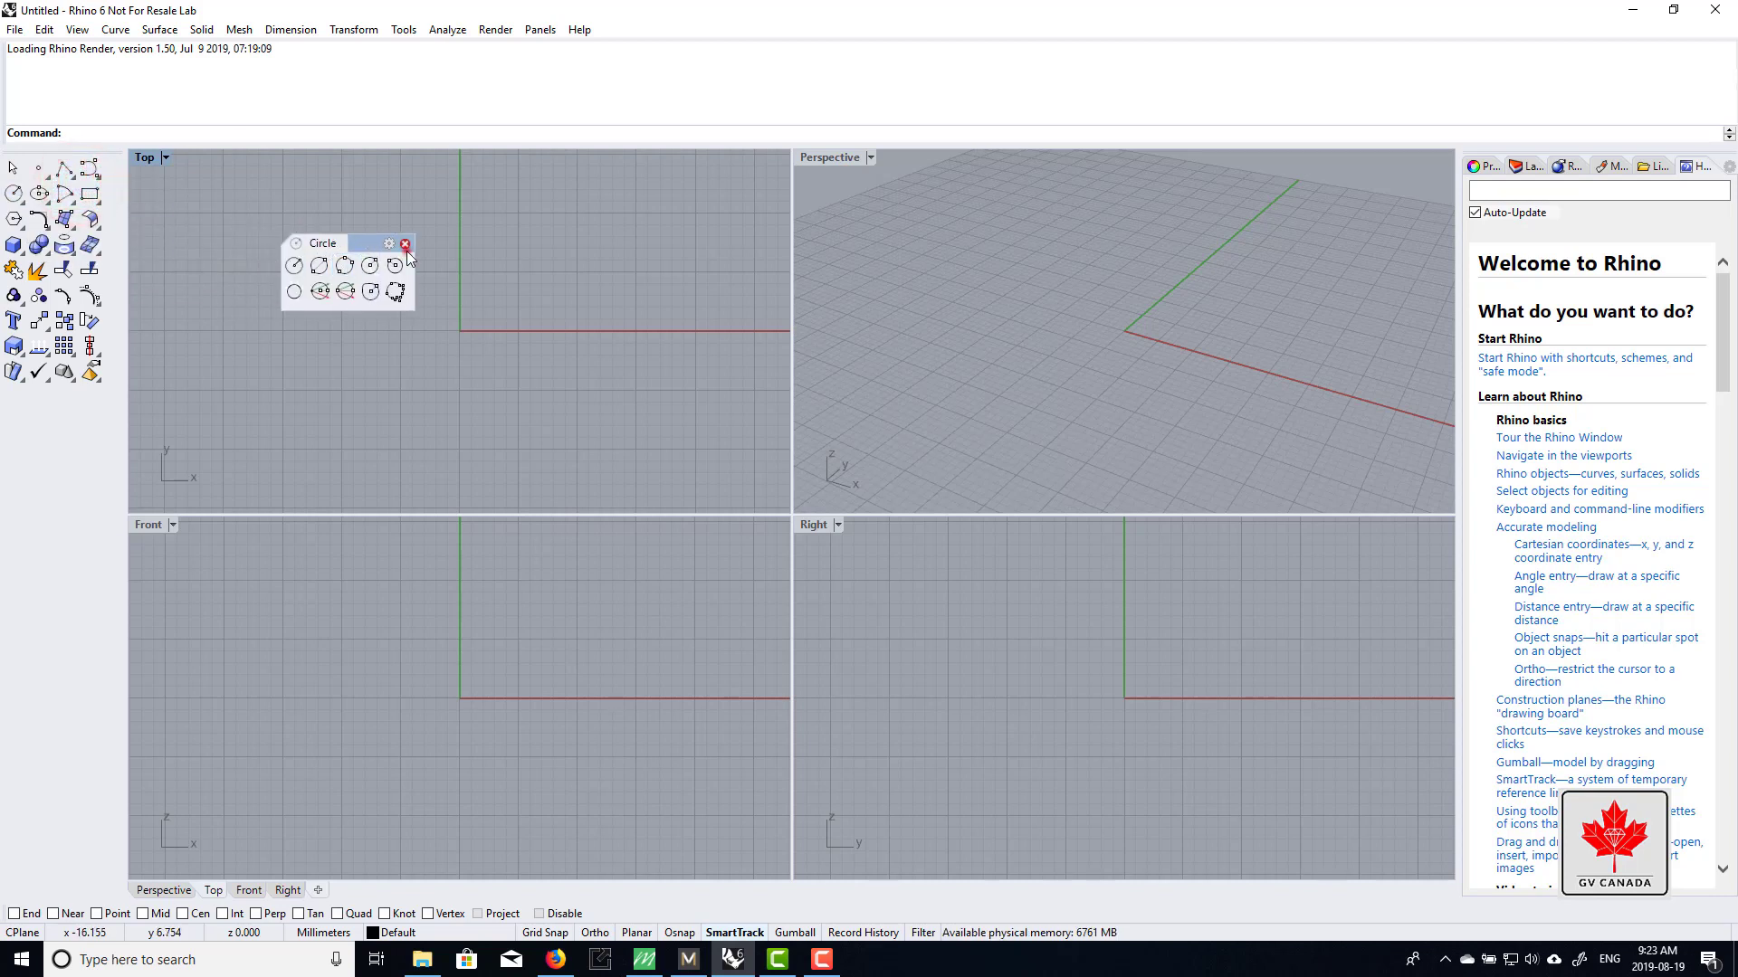
left_click(404, 243)
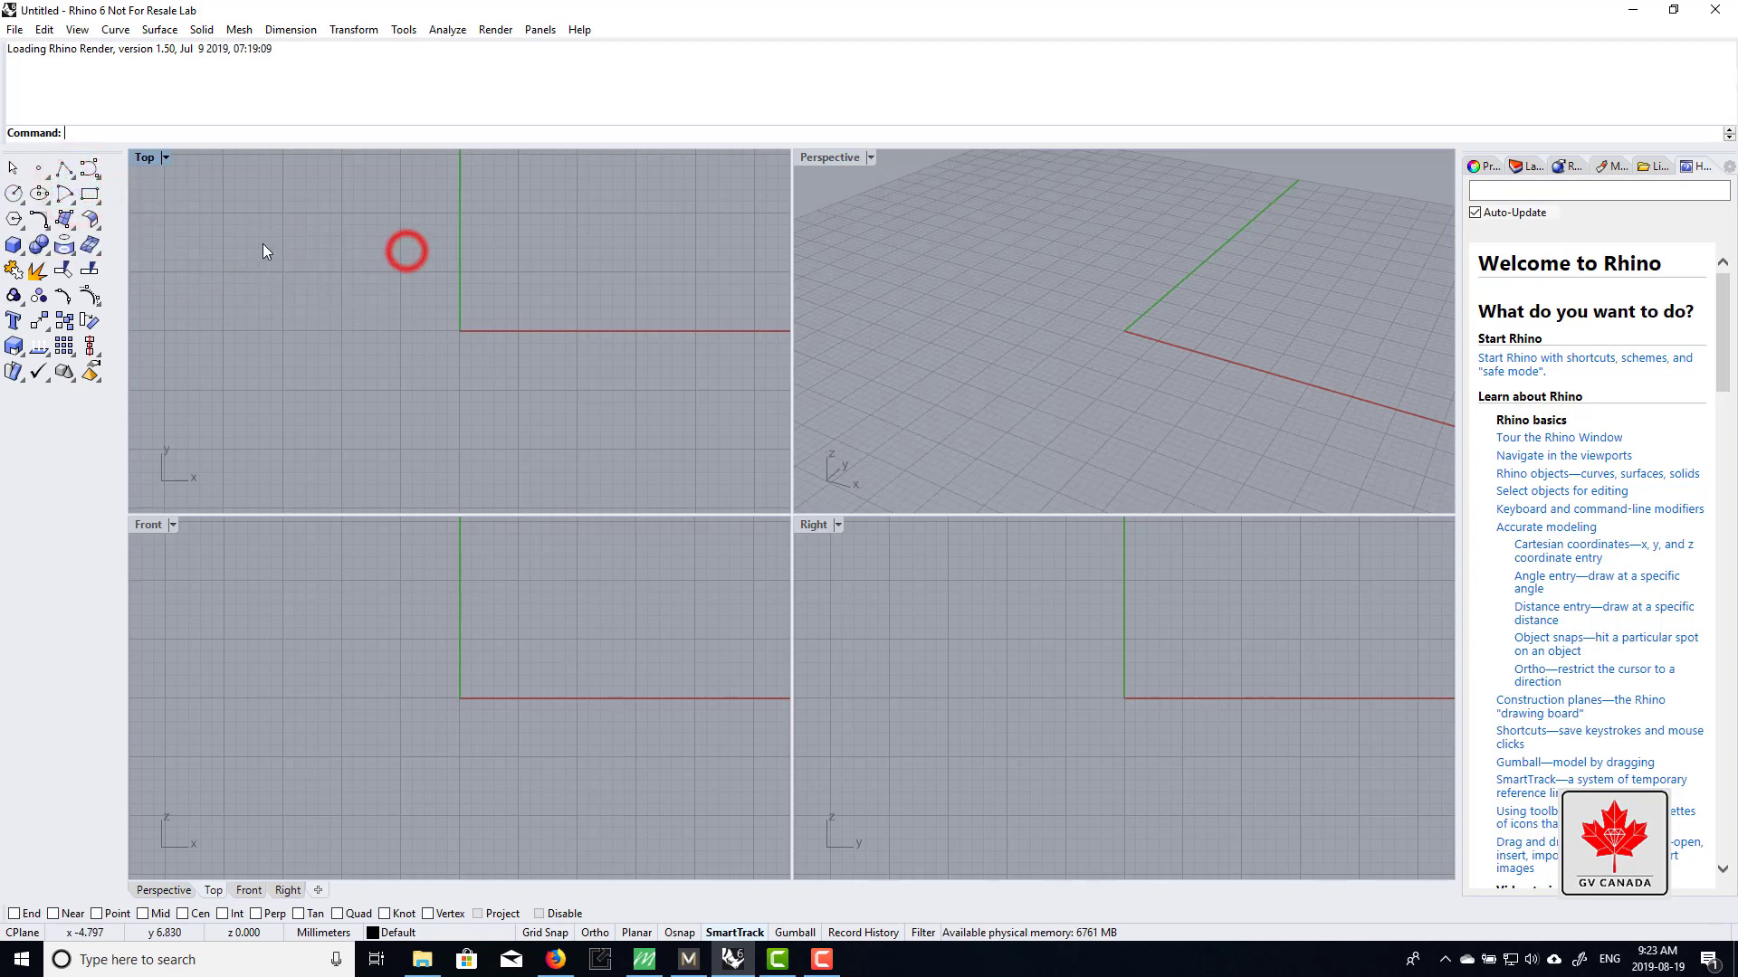
- Float the Surface Creation and Transform tool sets and place them one below the other over the Right view
left_click(69, 225)
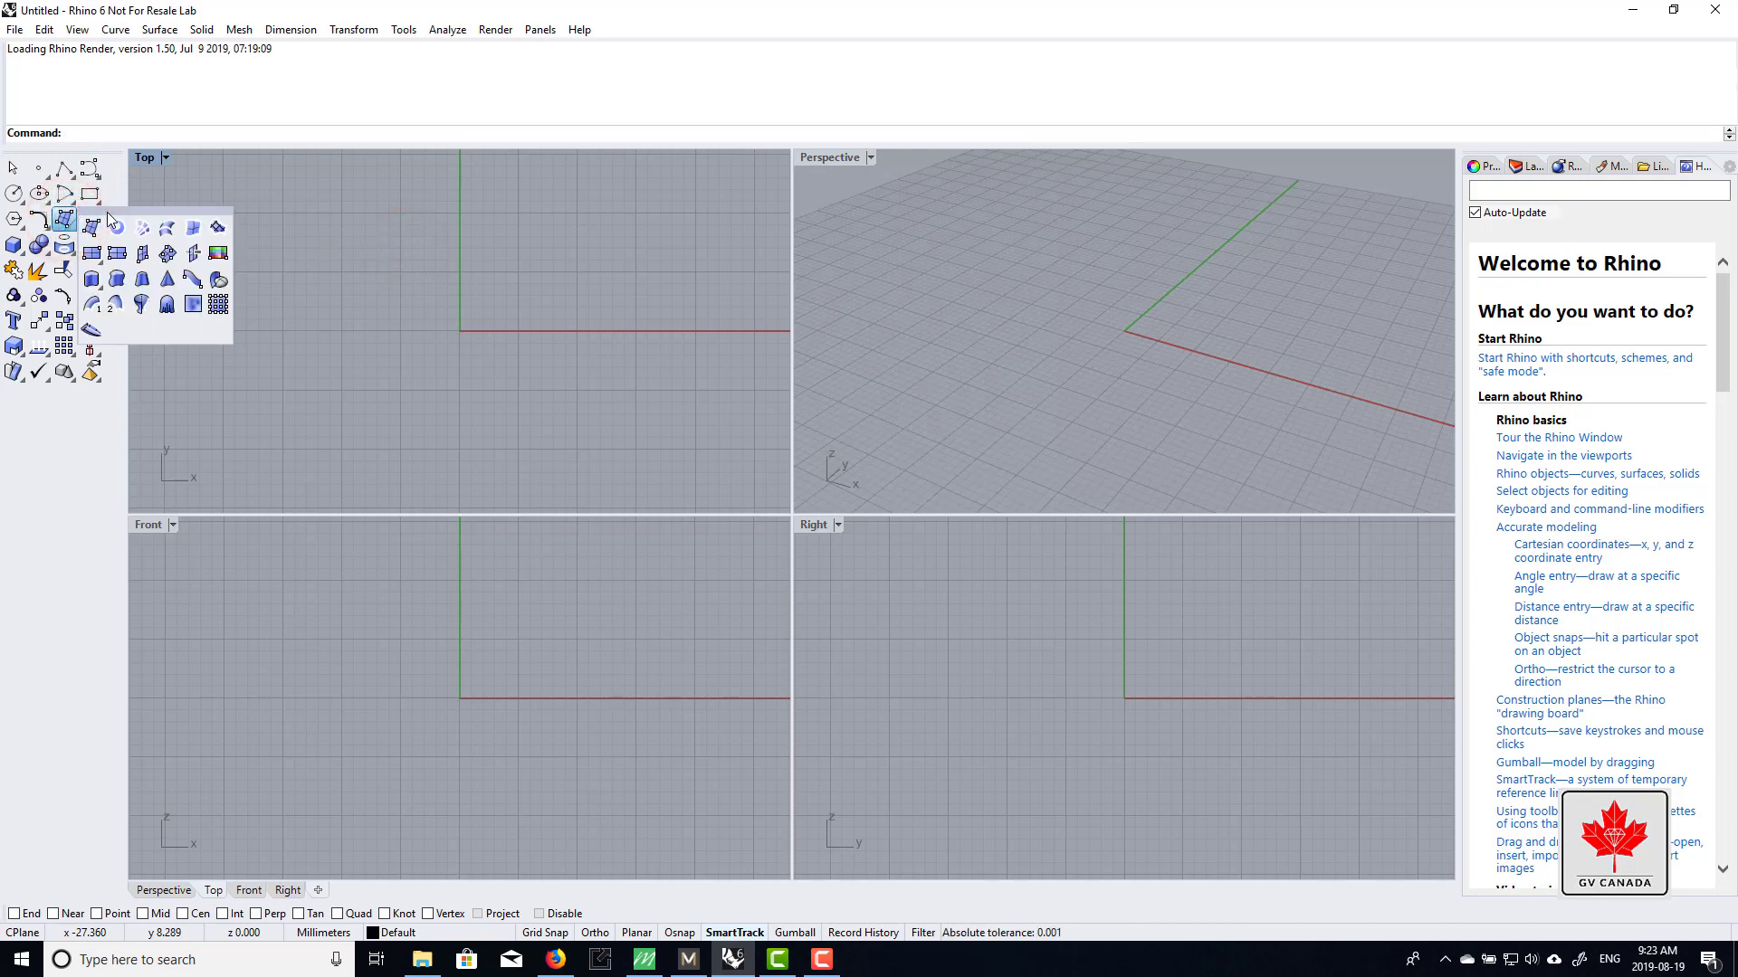
left_click_drag(109, 220, 204, 199)
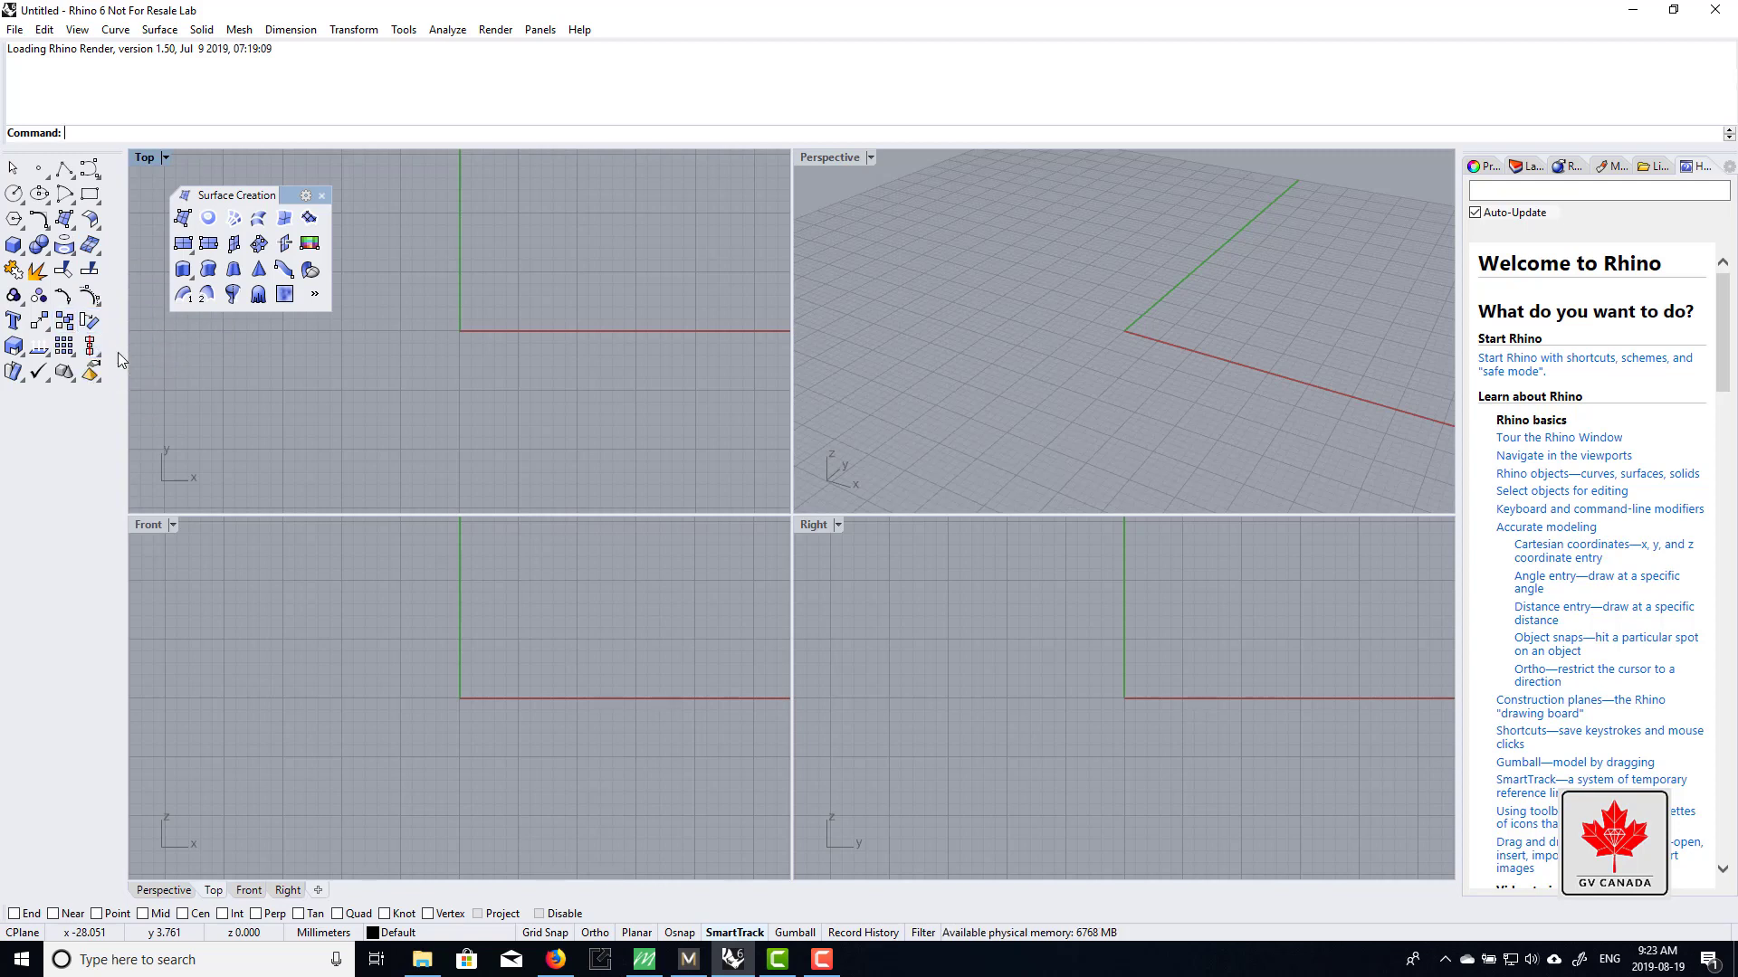
left_click(39, 321)
left_click_drag(109, 313, 222, 312)
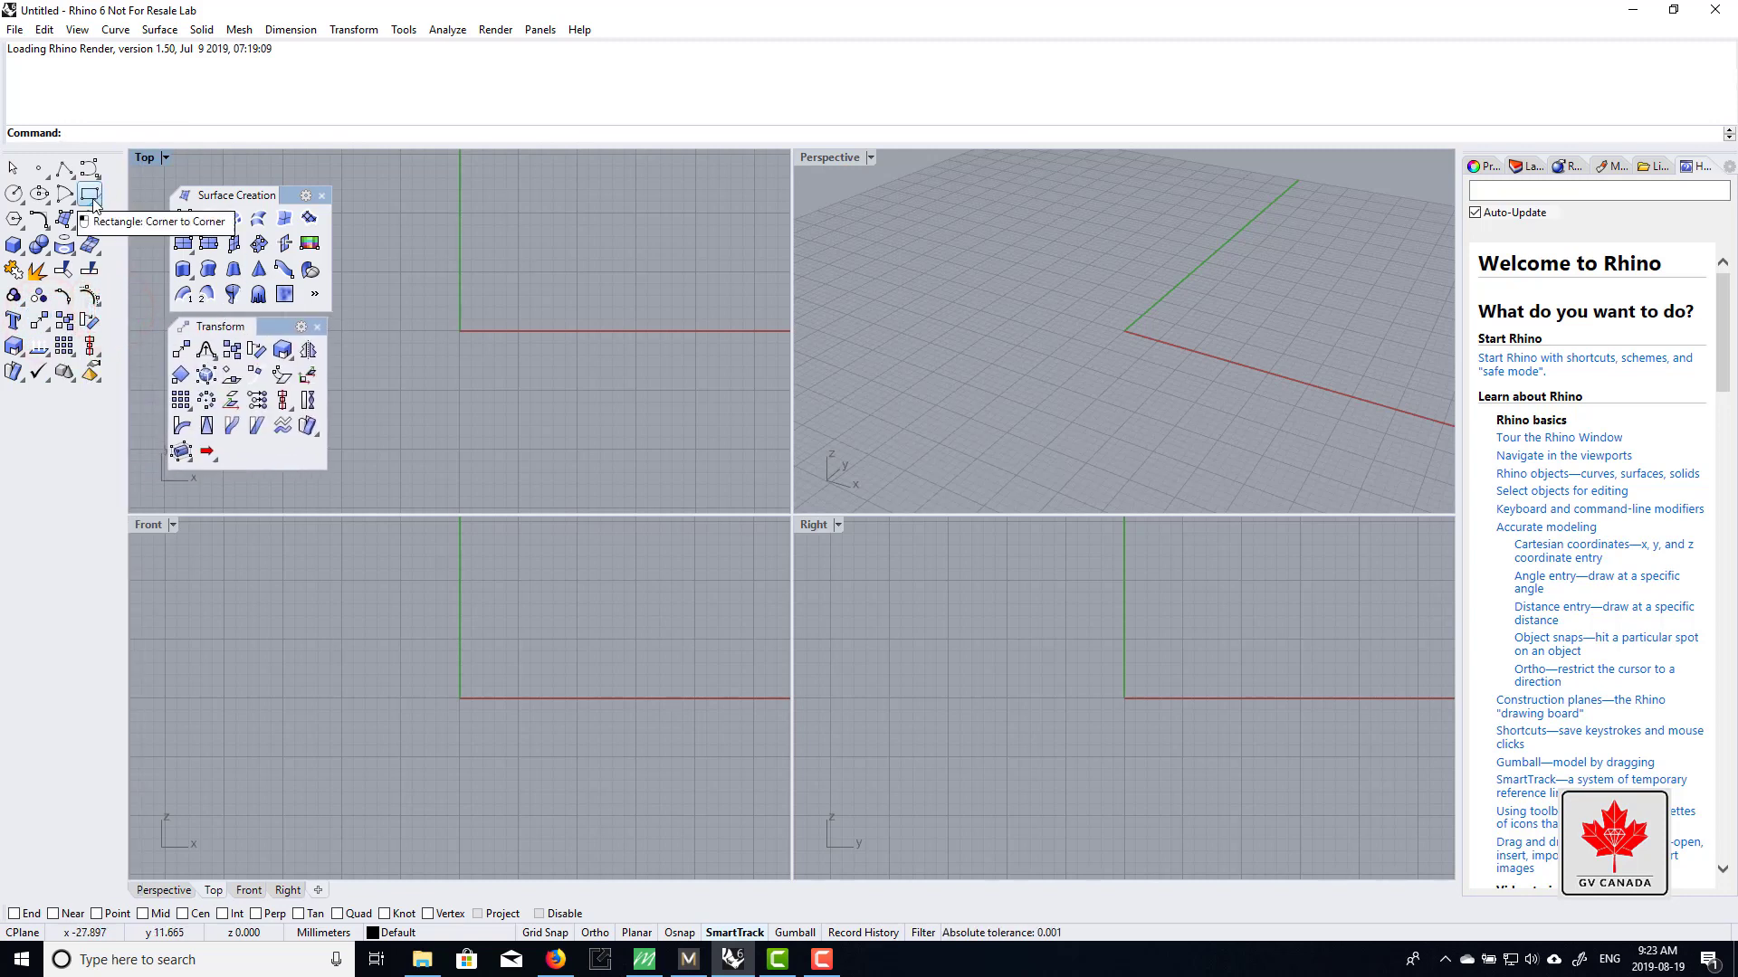
left_click_drag(224, 200, 1334, 591)
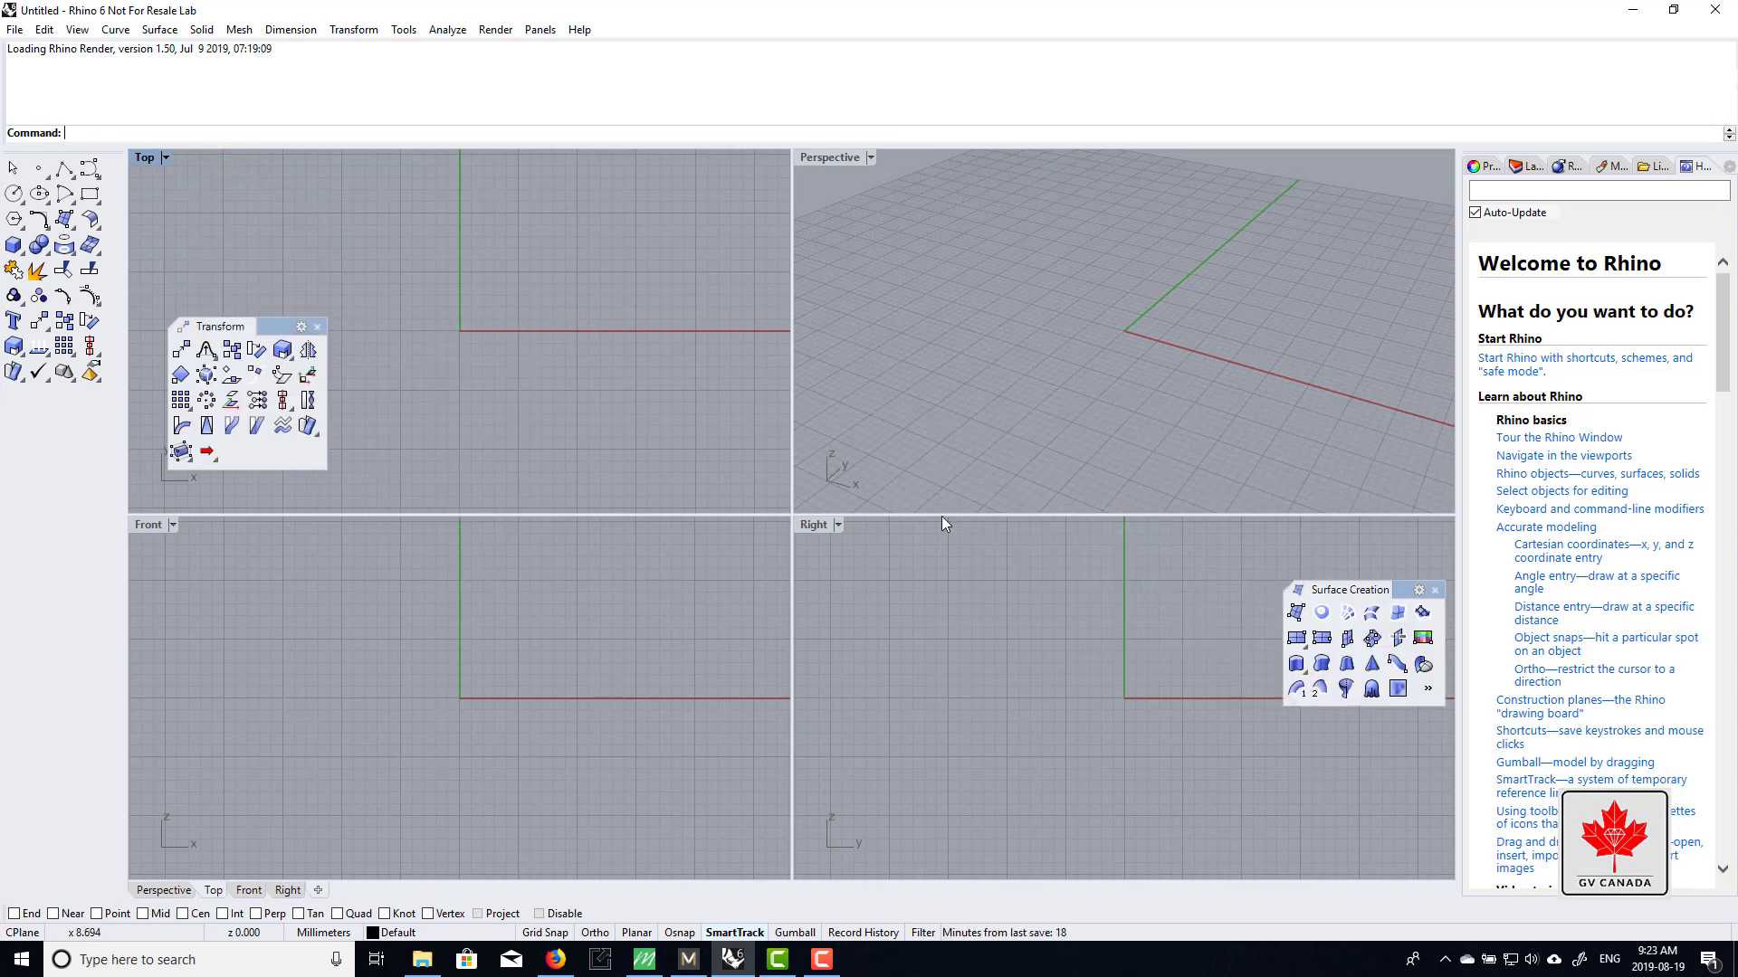
left_click_drag(237, 335, 1349, 724)
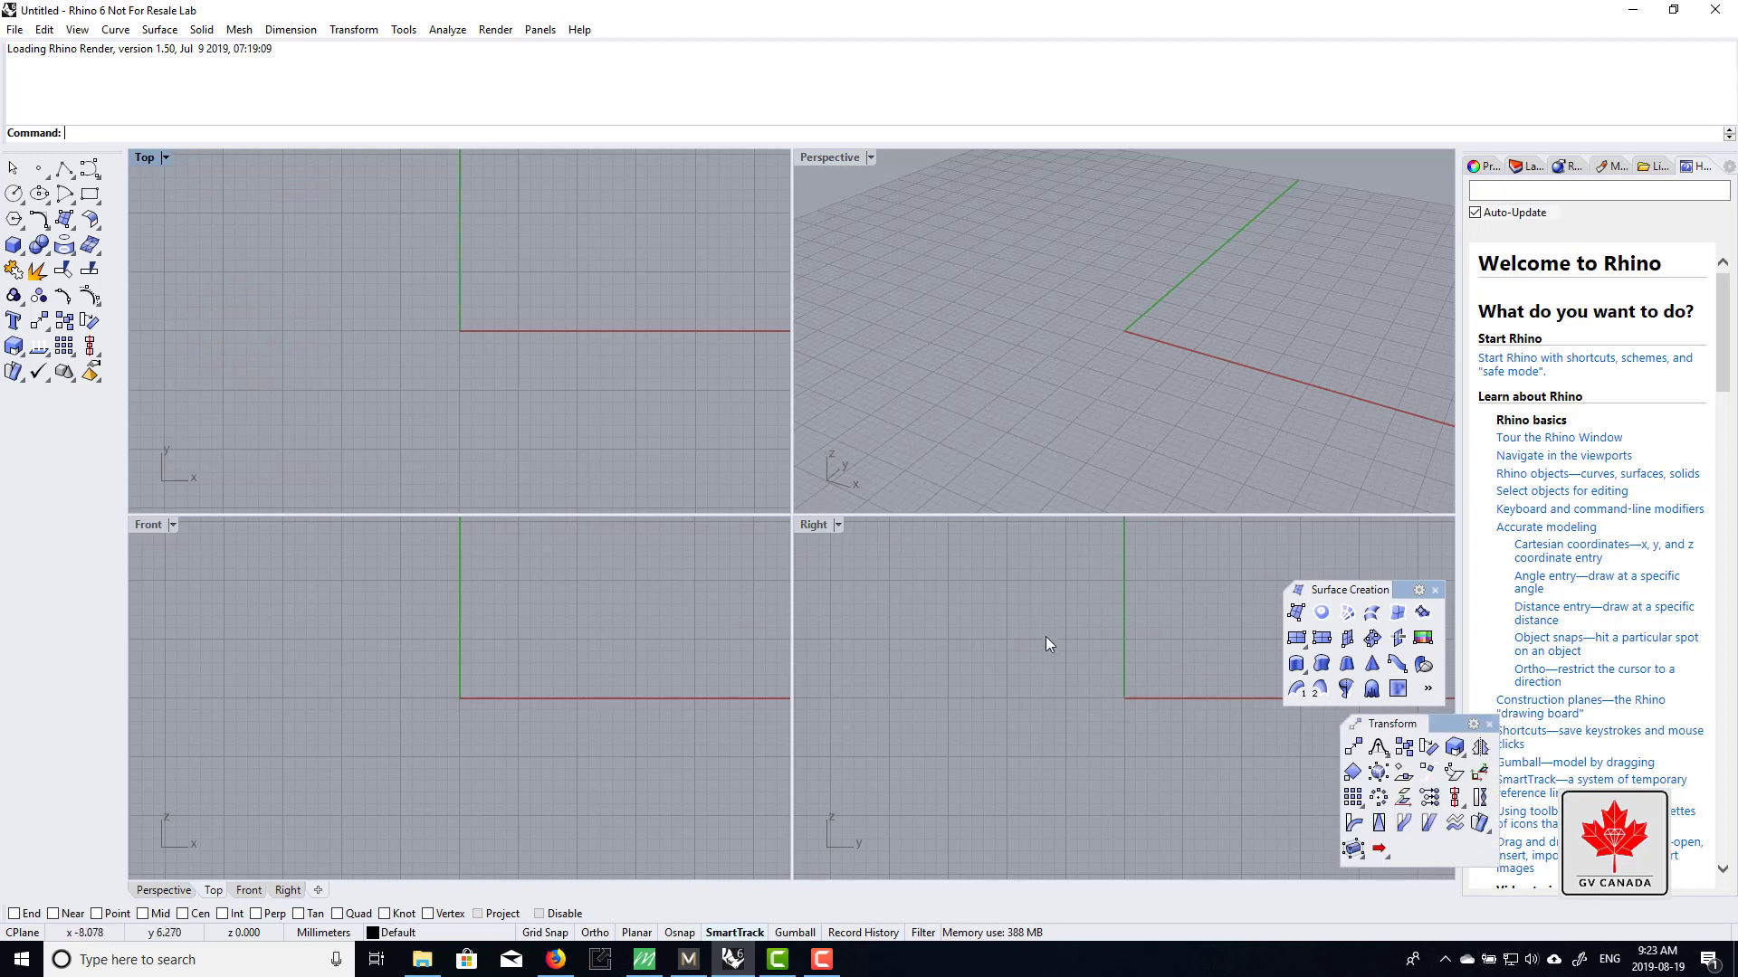
left_click(1072, 648)
left_click(392, 382)
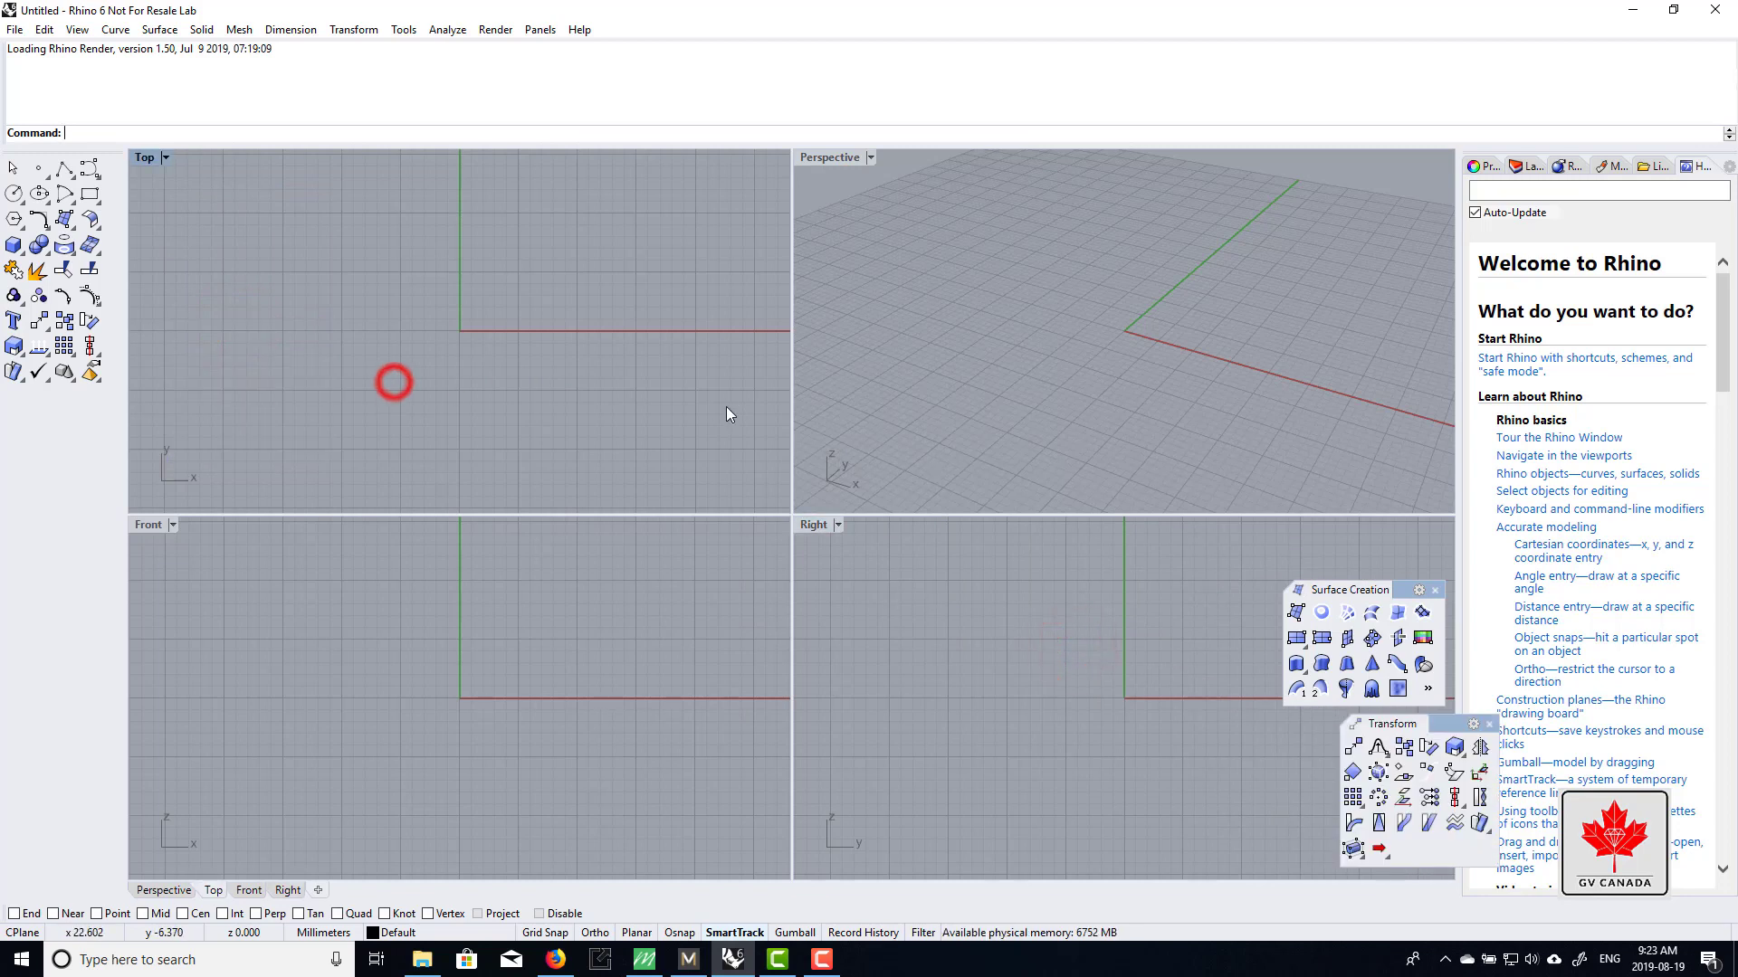
- Draw a circle centred on the origin in the Front view with a diameter of 17.2 mm
left_click(13, 194)
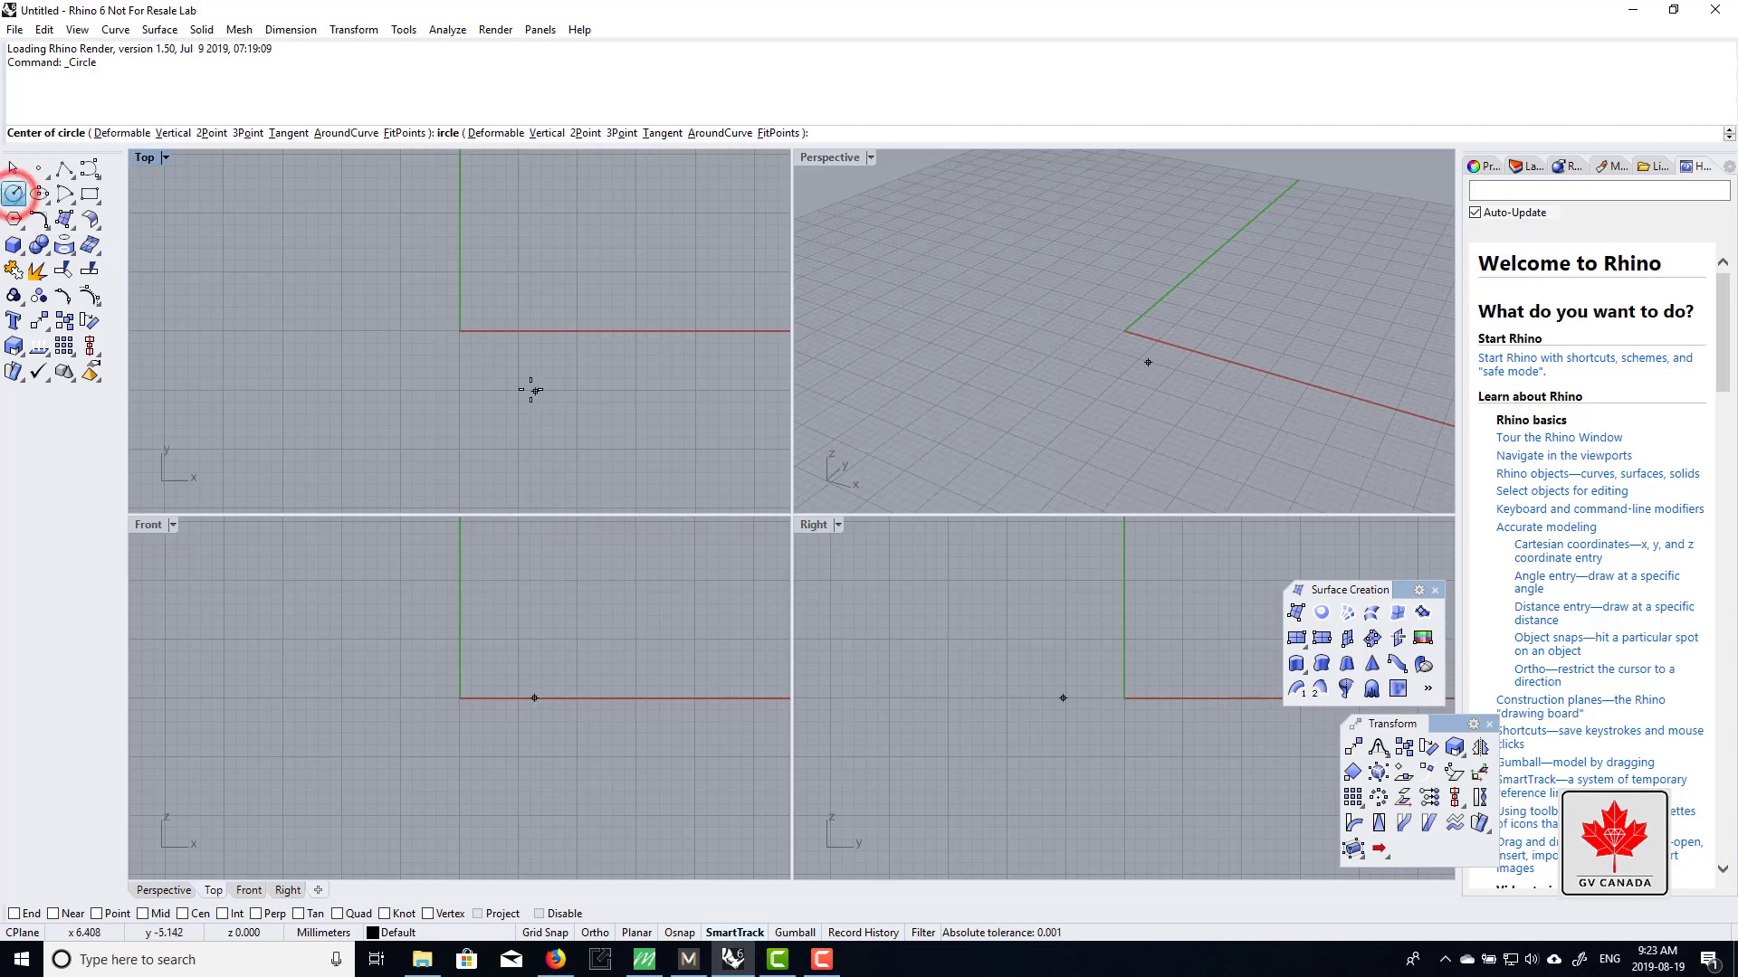
mouse_move(507, 365)
right_mouse_down()
mouse_move(515, 394)
mouse_move(504, 372)
right_mouse_up()
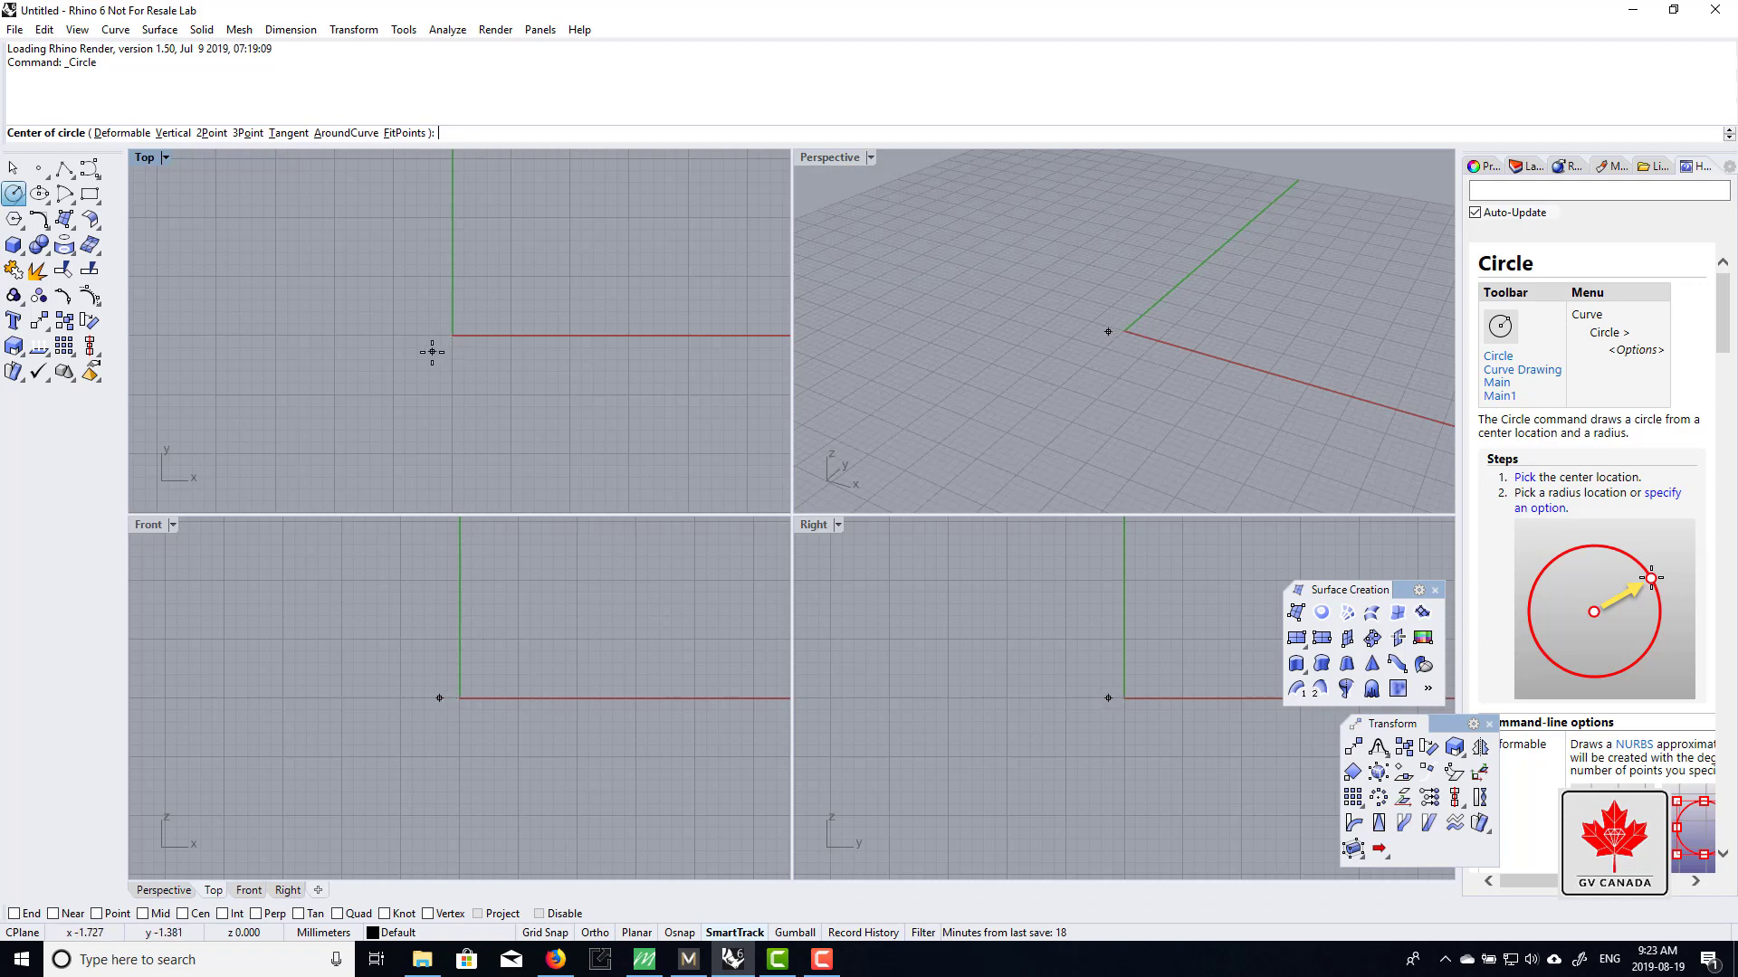
right_click_drag(475, 352, 477, 378)
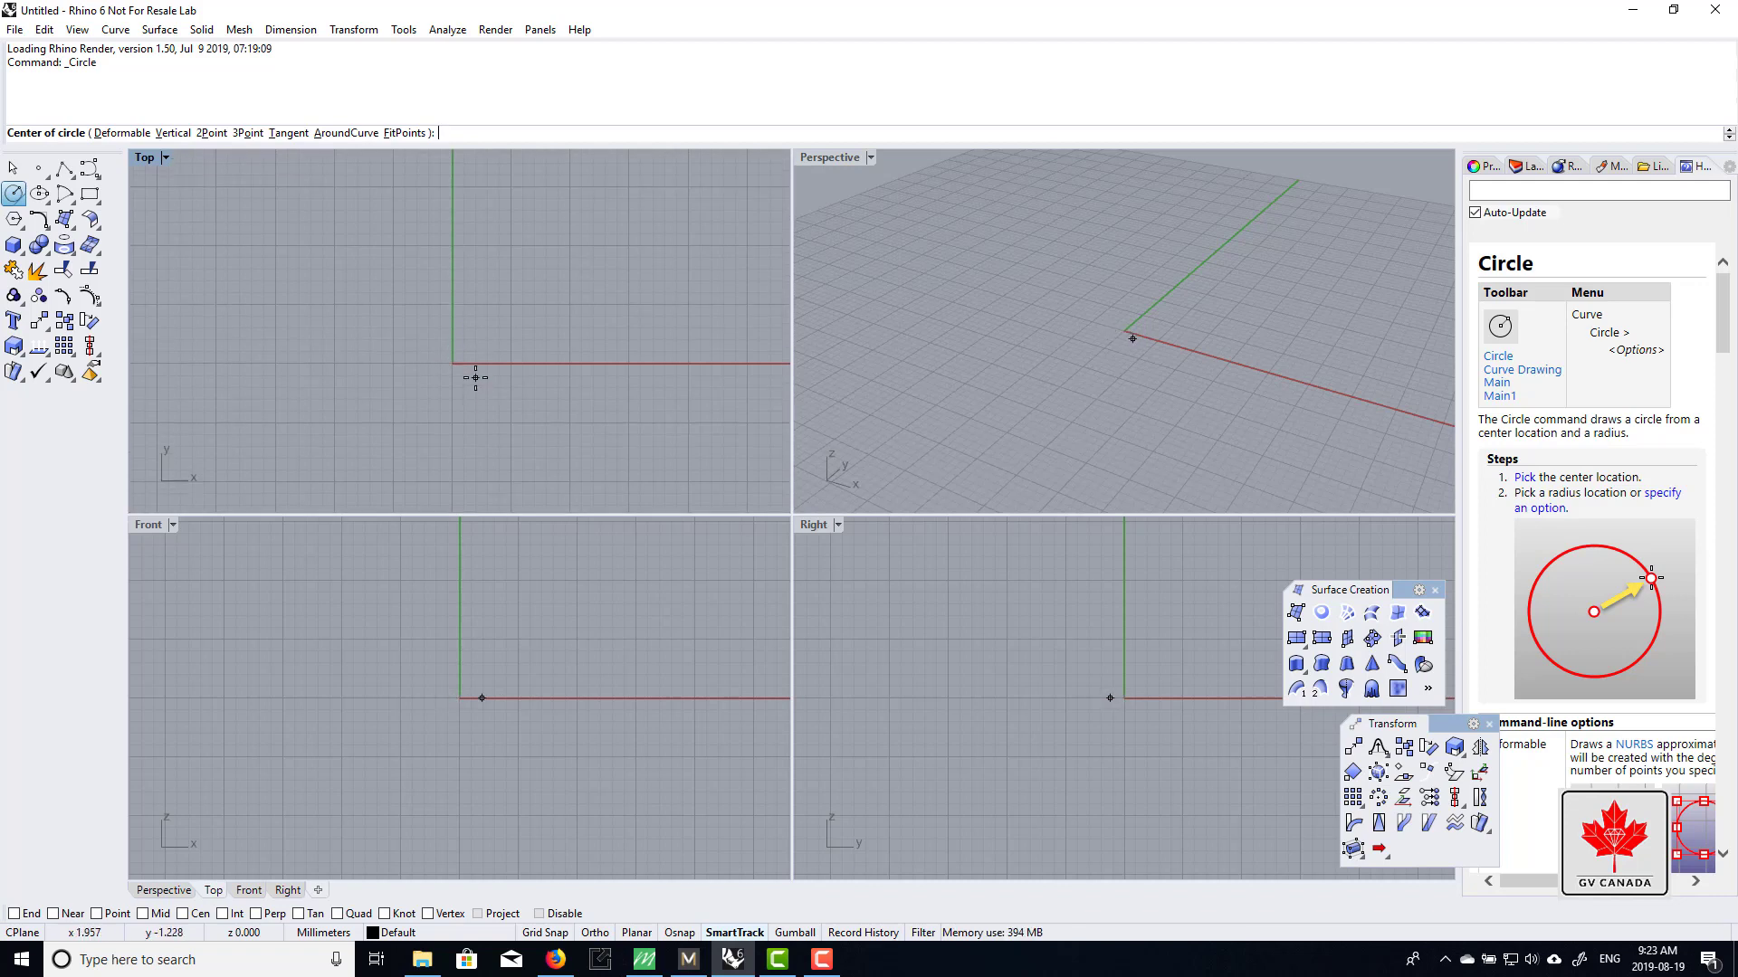
type("0")
key("Return")
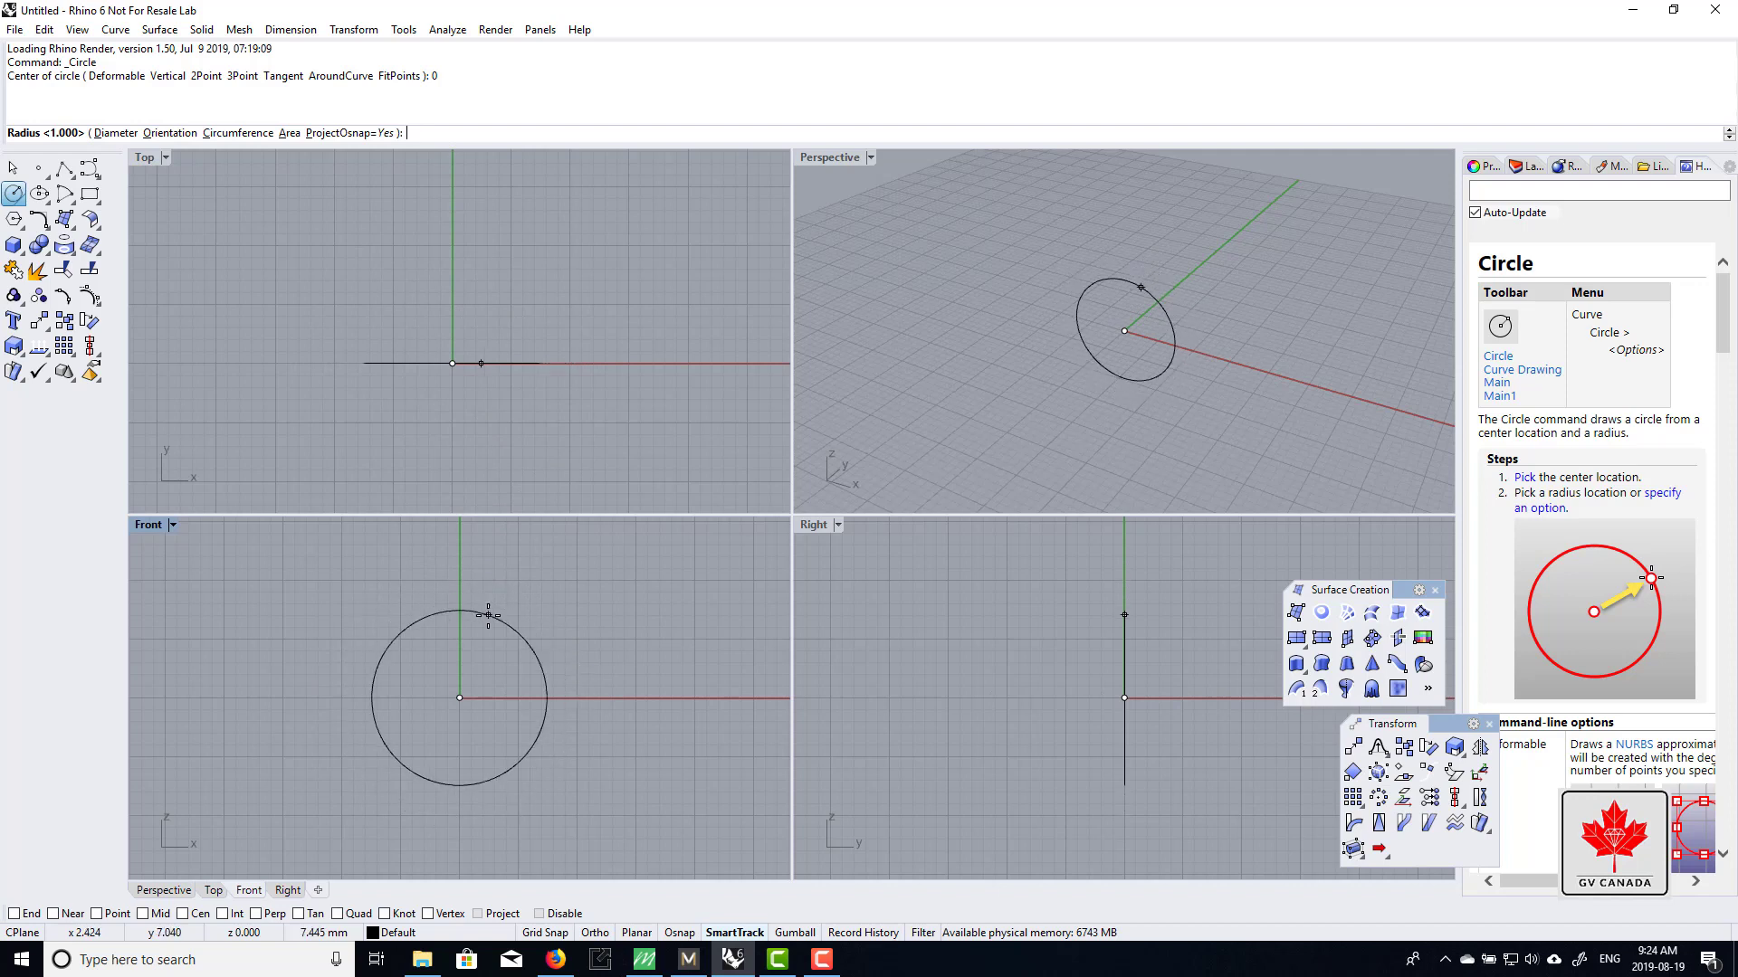
right_click_drag(501, 621, 504, 621)
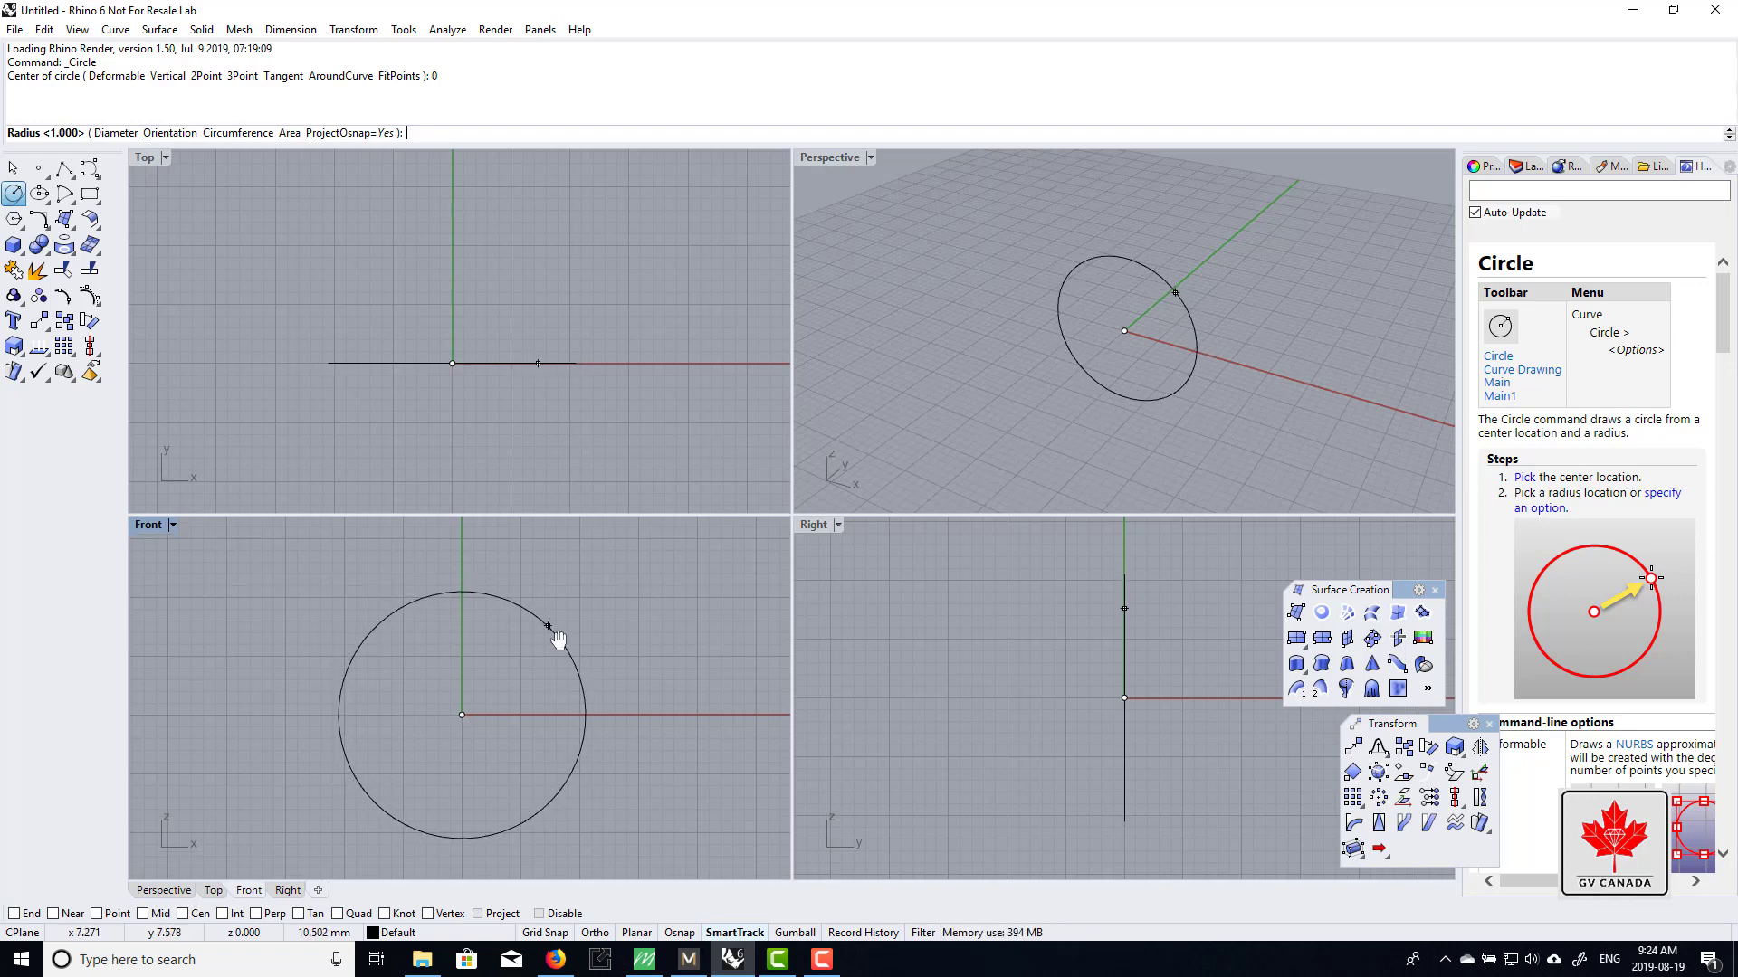
right_click_drag(555, 636, 566, 640)
type("17")
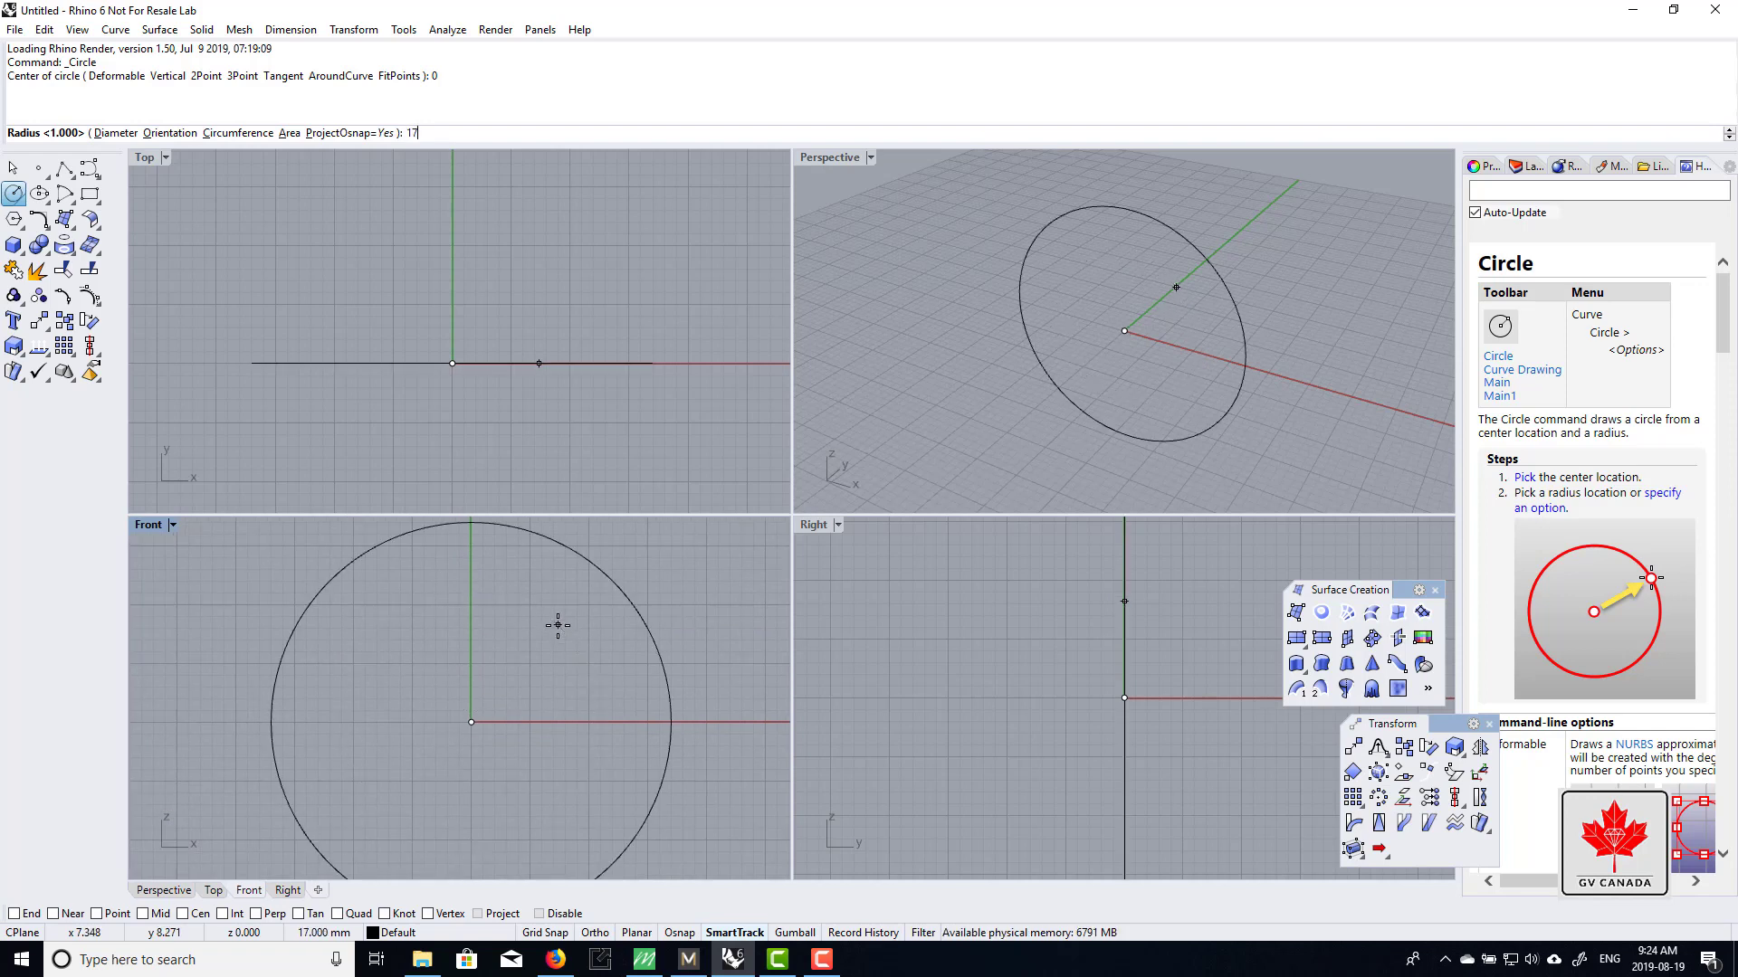
type(".2")
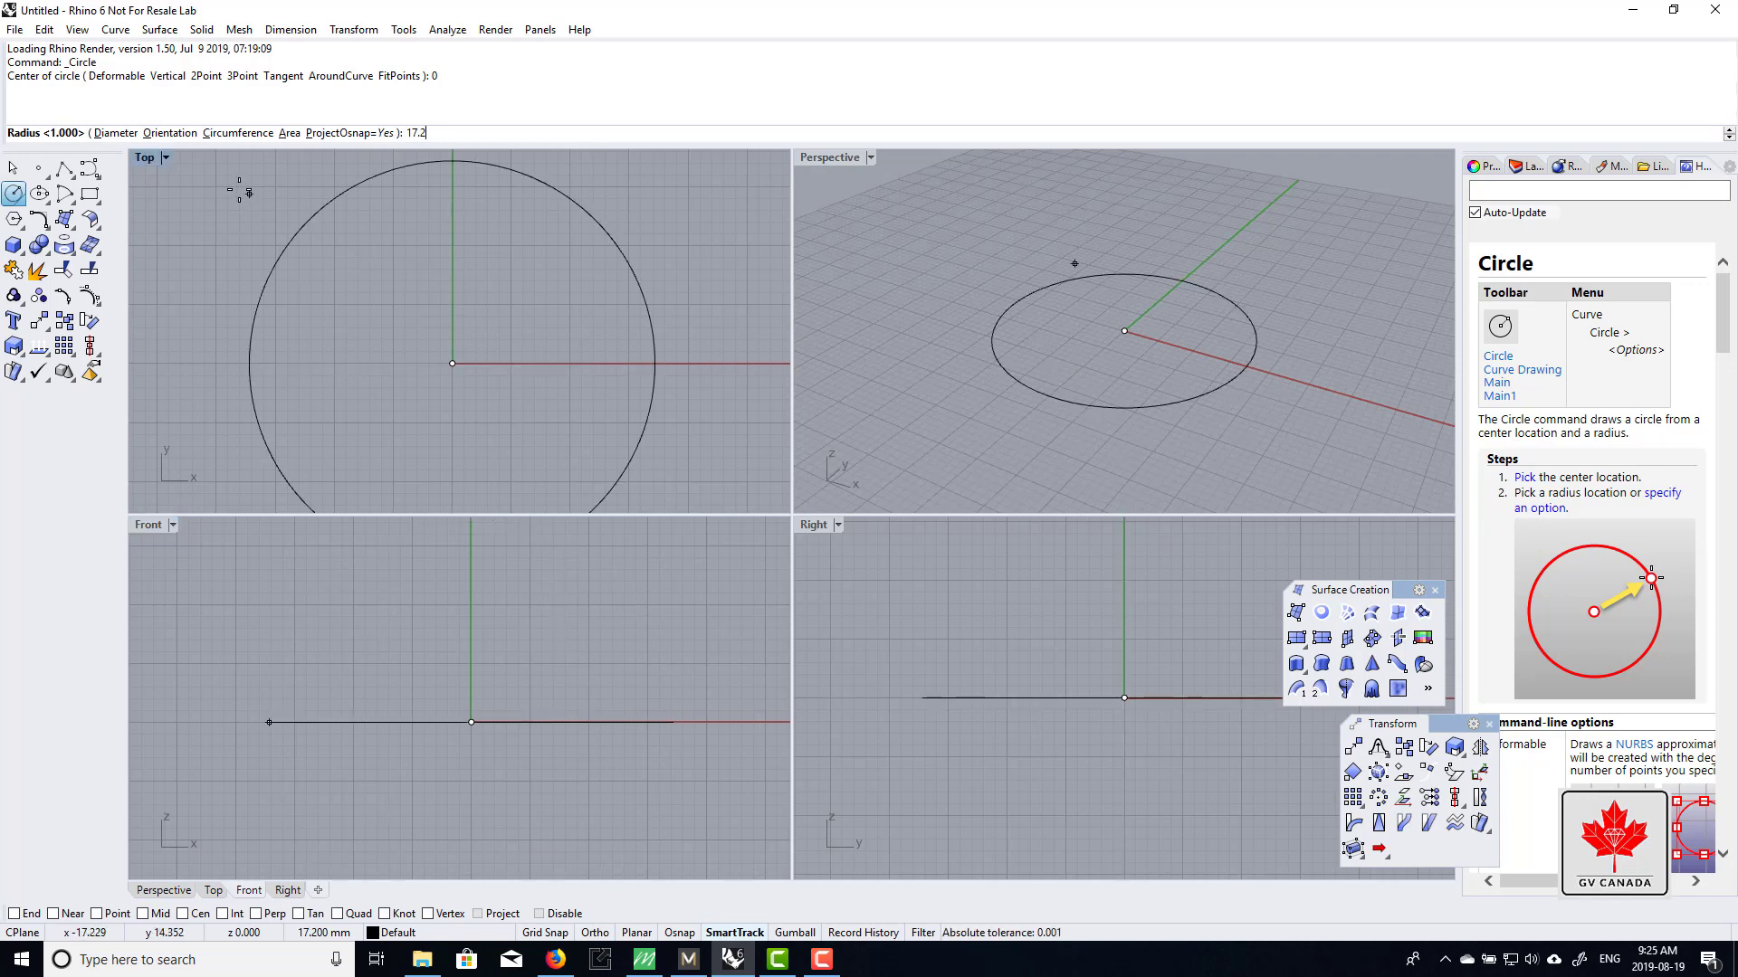
left_click(116, 133)
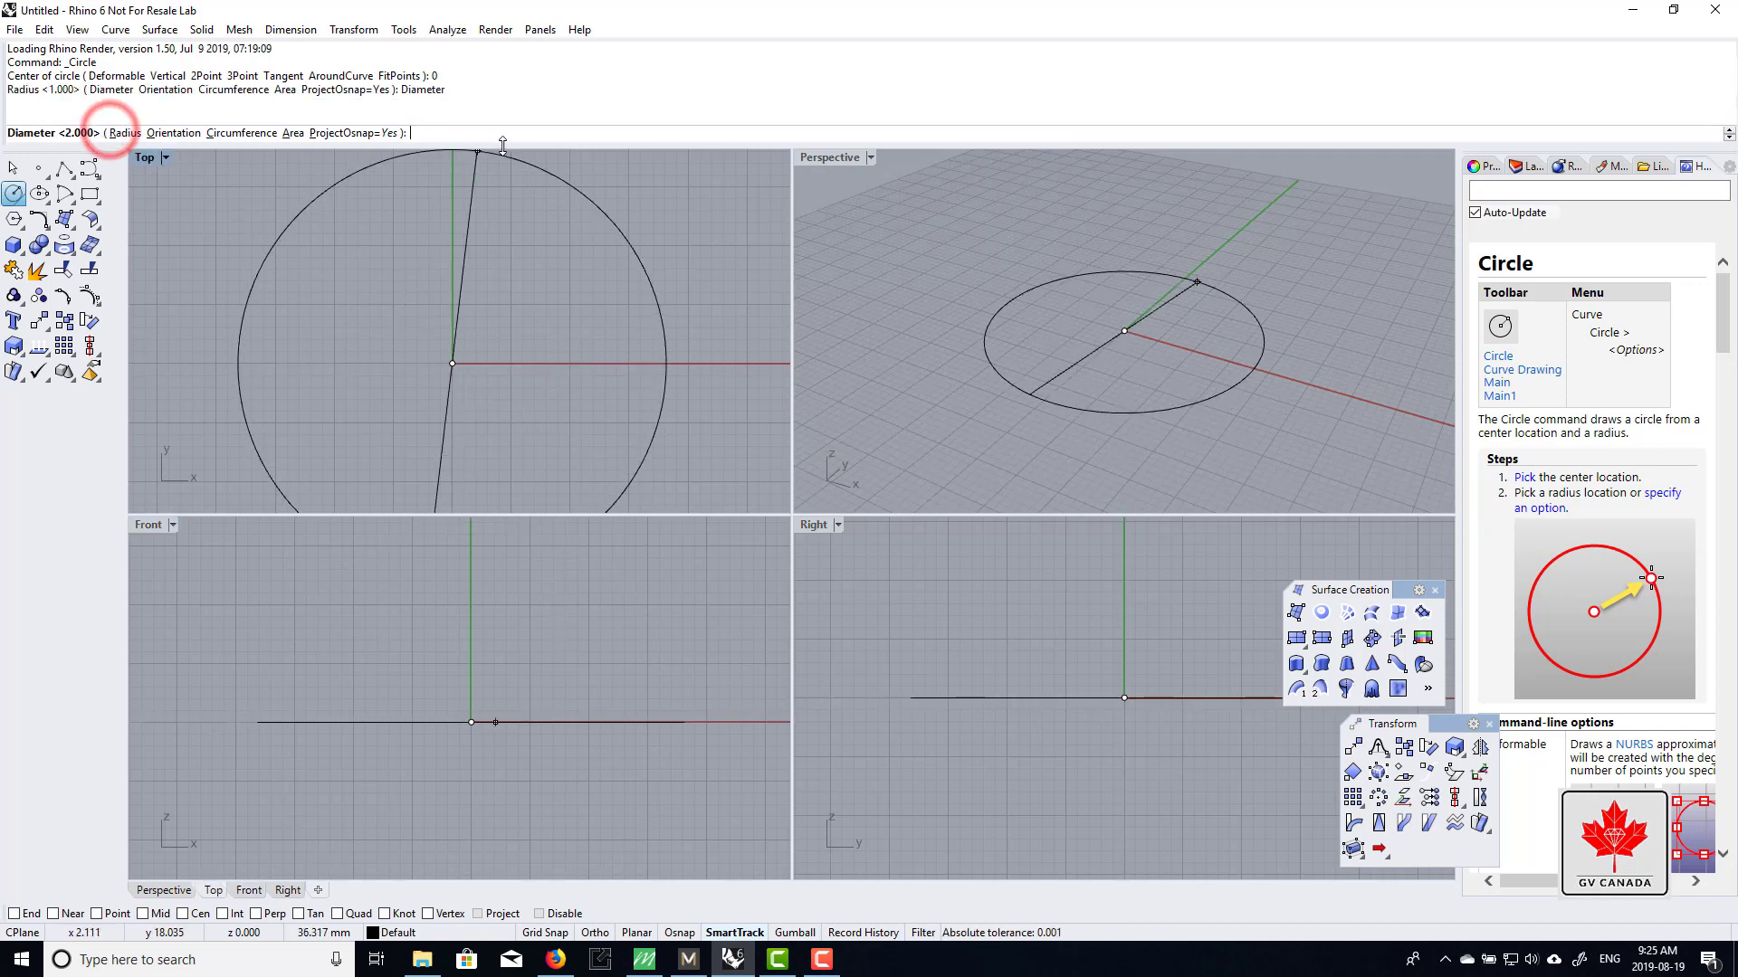
type("1")
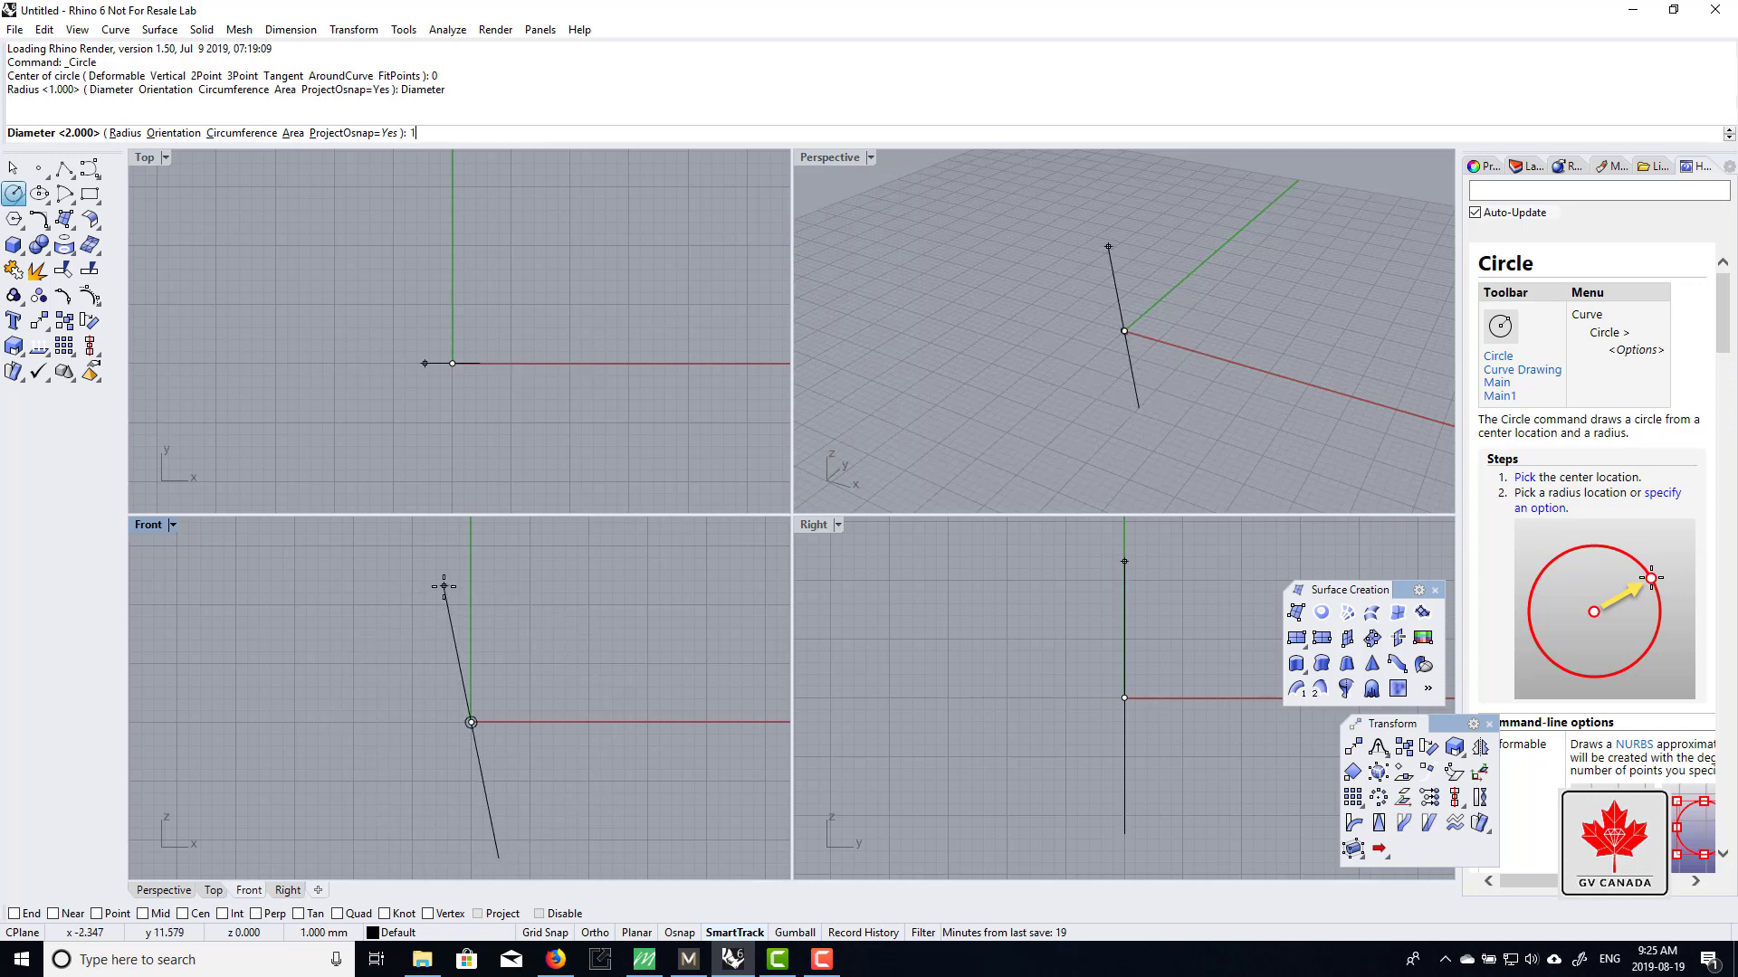
type("7.2")
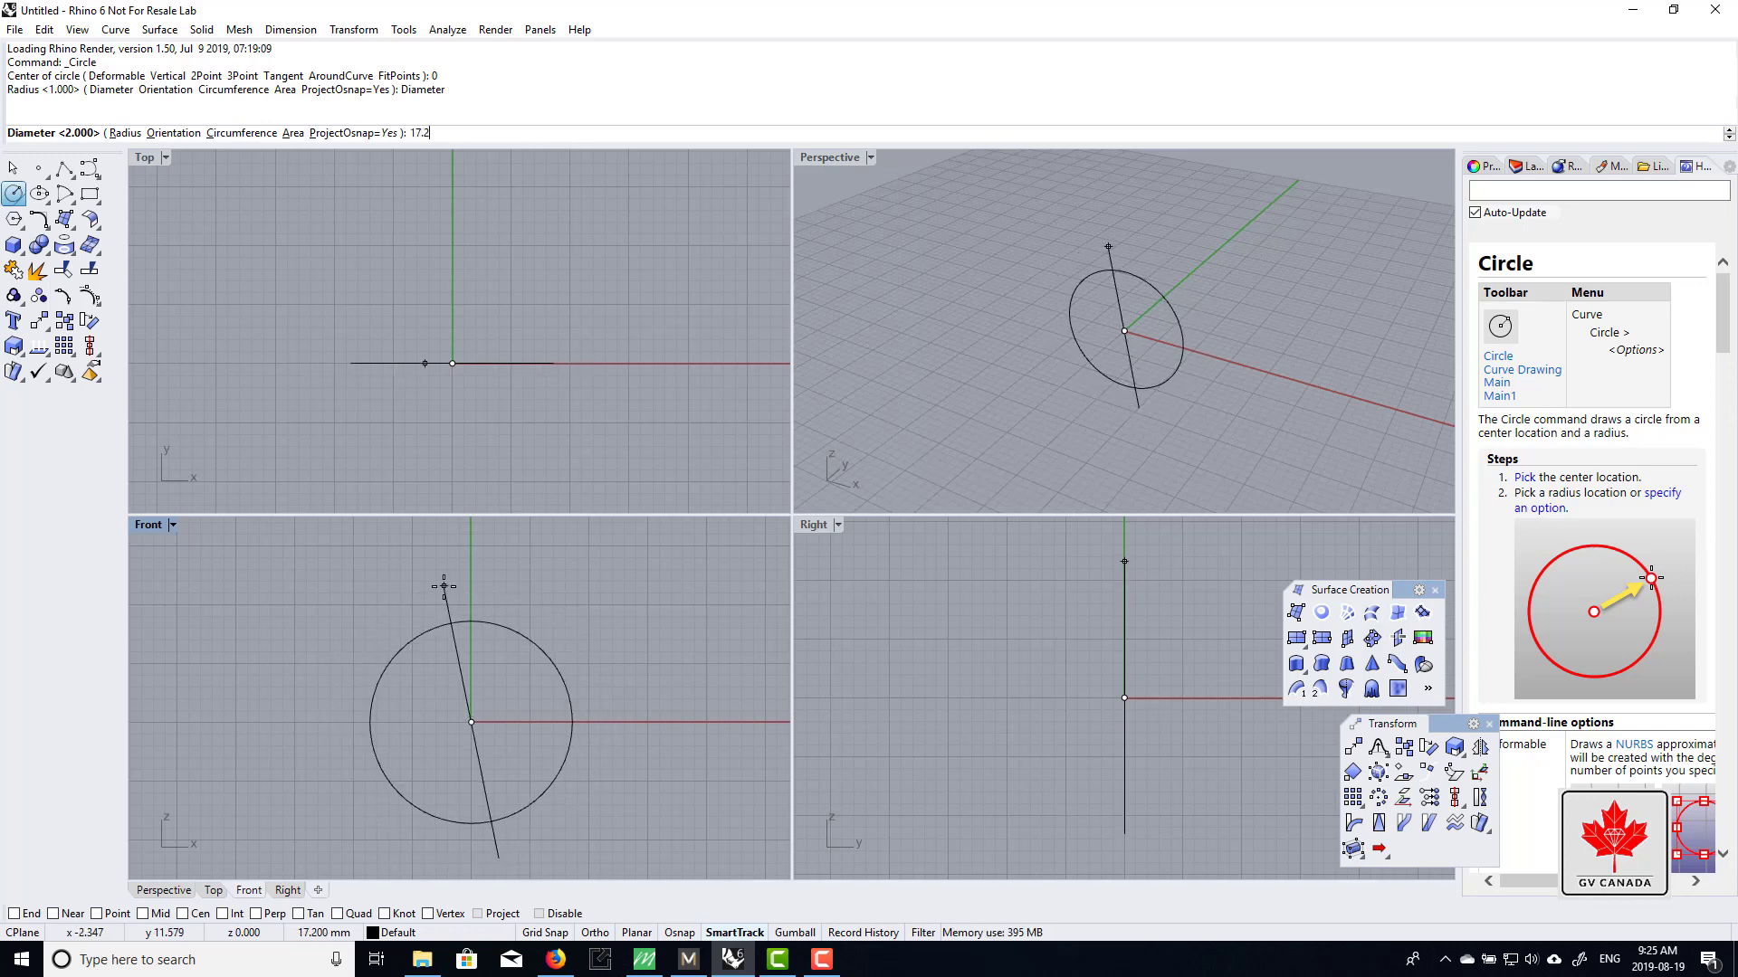
key("Return")
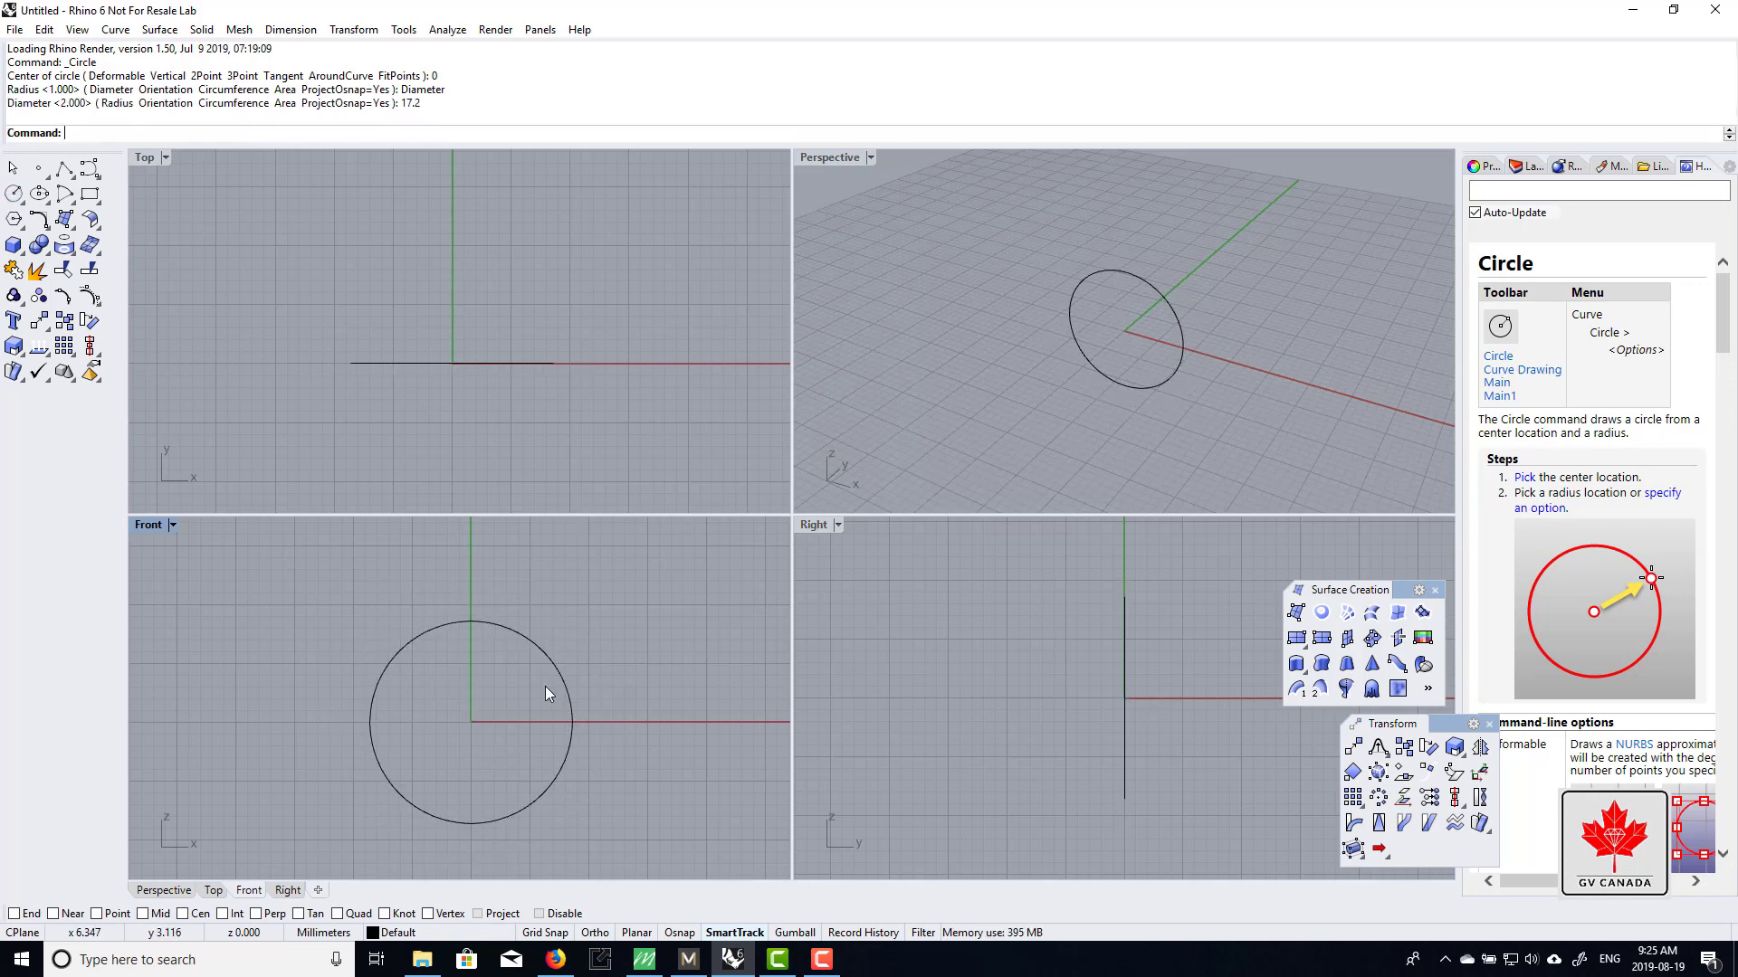
right_click_drag(545, 688, 537, 666)
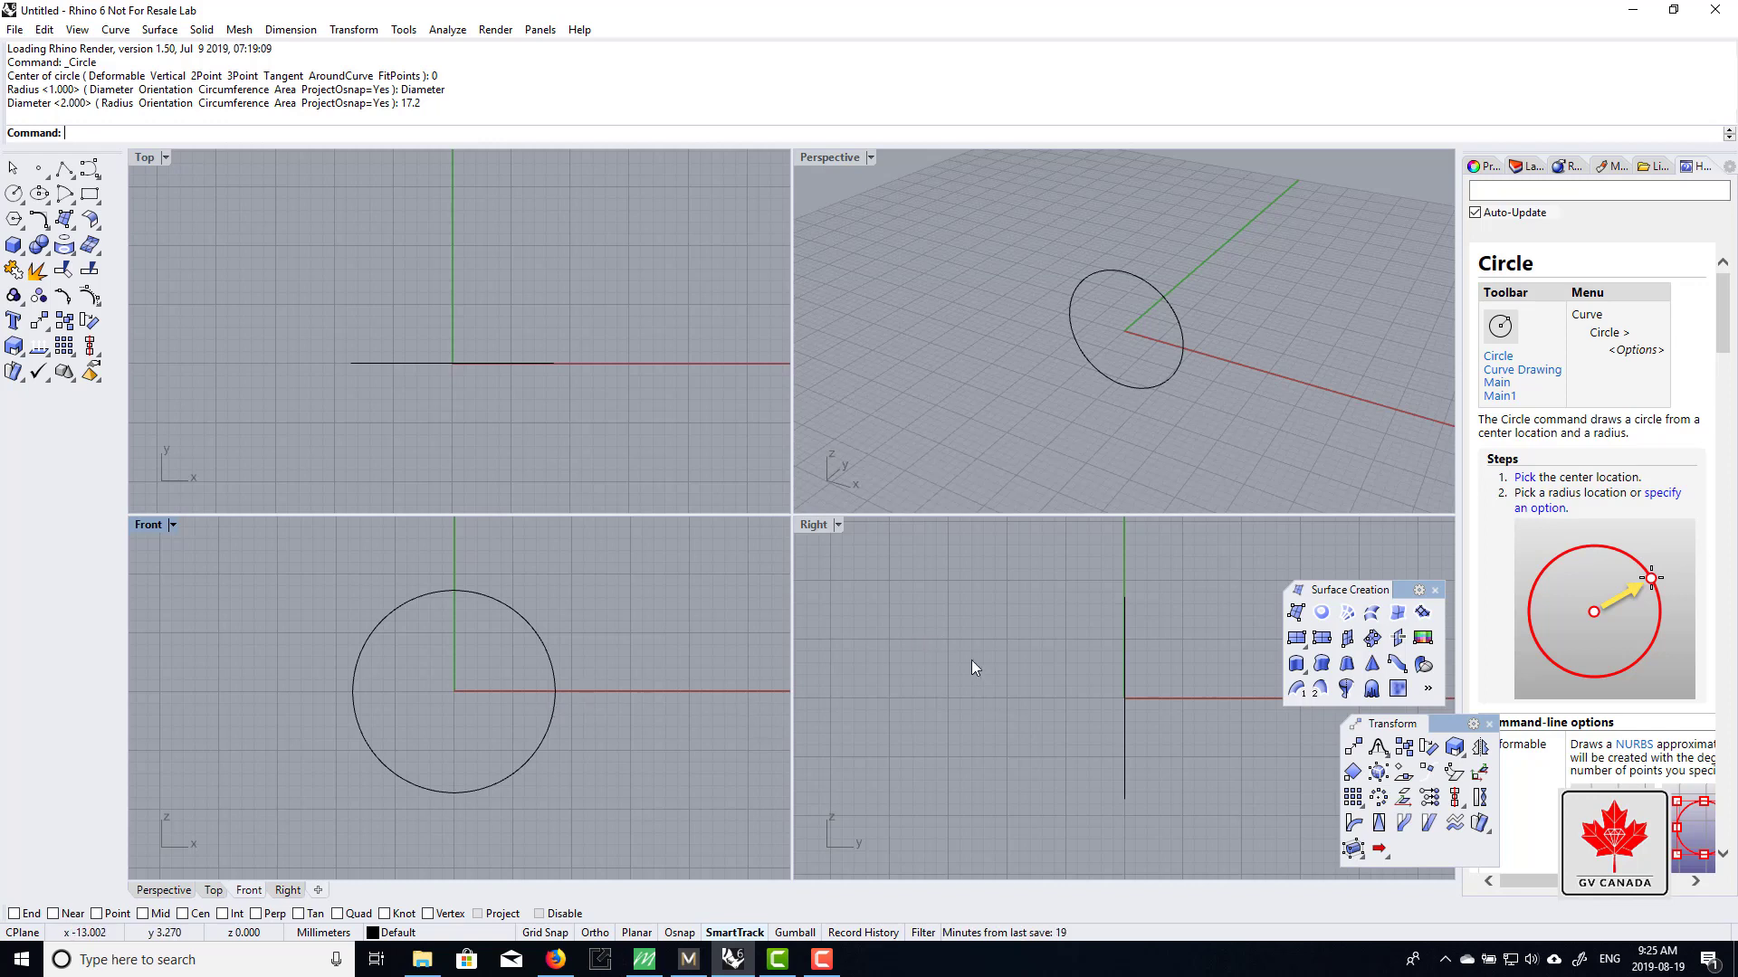
- Start a rectangle drawn from its center and turn on the Quad object snap
double_click(829, 527)
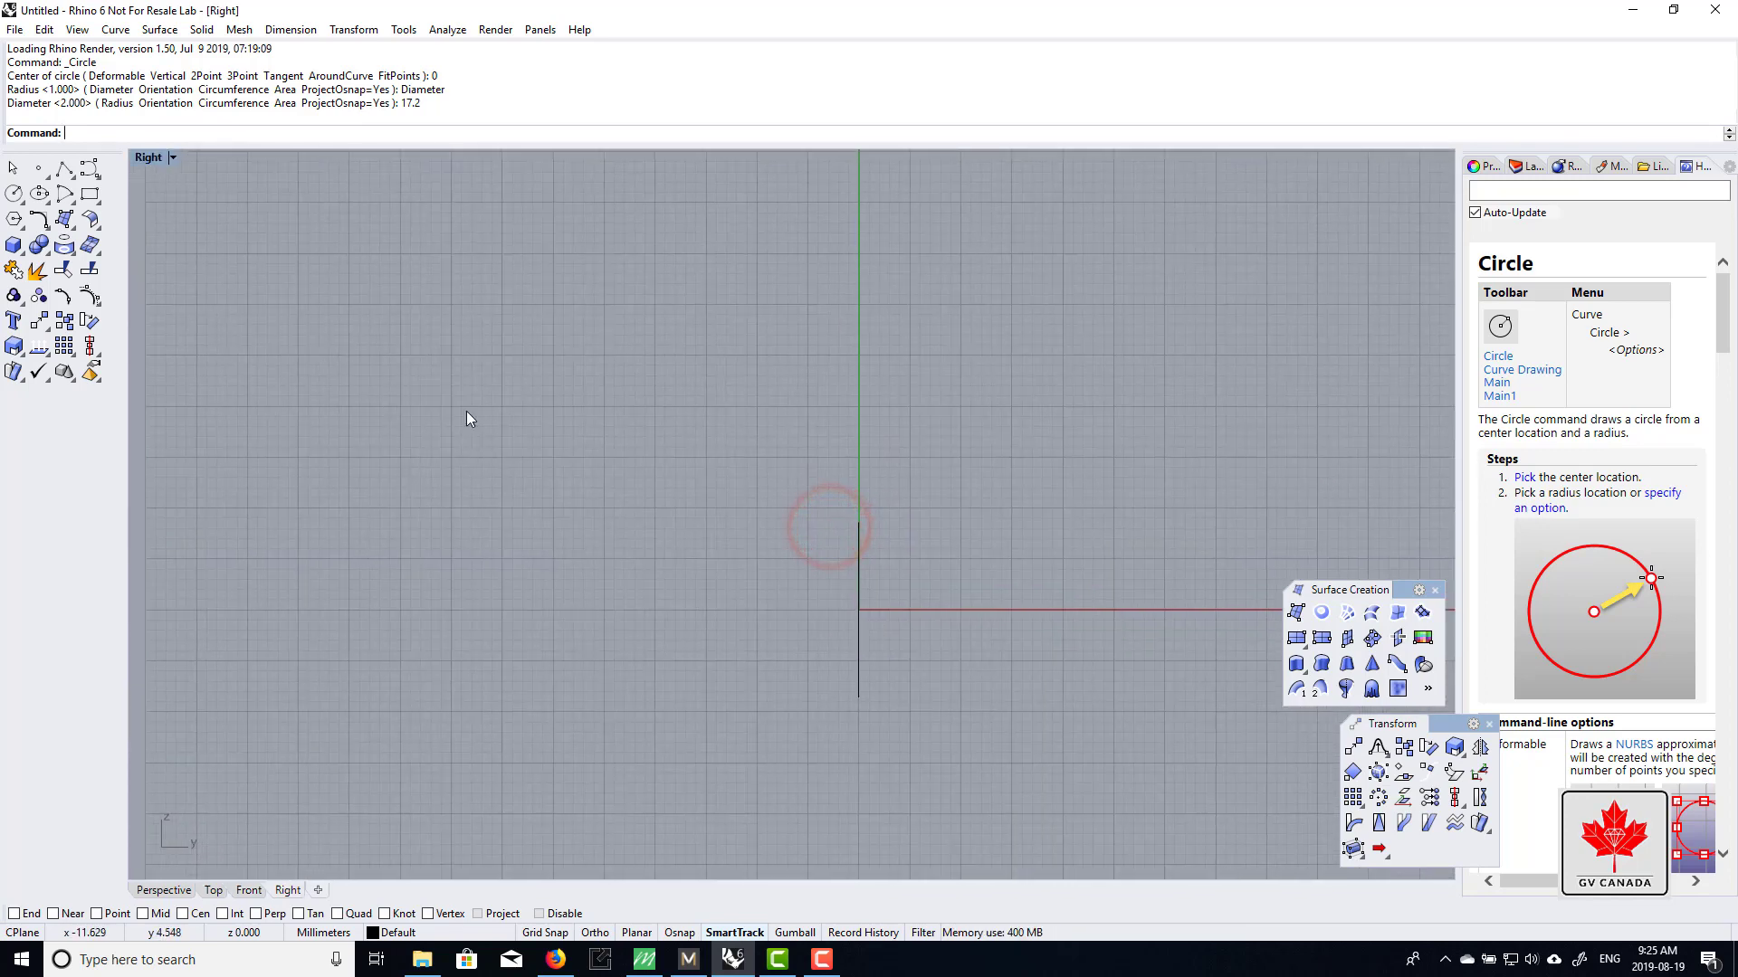
double_click(146, 158)
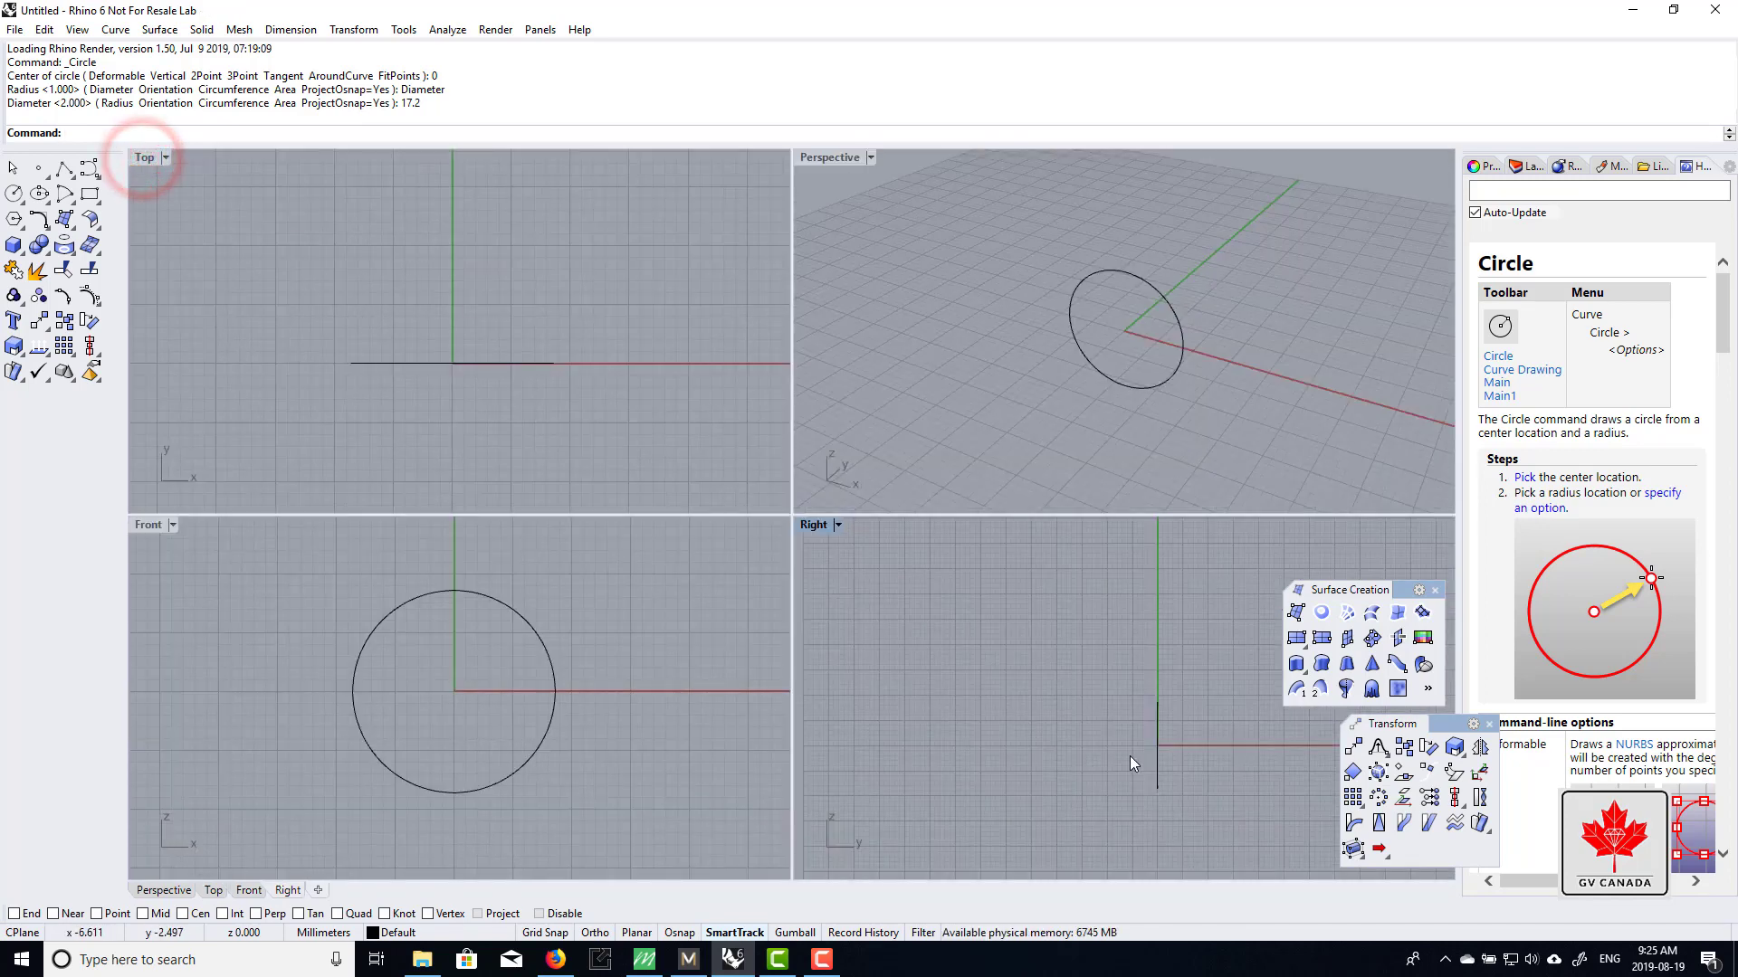
right_click_drag(1096, 687, 1085, 673)
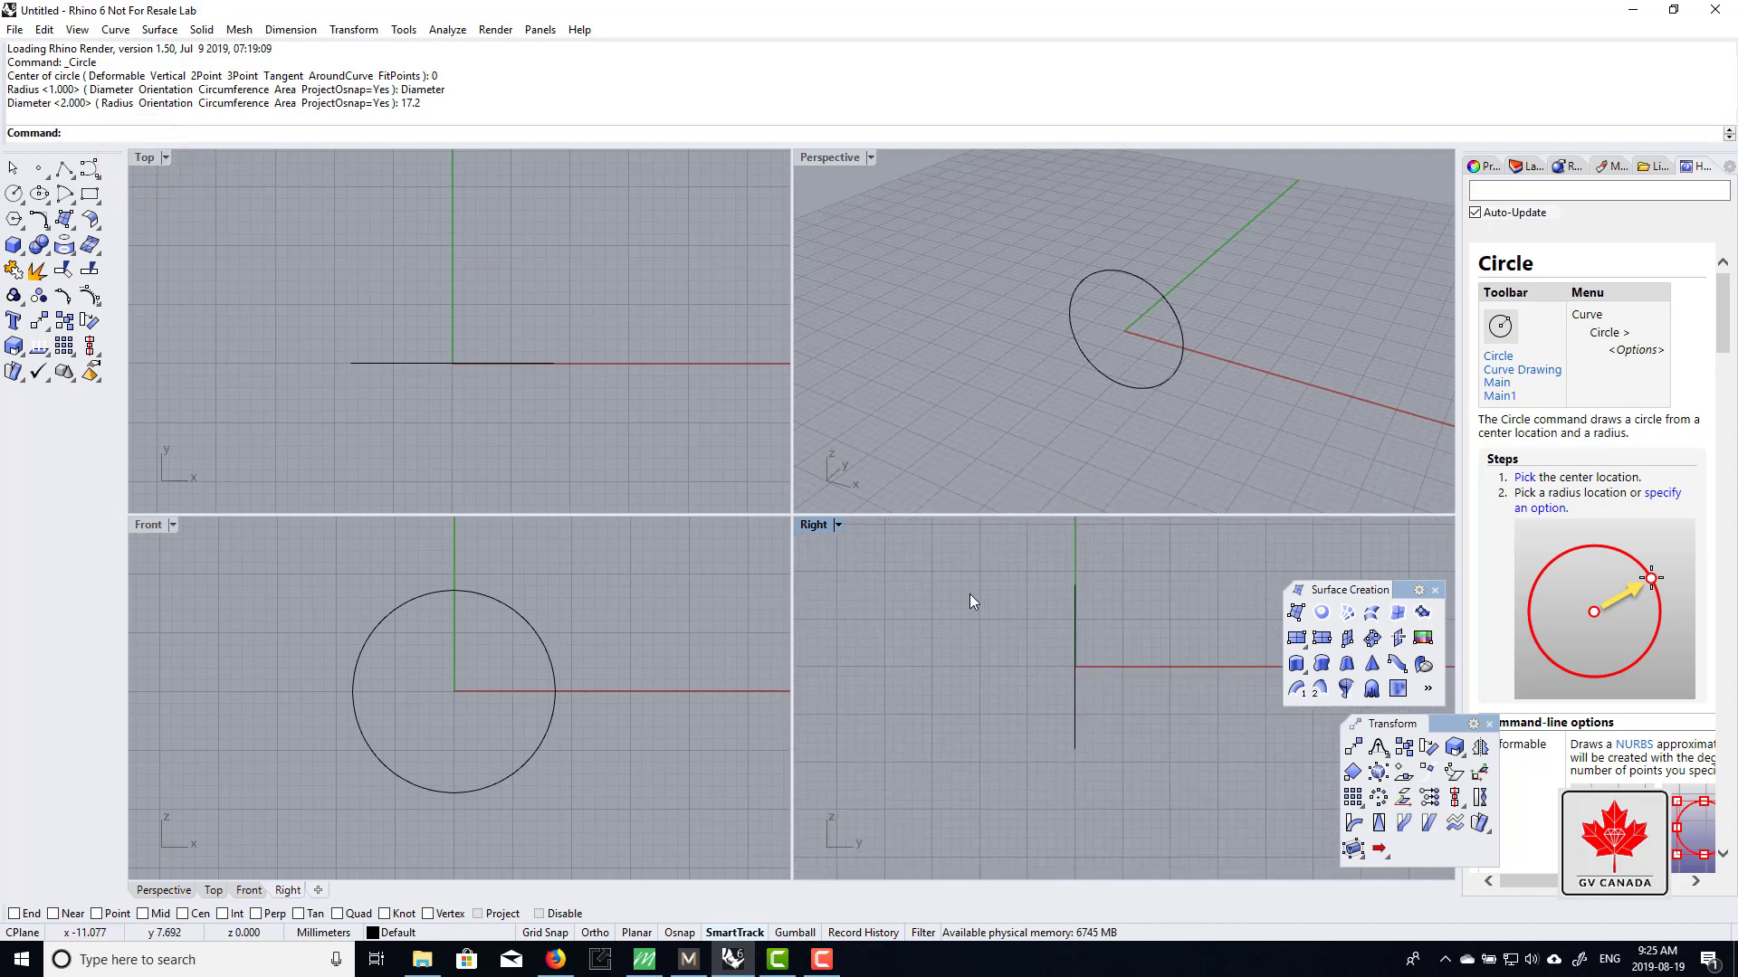
scroll(1100, 752, "up", 5)
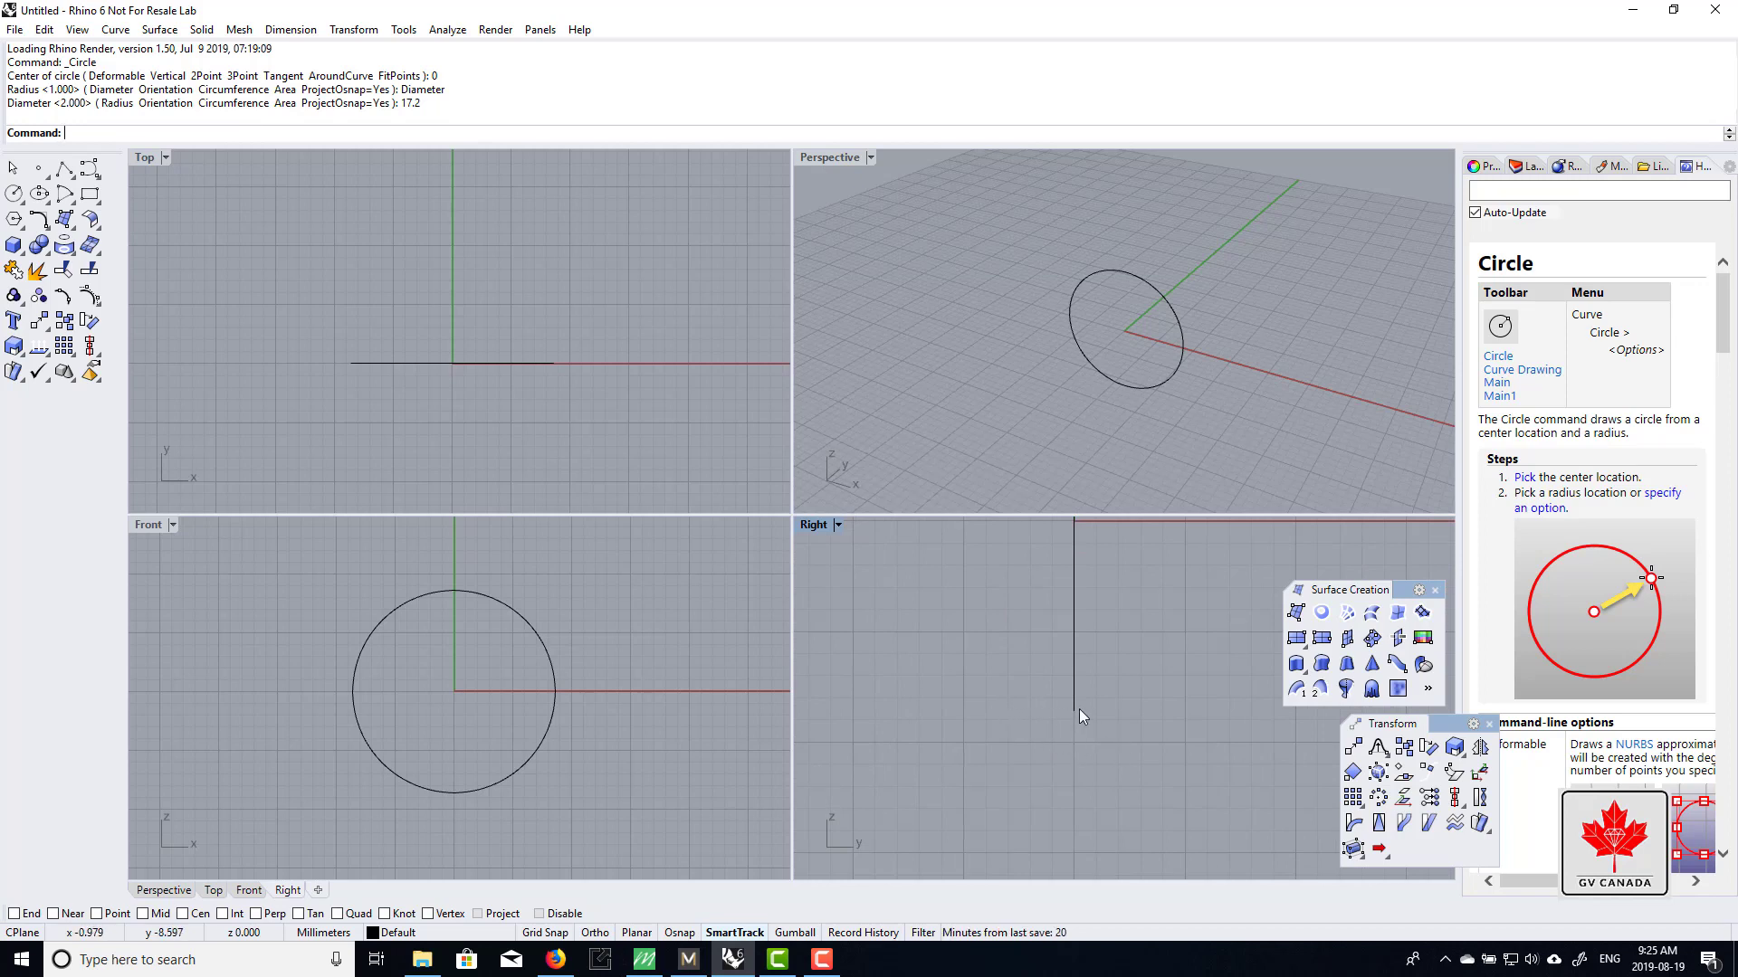
left_click(89, 196)
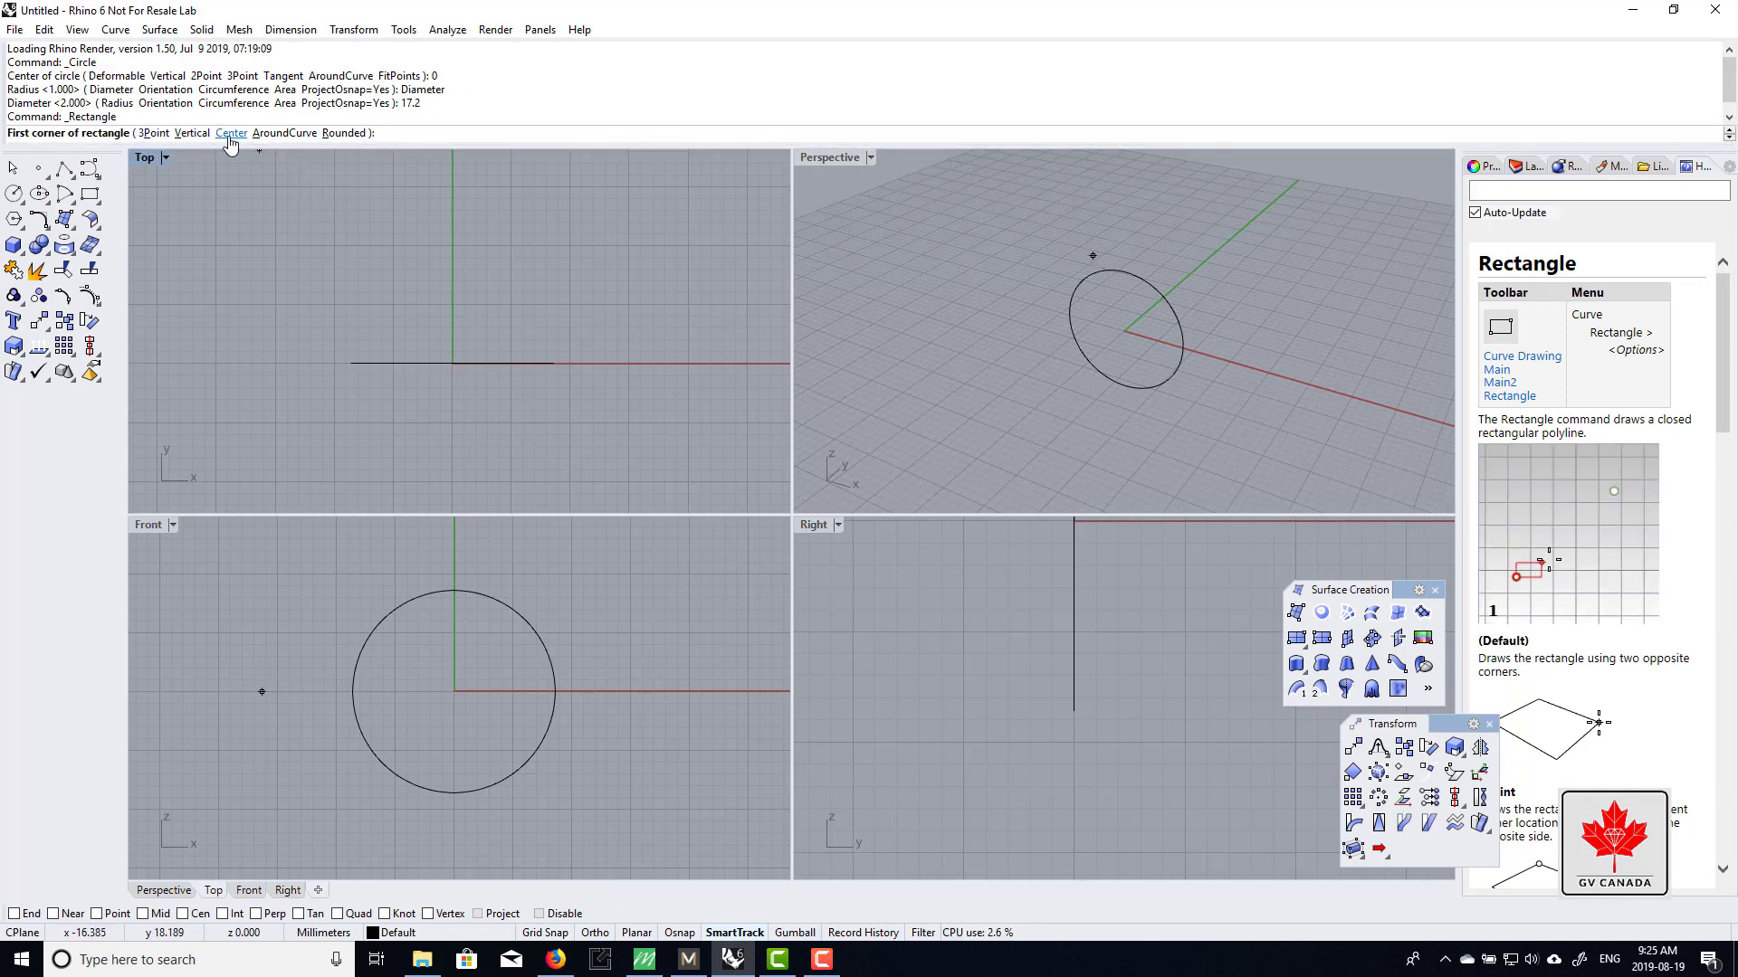
left_click(230, 136)
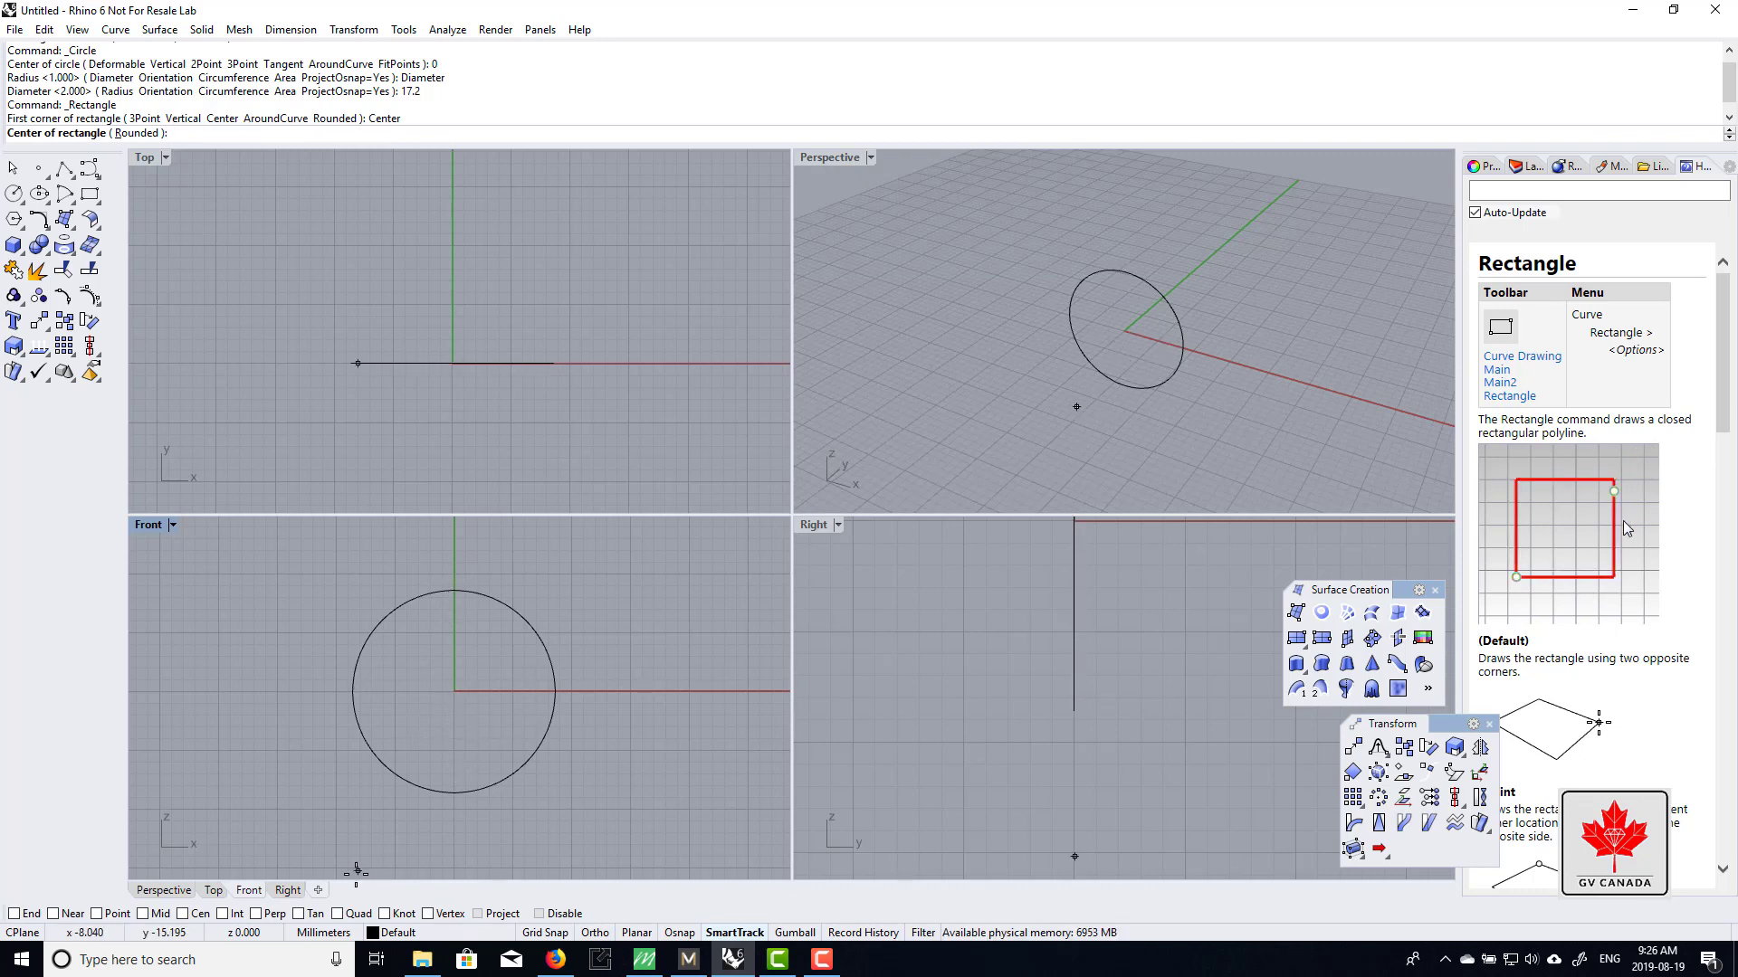
left_click(337, 913)
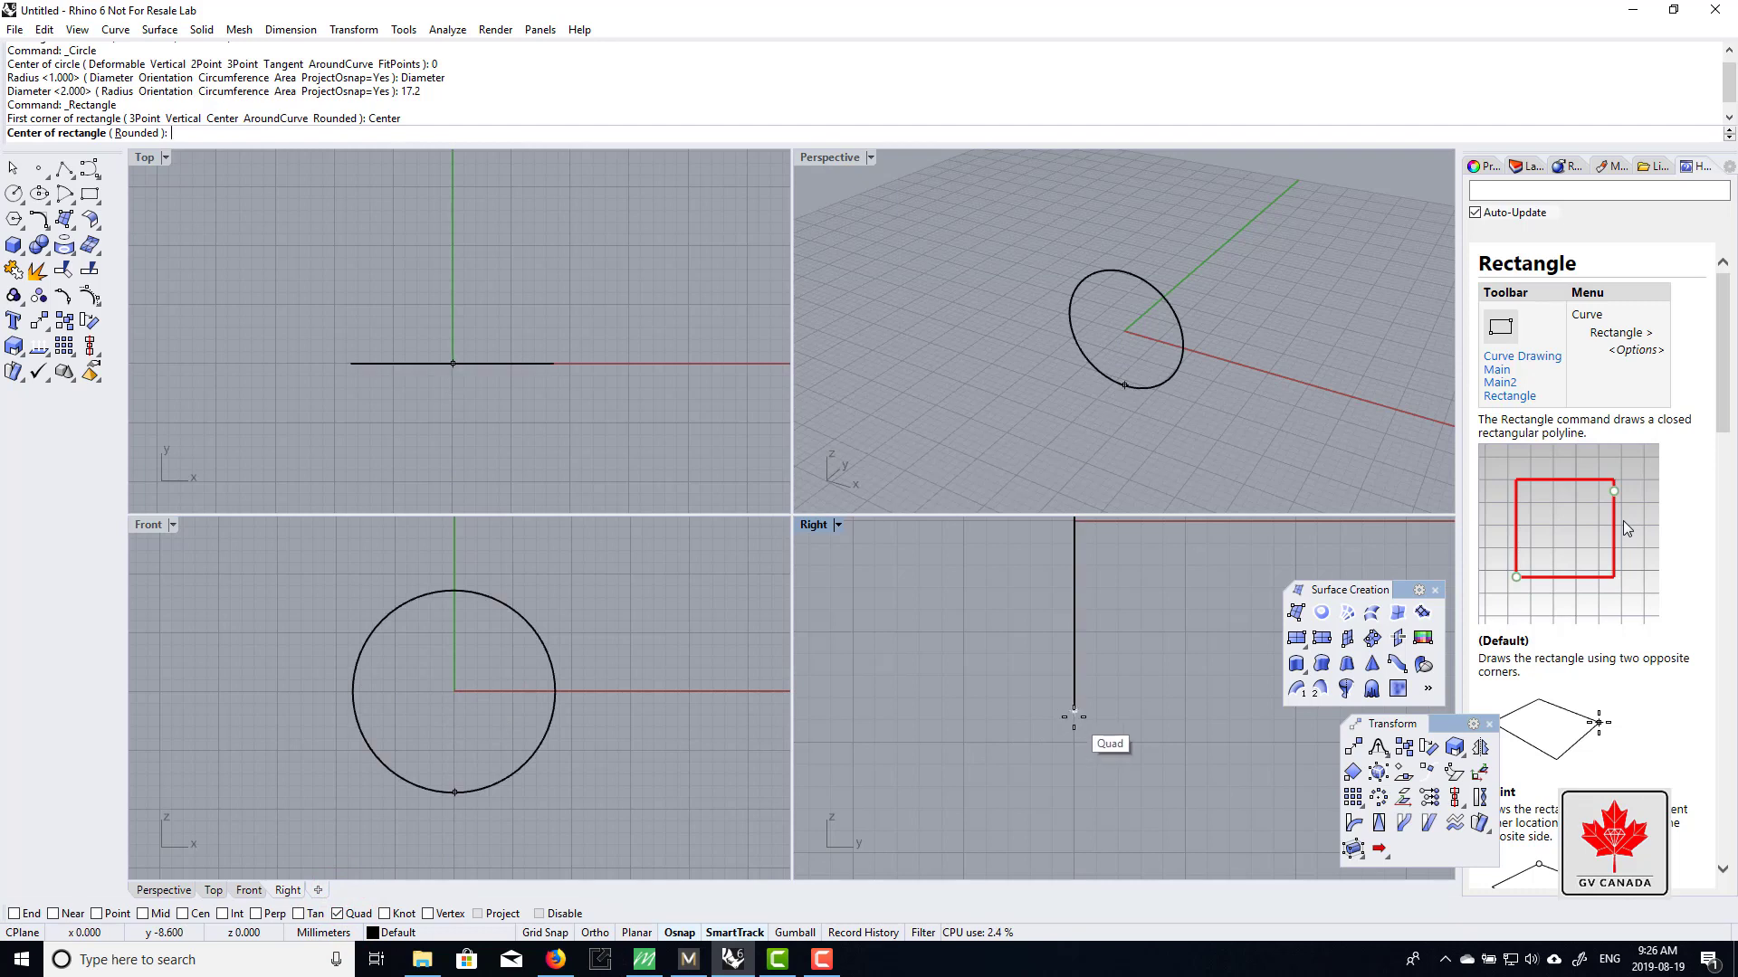
left_click(1073, 715)
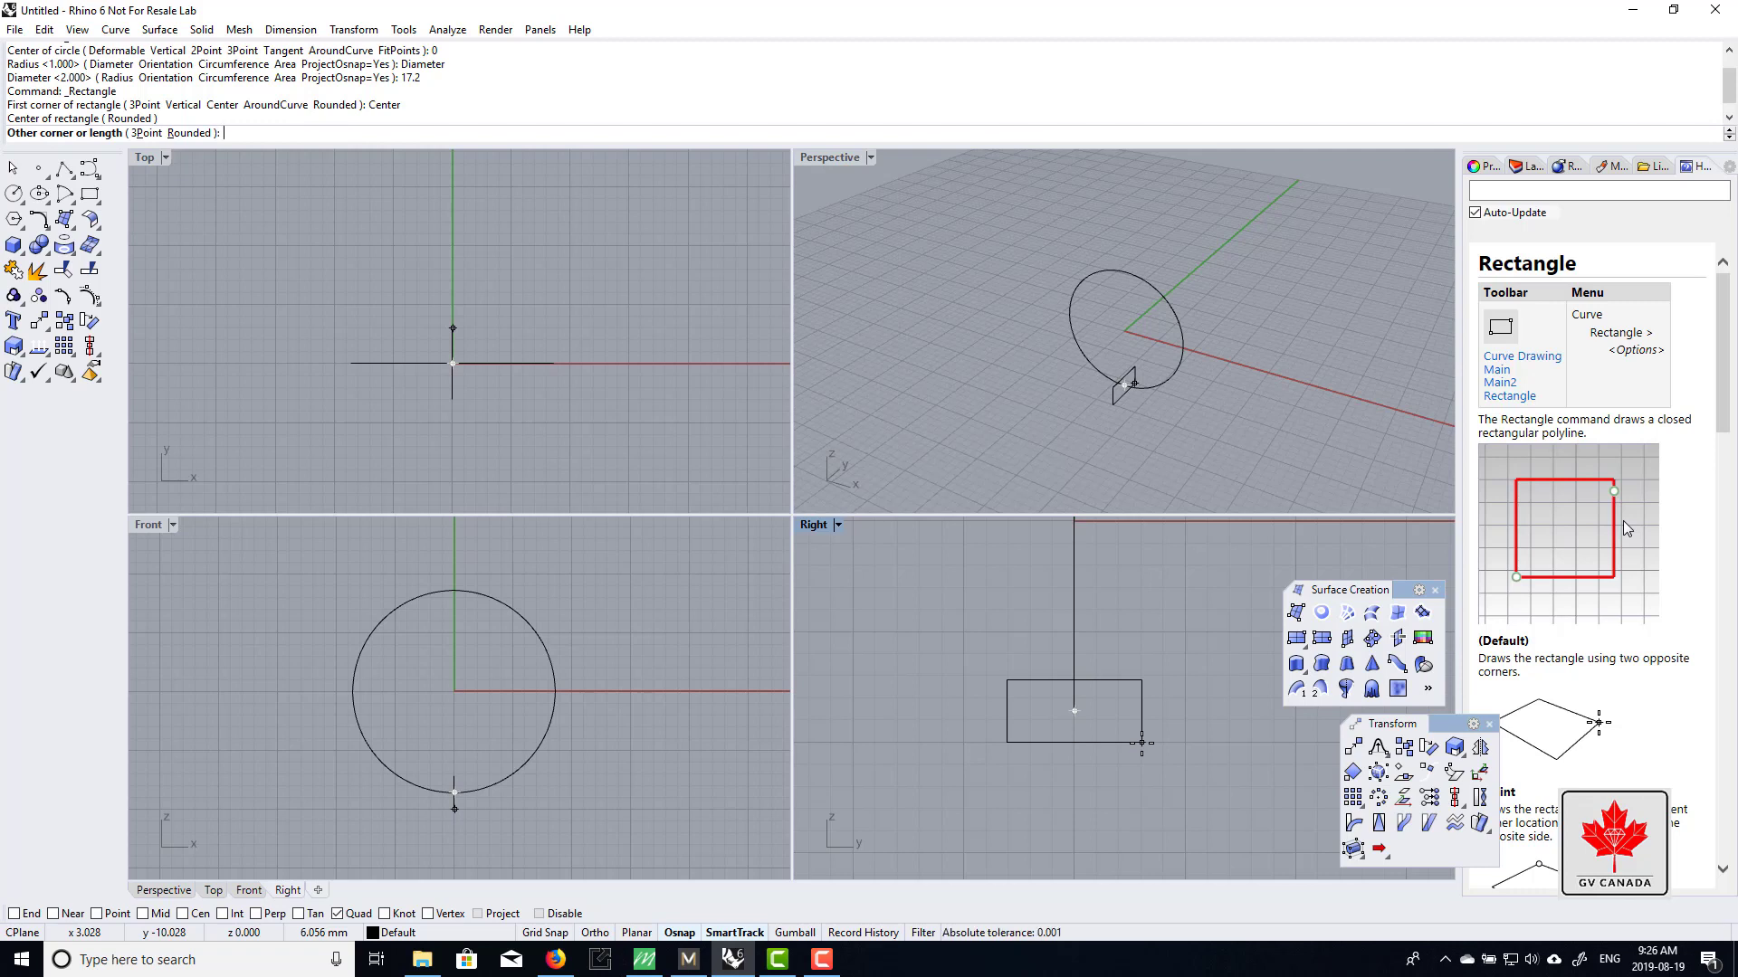
type("3")
key("Return")
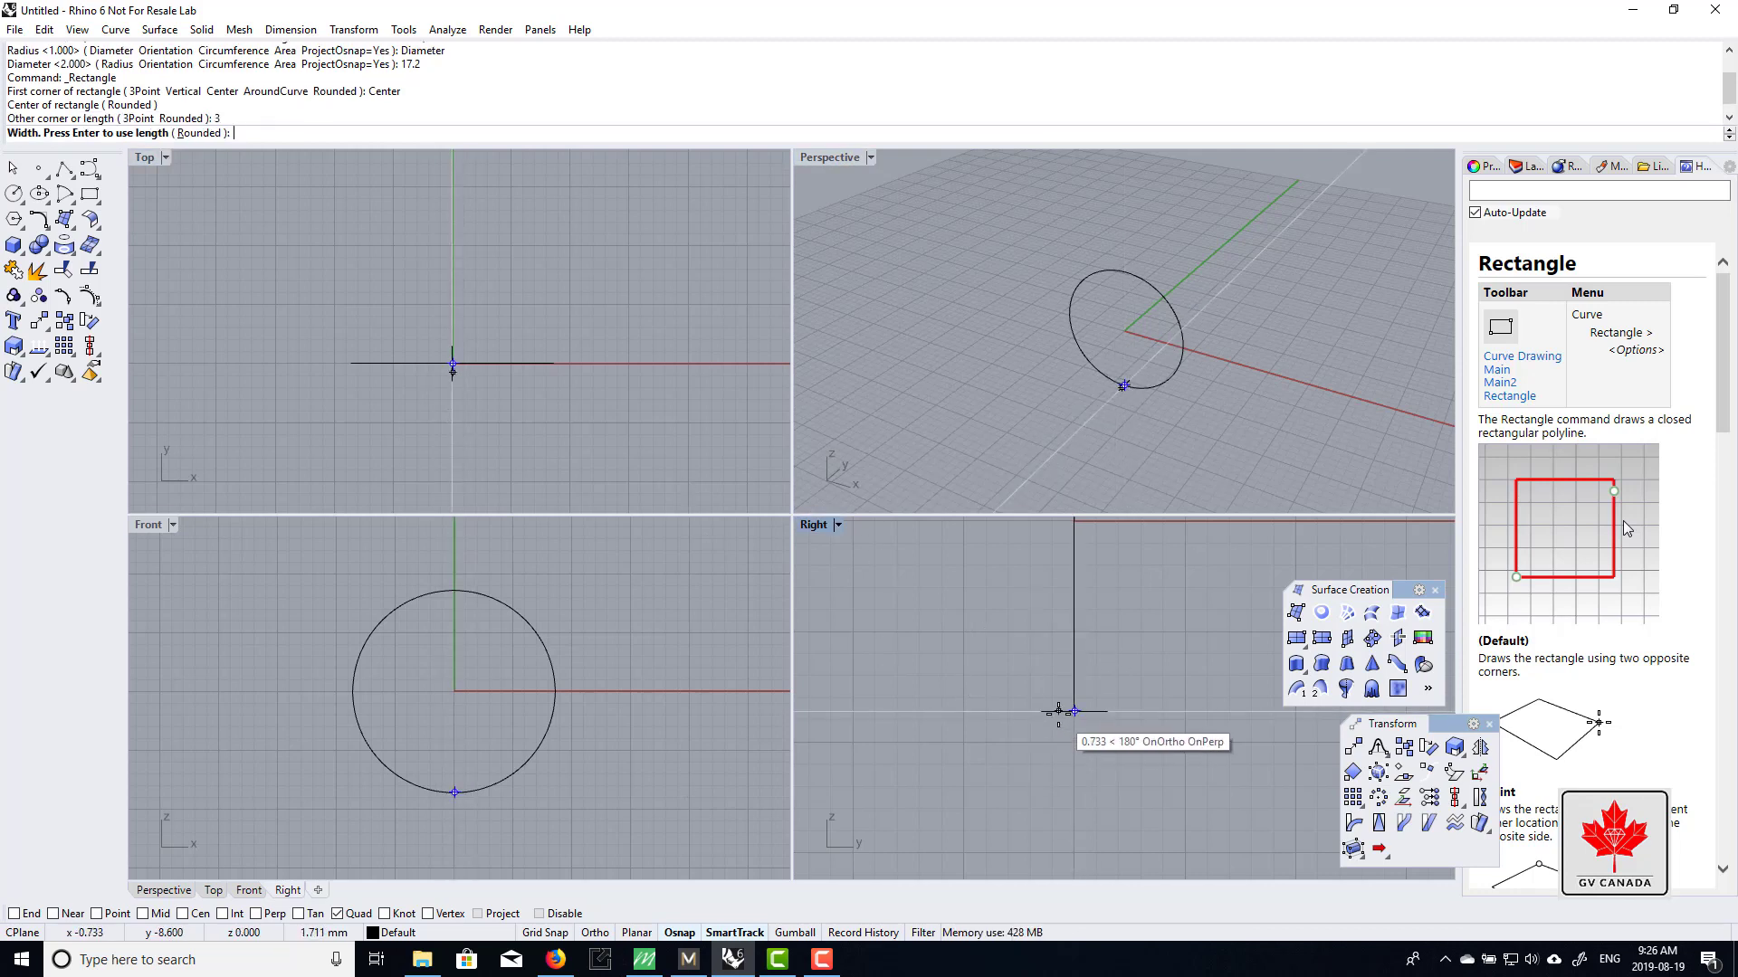
key("Return")
- Draw a rectangle 6 mm long and 2 mm wide in the Right view, centred on the circle's bottom quadrant point
key("Return")
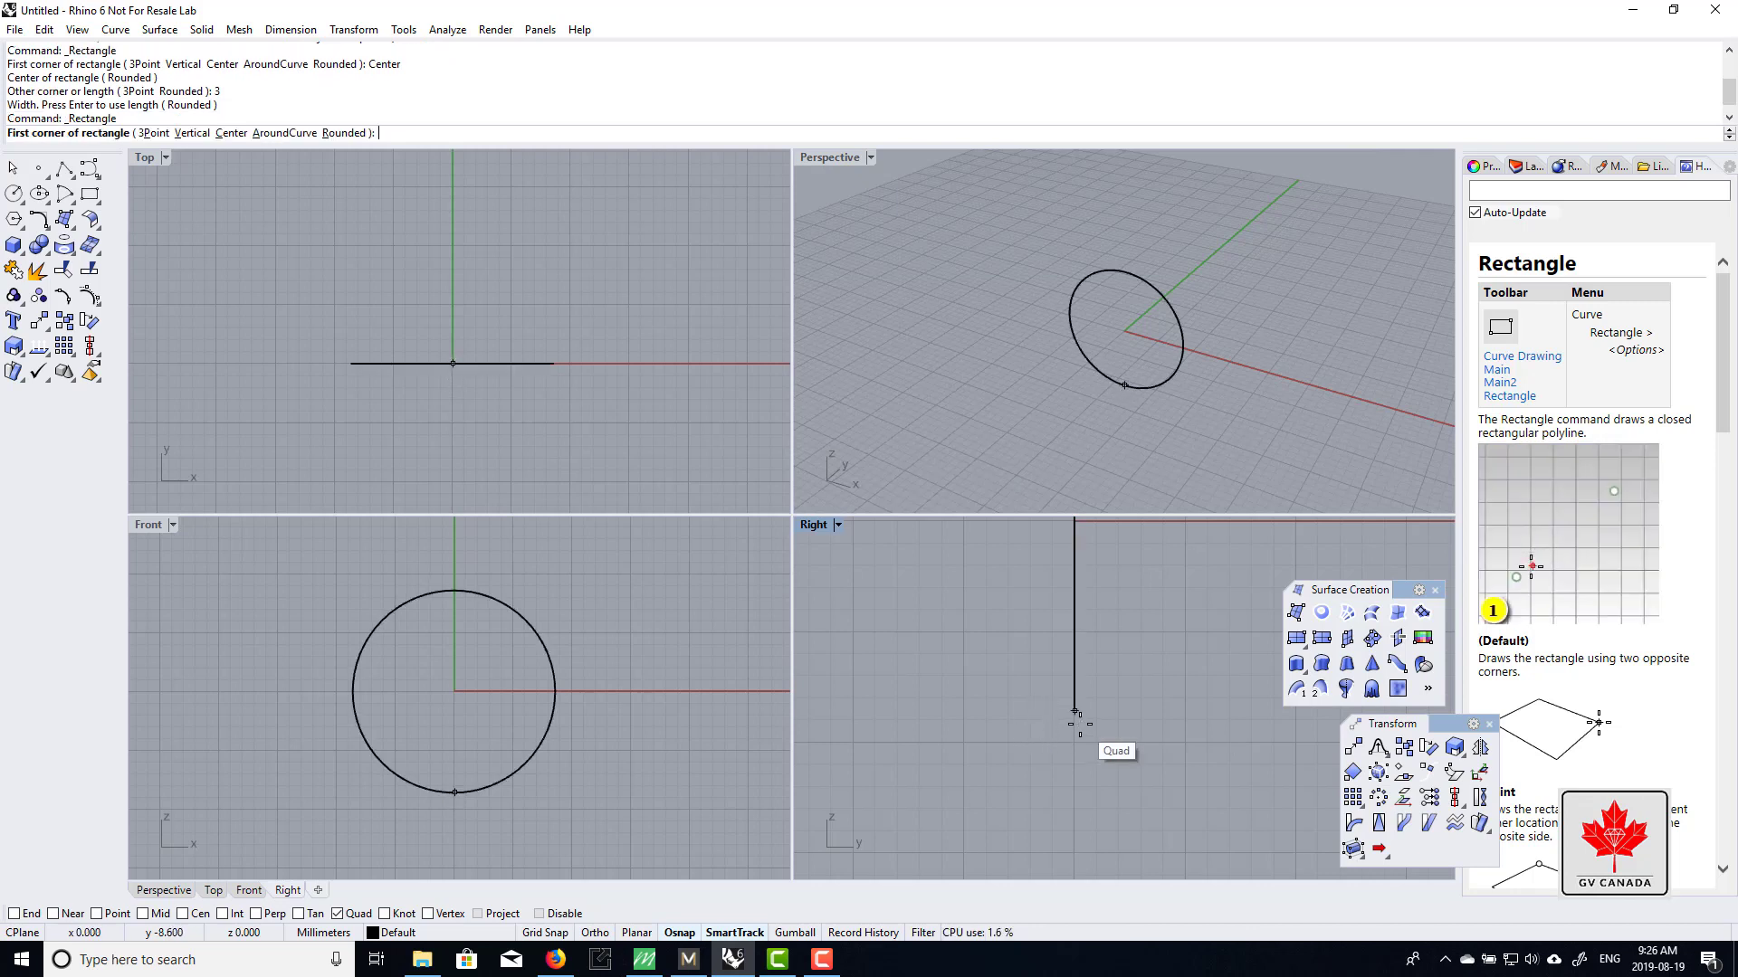
left_click(233, 133)
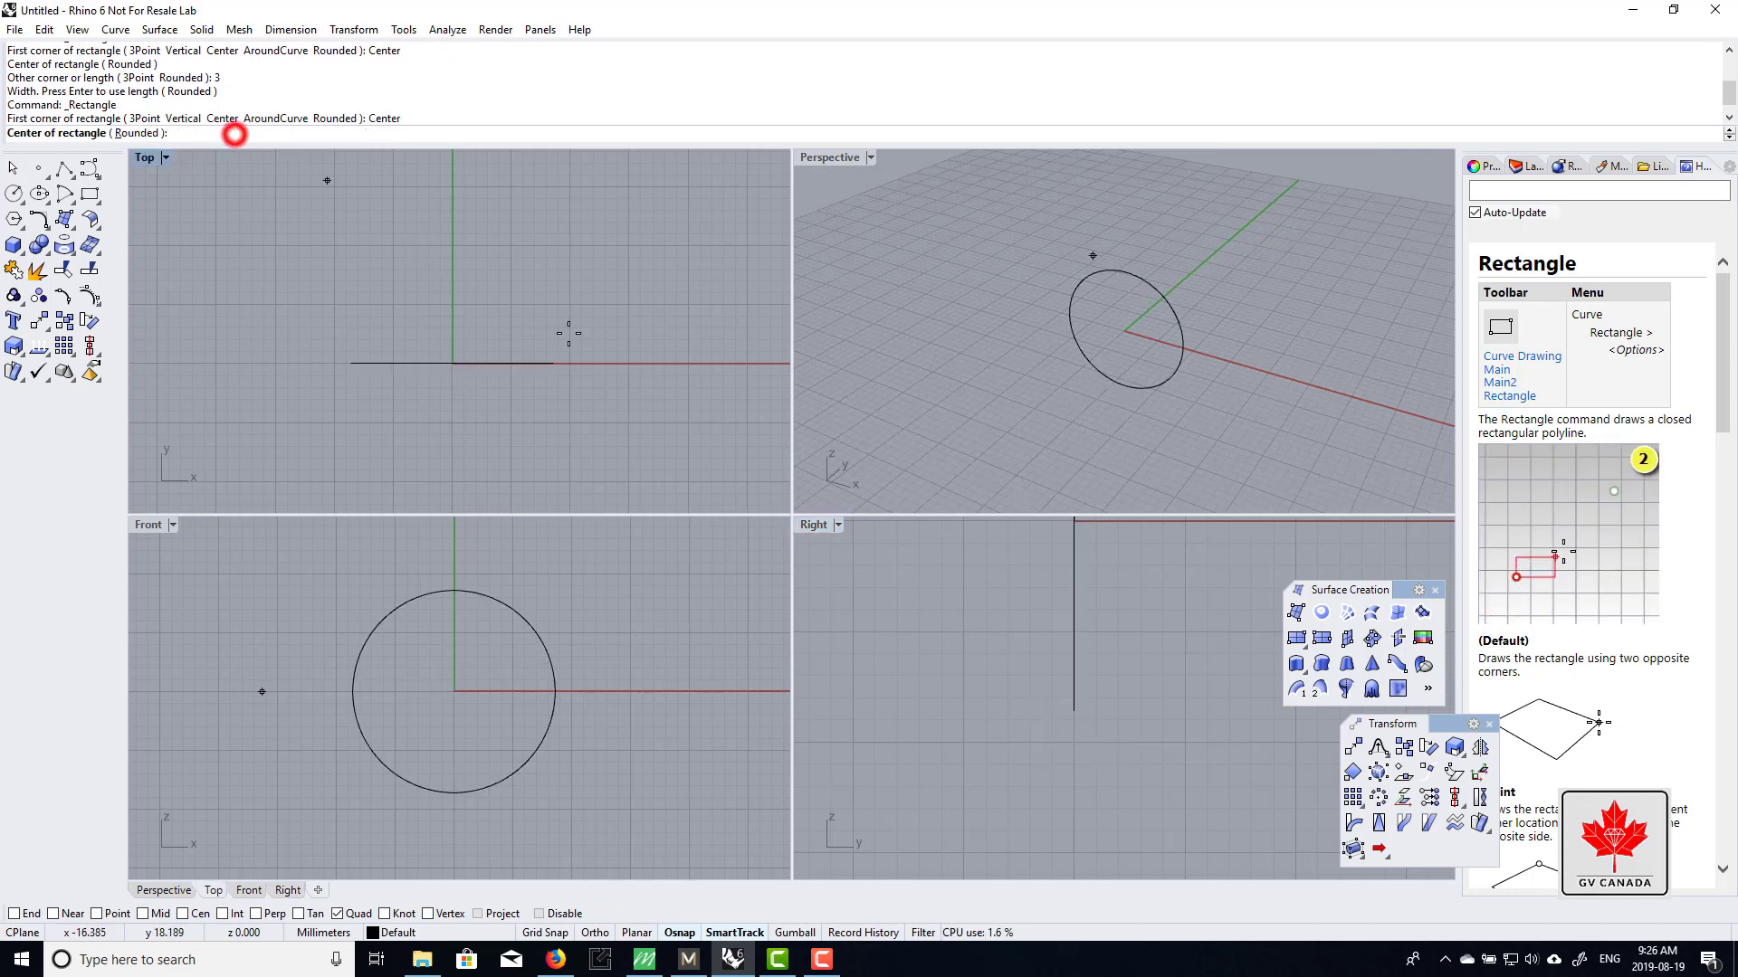
left_click(1075, 712)
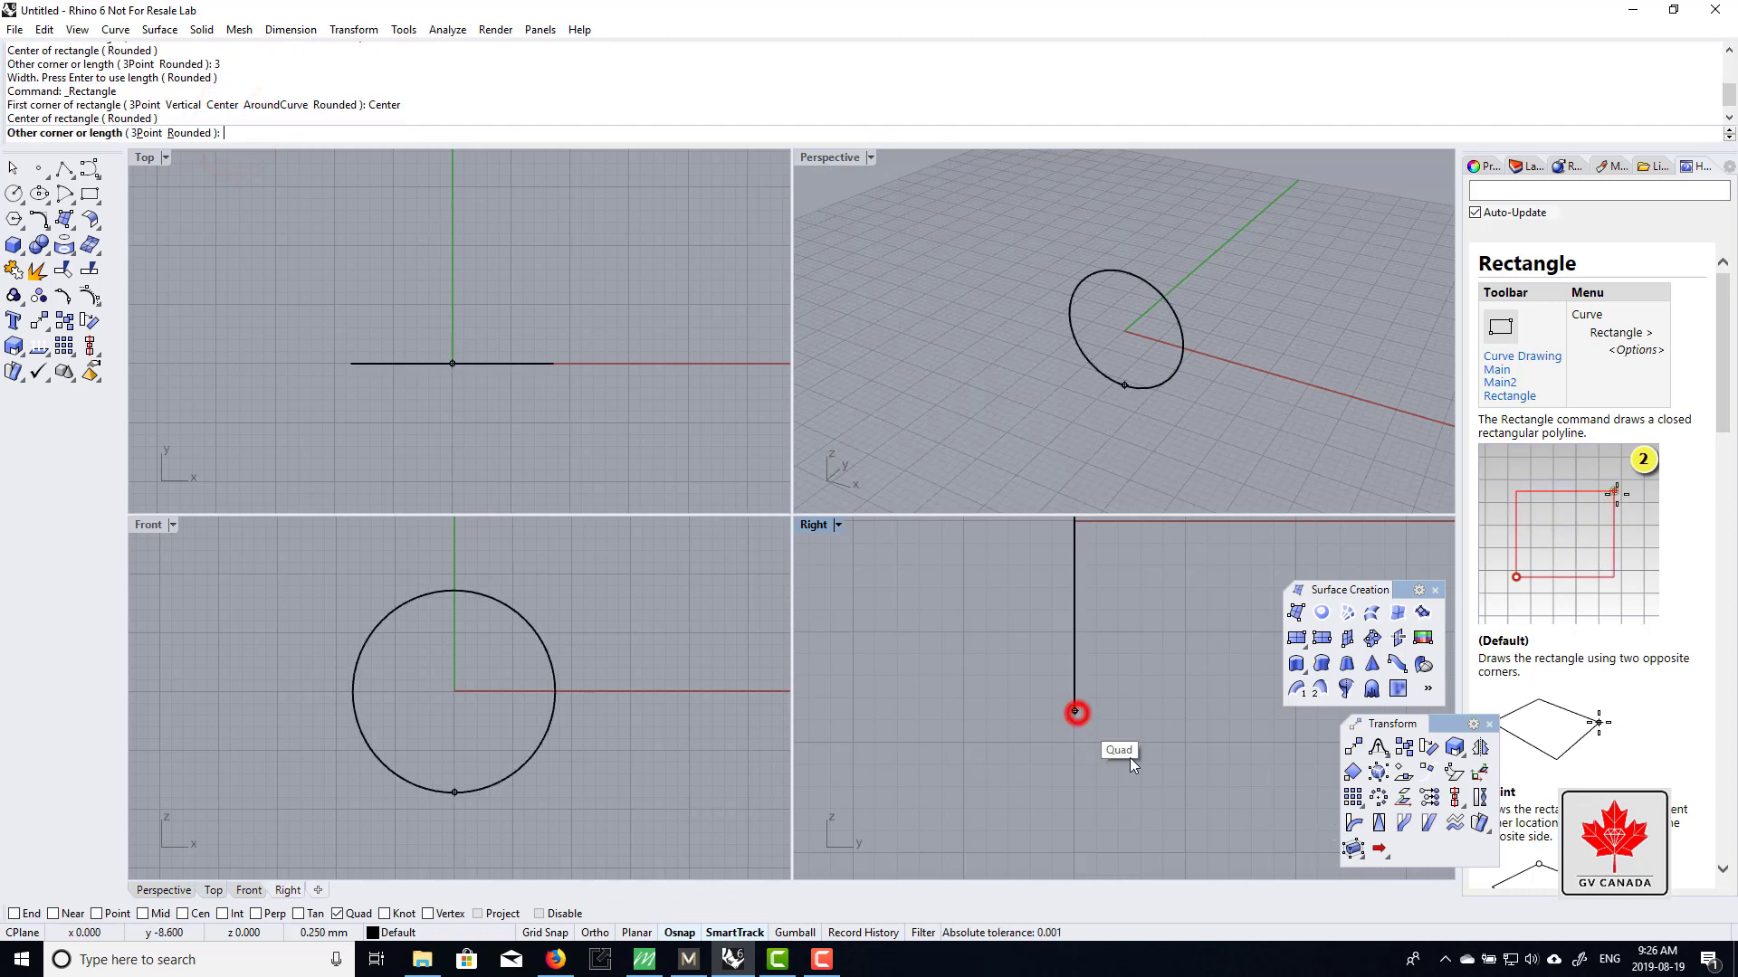
type("6")
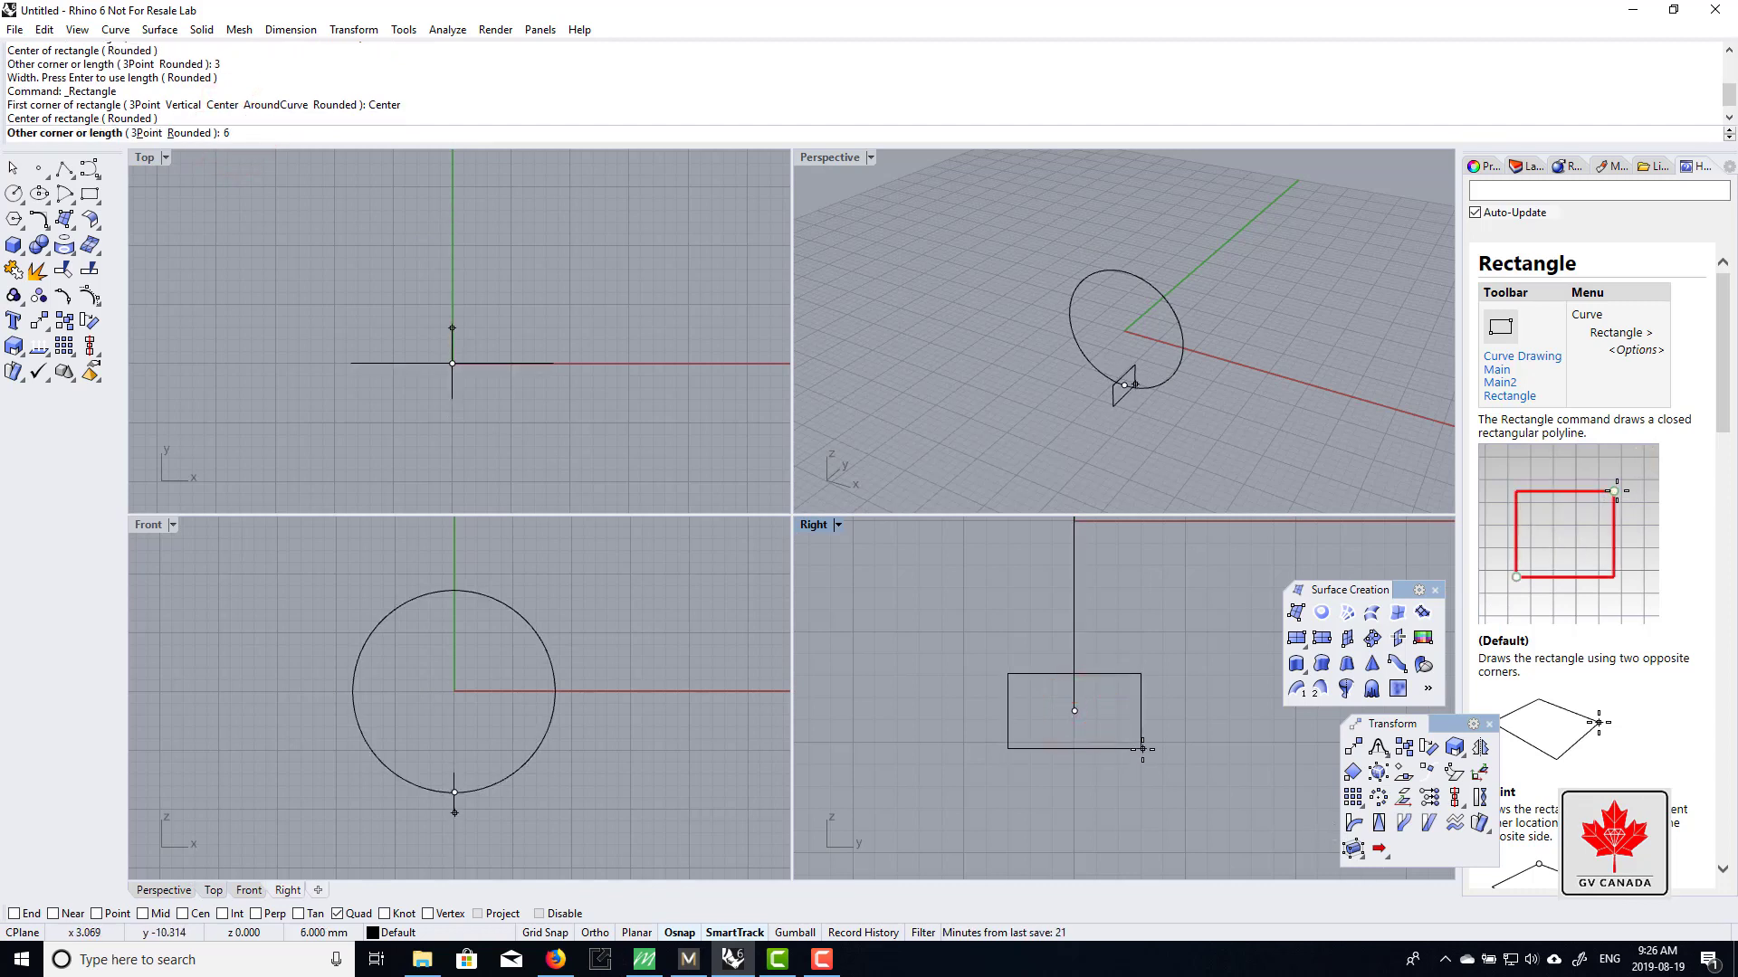
key("Return")
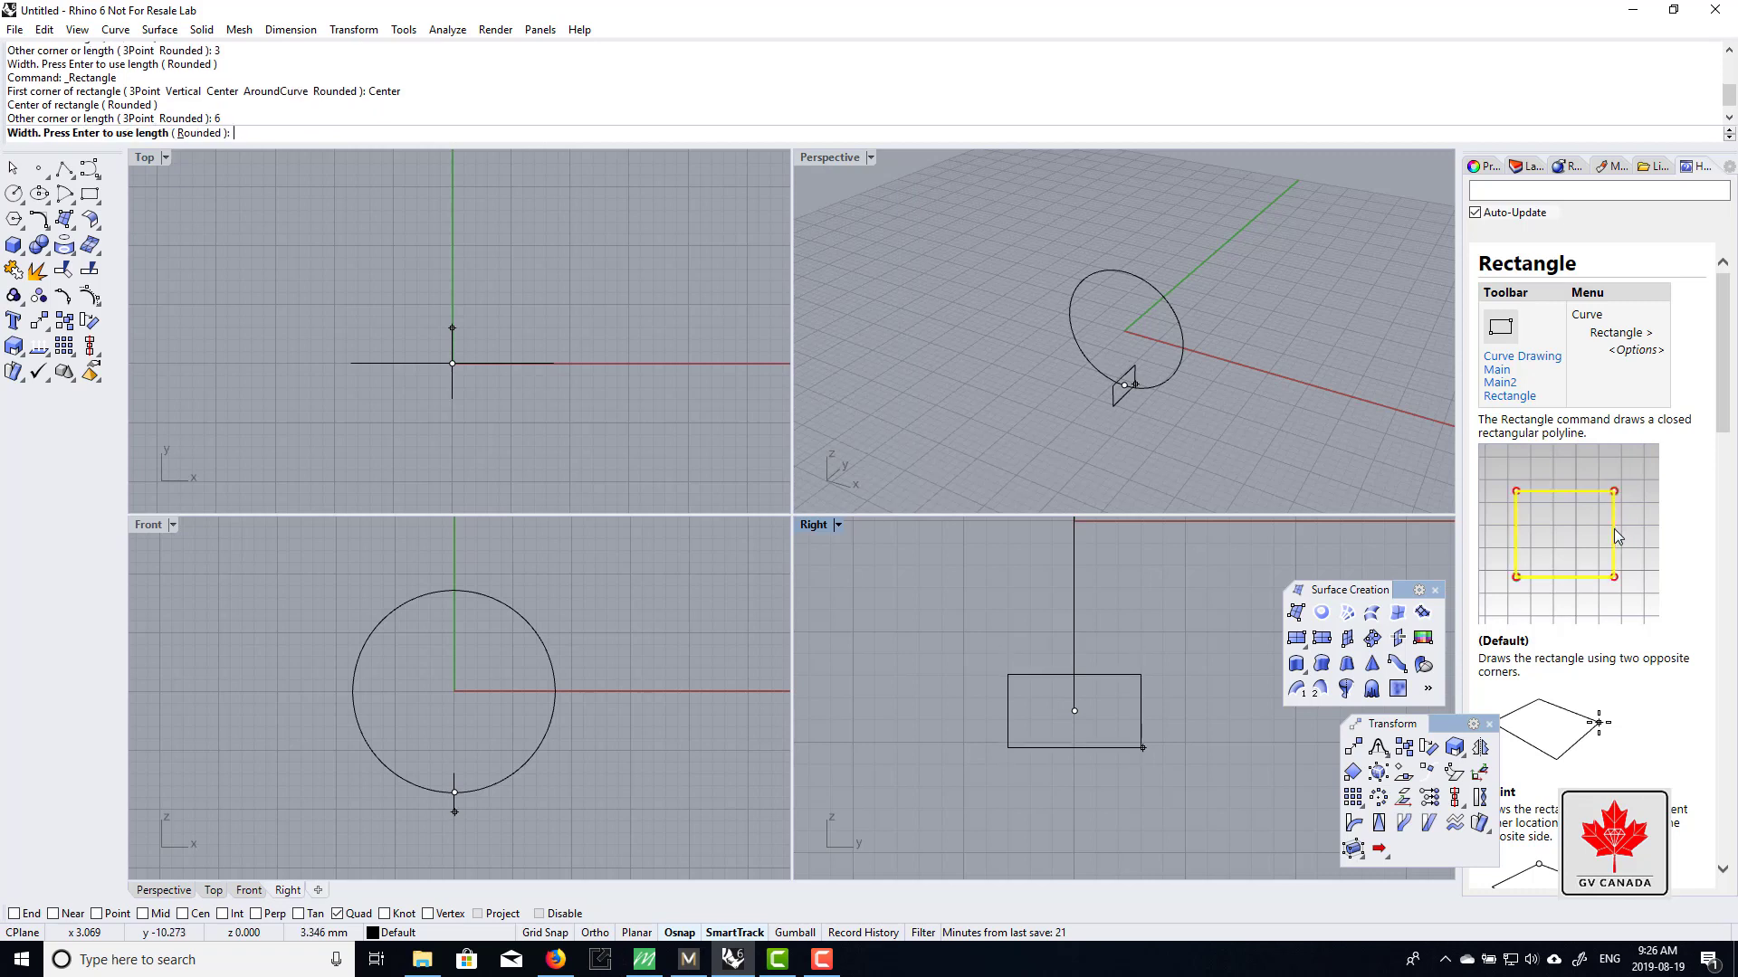
type("2")
key("Return")
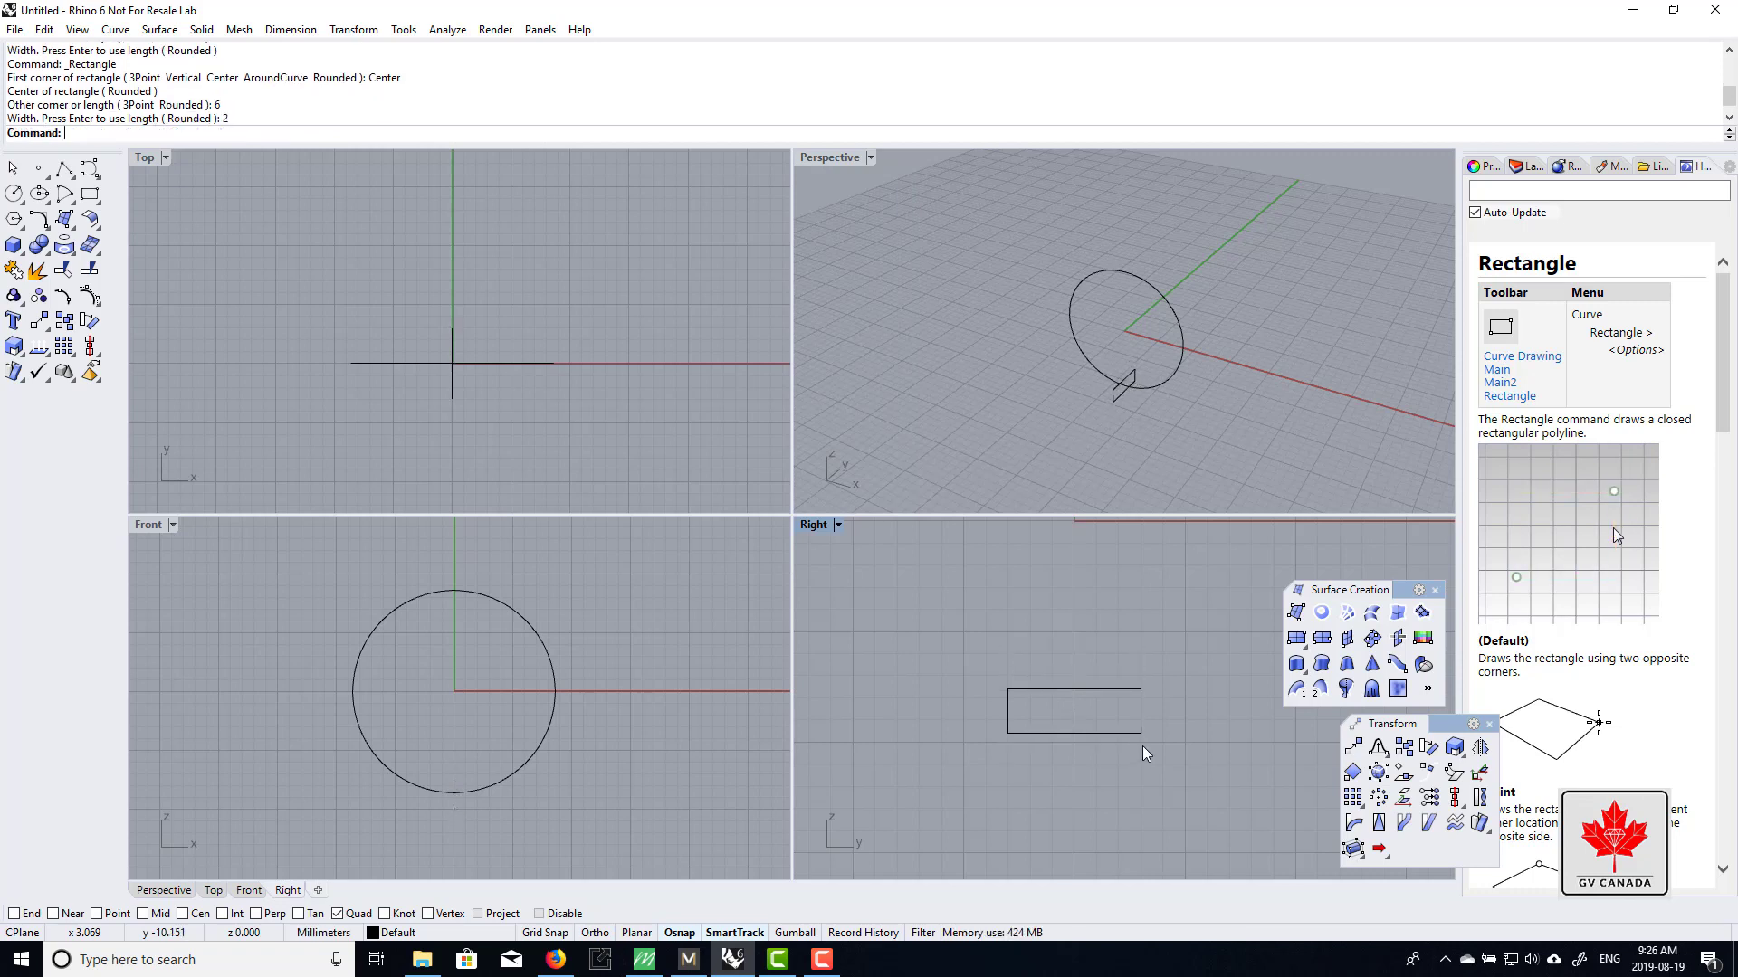
- Move the rectangle from its upper edge's midpoint to the circle's bottom quadrant point, with the Mid object snap turned on
scroll(1117, 719, "up", 5)
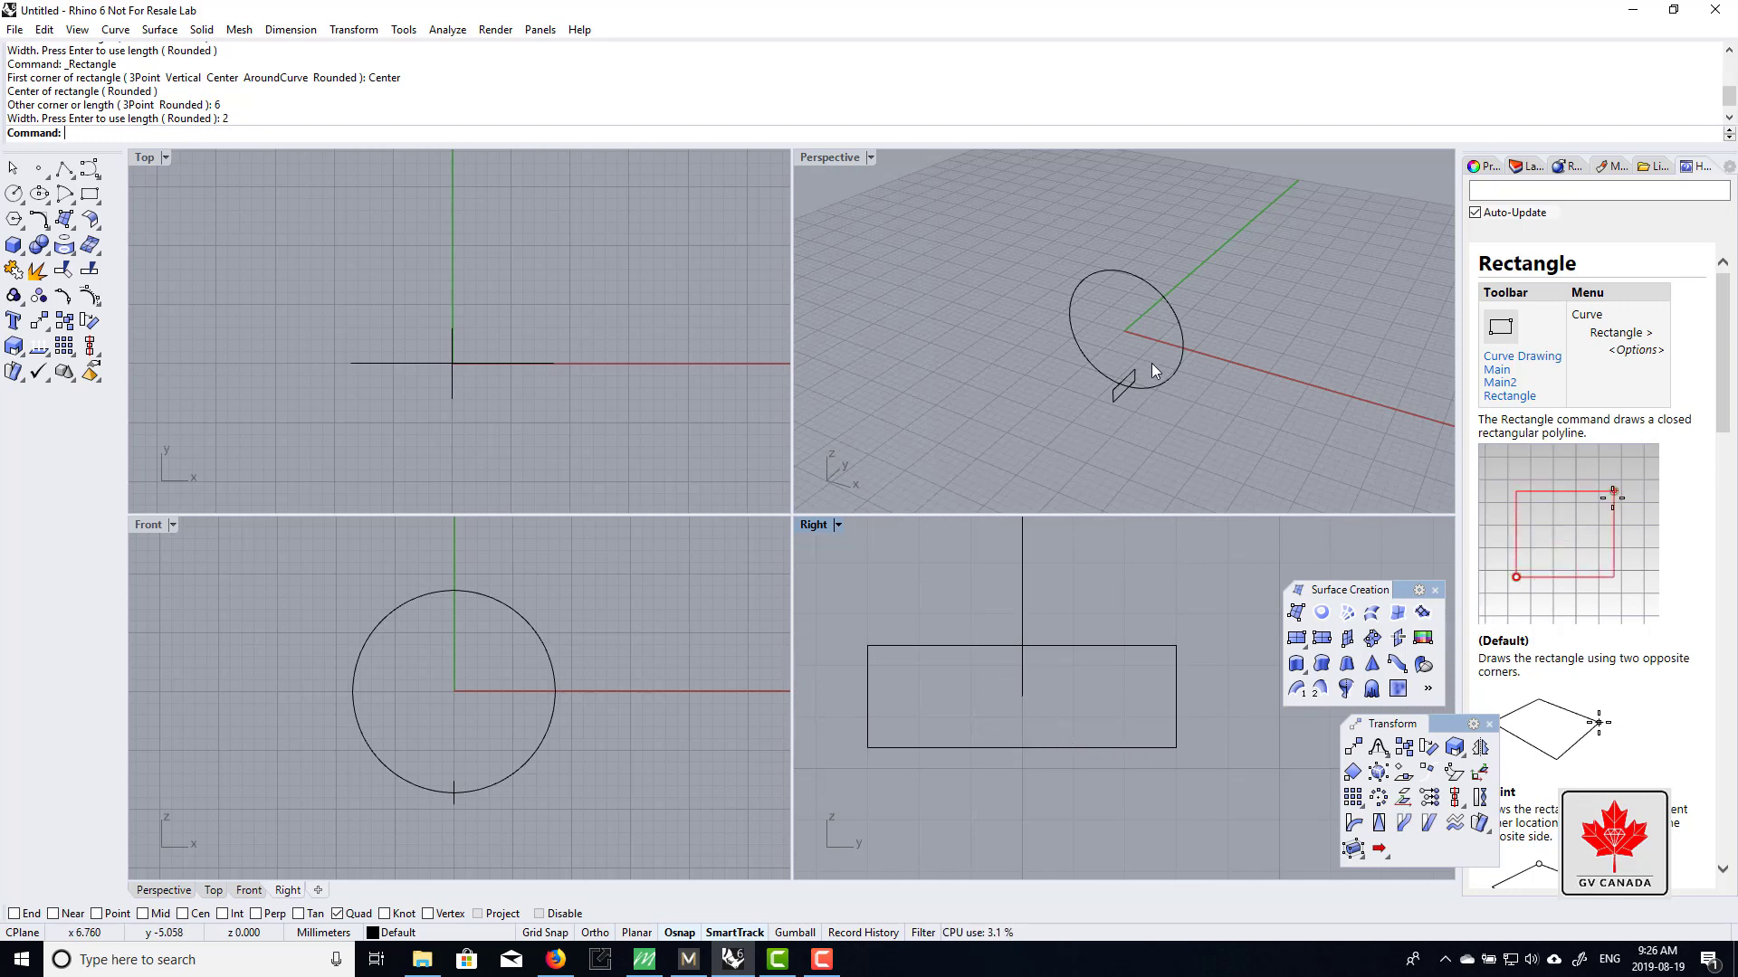
scroll(1140, 389, "up", 4)
right_click_drag(1126, 416, 1151, 378)
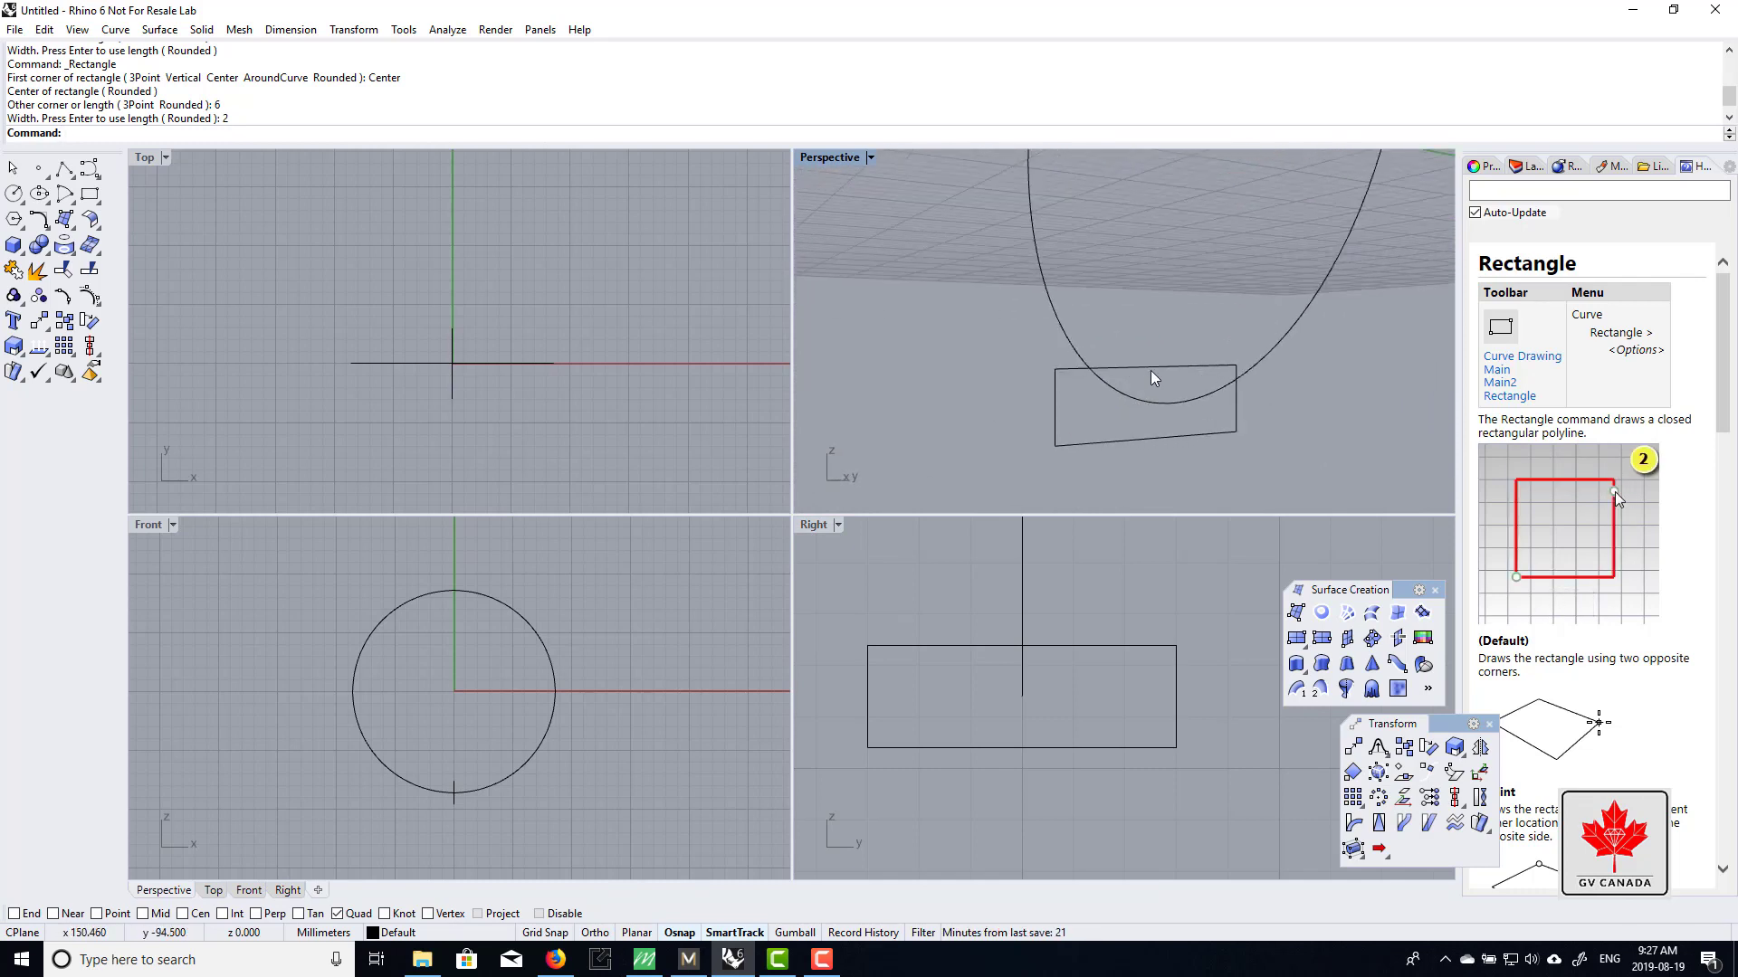
left_click(1139, 437)
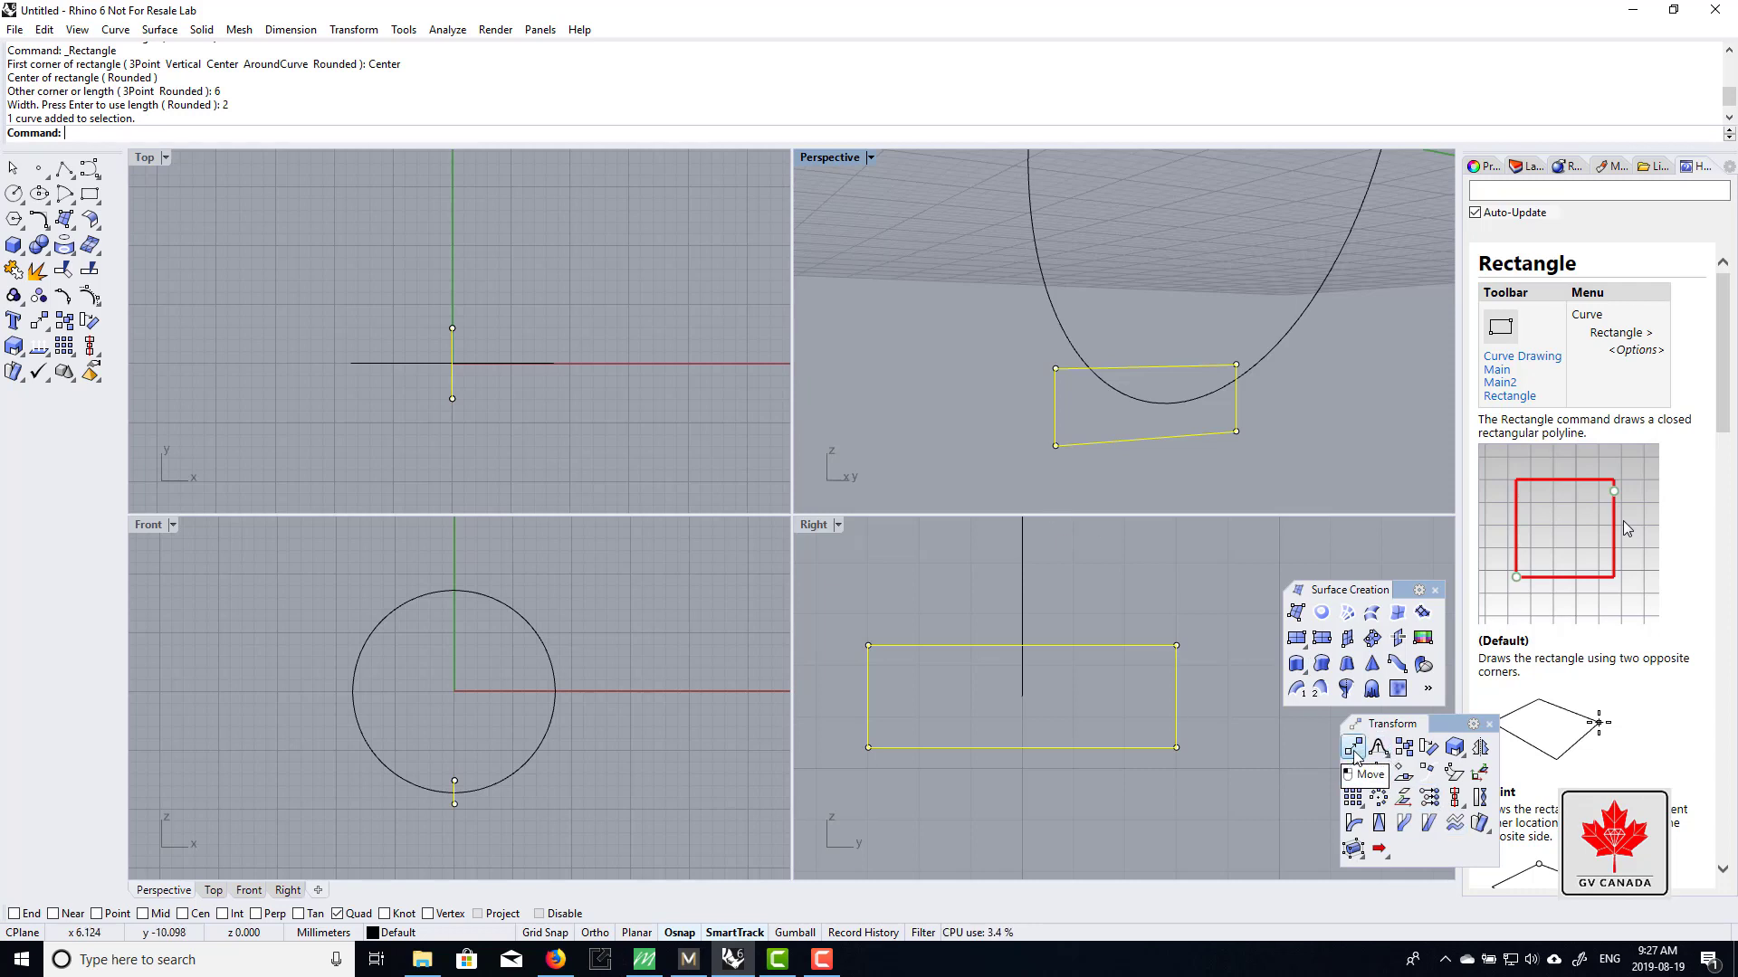
left_click(1353, 749)
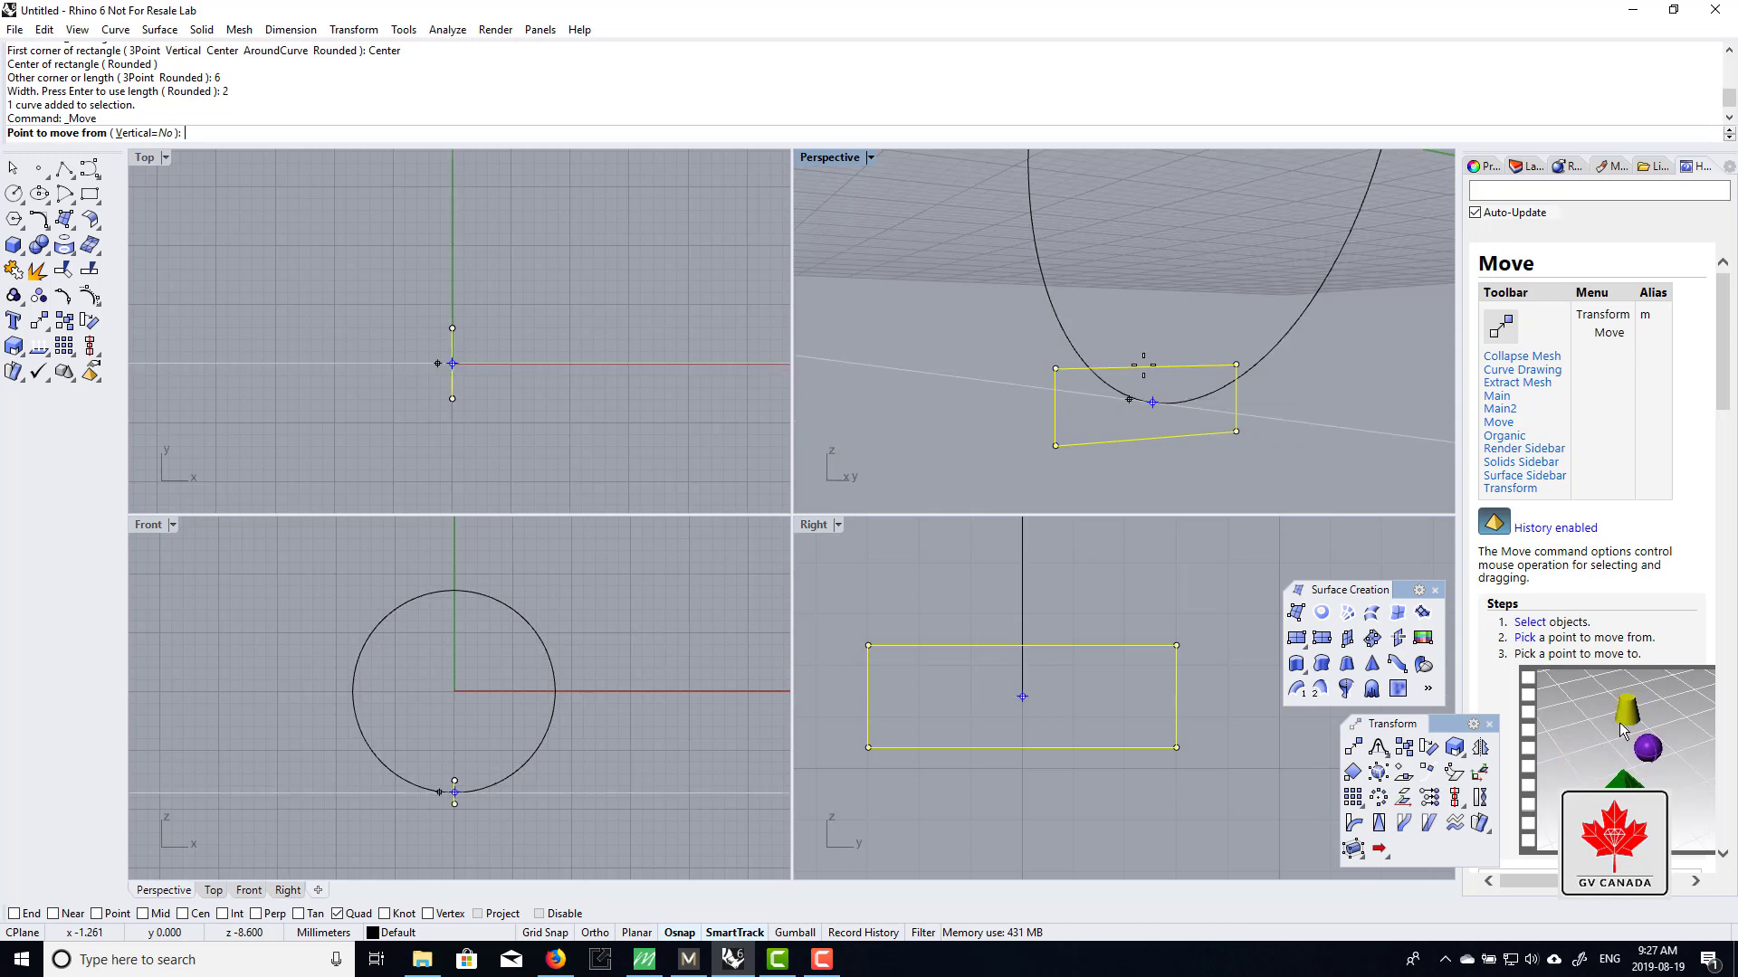
left_click(143, 914)
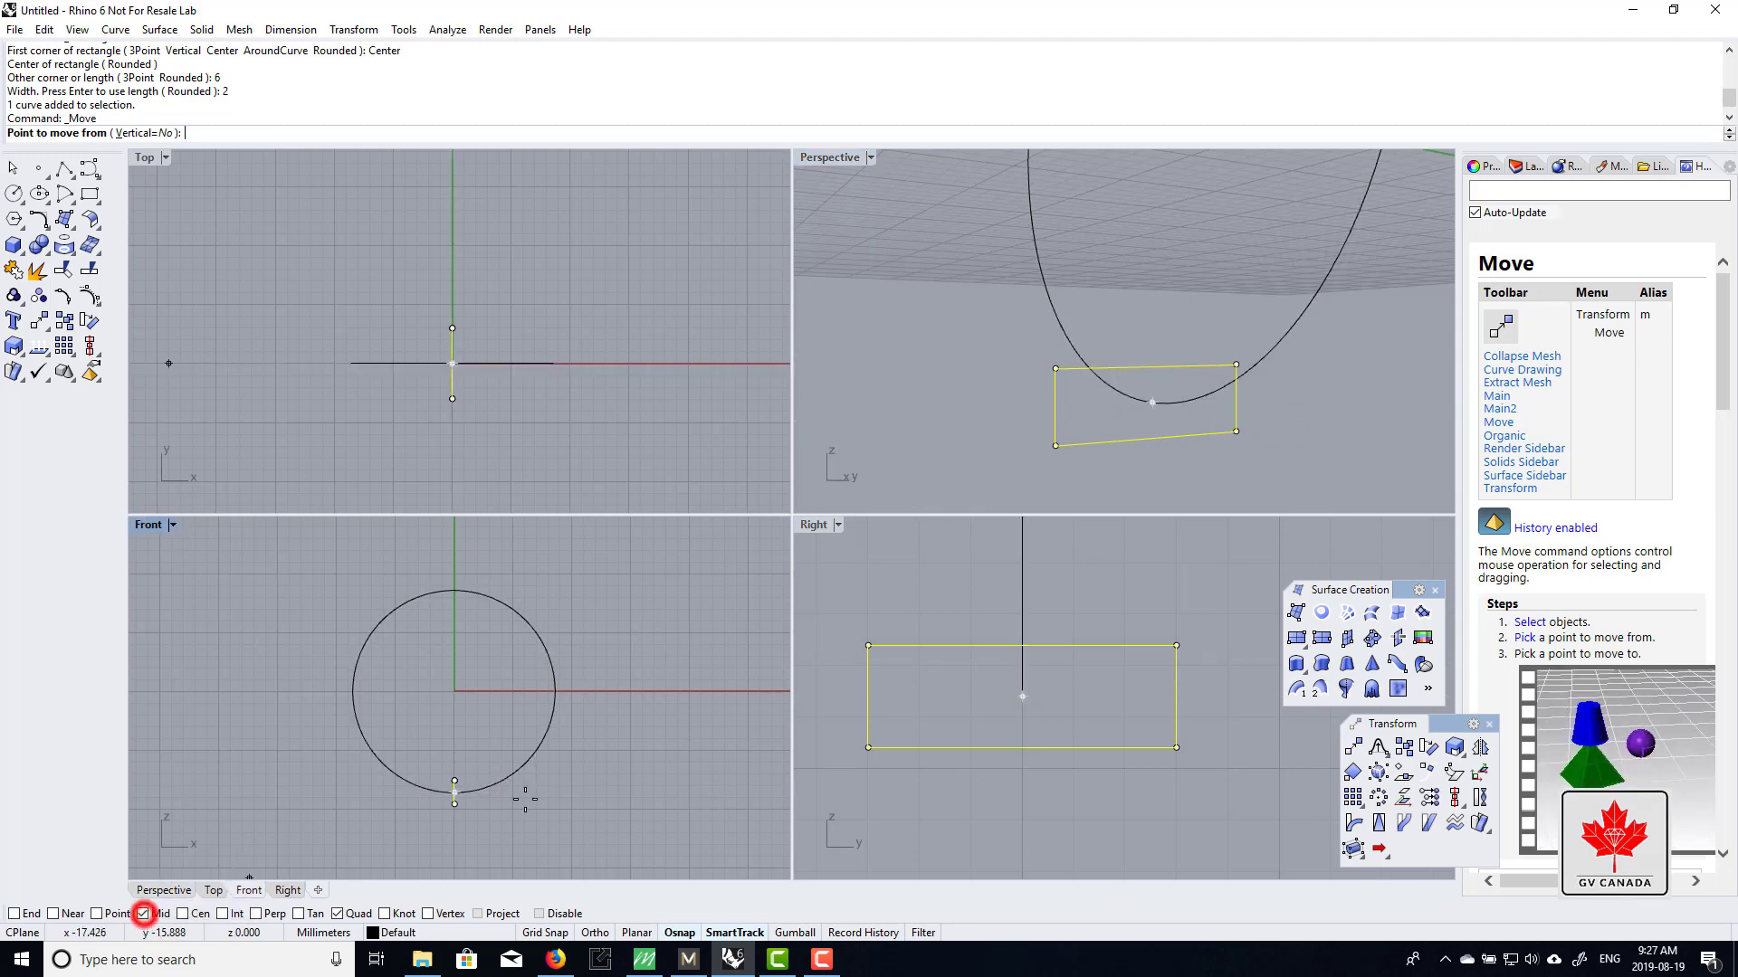
left_click(1141, 362)
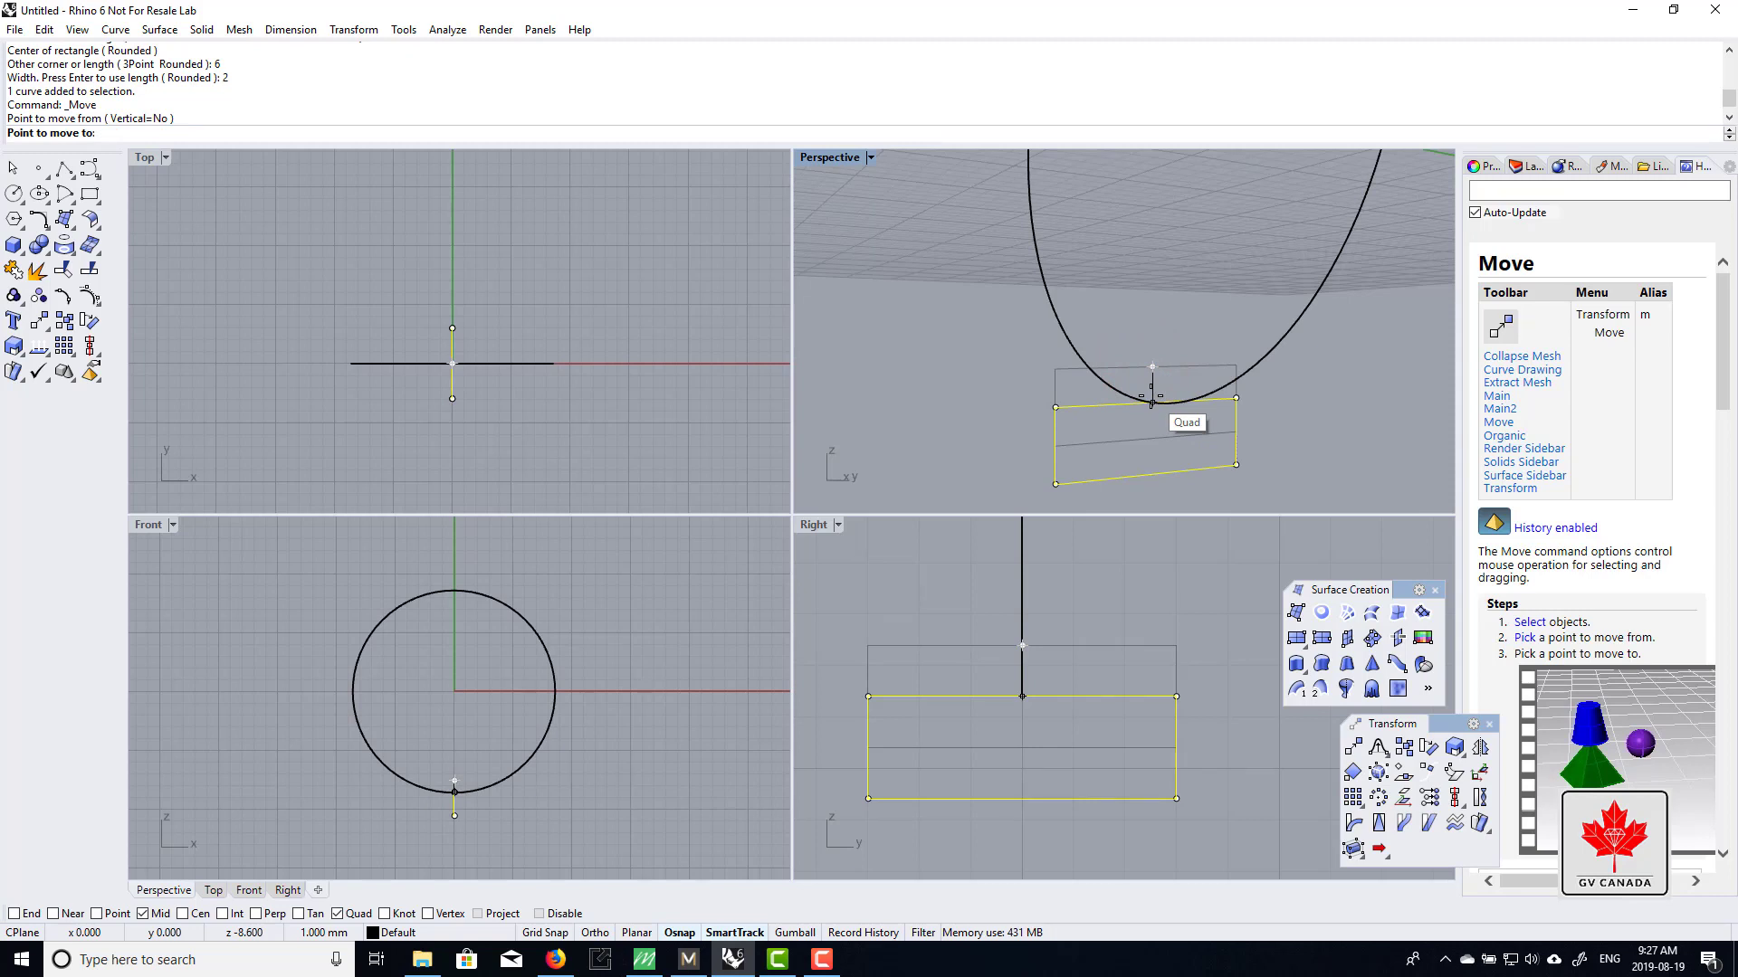
left_click(1151, 400)
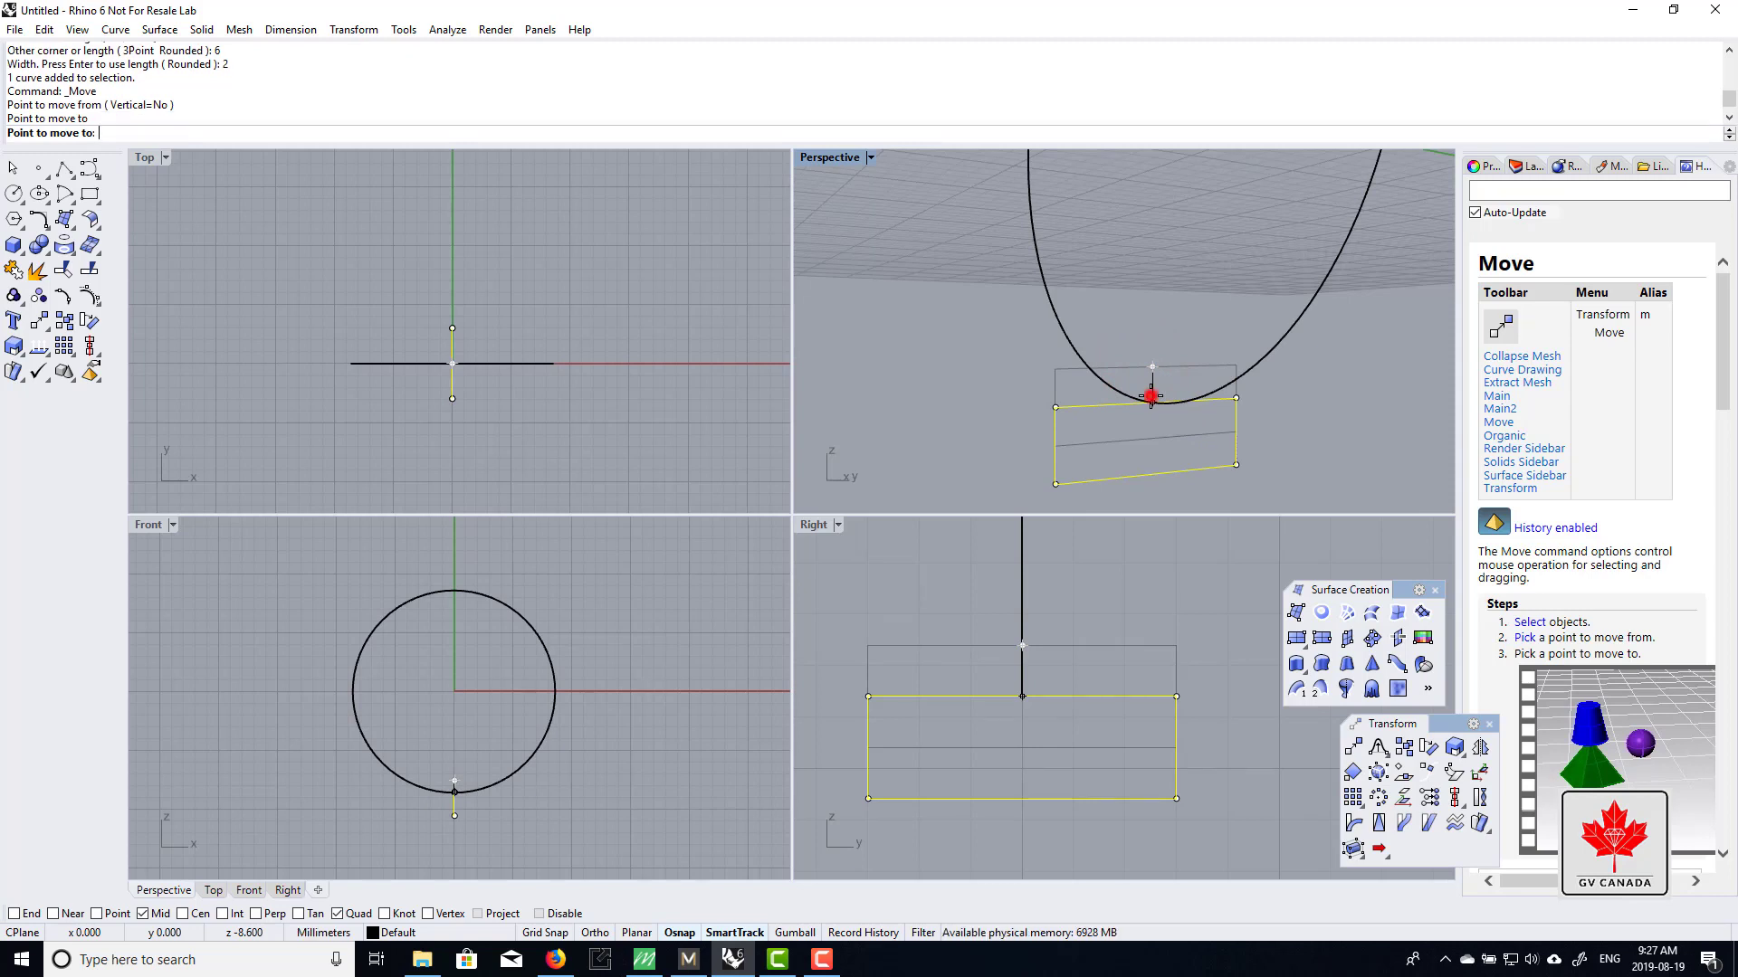
- Start a one-rail sweep in the maximized Perspective view, using the circle as rail and the rectangle as cross section
right_click_drag(1170, 333, 969, 368)
double_click(840, 159)
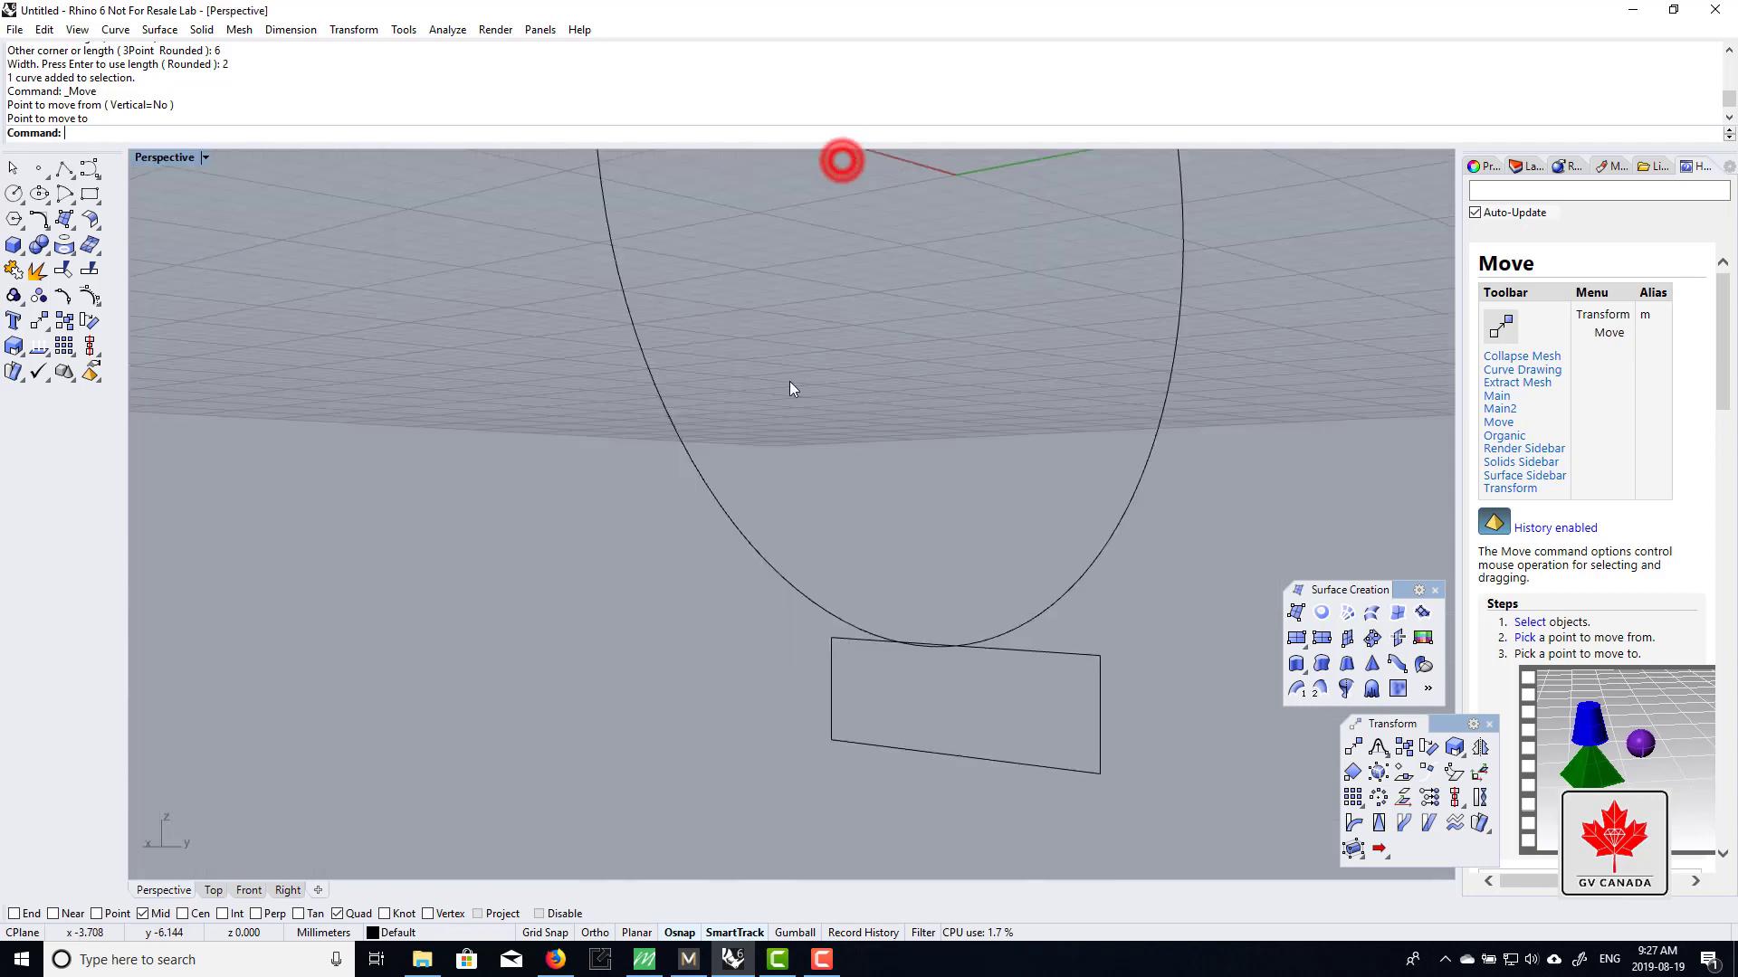
right_click_drag(789, 382, 860, 515)
scroll(804, 503, "up", 3)
scroll(851, 552, "down", 3)
scroll(882, 586, "up", 4)
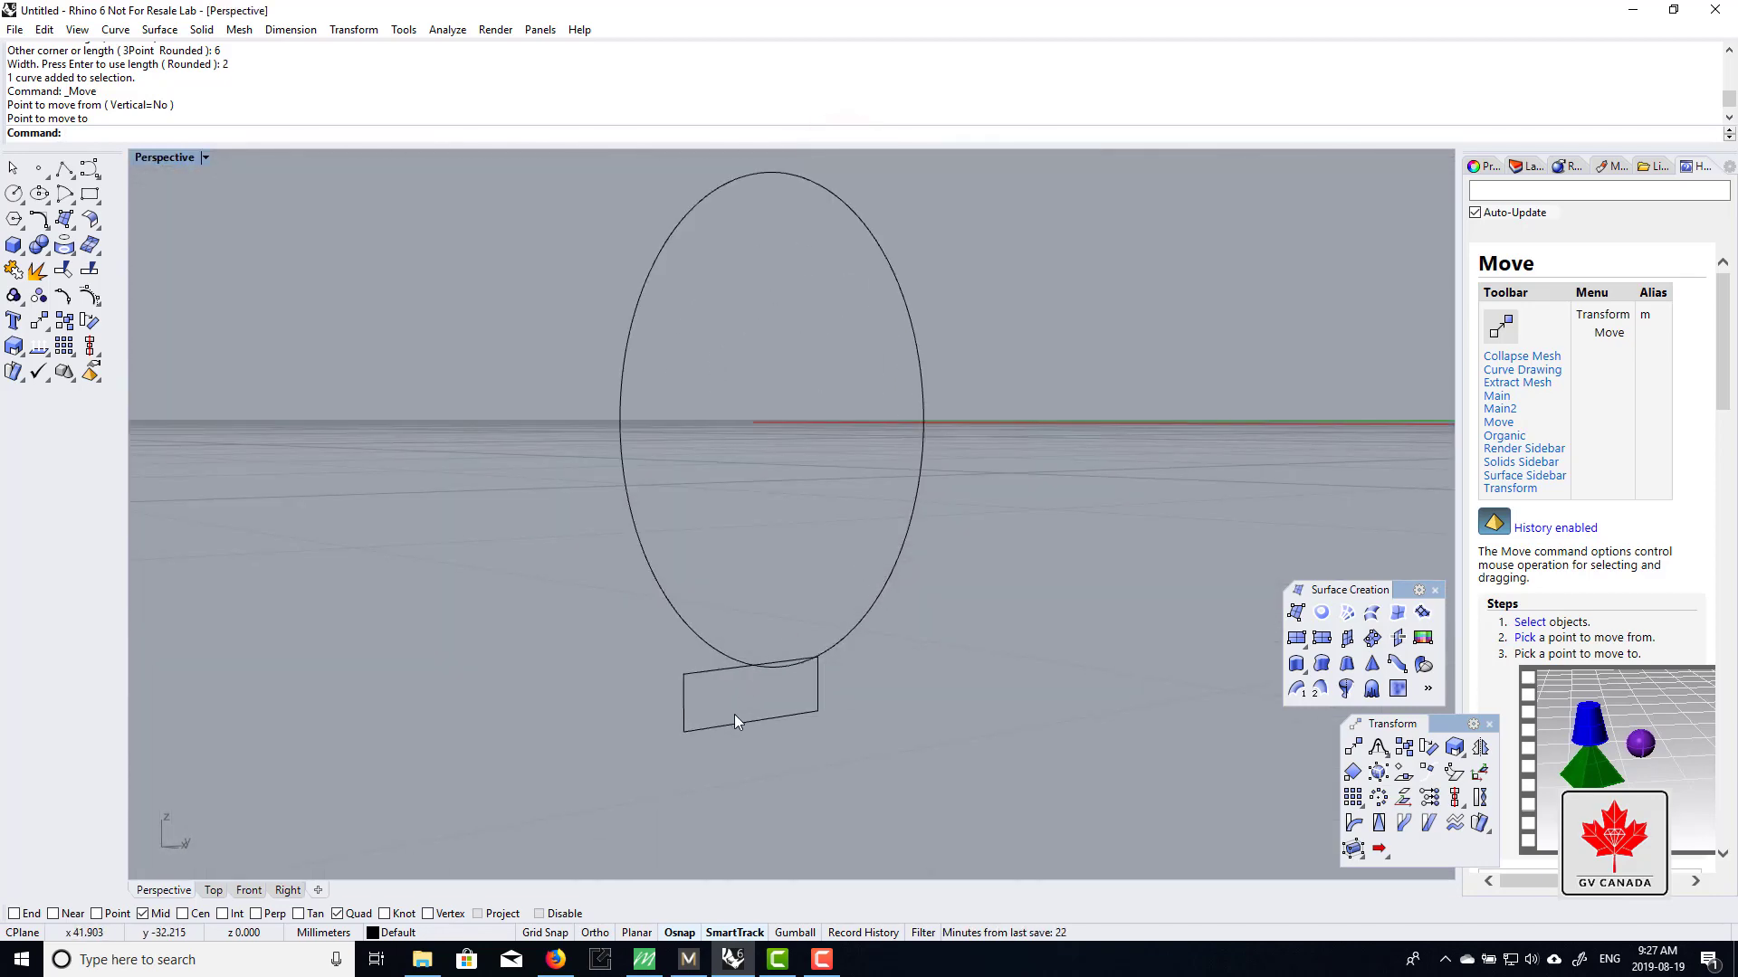
right_click_drag(735, 714, 731, 665)
right_click_drag(898, 618, 880, 547)
left_click(881, 590)
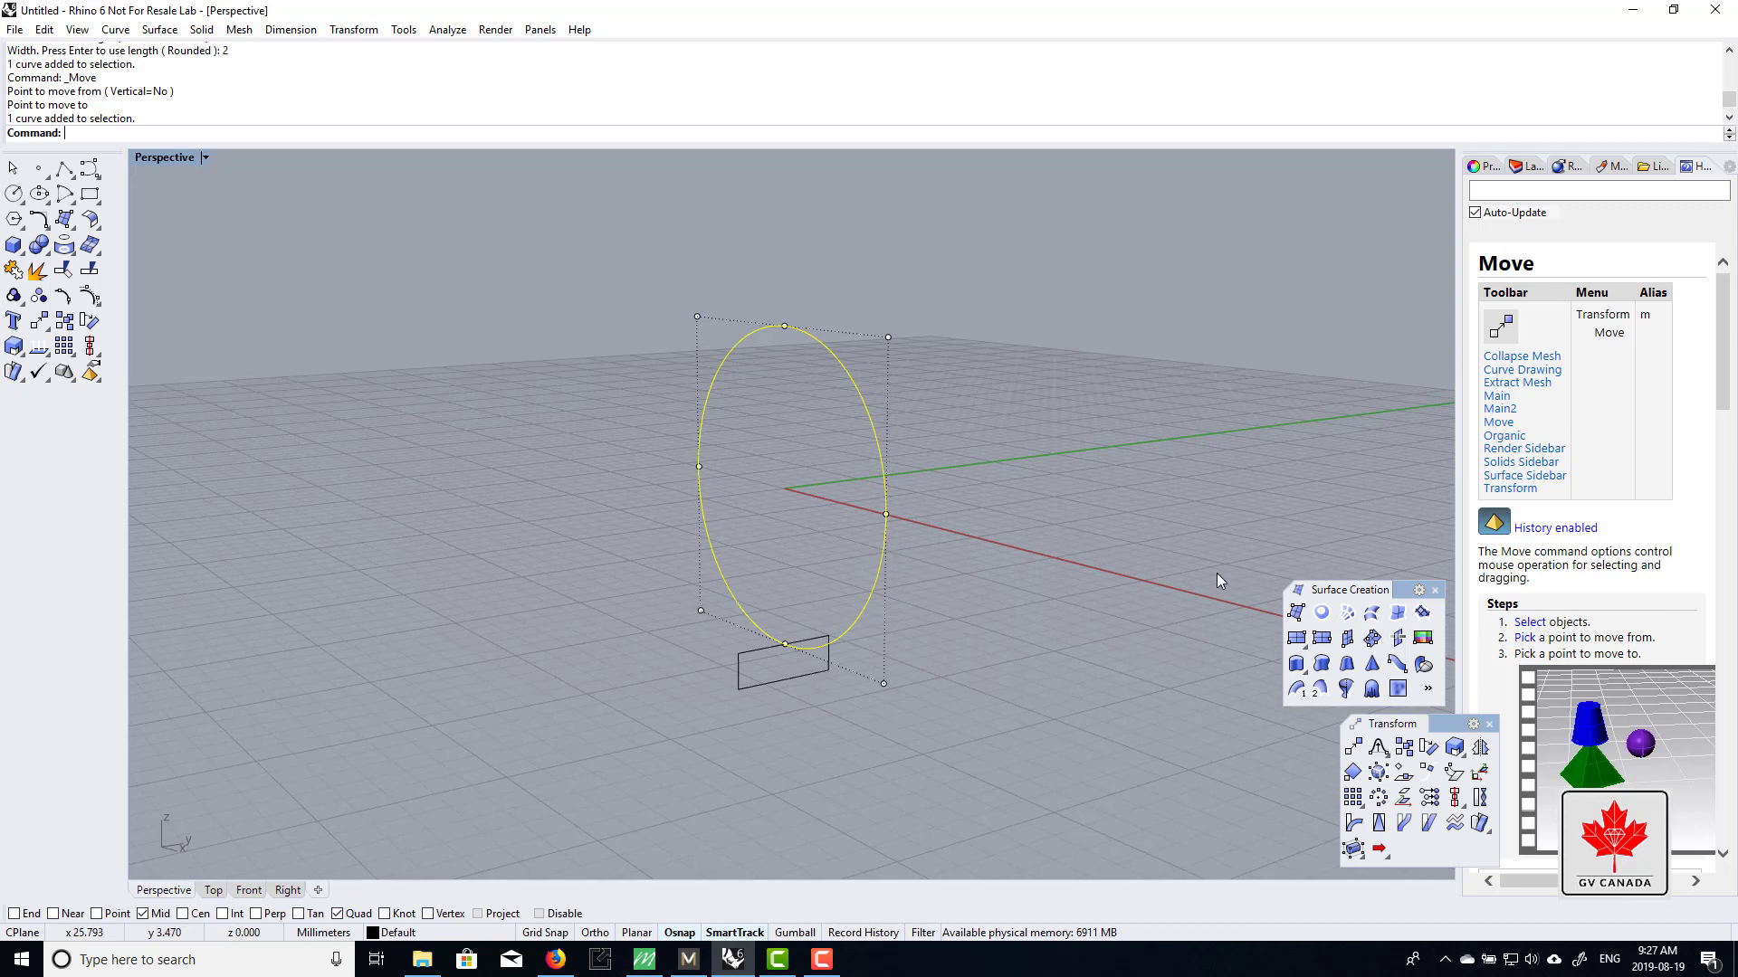
left_click(1296, 691)
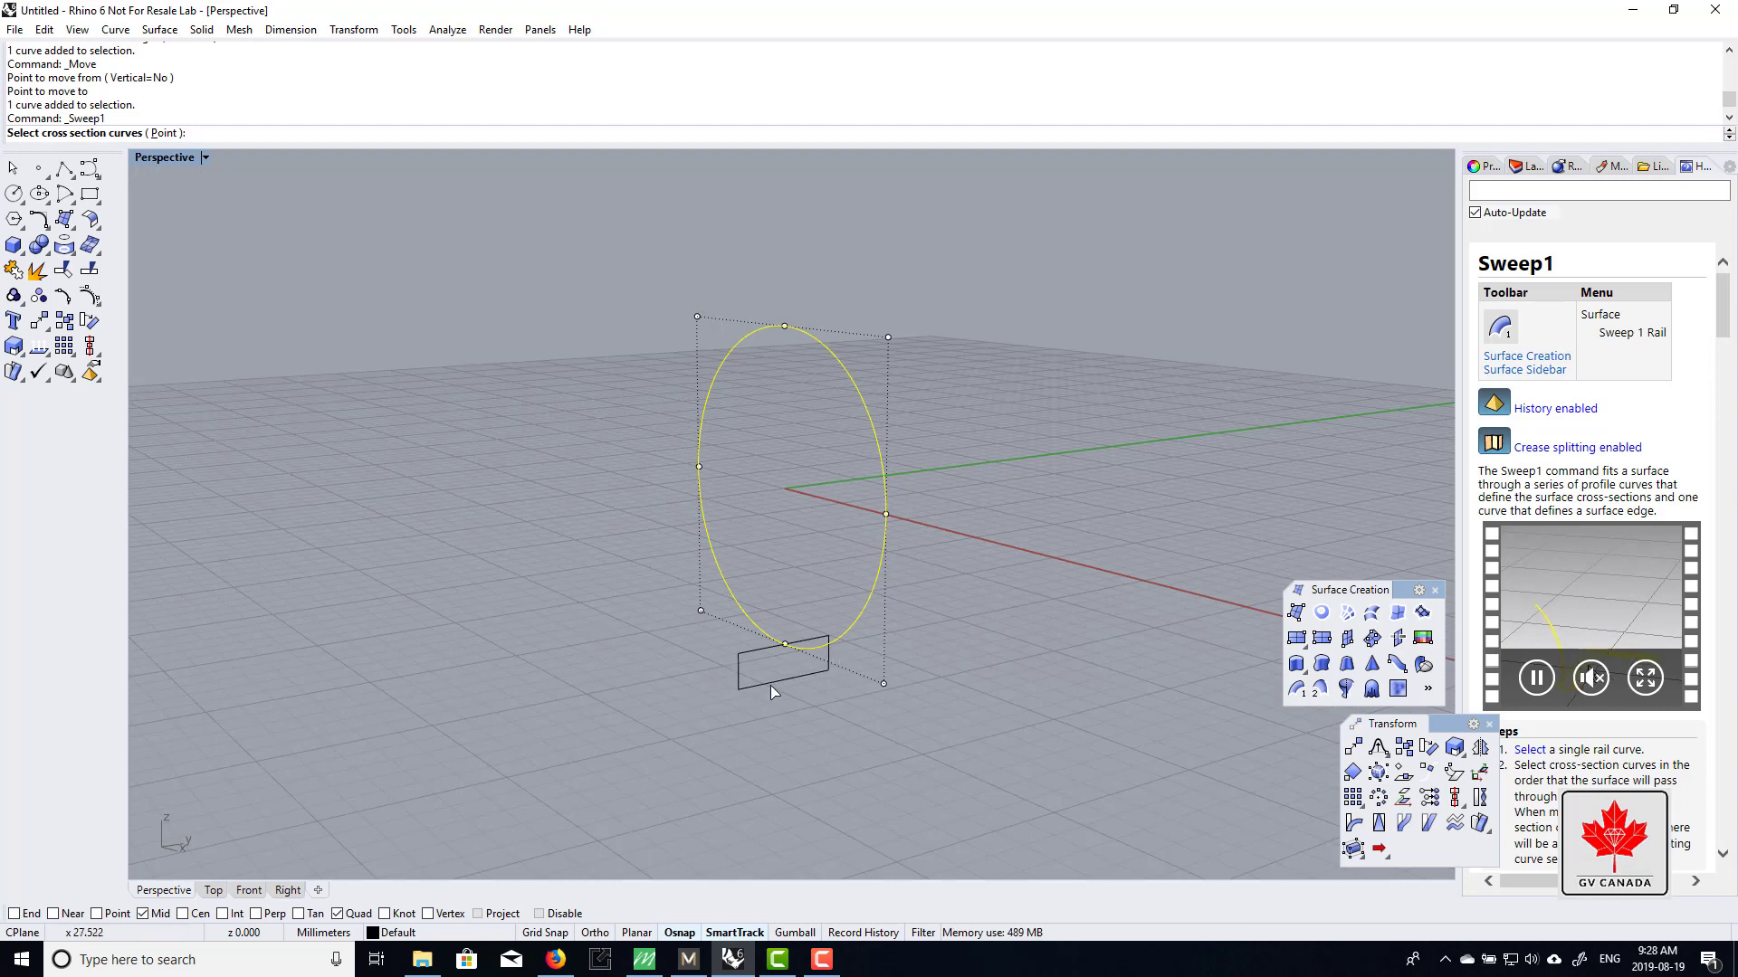
left_click(737, 686)
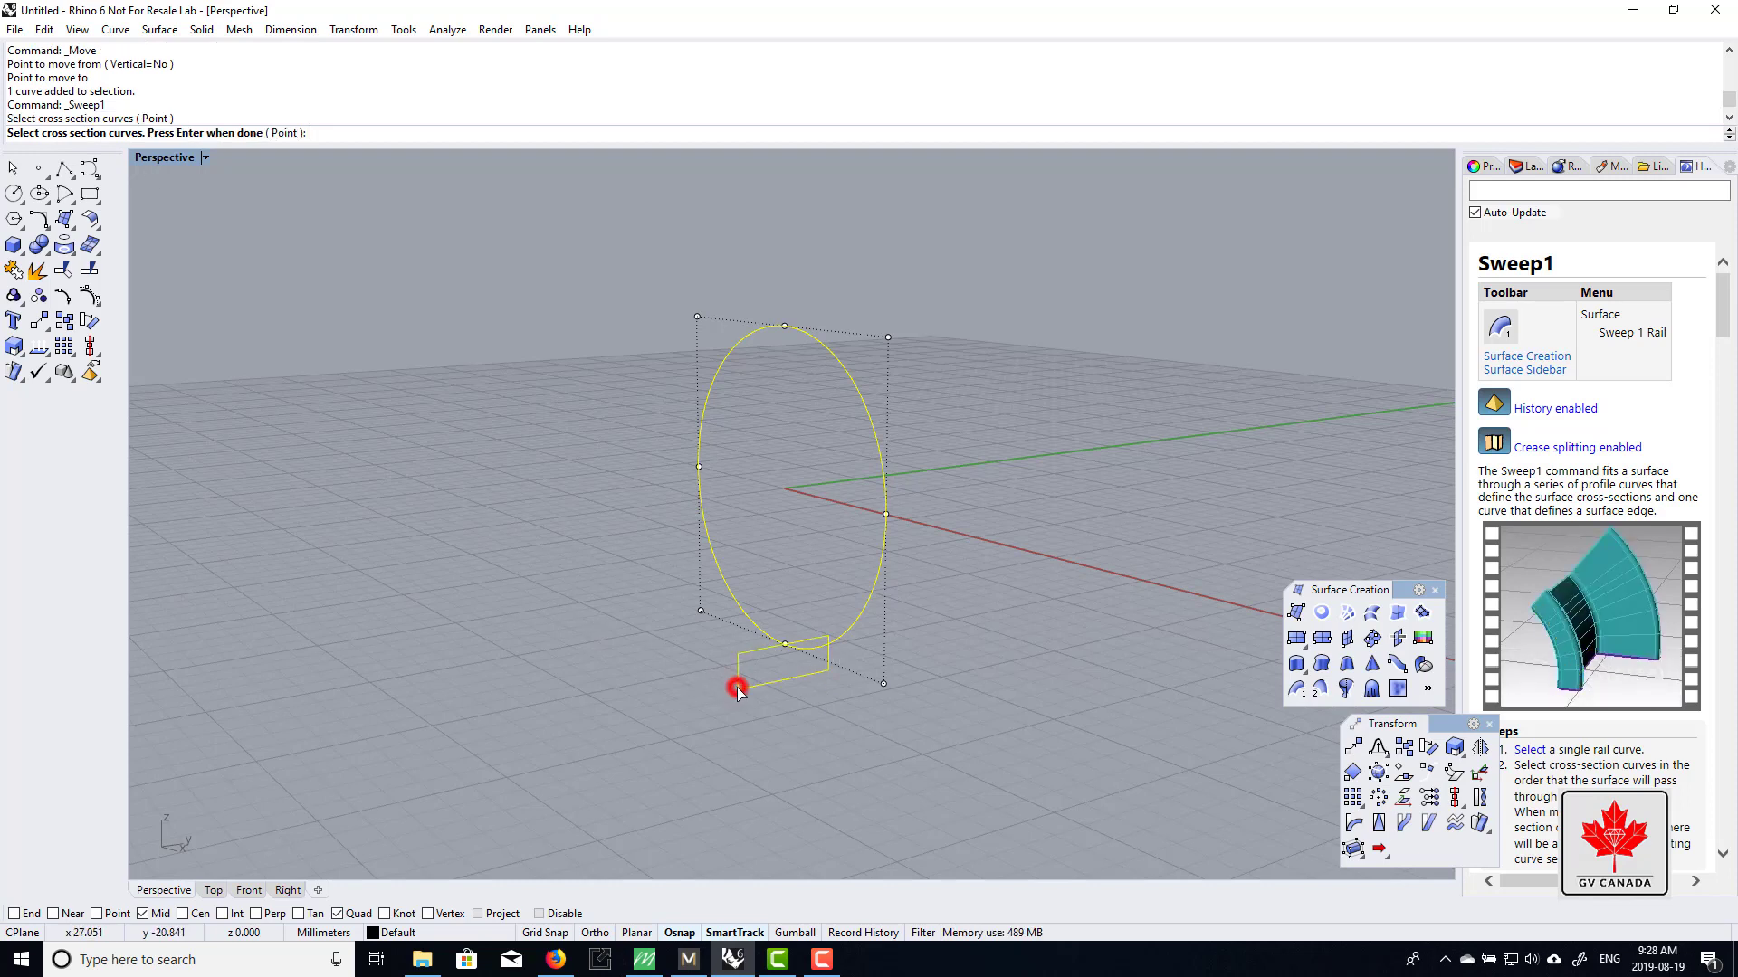
key("Return")
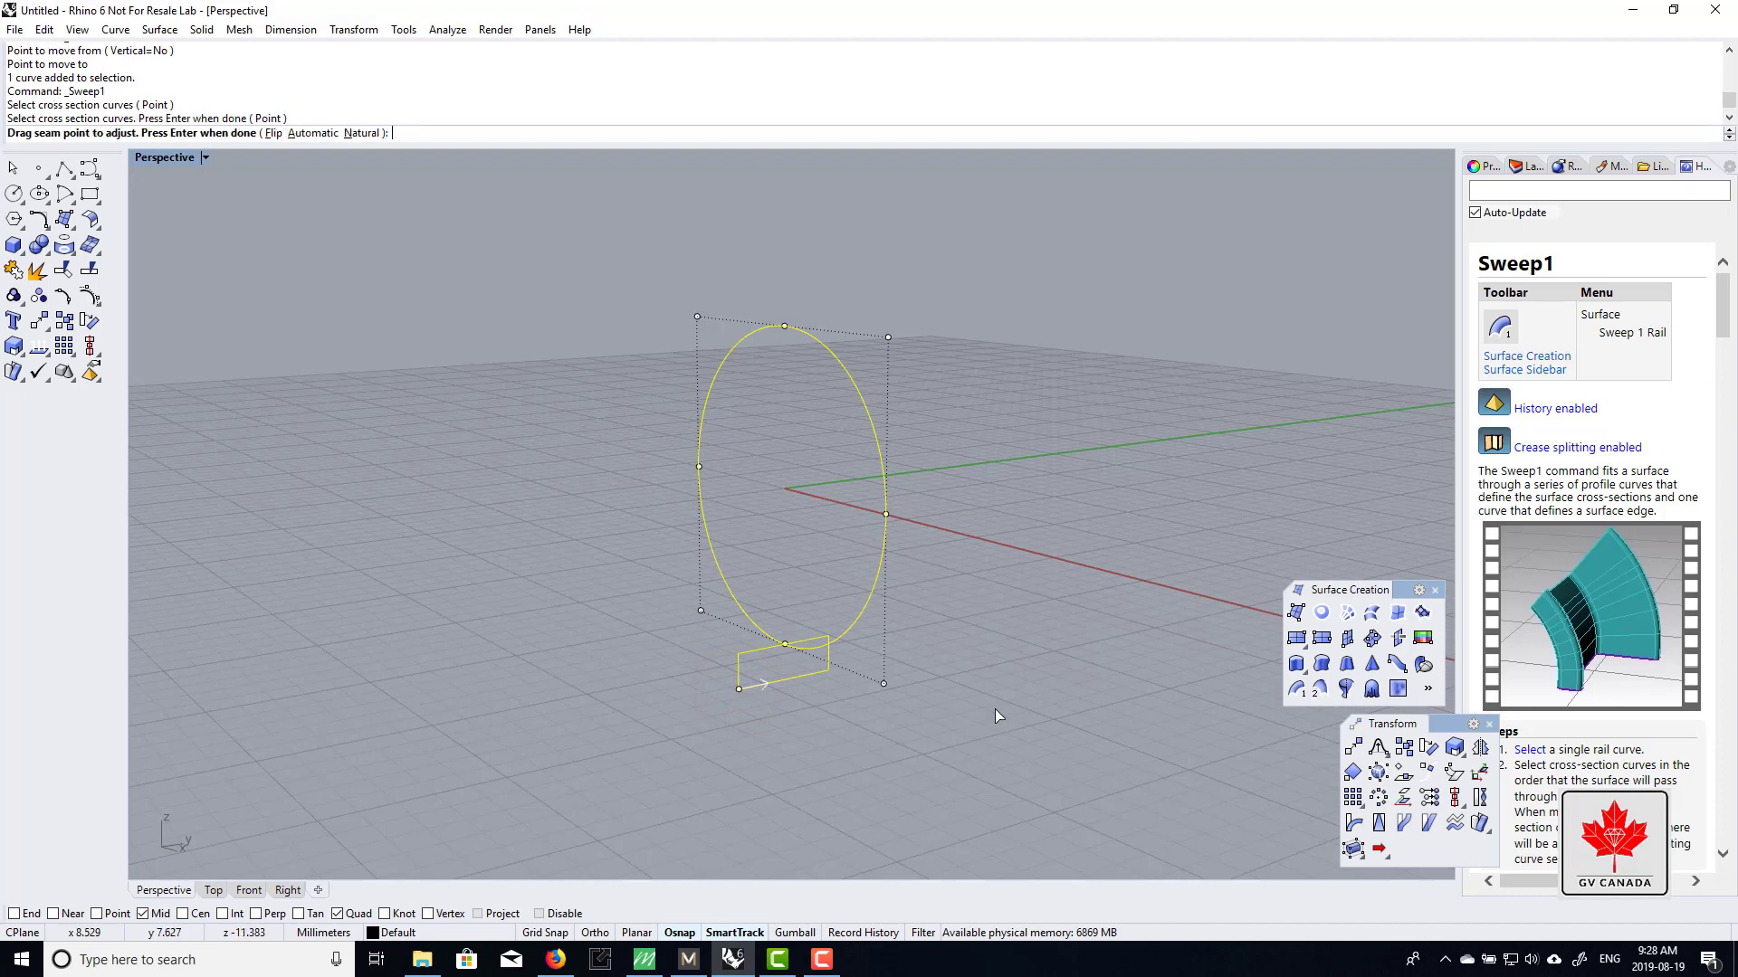
- Relocate the sweep's seam point from the rectangle's lower corner to its upper edge's midpoint, where it meets the circle
right_click_drag(889, 718, 762, 710)
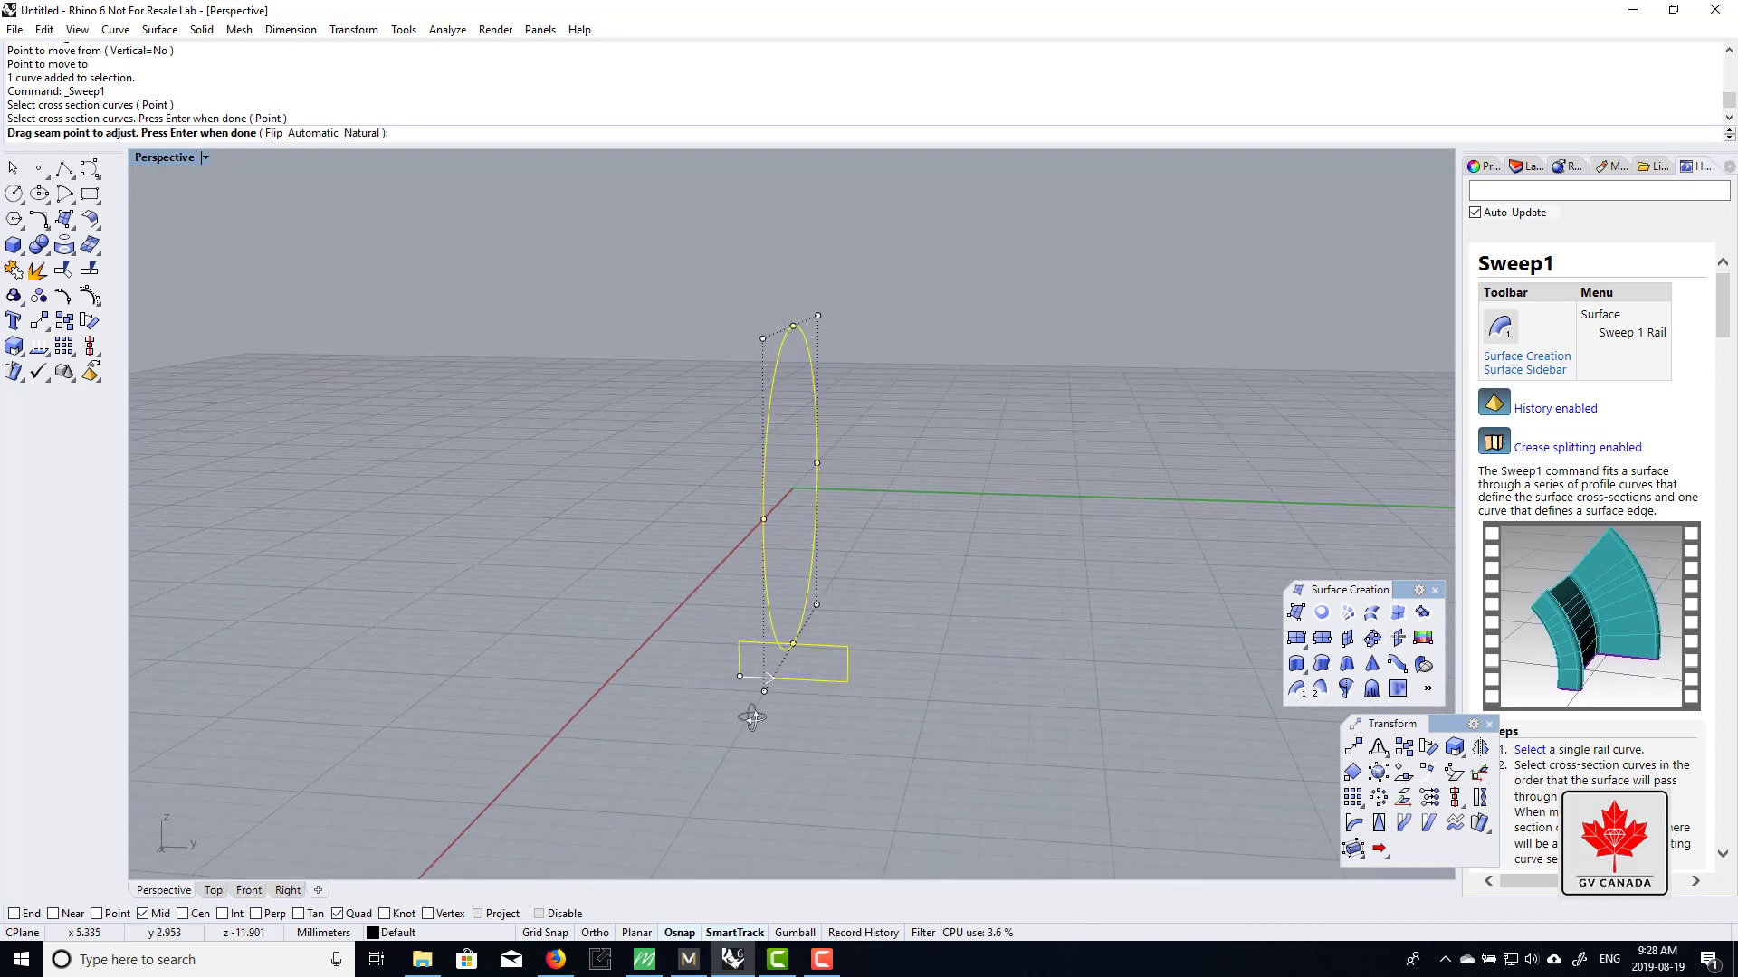
scroll(762, 709, "up", 5)
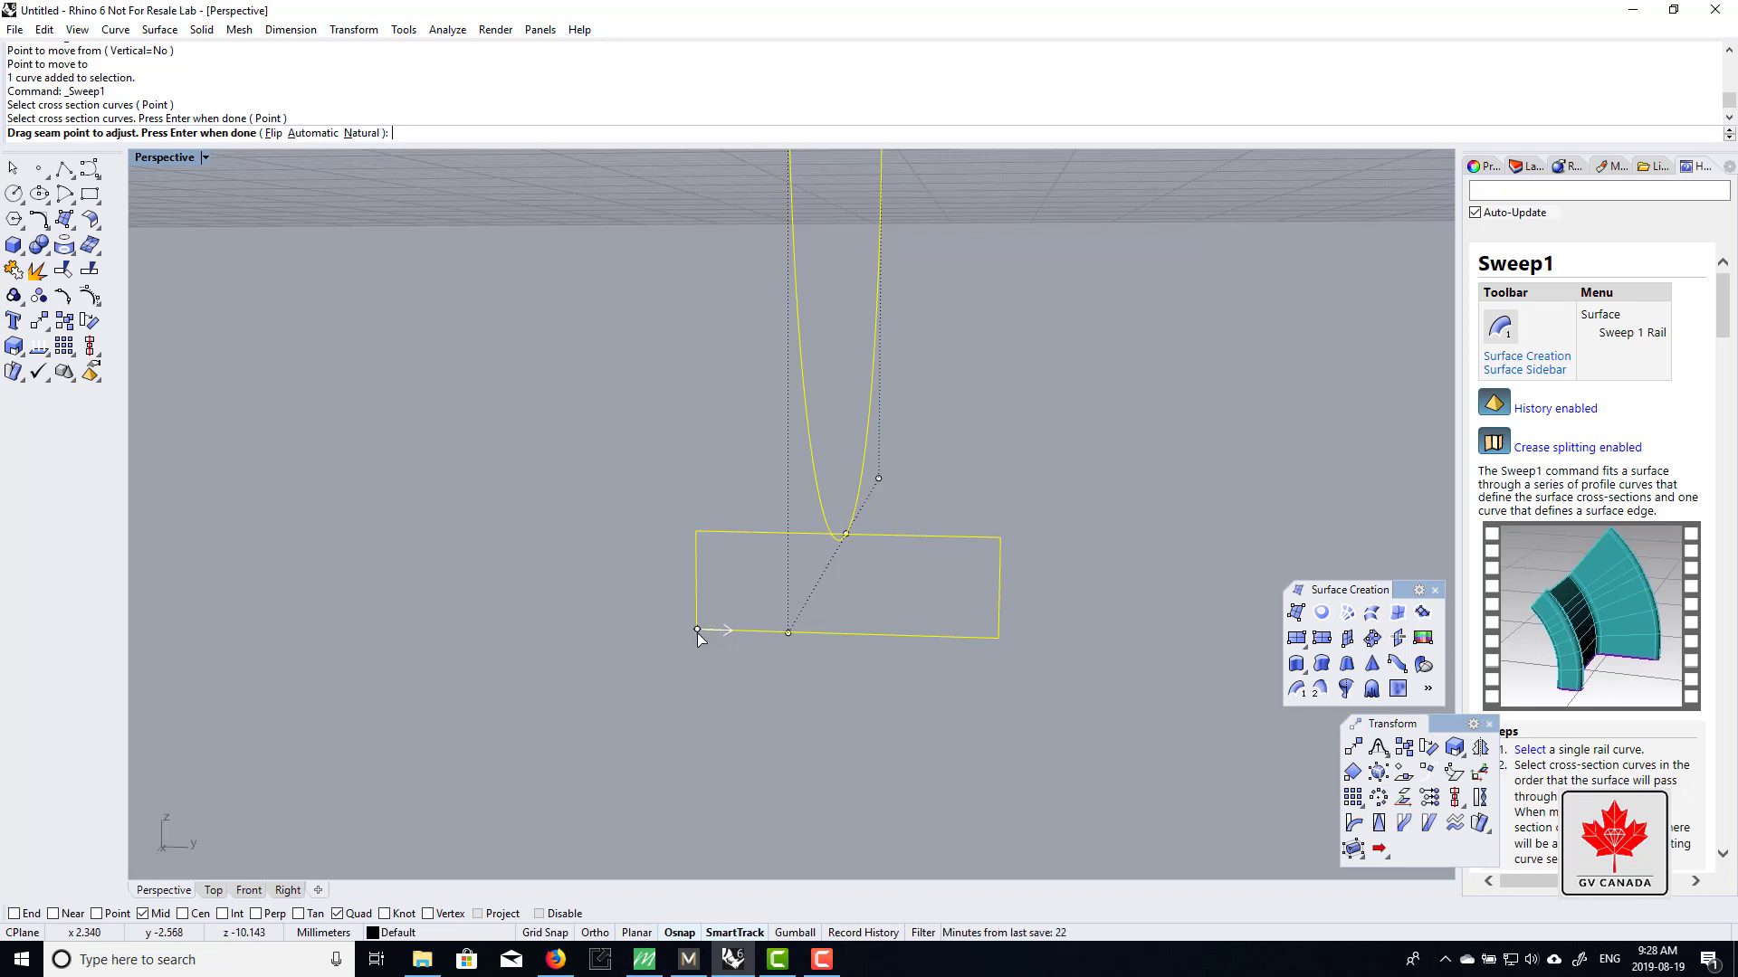
left_click(698, 631)
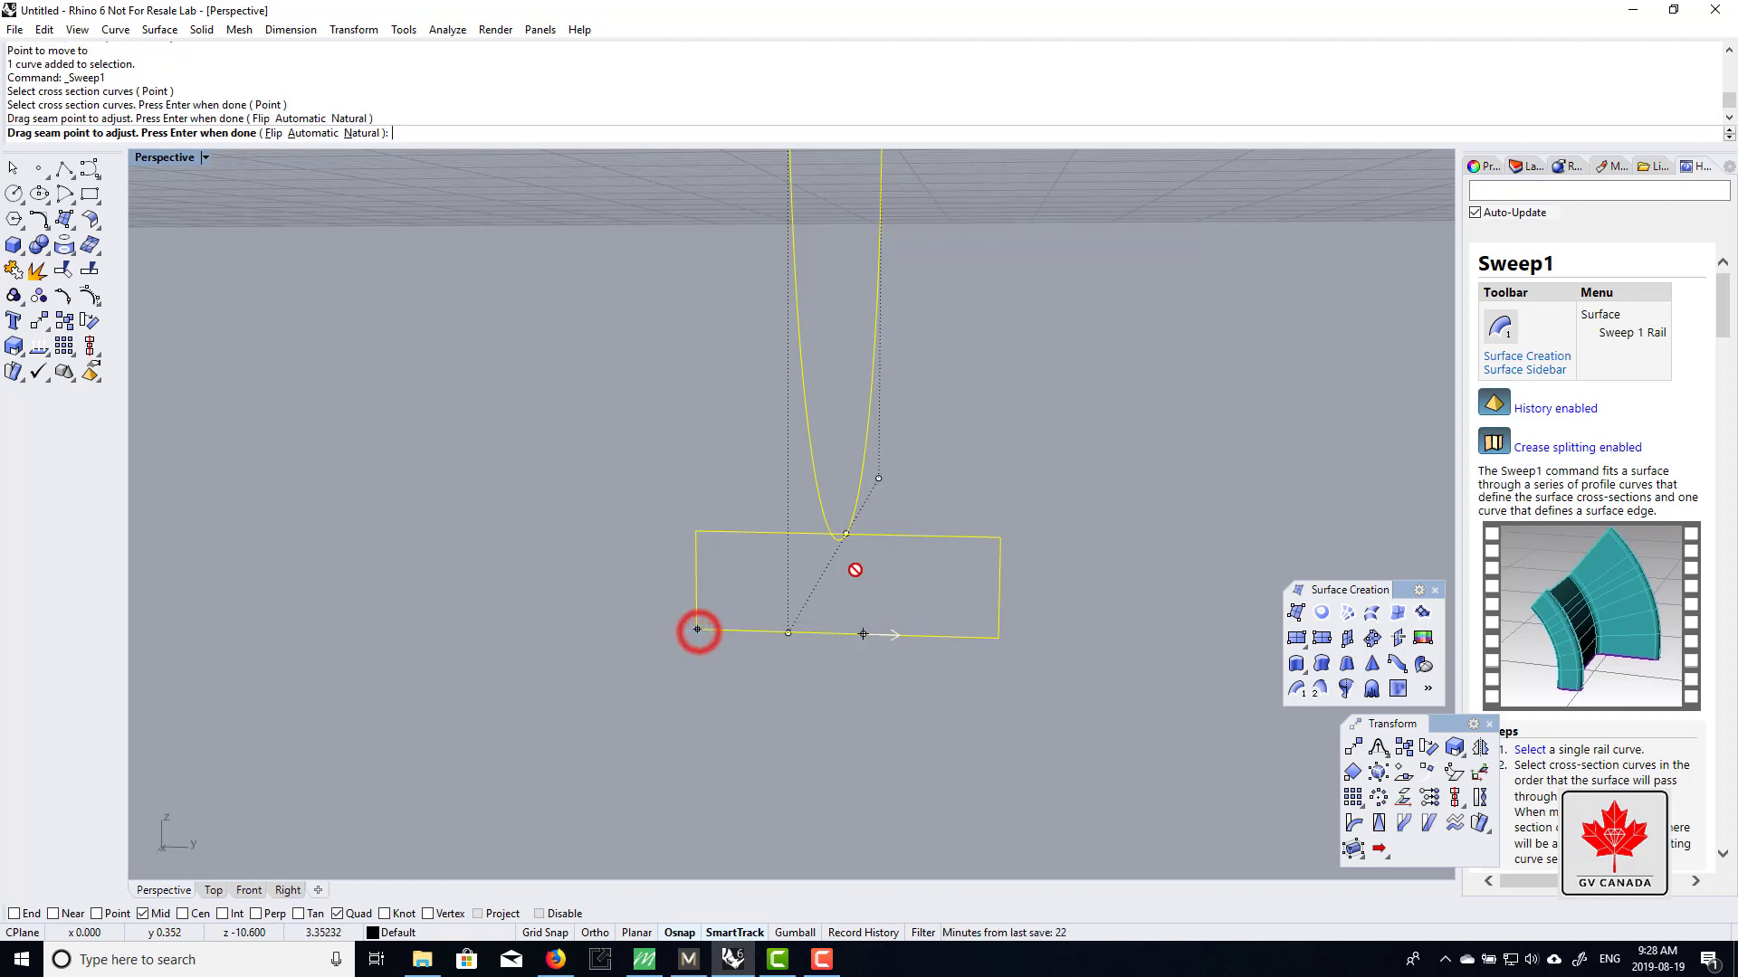
left_click(841, 536)
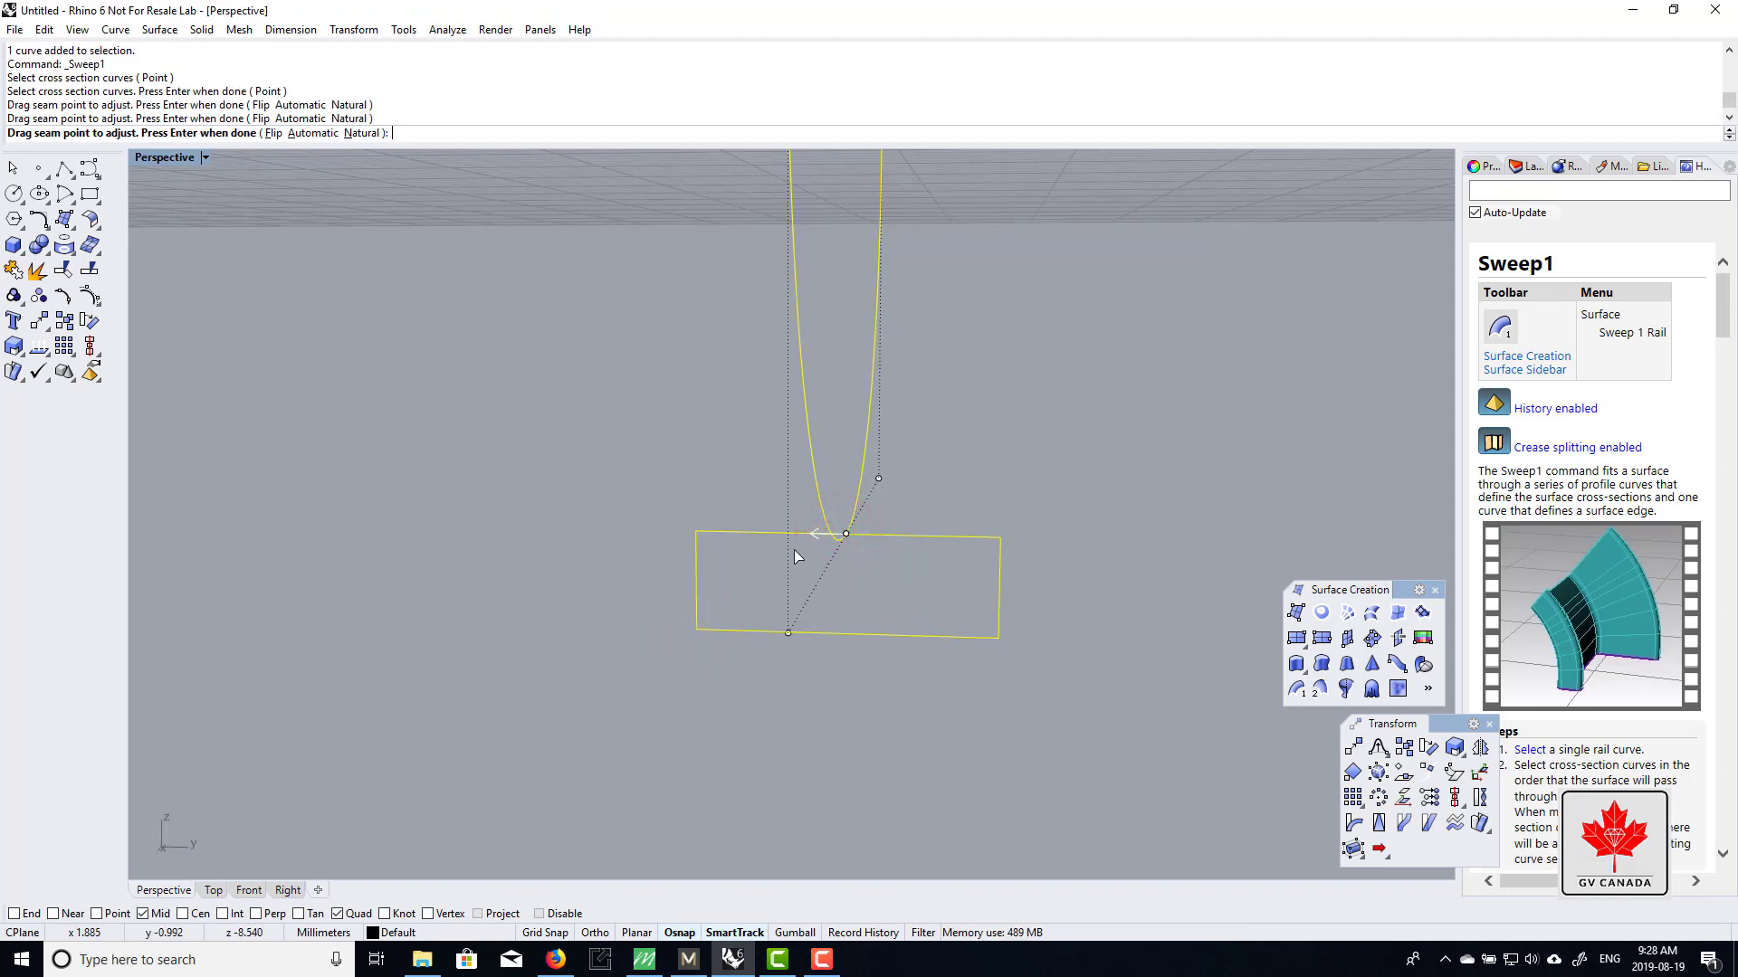
- Complete the one-rail sweep with the Freeform frame style and Do not change cross sections
right_click_drag(814, 558, 684, 575)
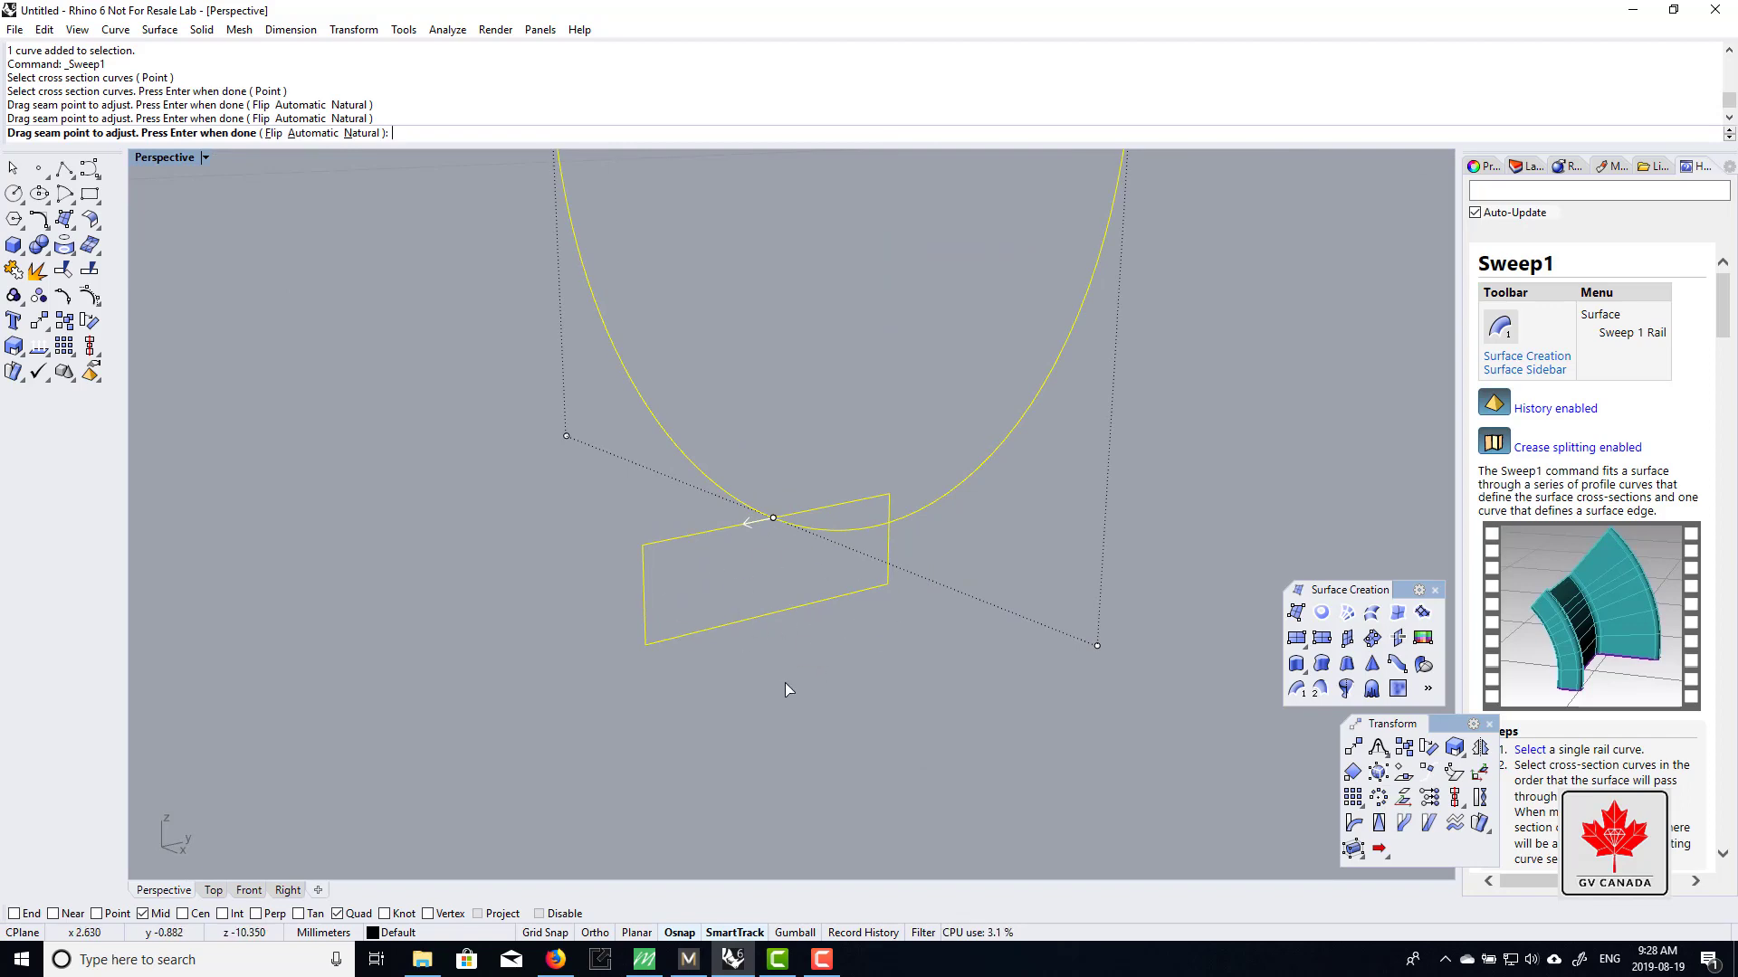
key("Return")
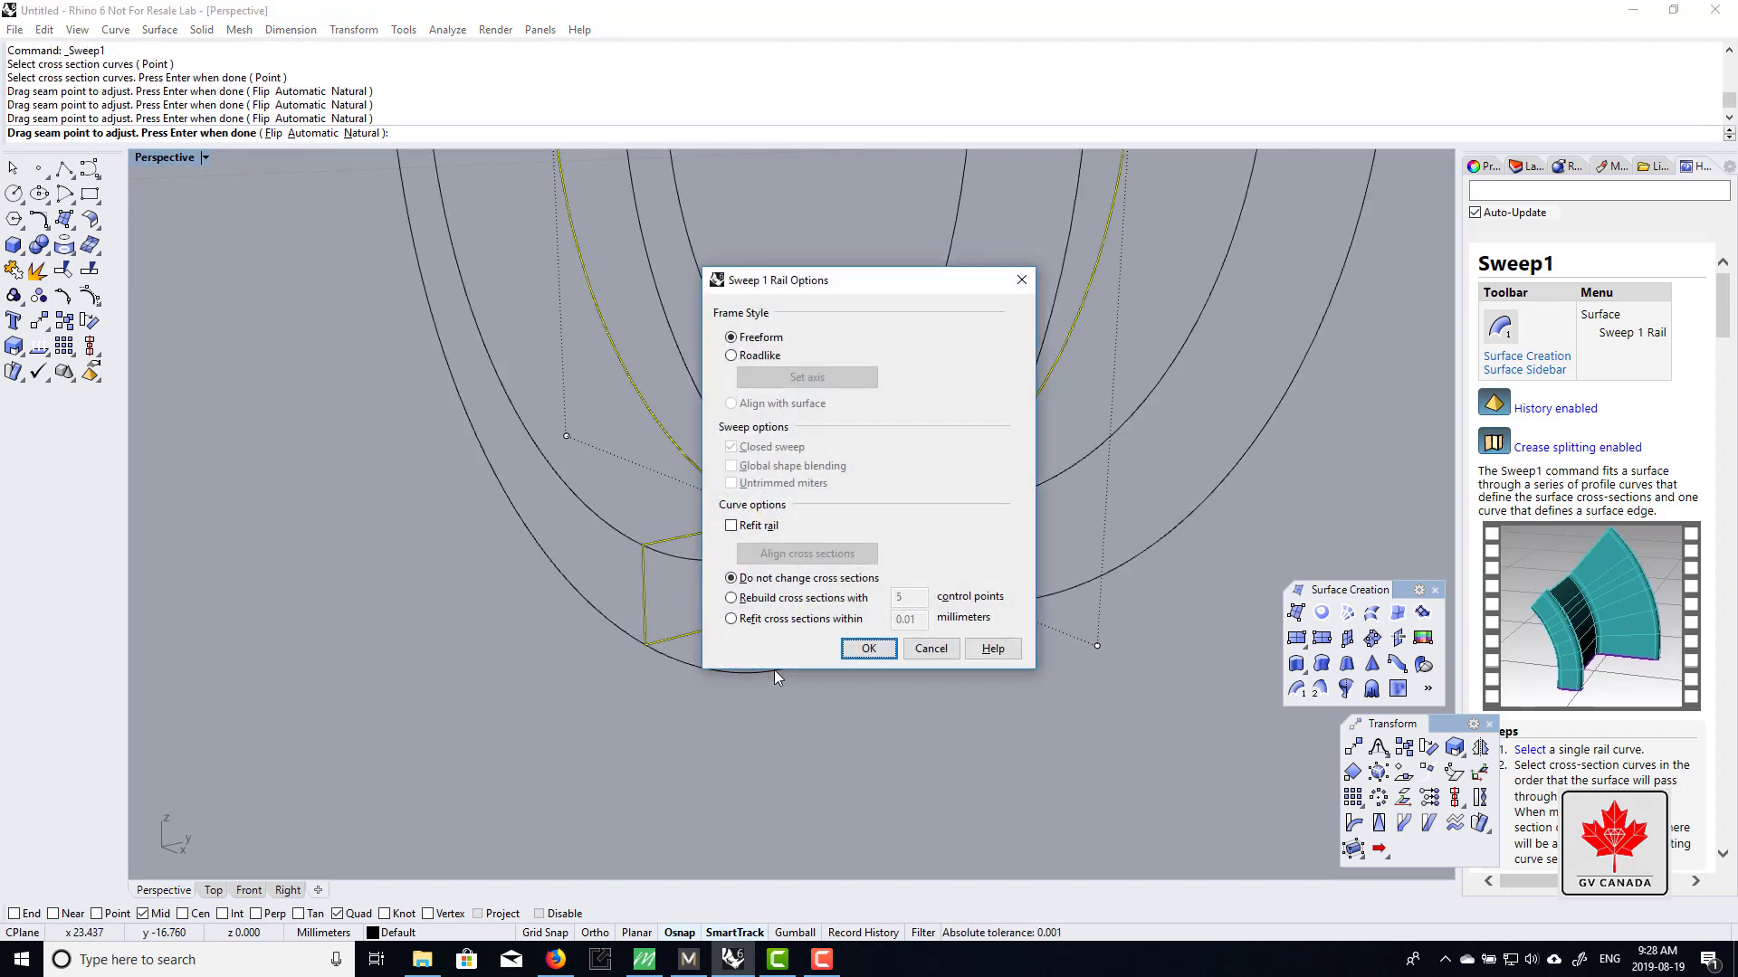
left_click(867, 648)
scroll(525, 374, "down", 5)
scroll(527, 382, "down", 2)
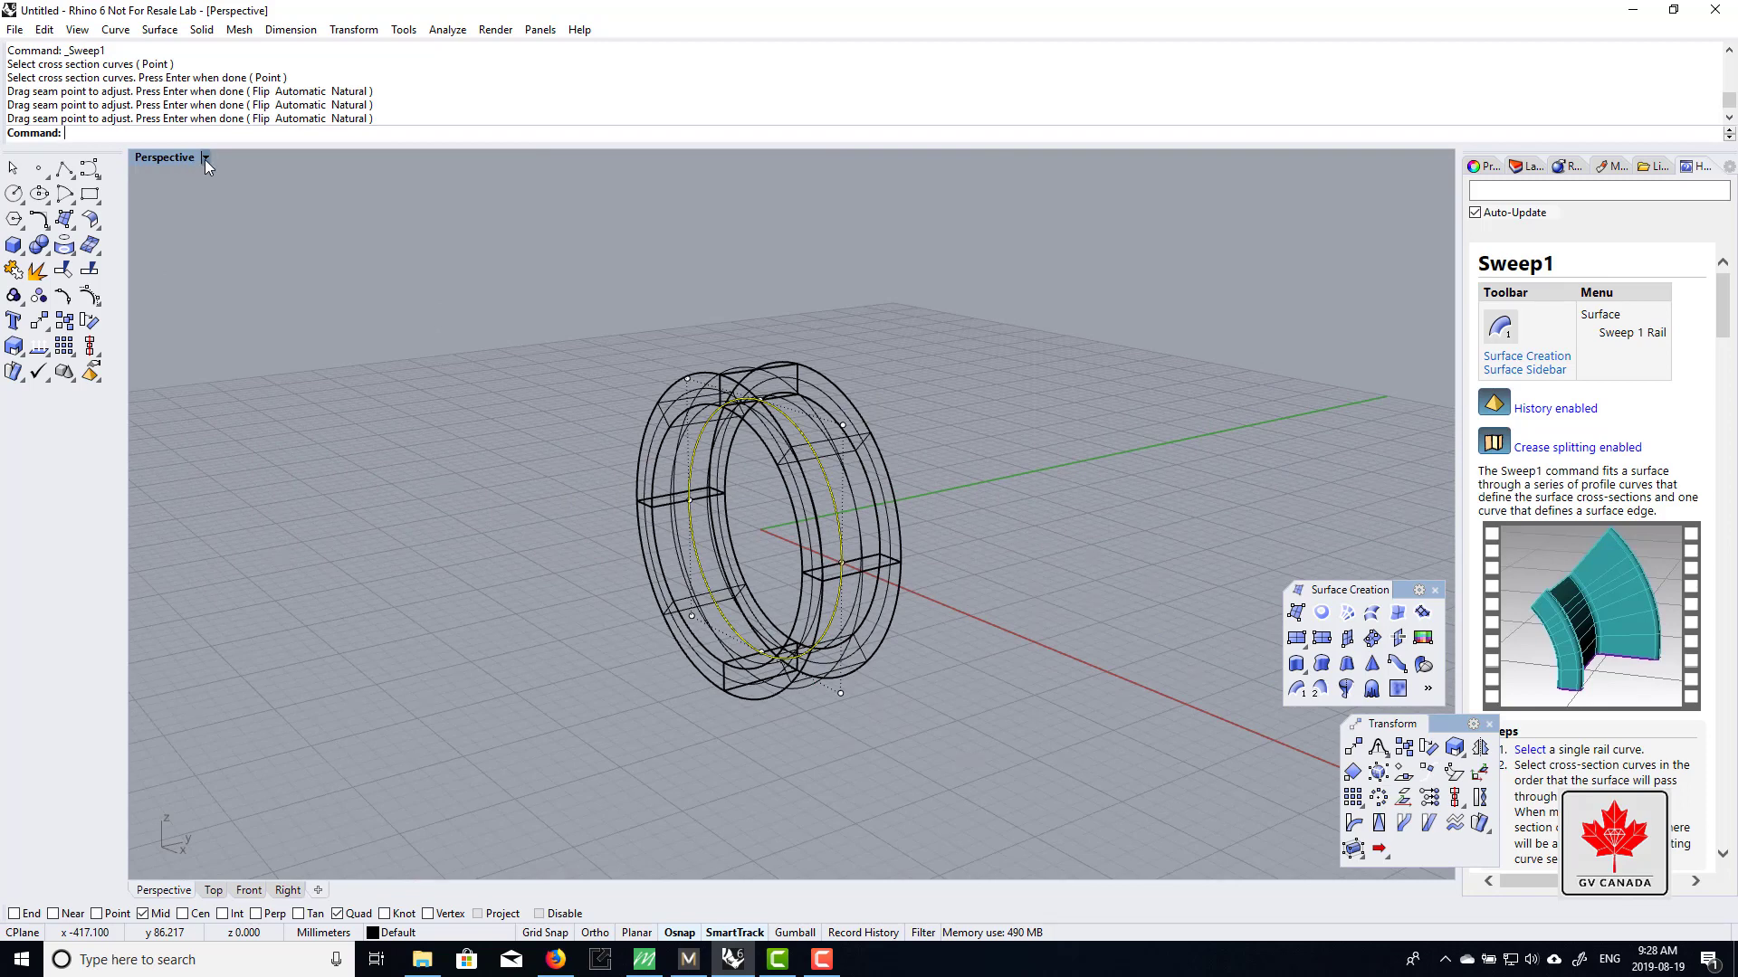
- Set the Perspective viewport's display mode to Shaded for viewing the swept ring
left_click(204, 159)
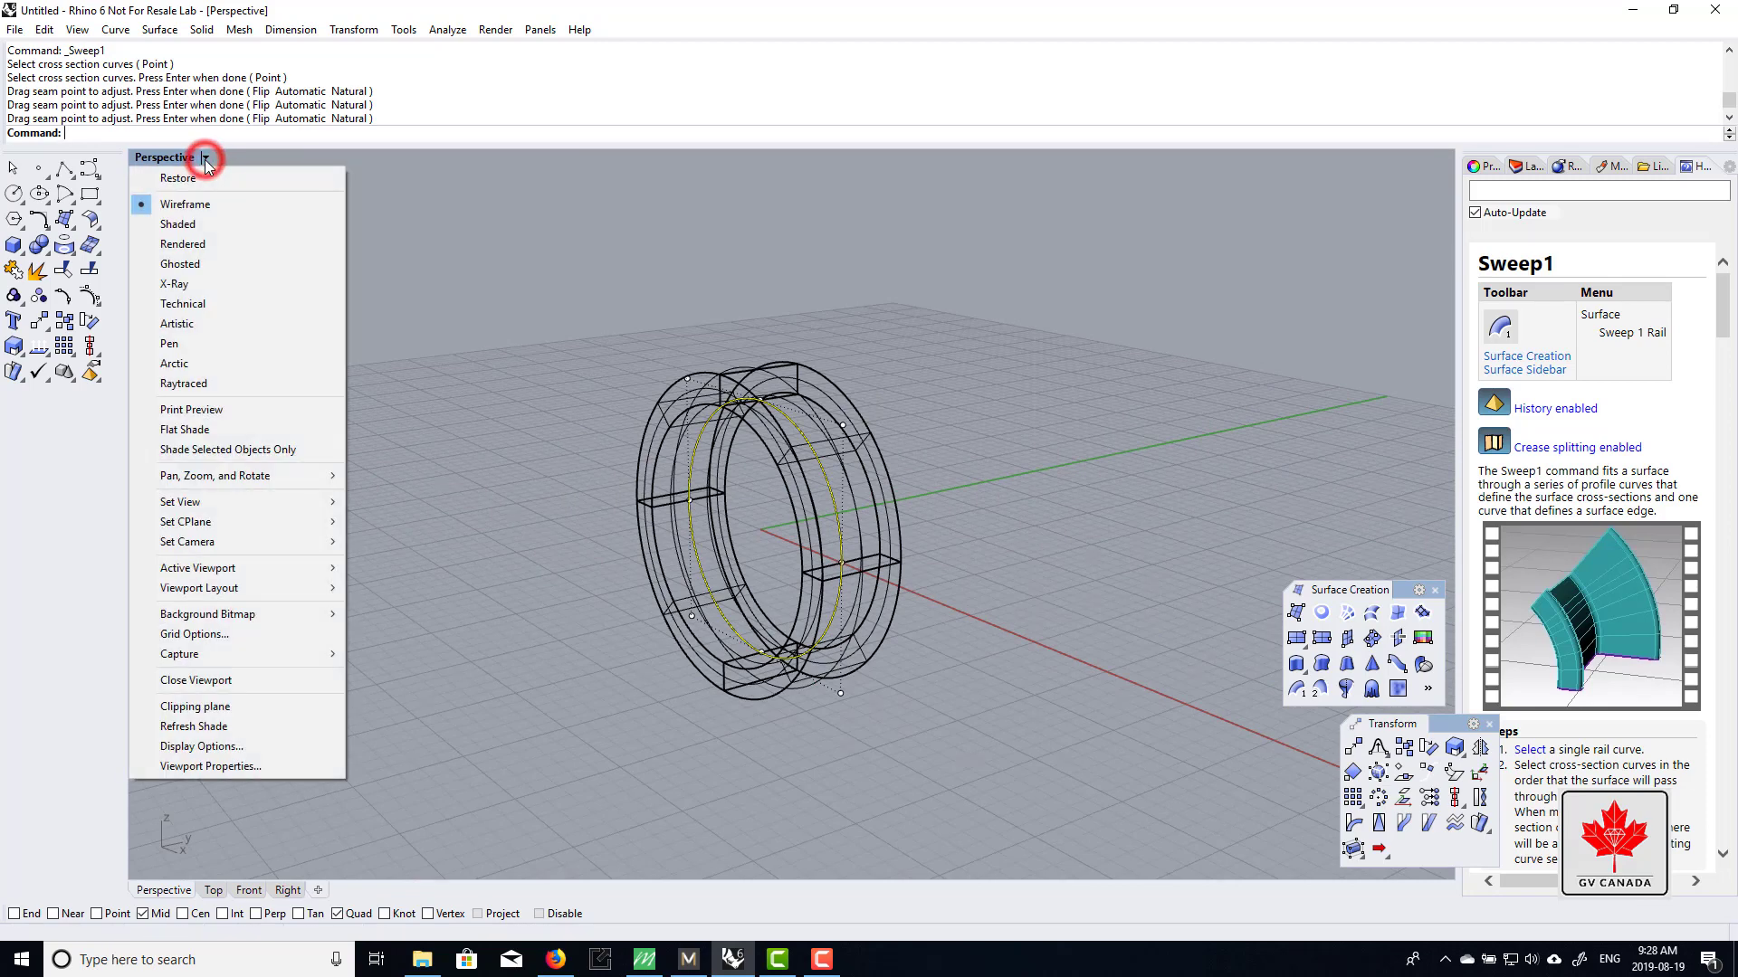
left_click(248, 223)
right_click_drag(687, 389, 814, 396)
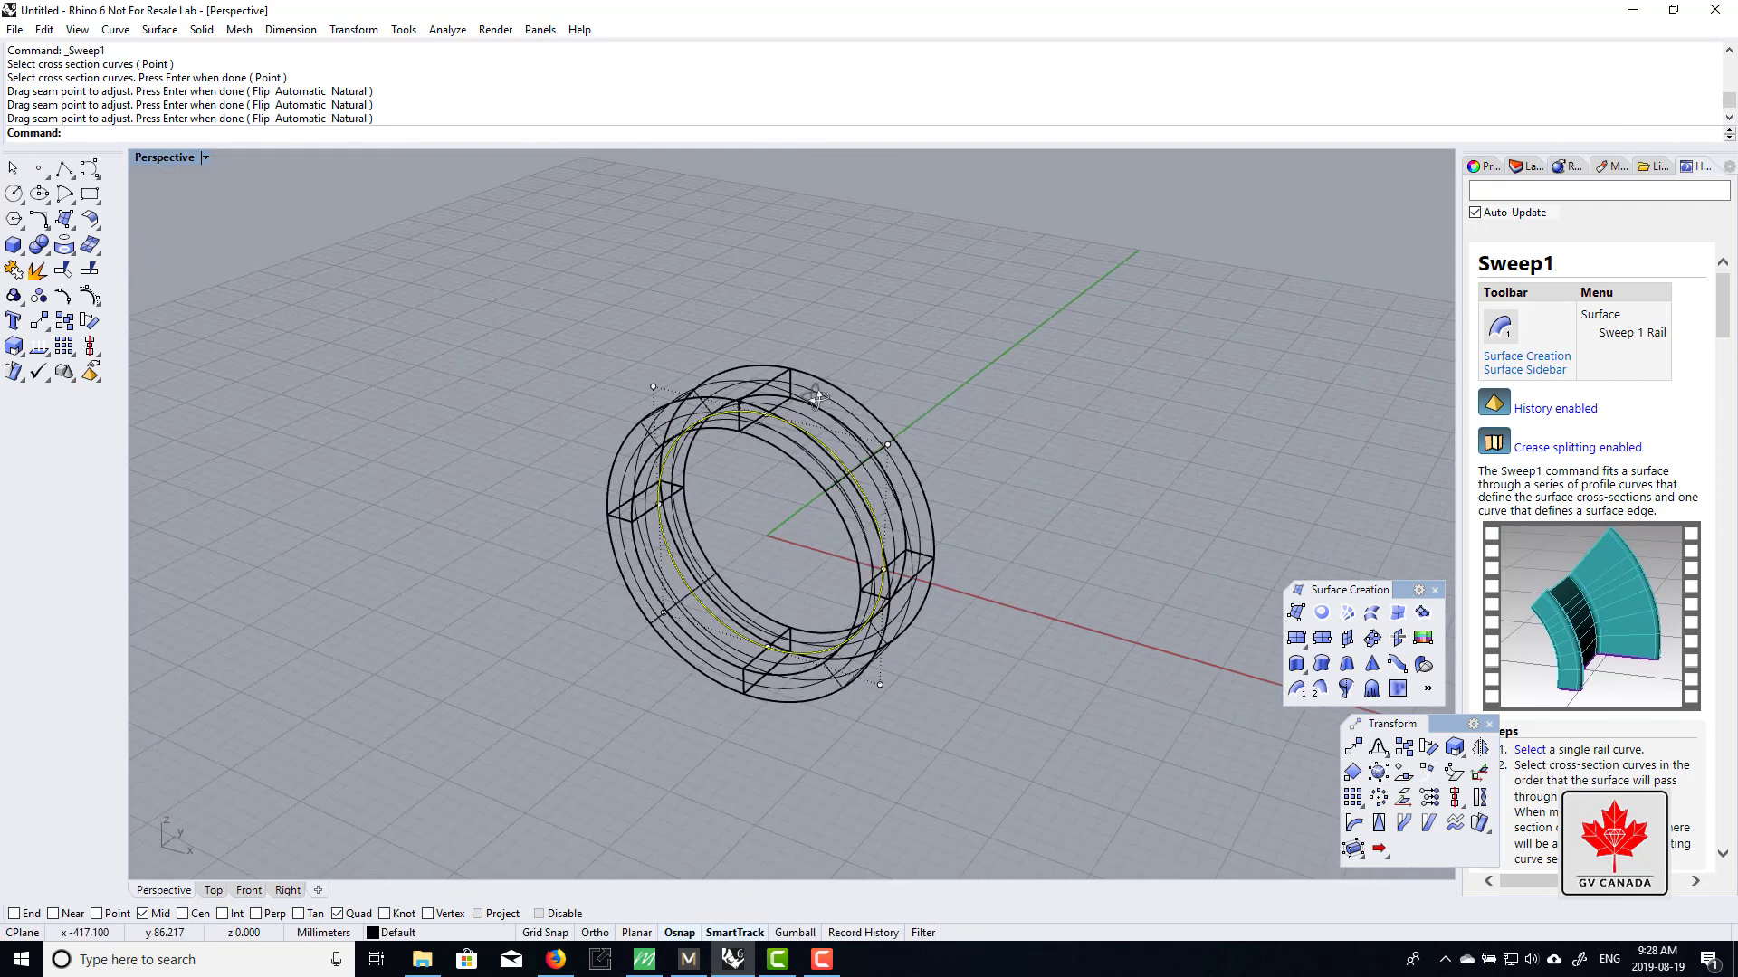
scroll(903, 329, "up", 3)
right_click_drag(904, 330, 839, 496)
scroll(914, 488, "down", 4)
scroll(840, 496, "up", 2)
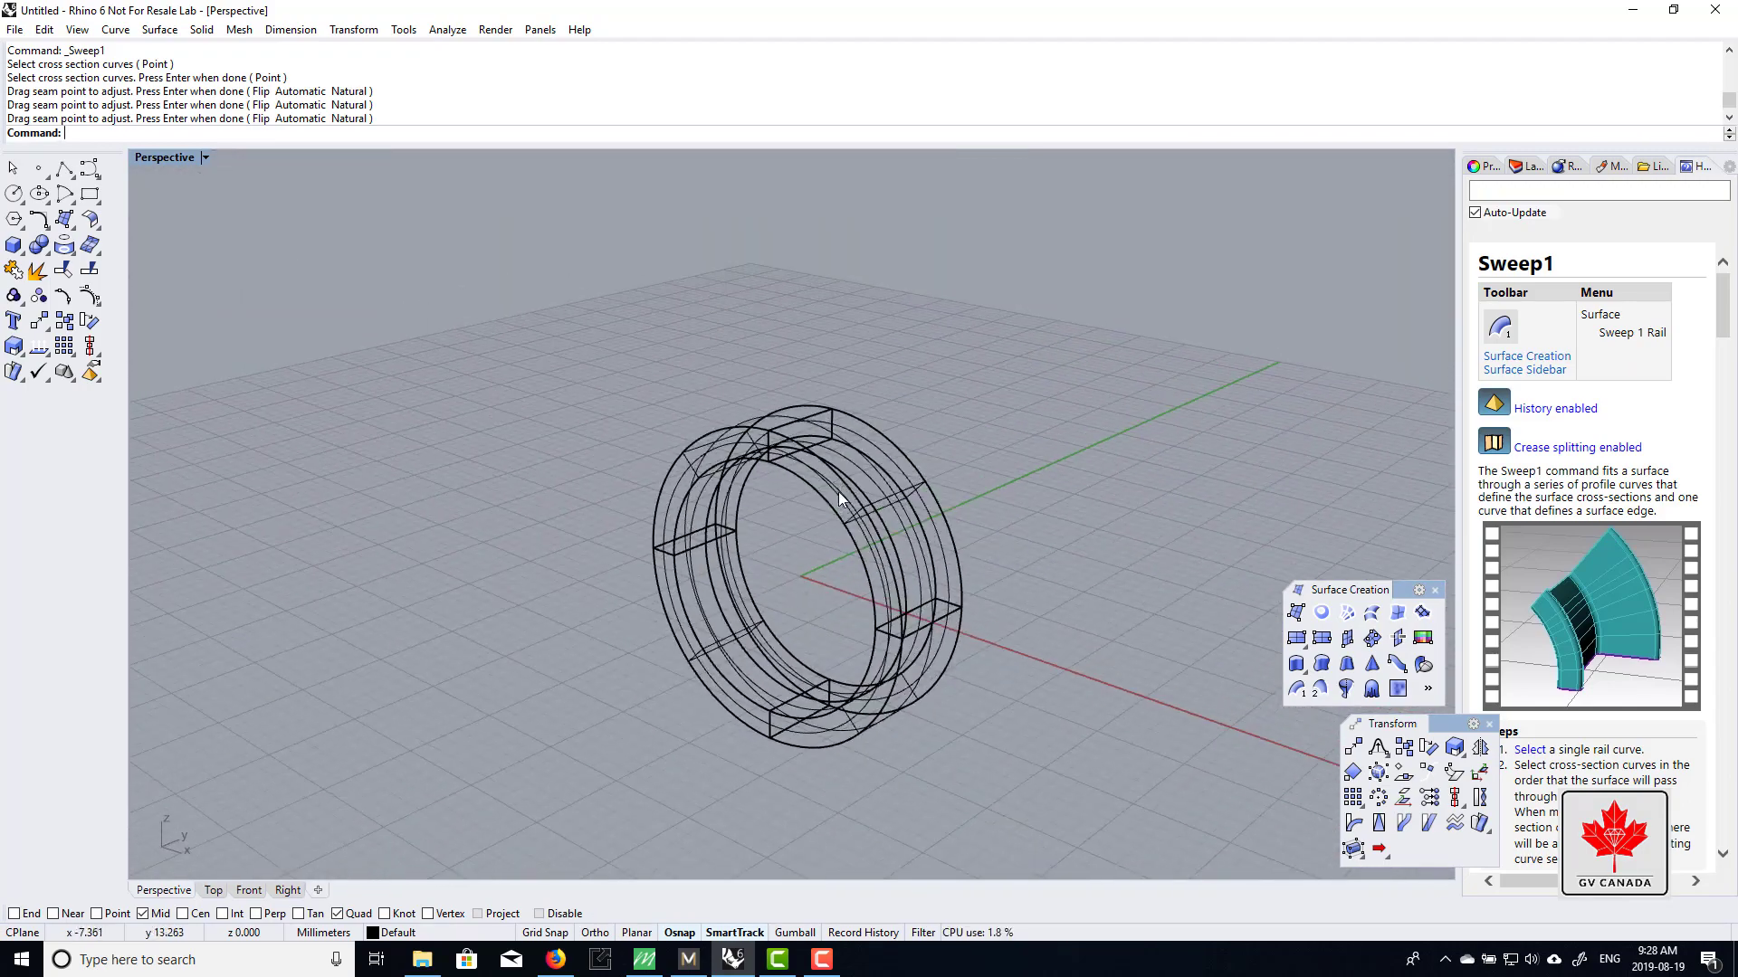
left_click(206, 157)
left_click(205, 223)
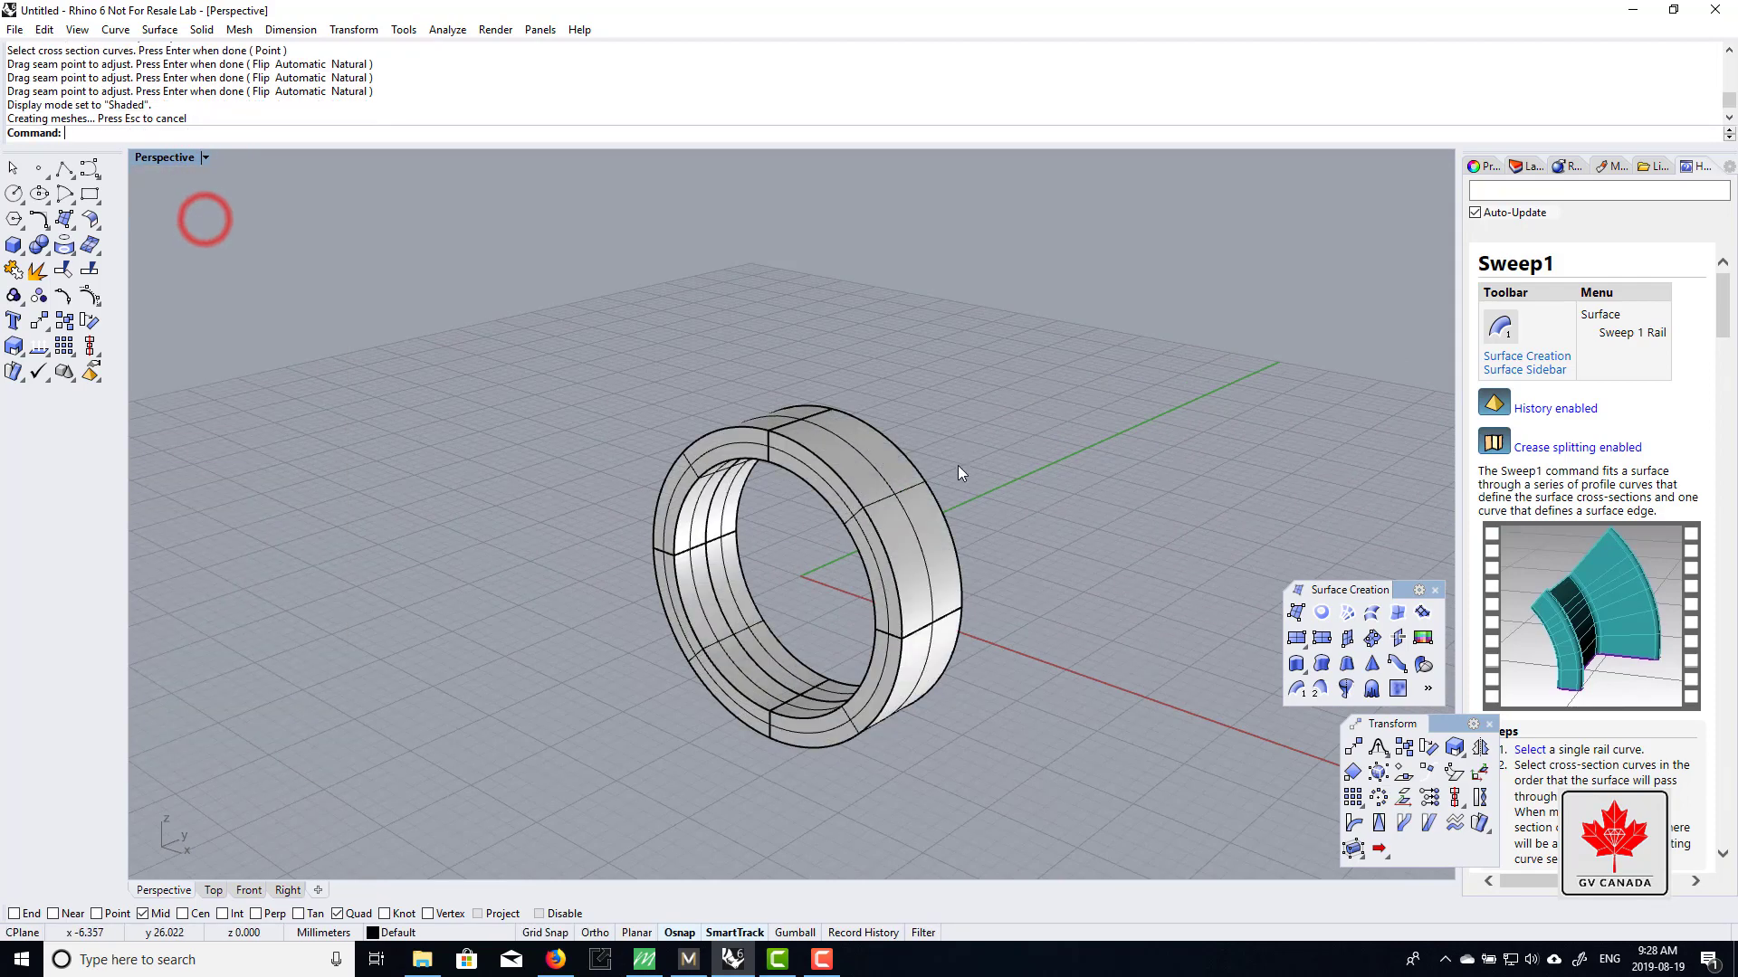
- Inspect the shaded ring around its lower cross section and delete the swept polysurface, keeping the circle and rectangle curves
scroll(954, 579, "up", 3)
mouse_move(954, 579)
right_mouse_down()
mouse_move(982, 541)
mouse_move(710, 516)
mouse_move(847, 616)
mouse_move(796, 621)
mouse_move(838, 543)
mouse_move(769, 688)
mouse_move(778, 677)
mouse_move(636, 570)
mouse_move(627, 484)
mouse_move(660, 625)
mouse_move(793, 679)
right_mouse_up()
scroll(982, 541, "down", 2)
scroll(764, 692, "up", 2)
scroll(792, 679, "up", 2)
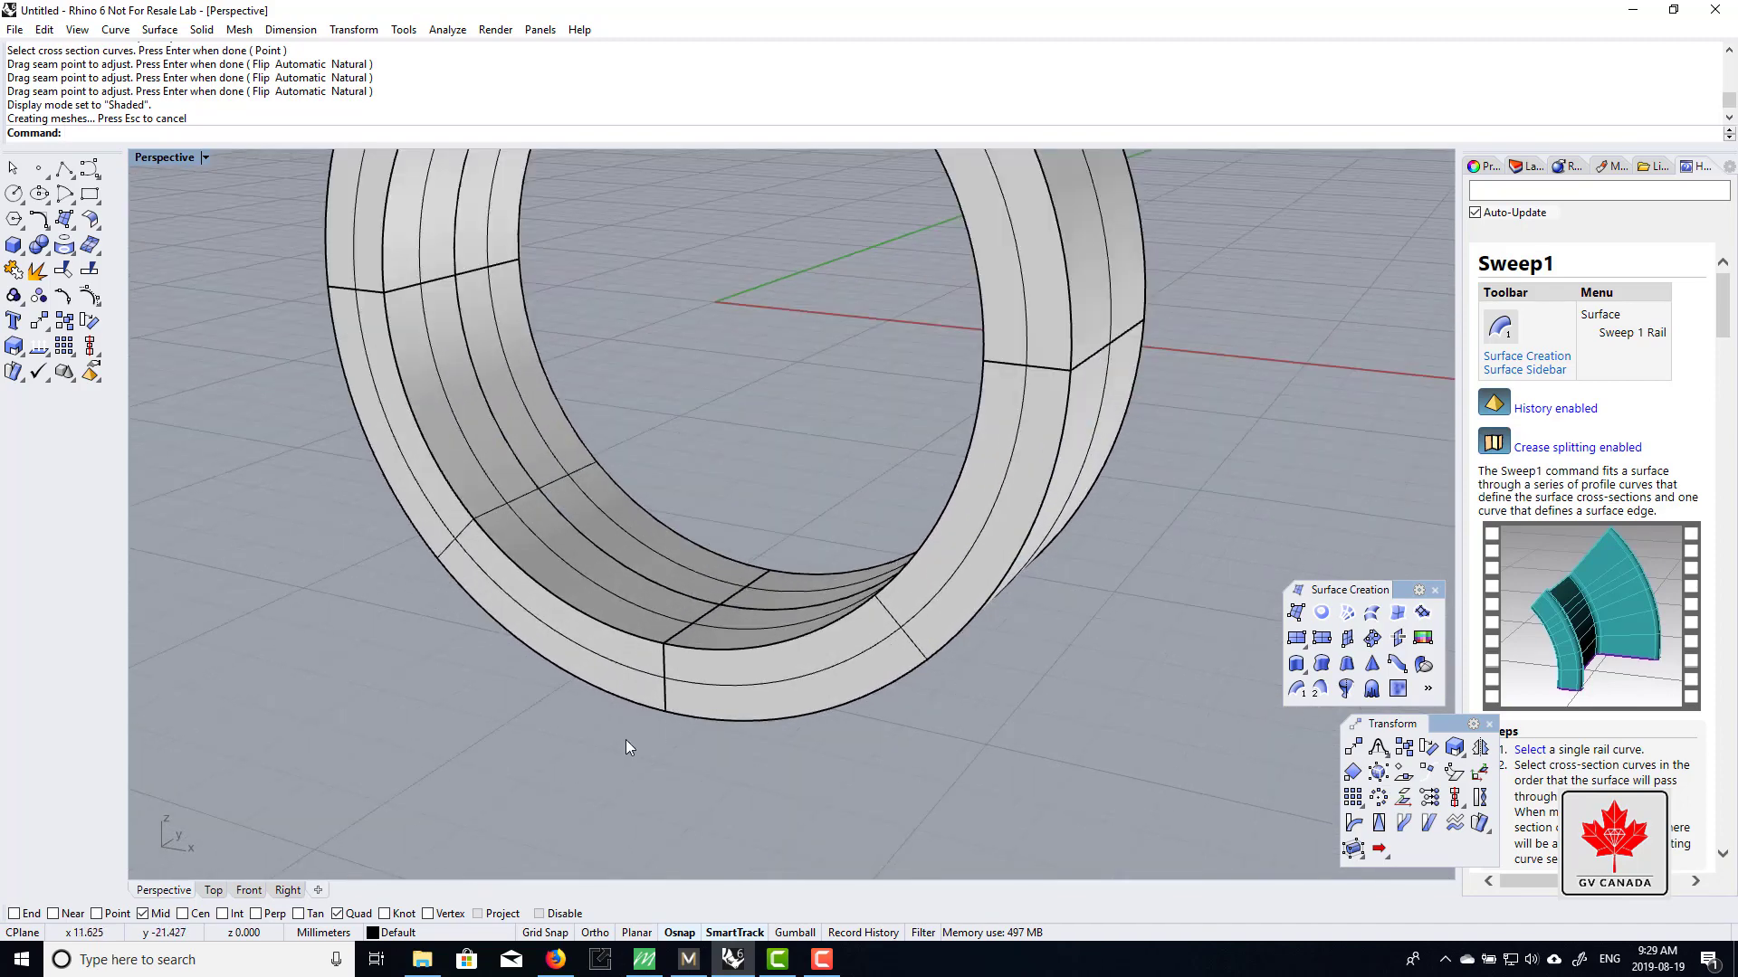
left_click(603, 749)
right_click_drag(835, 602, 643, 683)
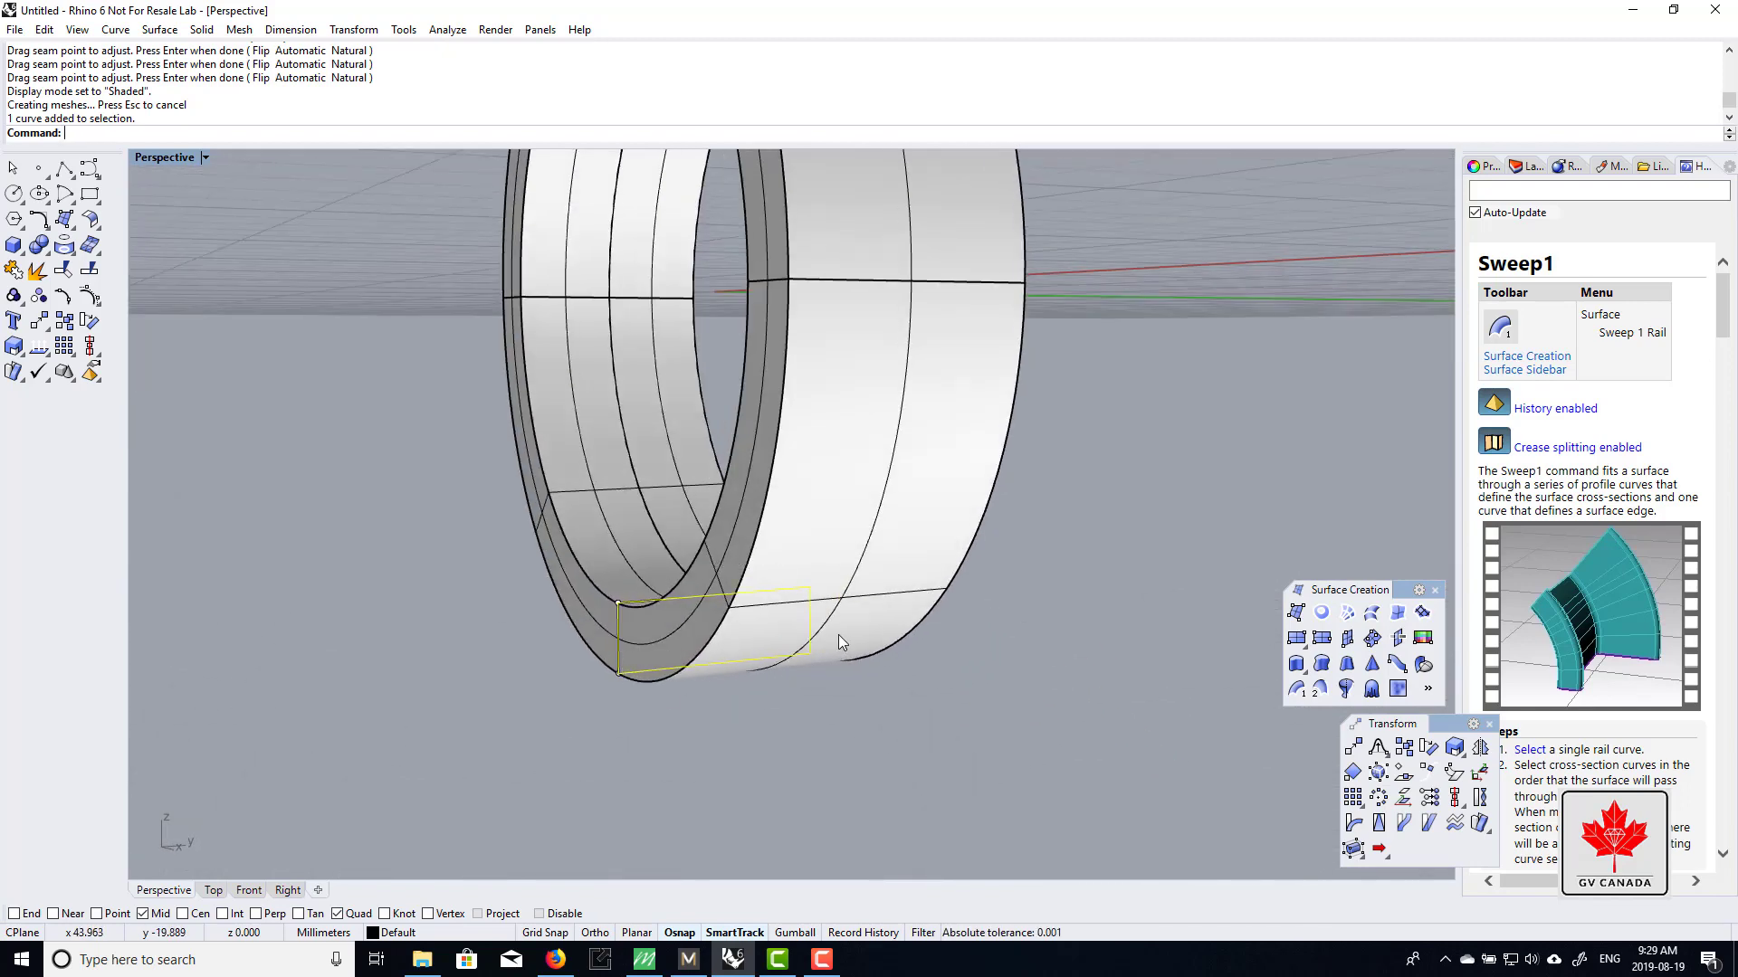
left_click(855, 556)
key("Delete")
right_click_drag(856, 555, 750, 625)
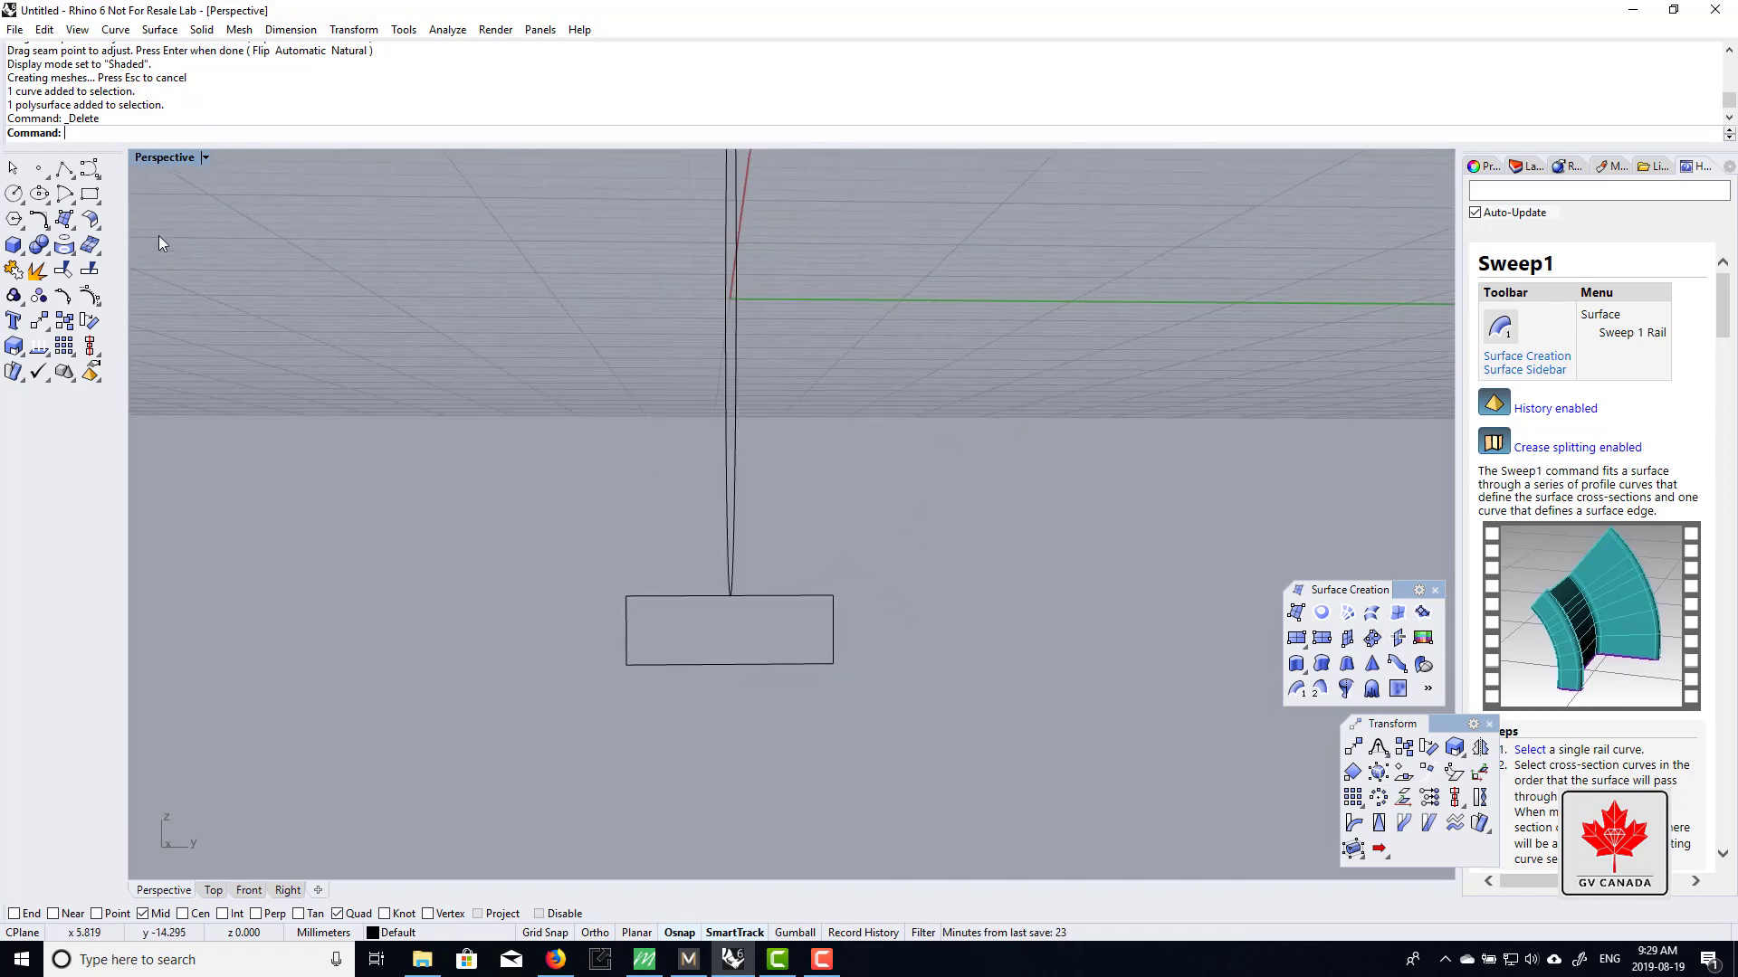
- In the maximized Right view, draw a downward-bulging arc between the rectangle's two lower corners, with the End object snap turned on
double_click(177, 159)
double_click(812, 523)
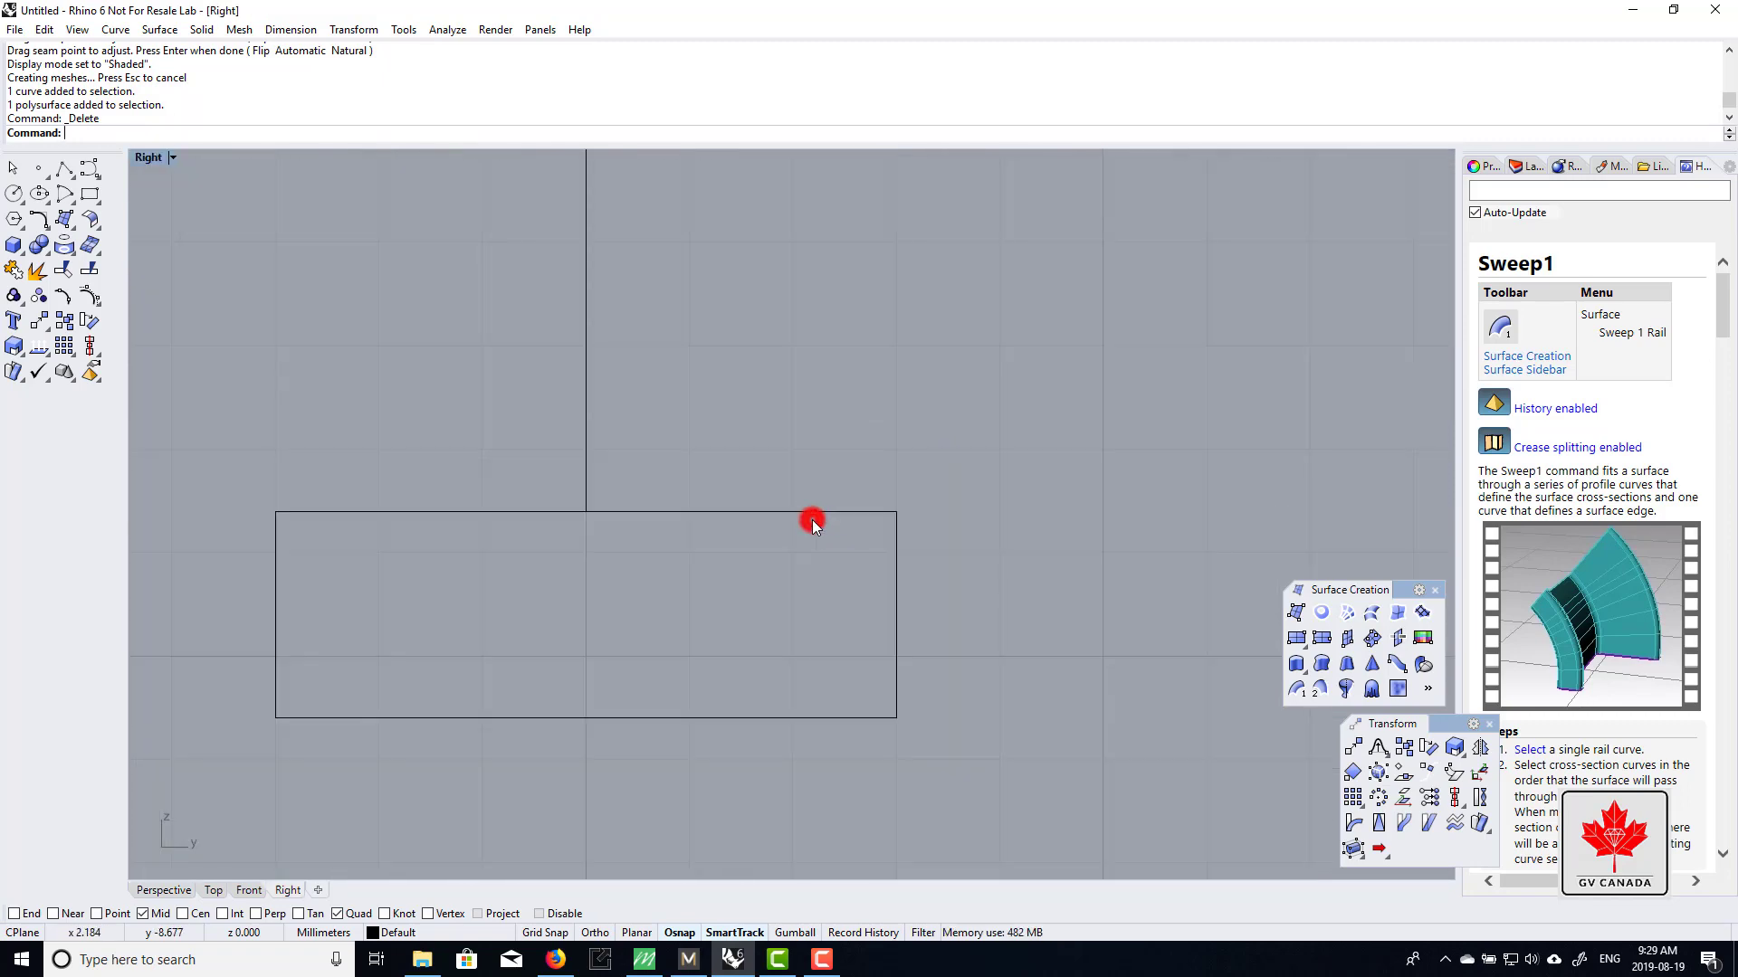
scroll(812, 521, "down", 5)
right_click_drag(812, 521, 847, 613)
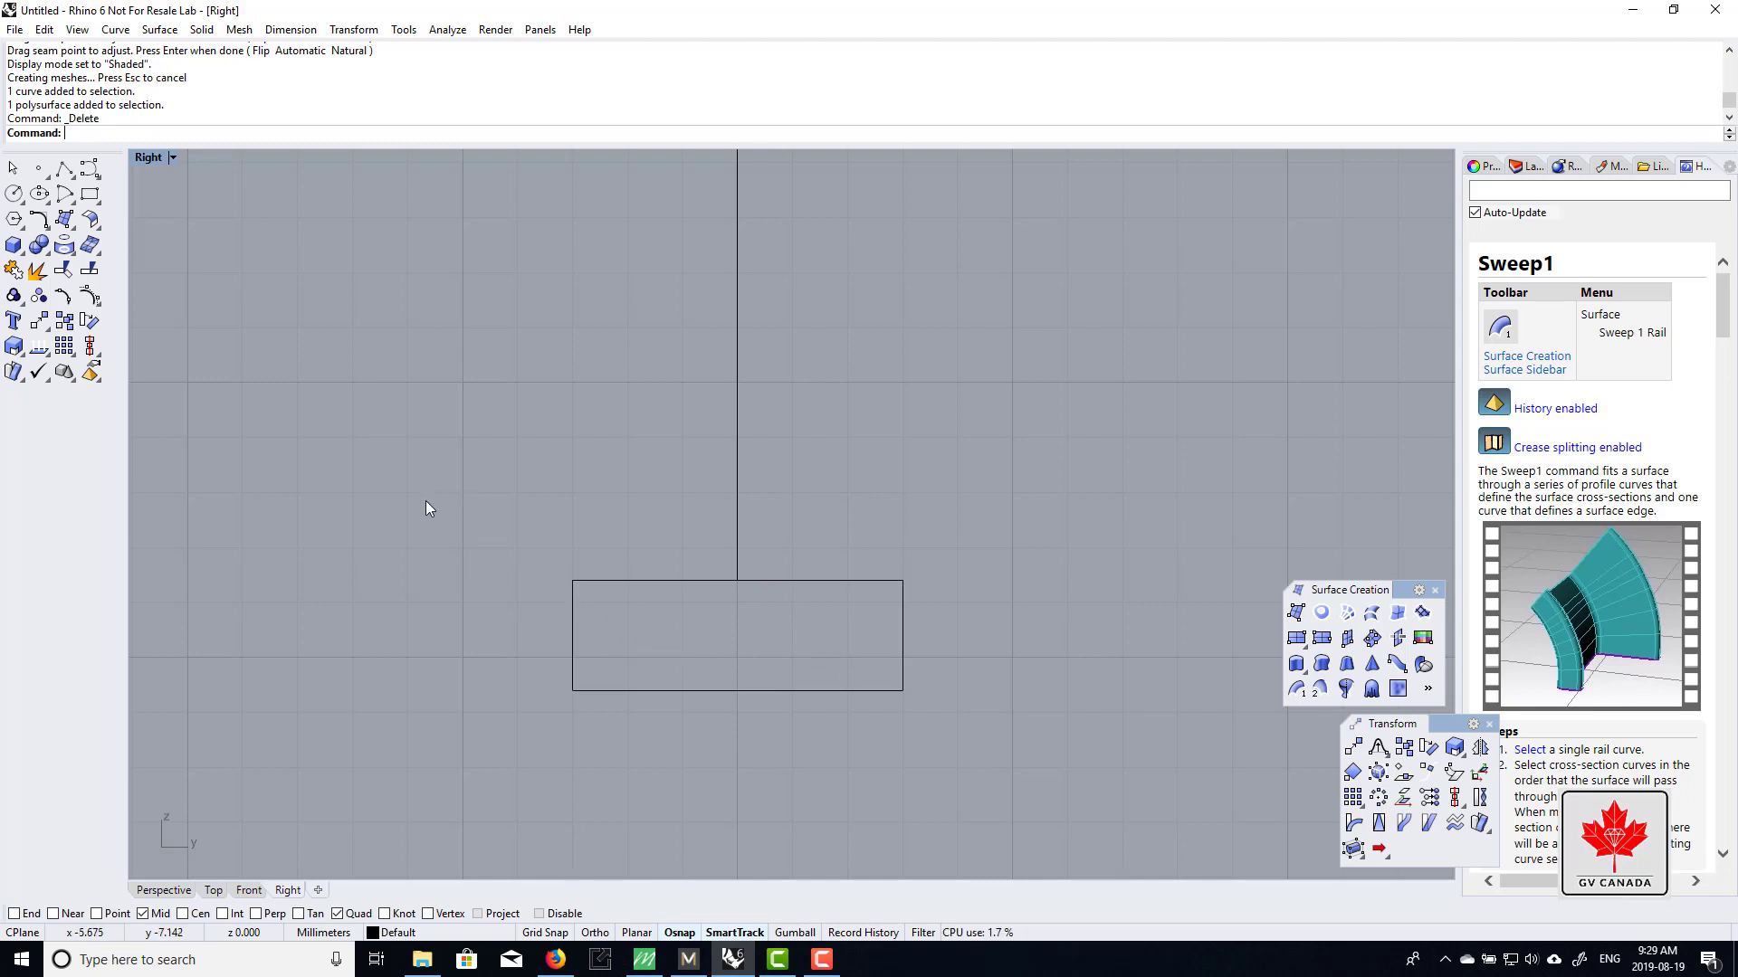
left_click(73, 204)
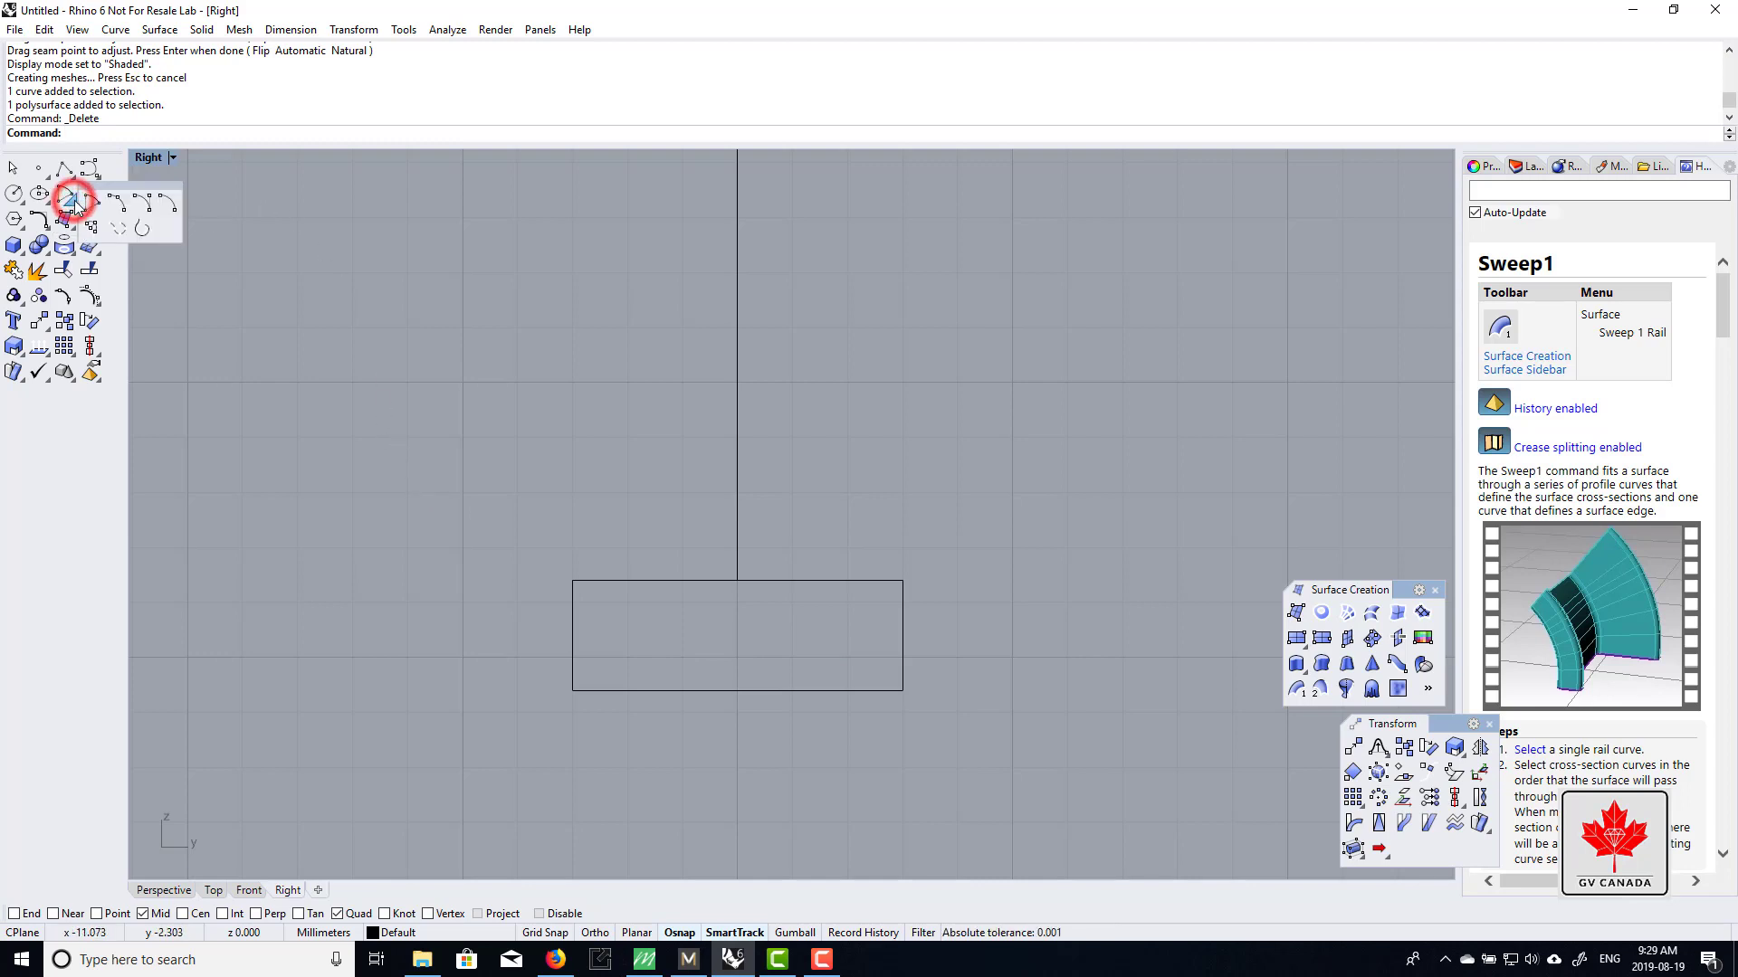
left_click(146, 207)
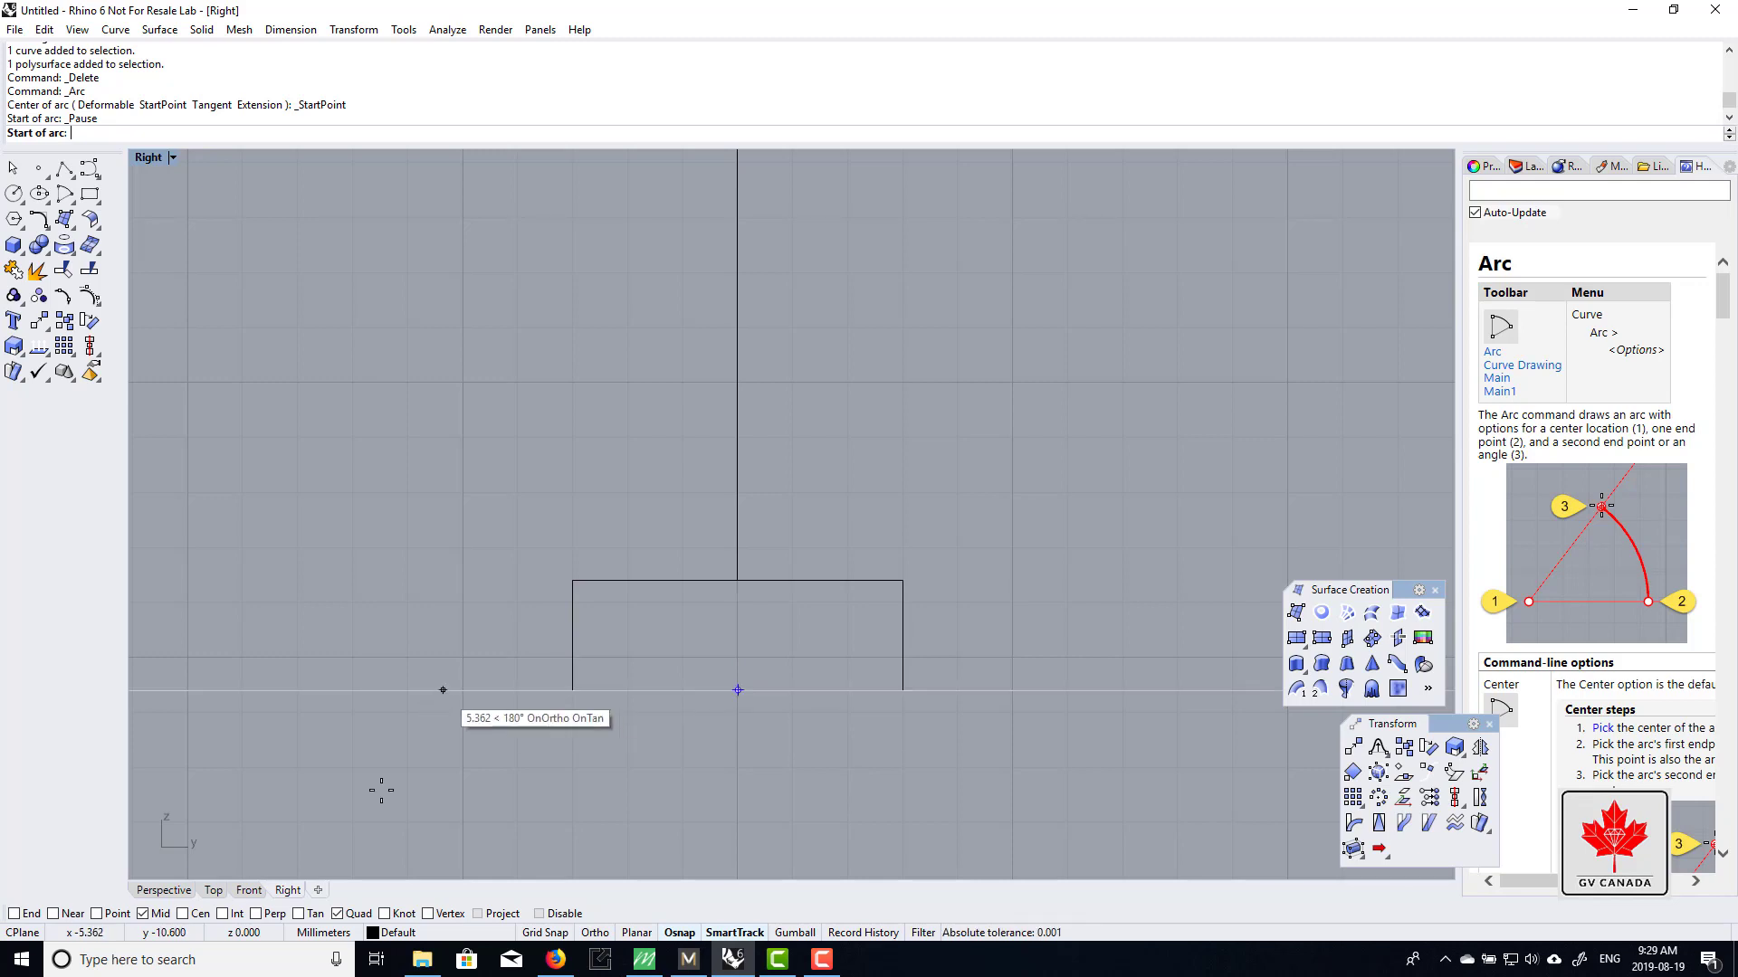
left_click(14, 914)
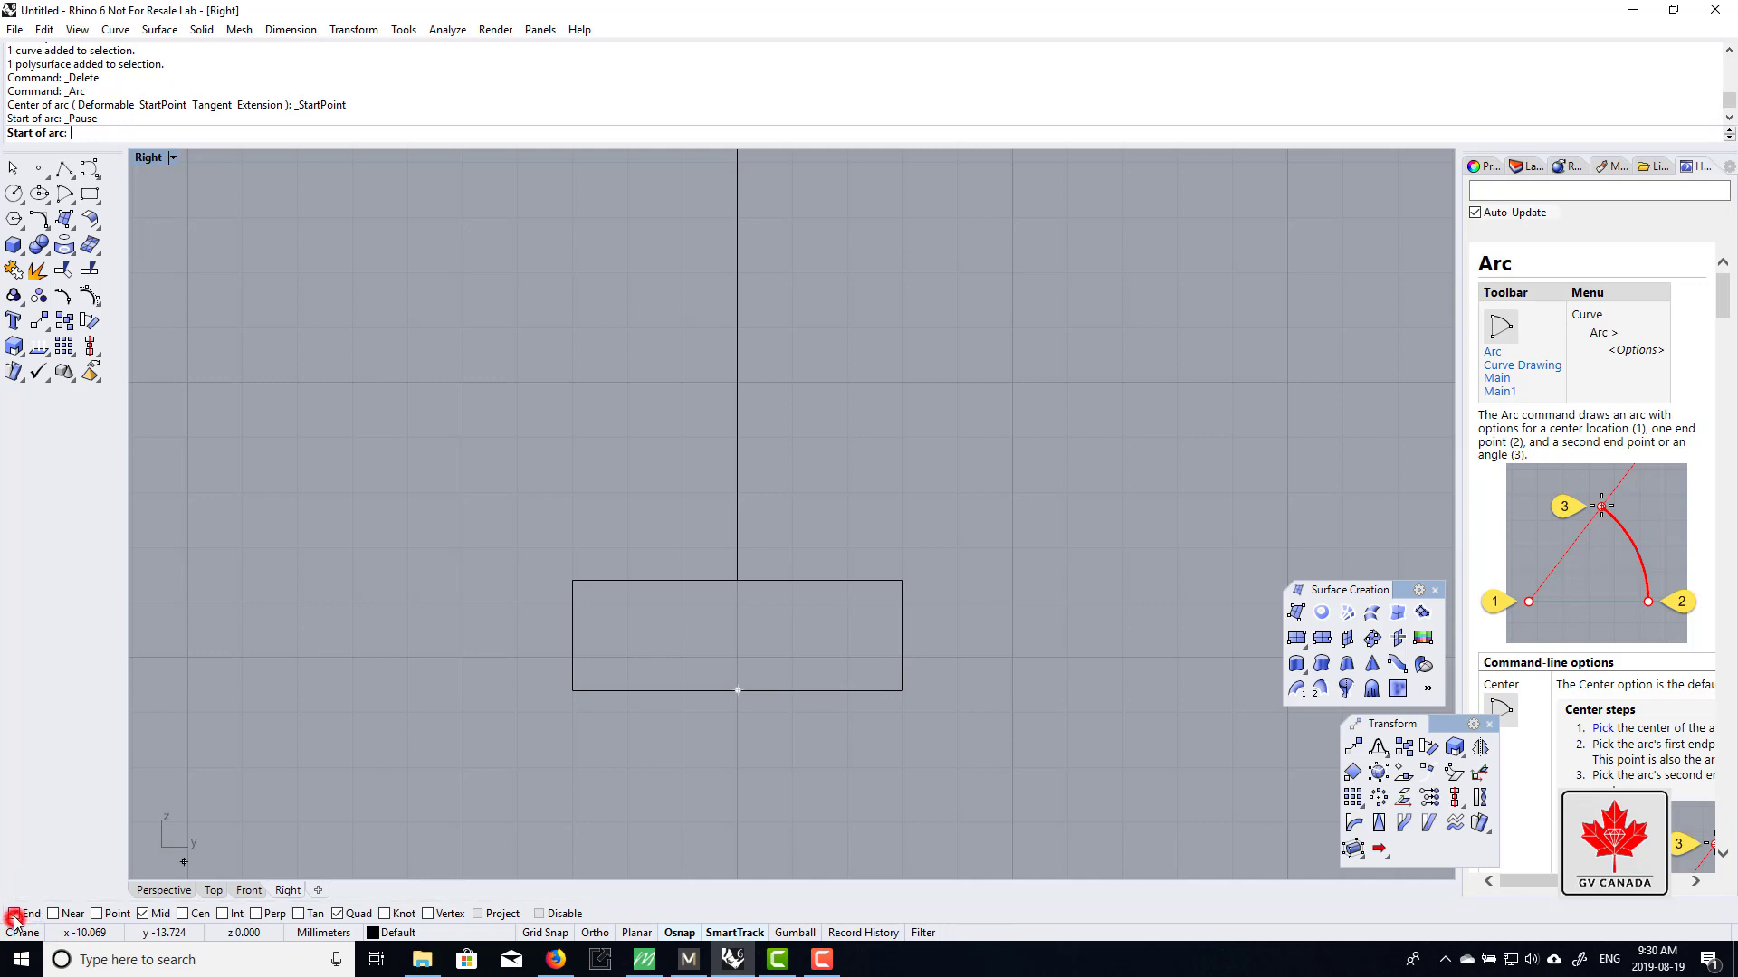
left_click(572, 690)
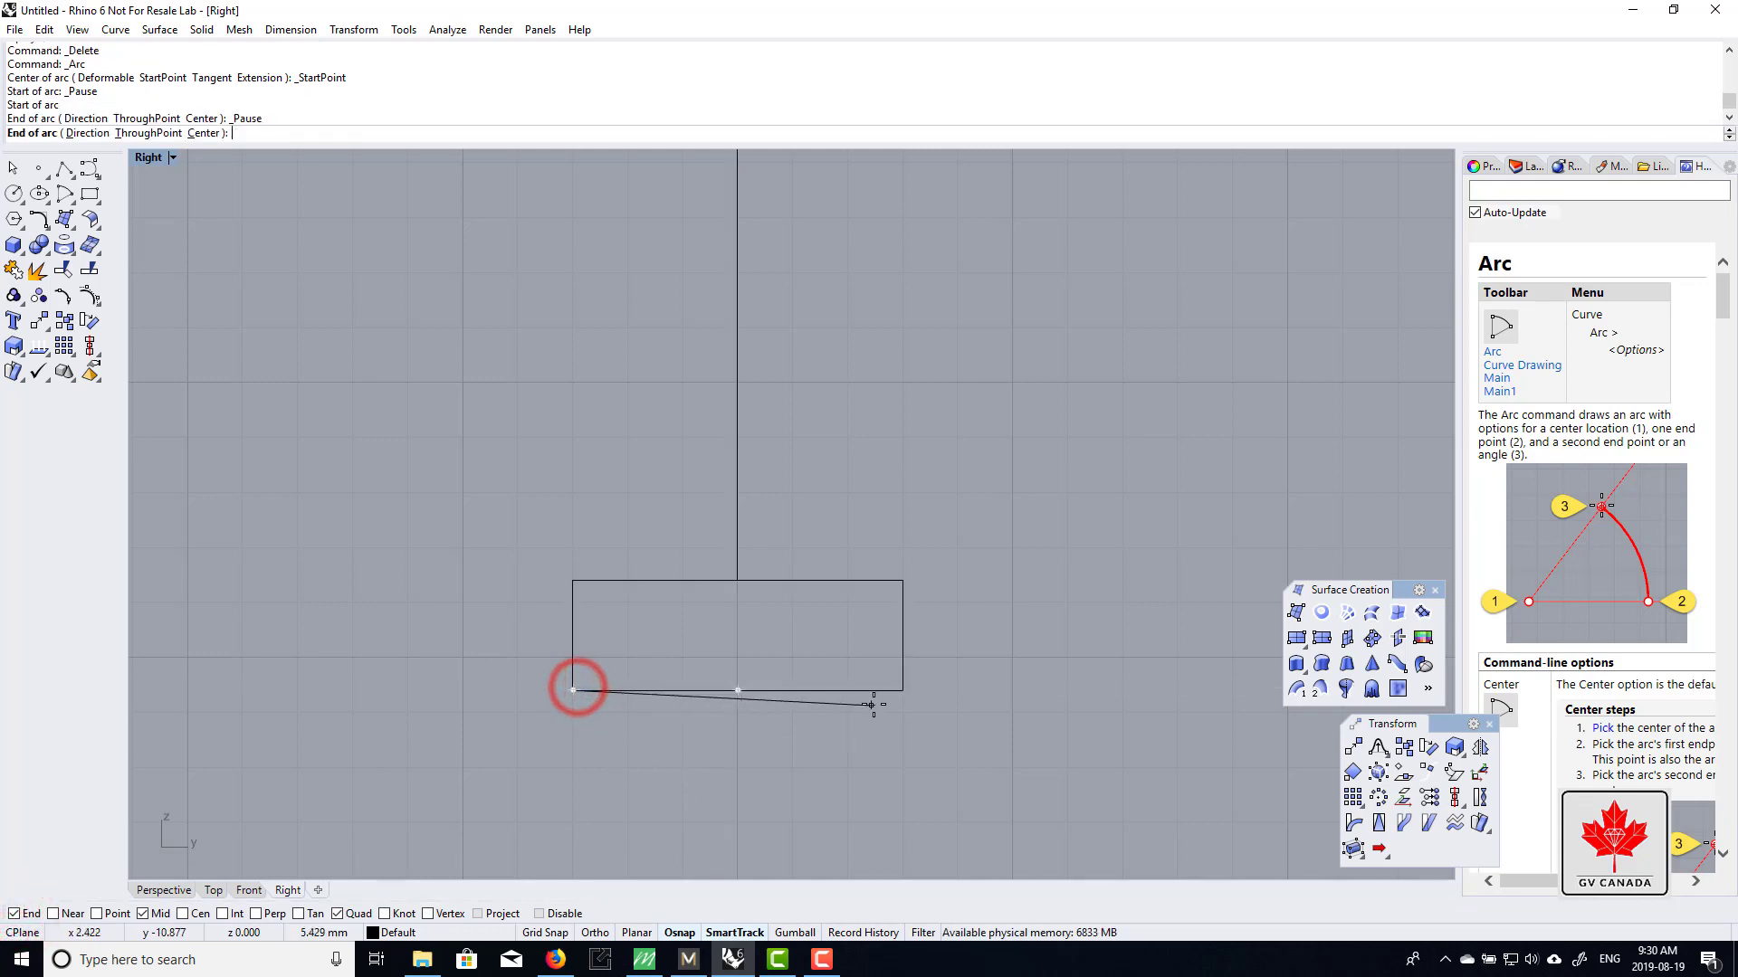
left_click(902, 691)
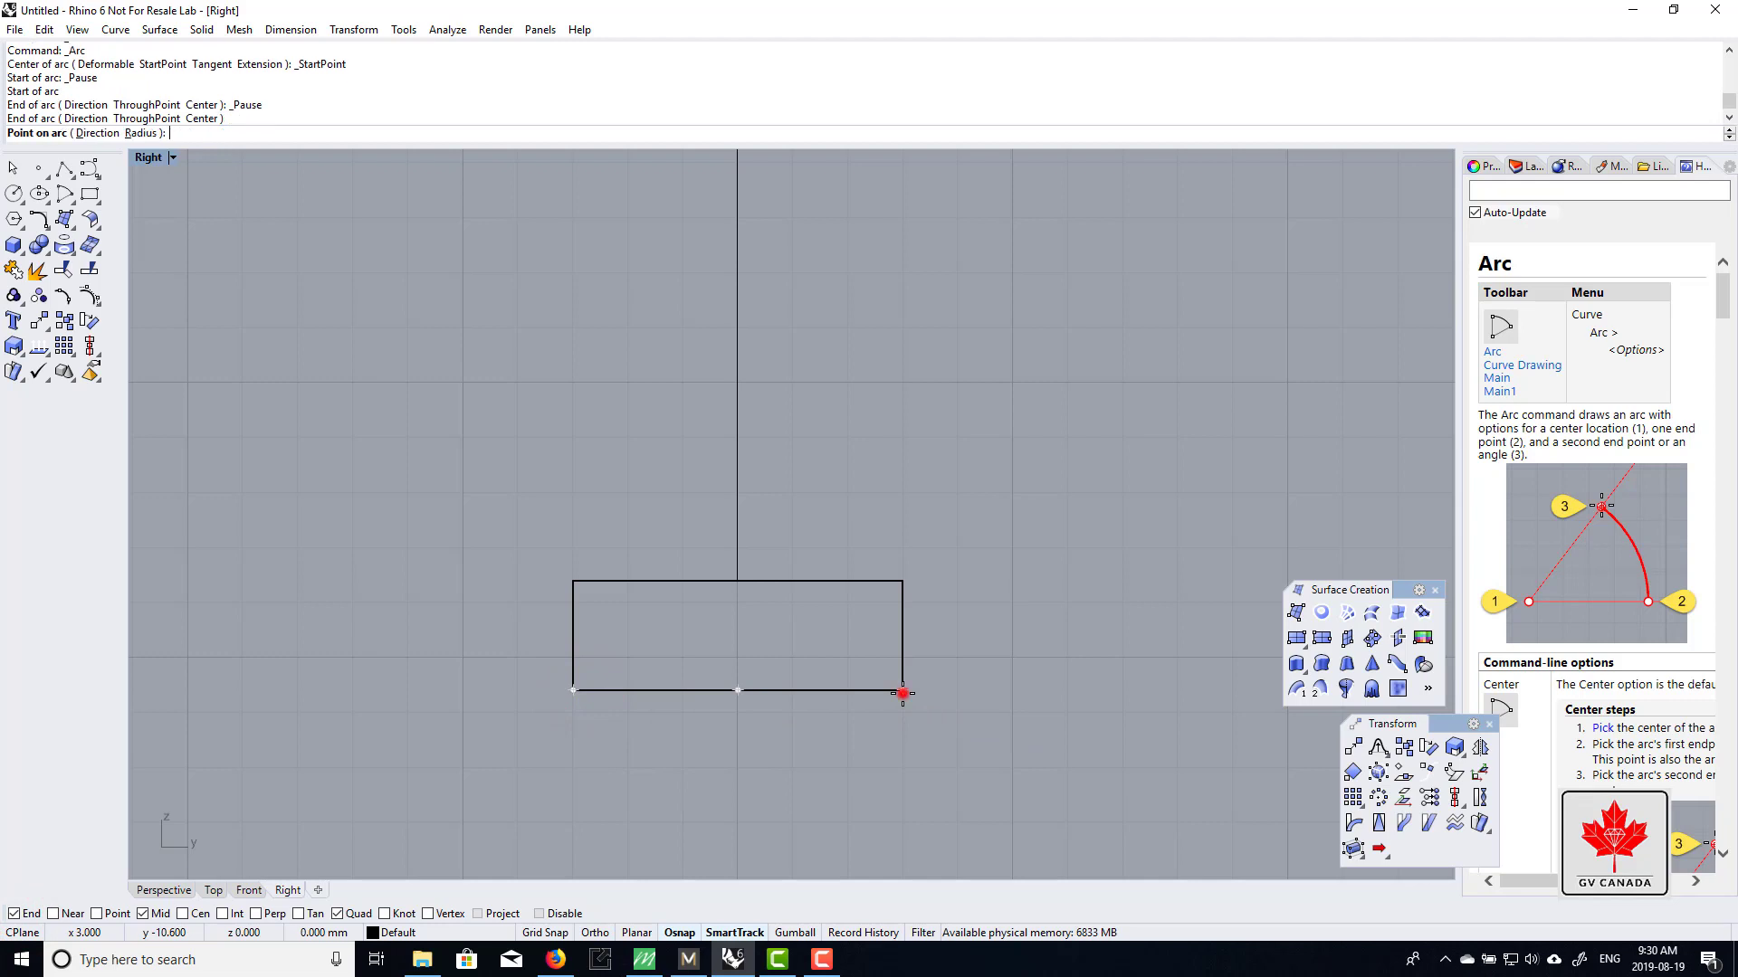
left_click(680, 758)
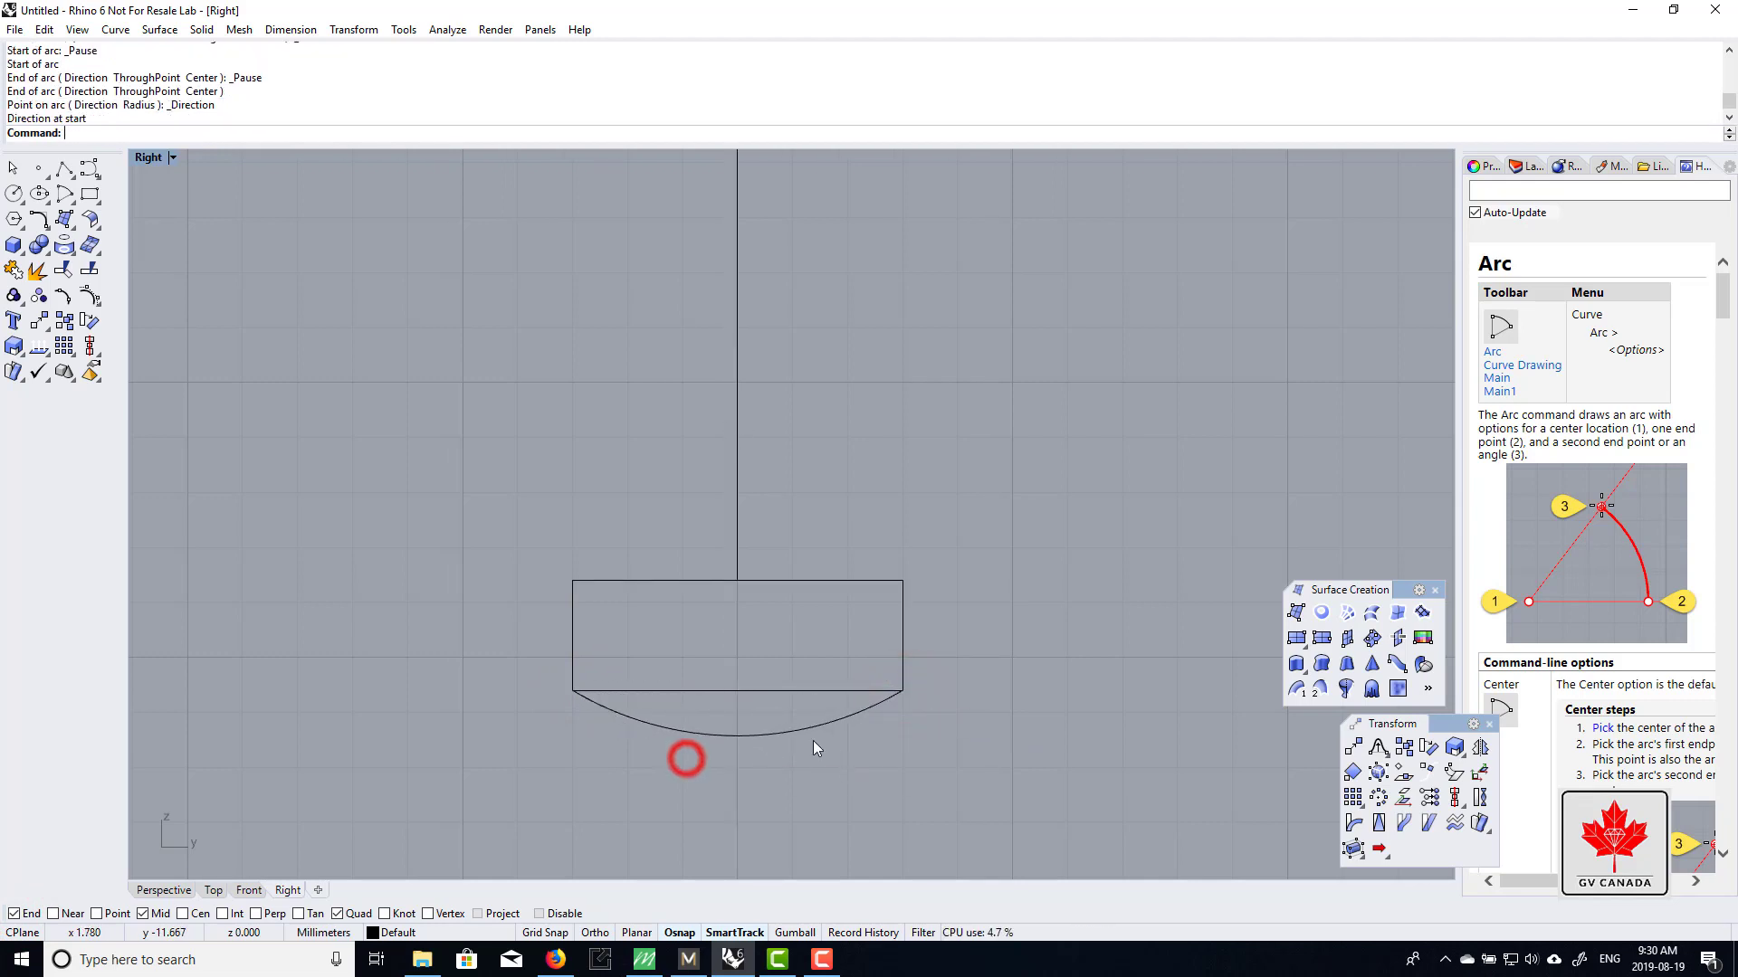
- Move the arc from its midpoint to the midpoint of the rectangle's lower edge
left_click(796, 731)
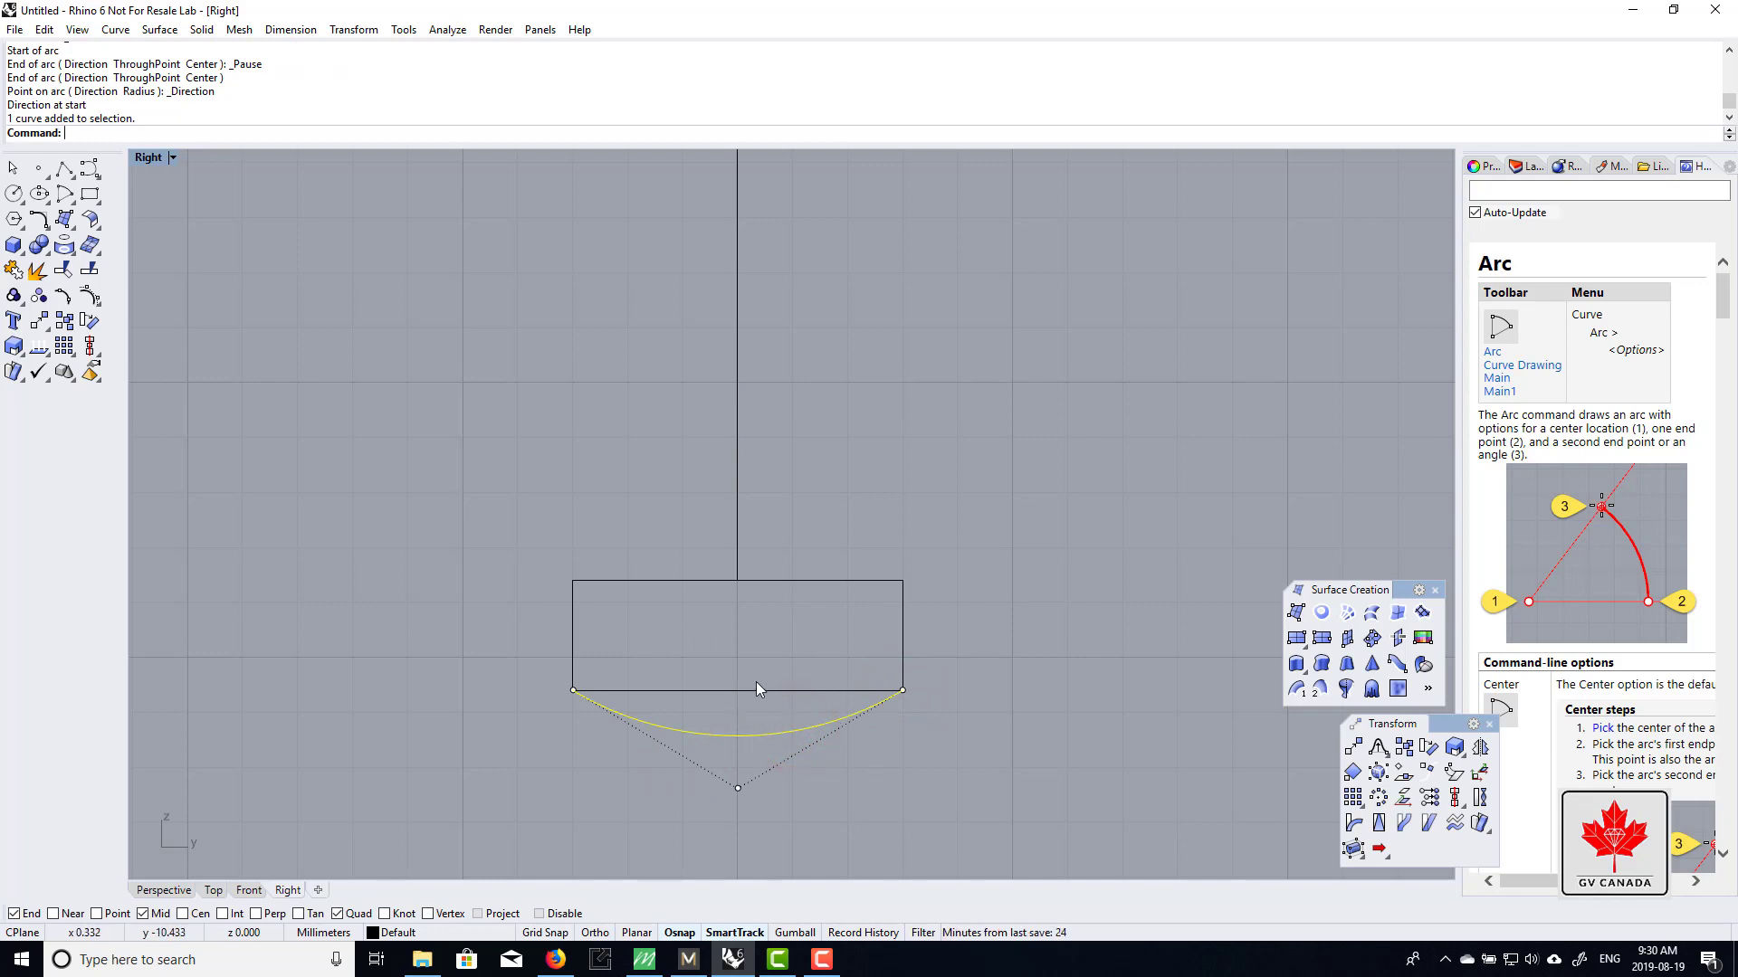
left_click(896, 765)
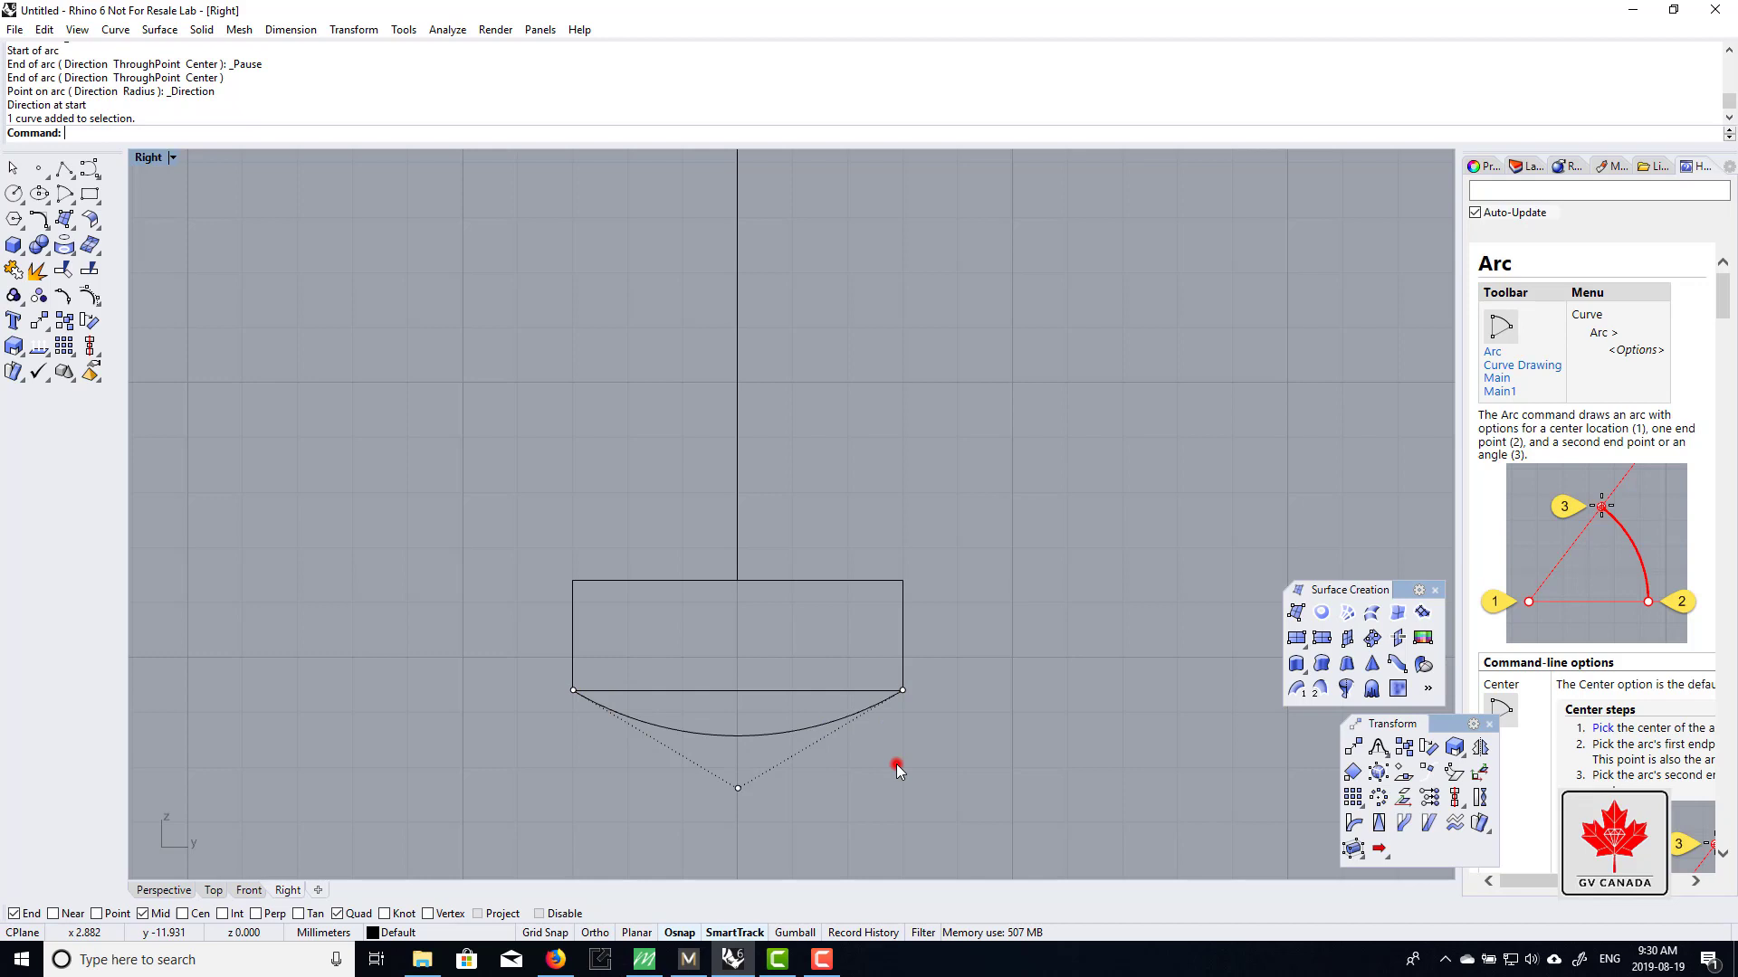
left_click(794, 731)
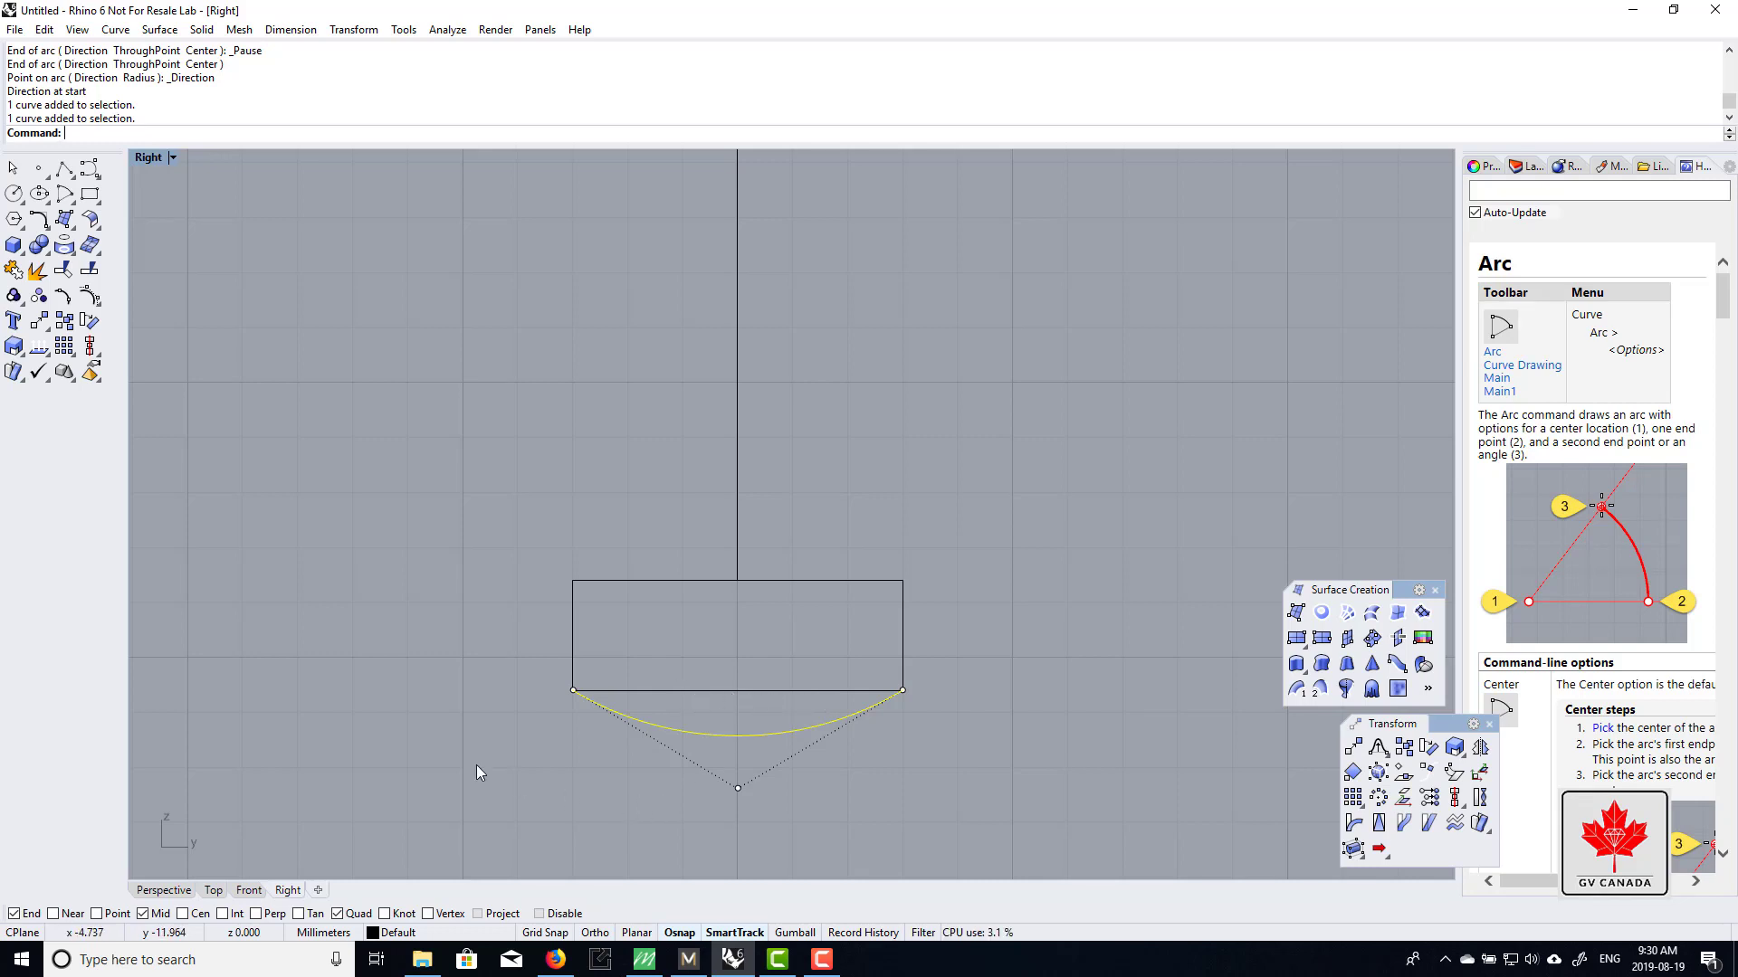
left_click(1361, 757)
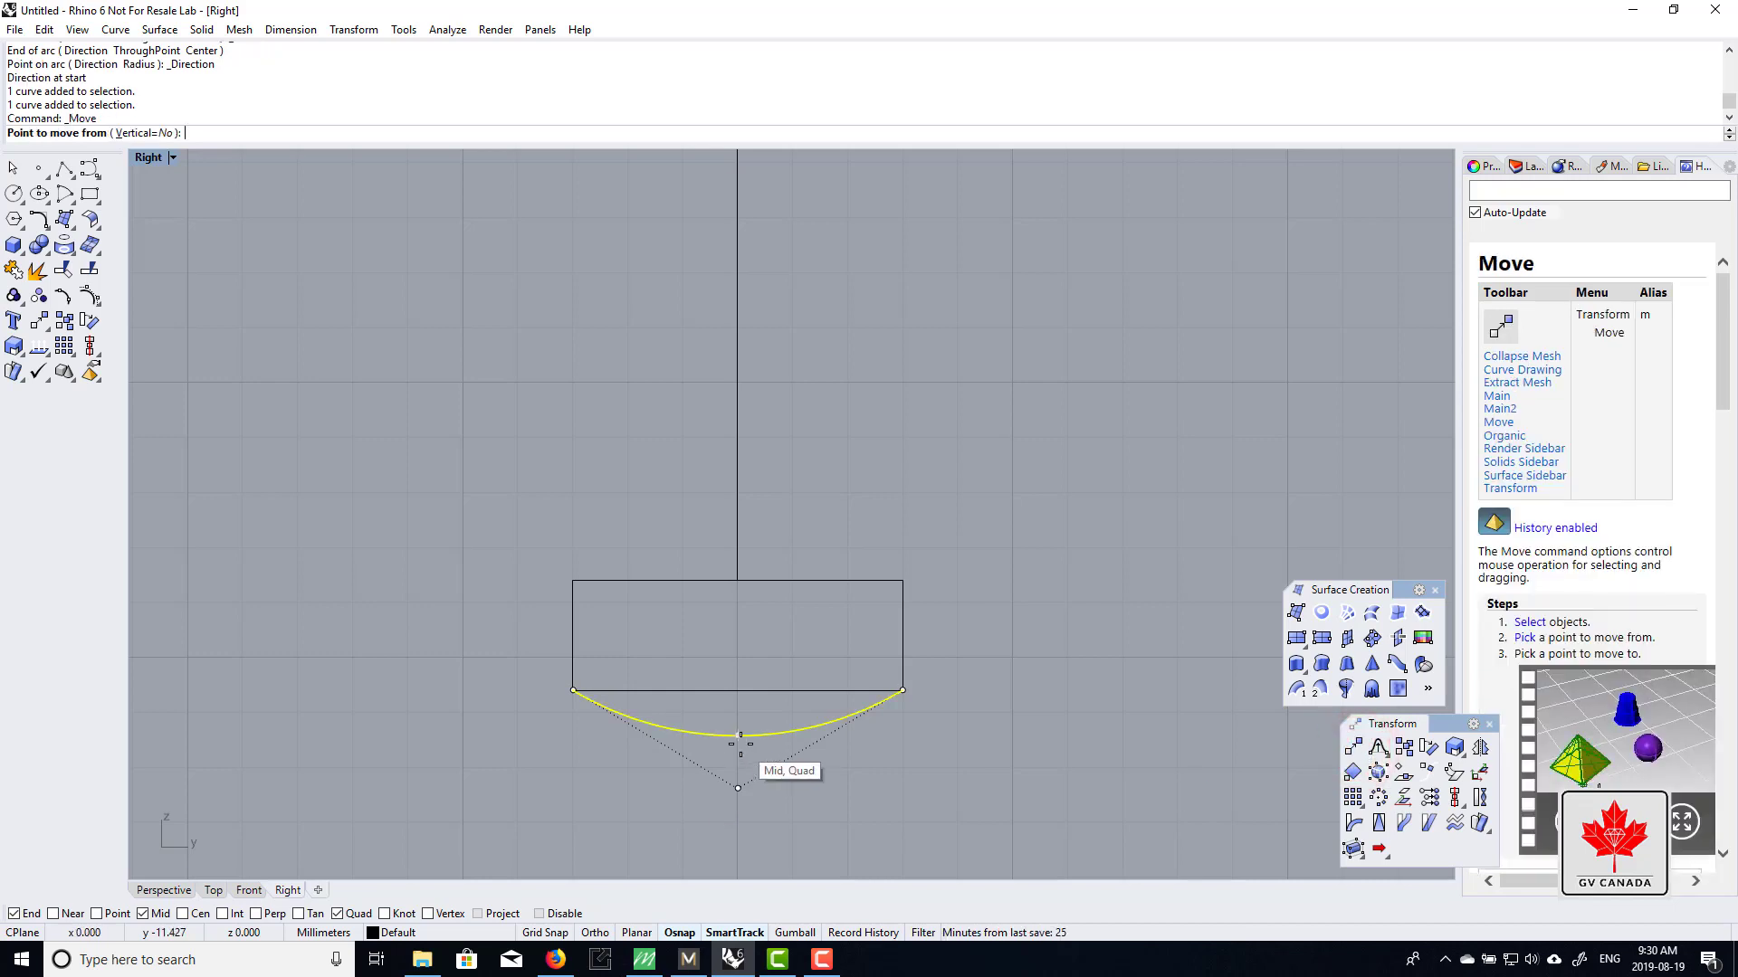
left_click(740, 744)
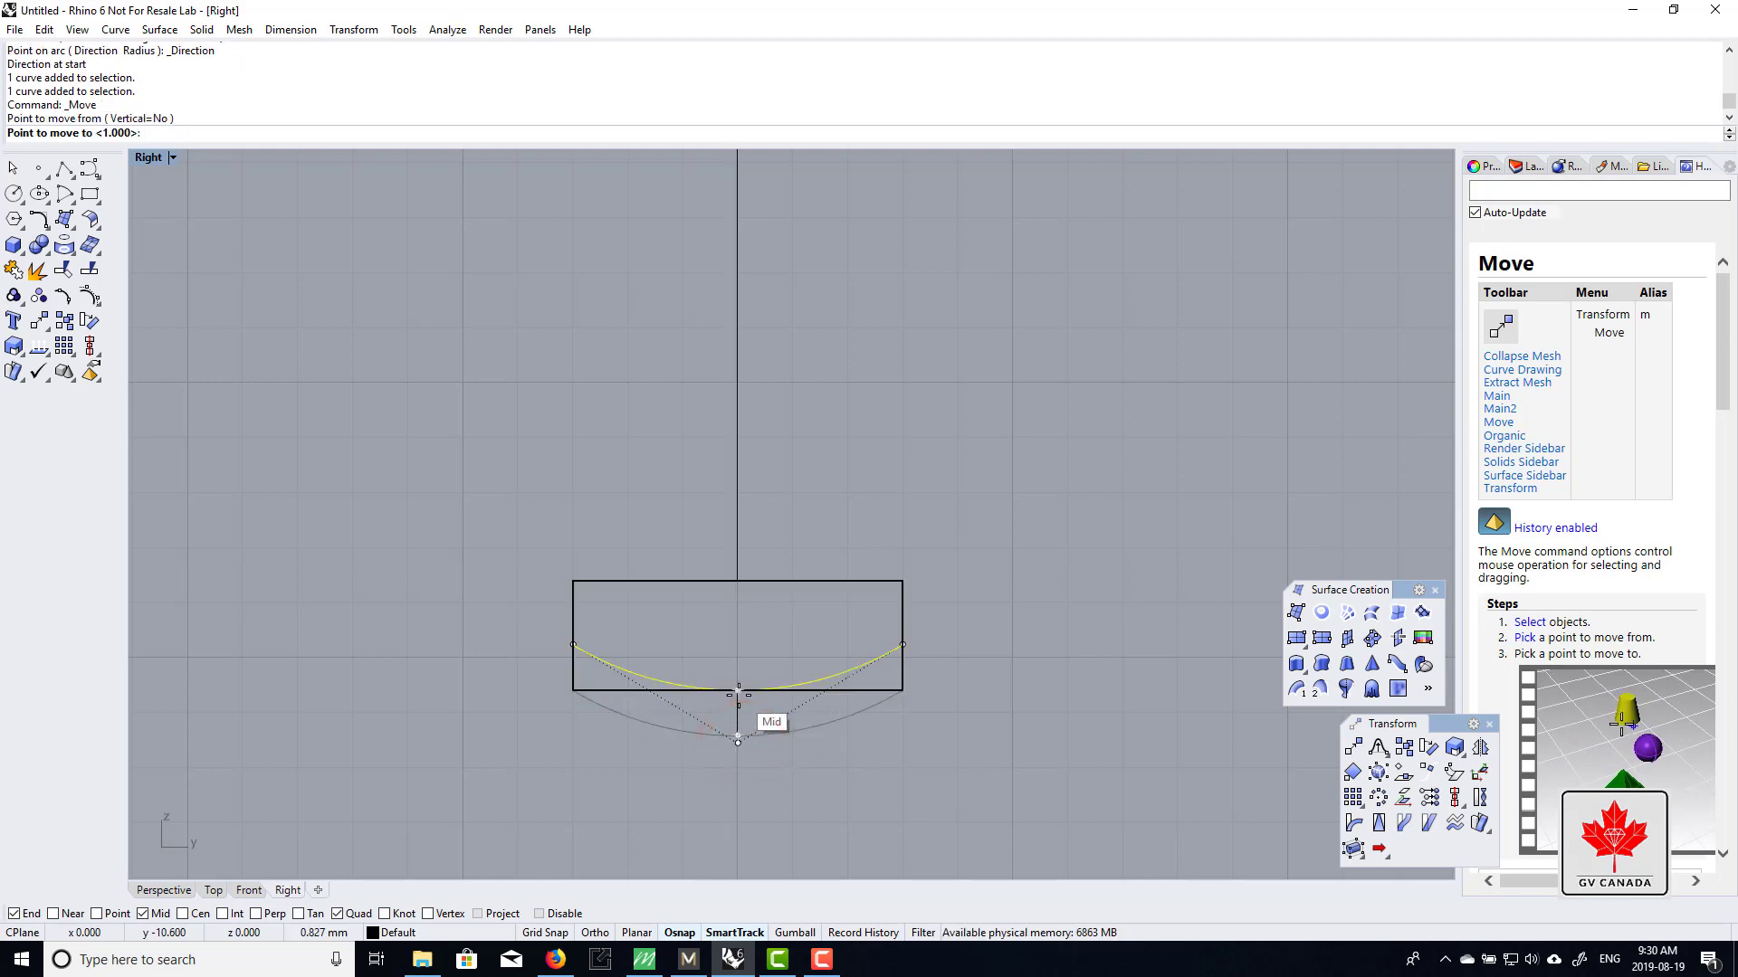
left_click(739, 690)
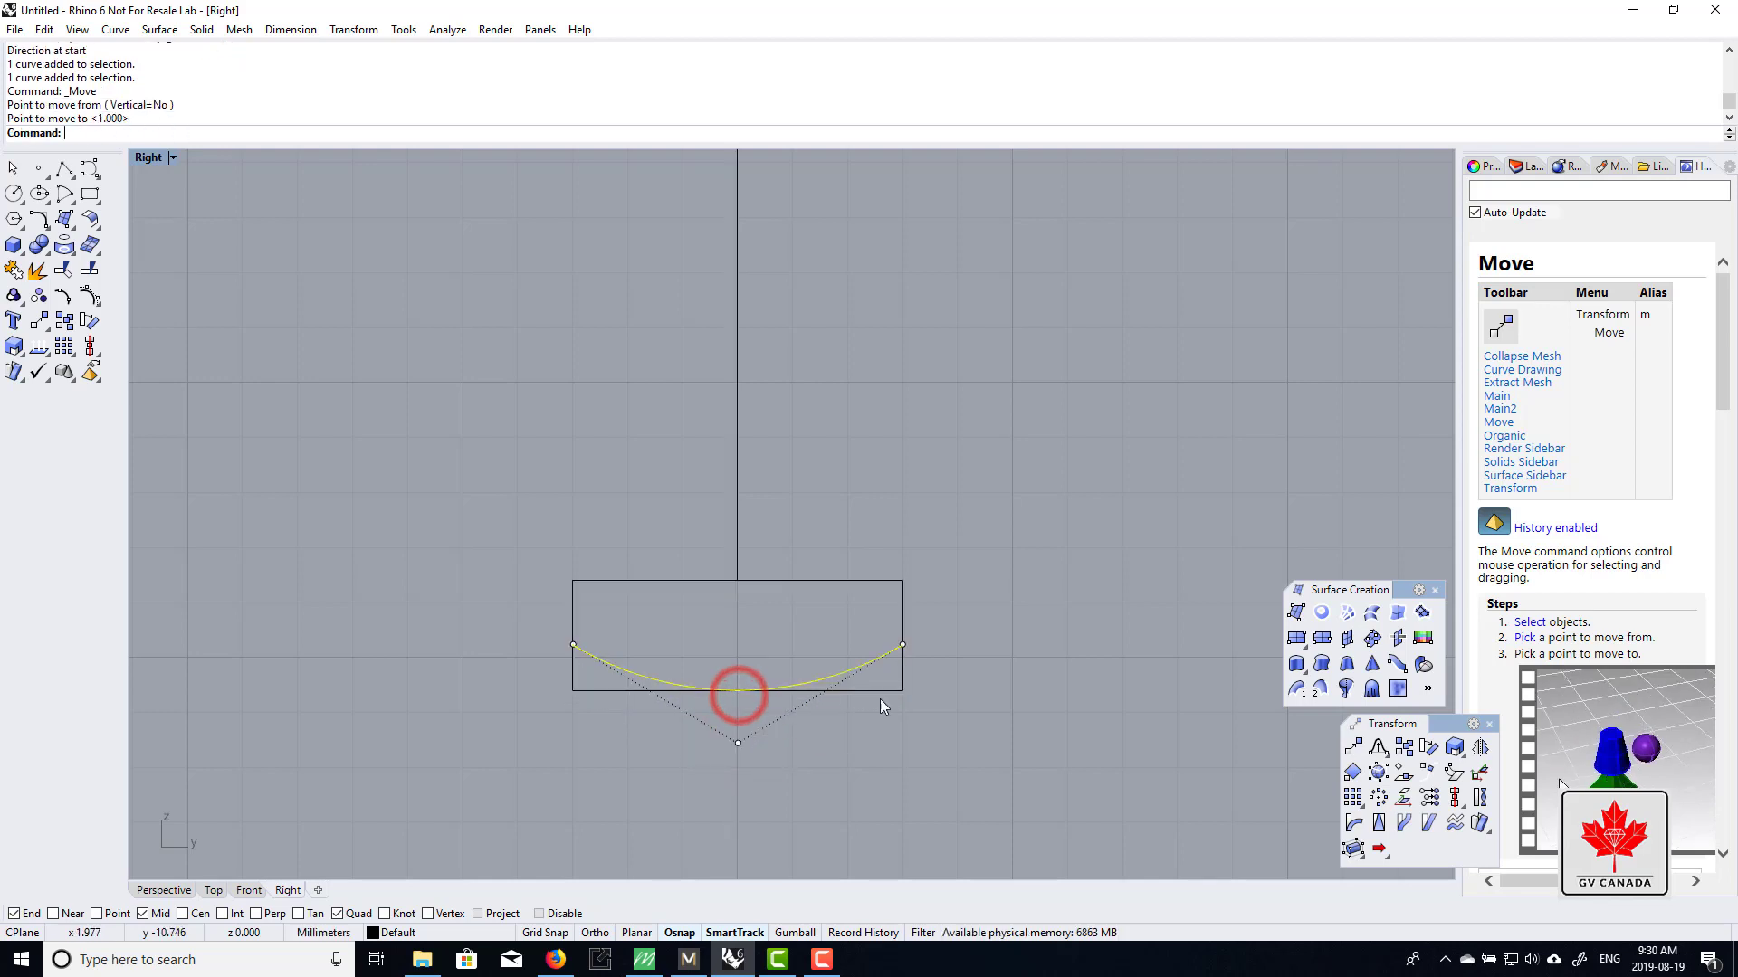
left_click(832, 735)
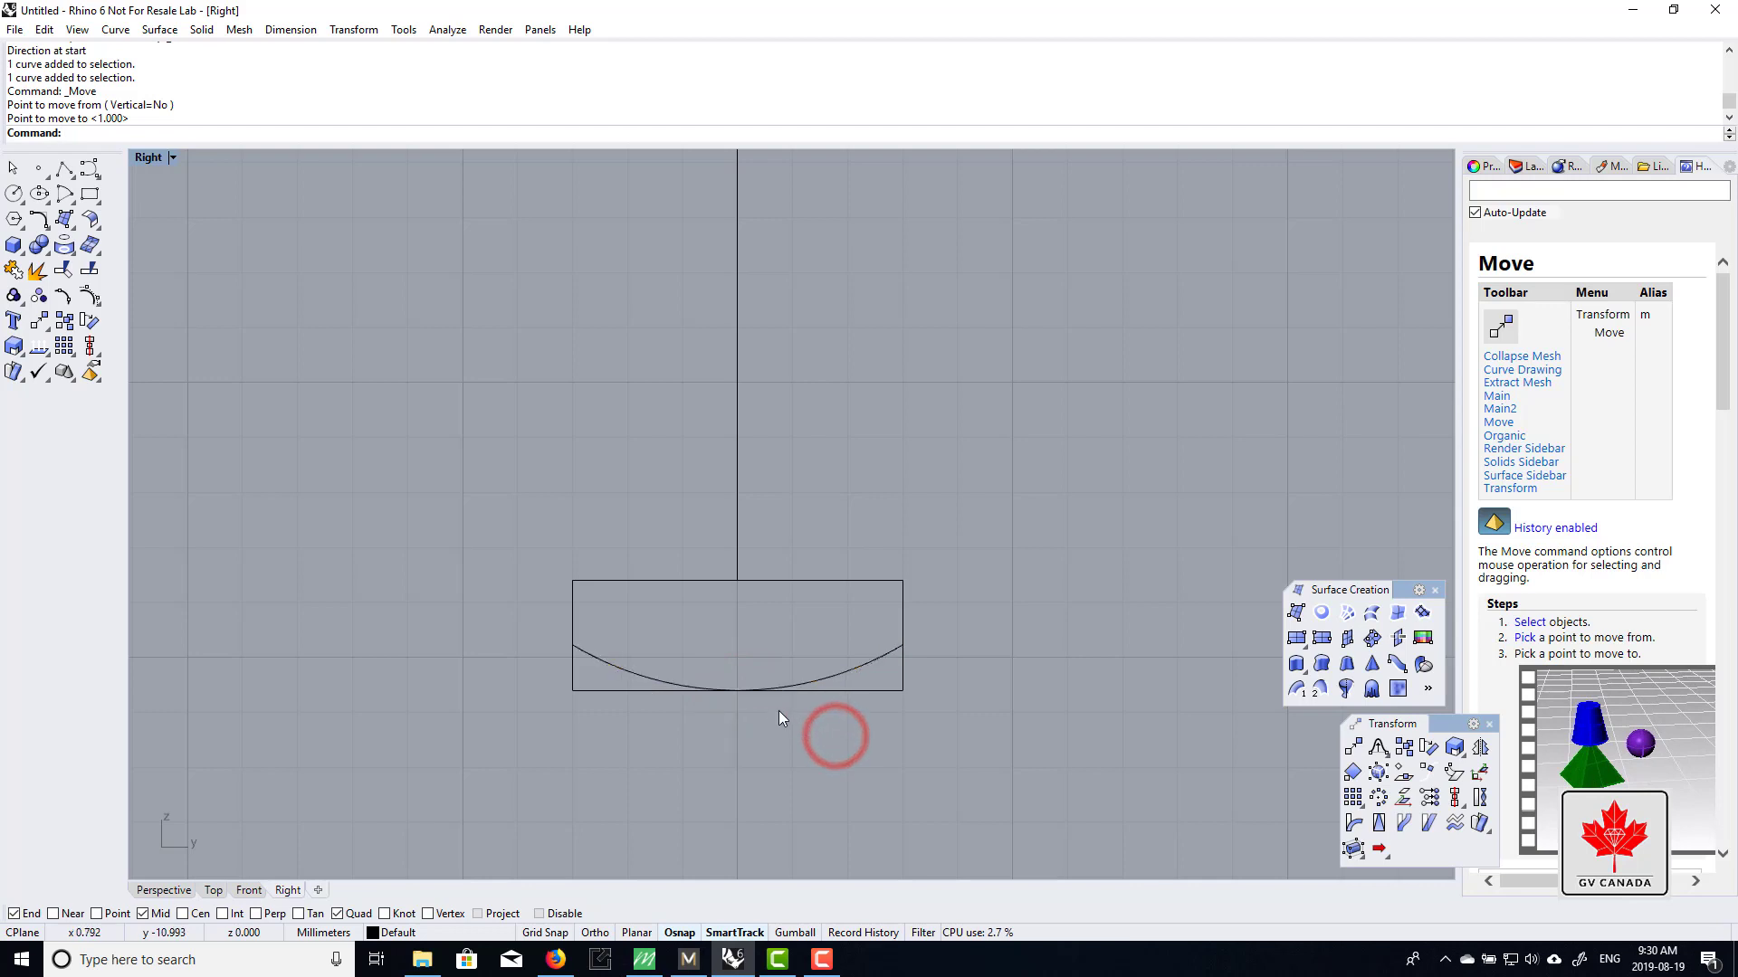
- Select the rectangle and arc with a crossing selection over the rectangle's lower edge, and clear the selection
scroll(778, 712, "up", 3)
scroll(735, 676, "up", 1)
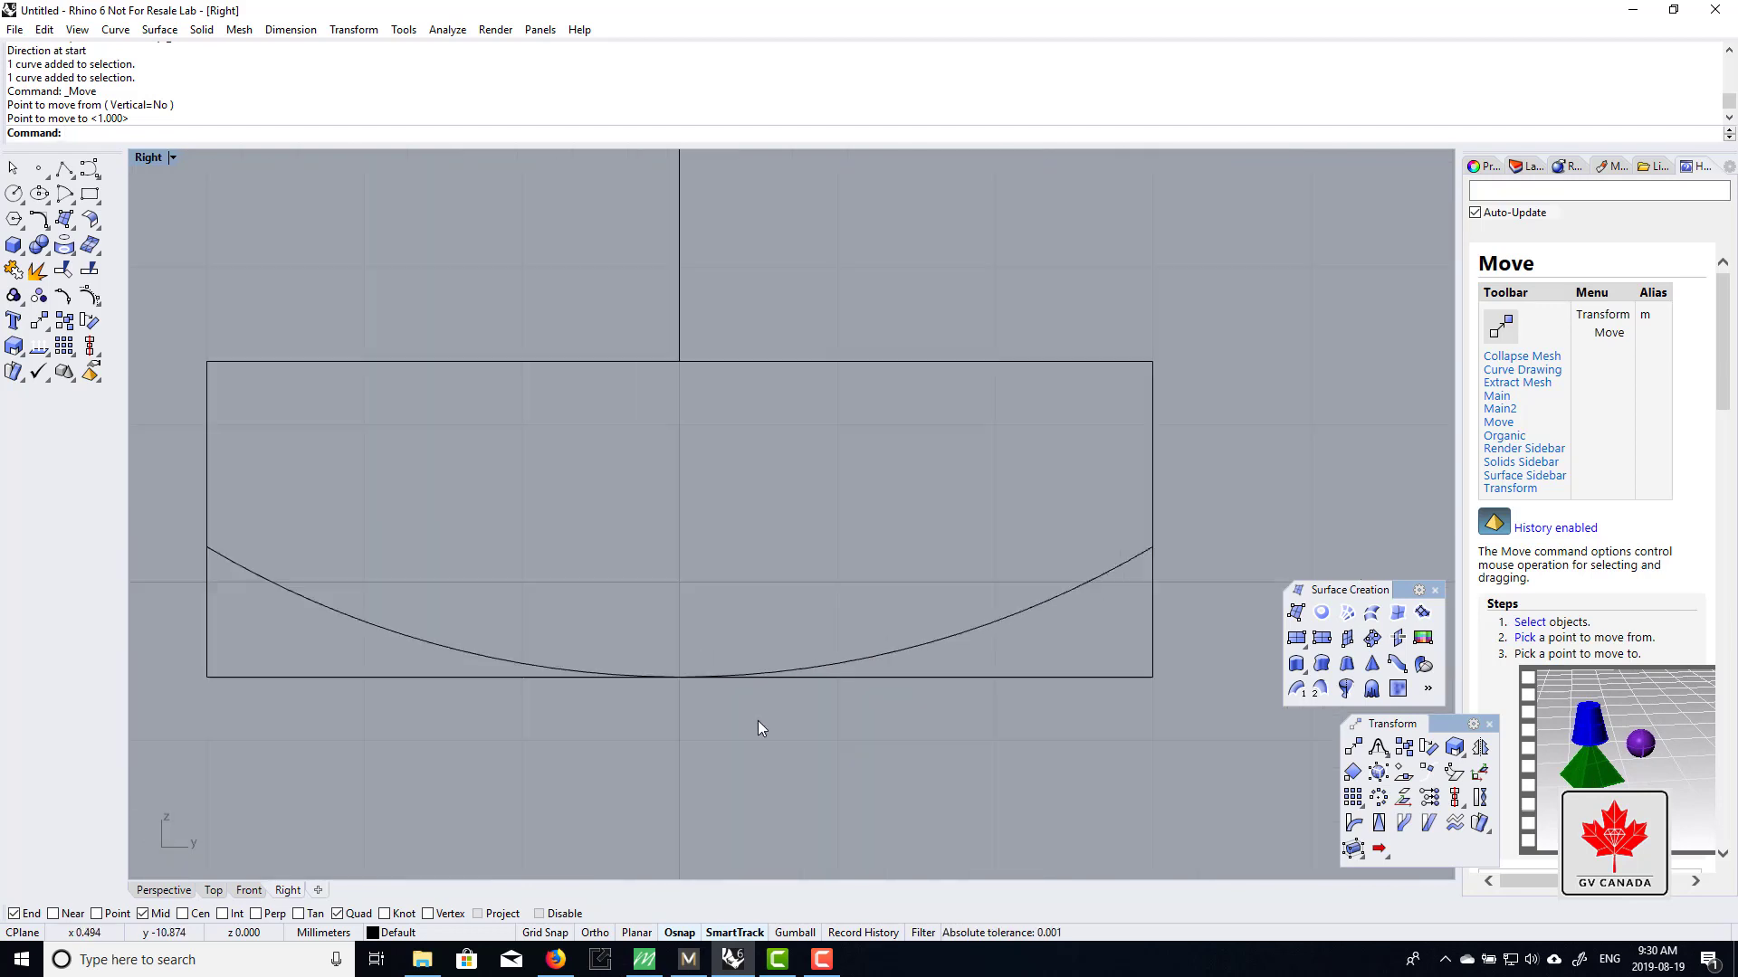
scroll(757, 721, "down", 2)
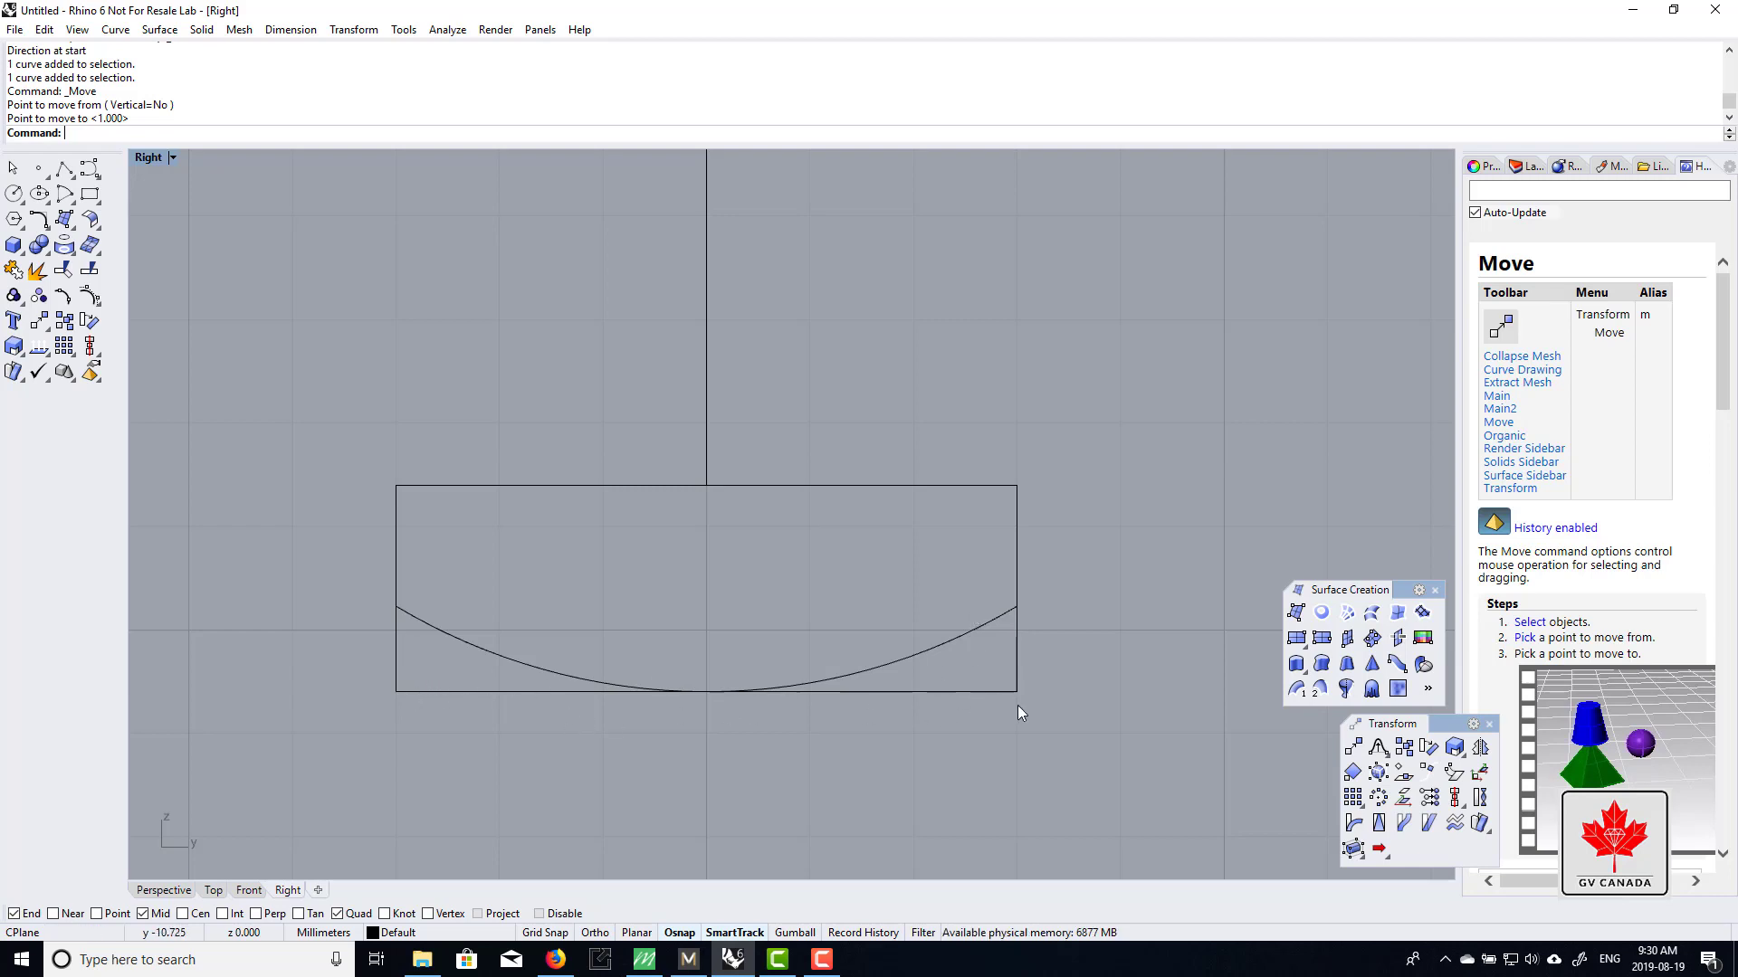
left_click_drag(930, 727, 883, 625)
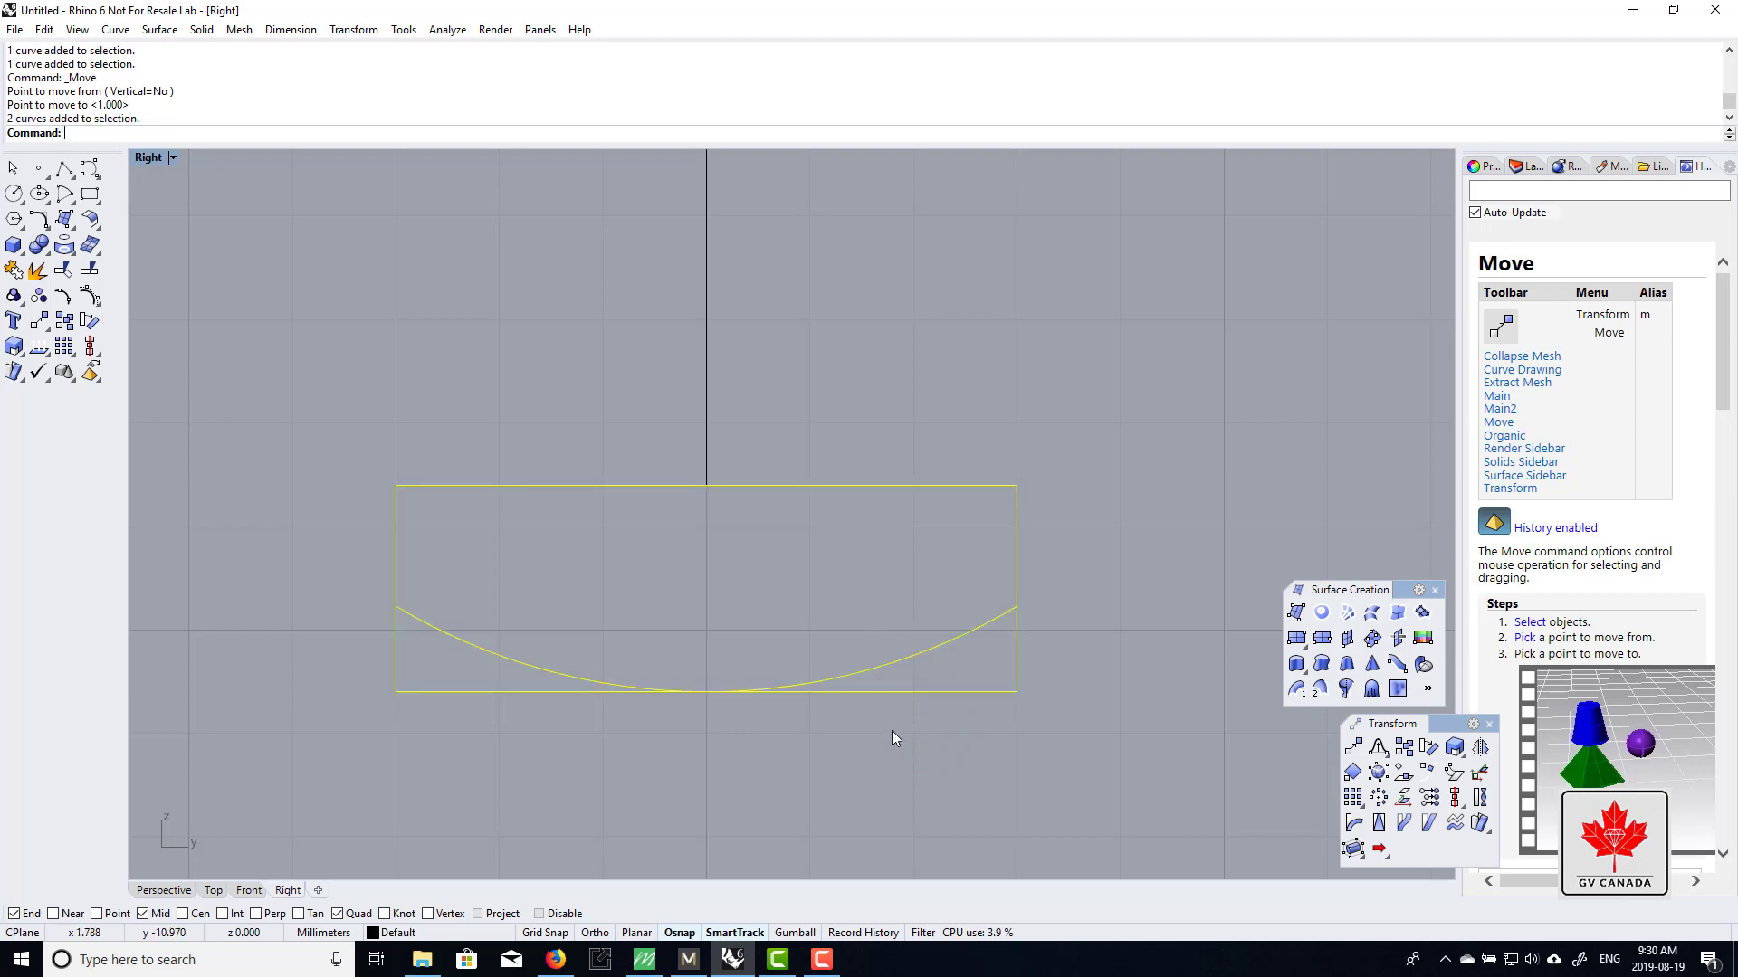
left_click(1055, 762)
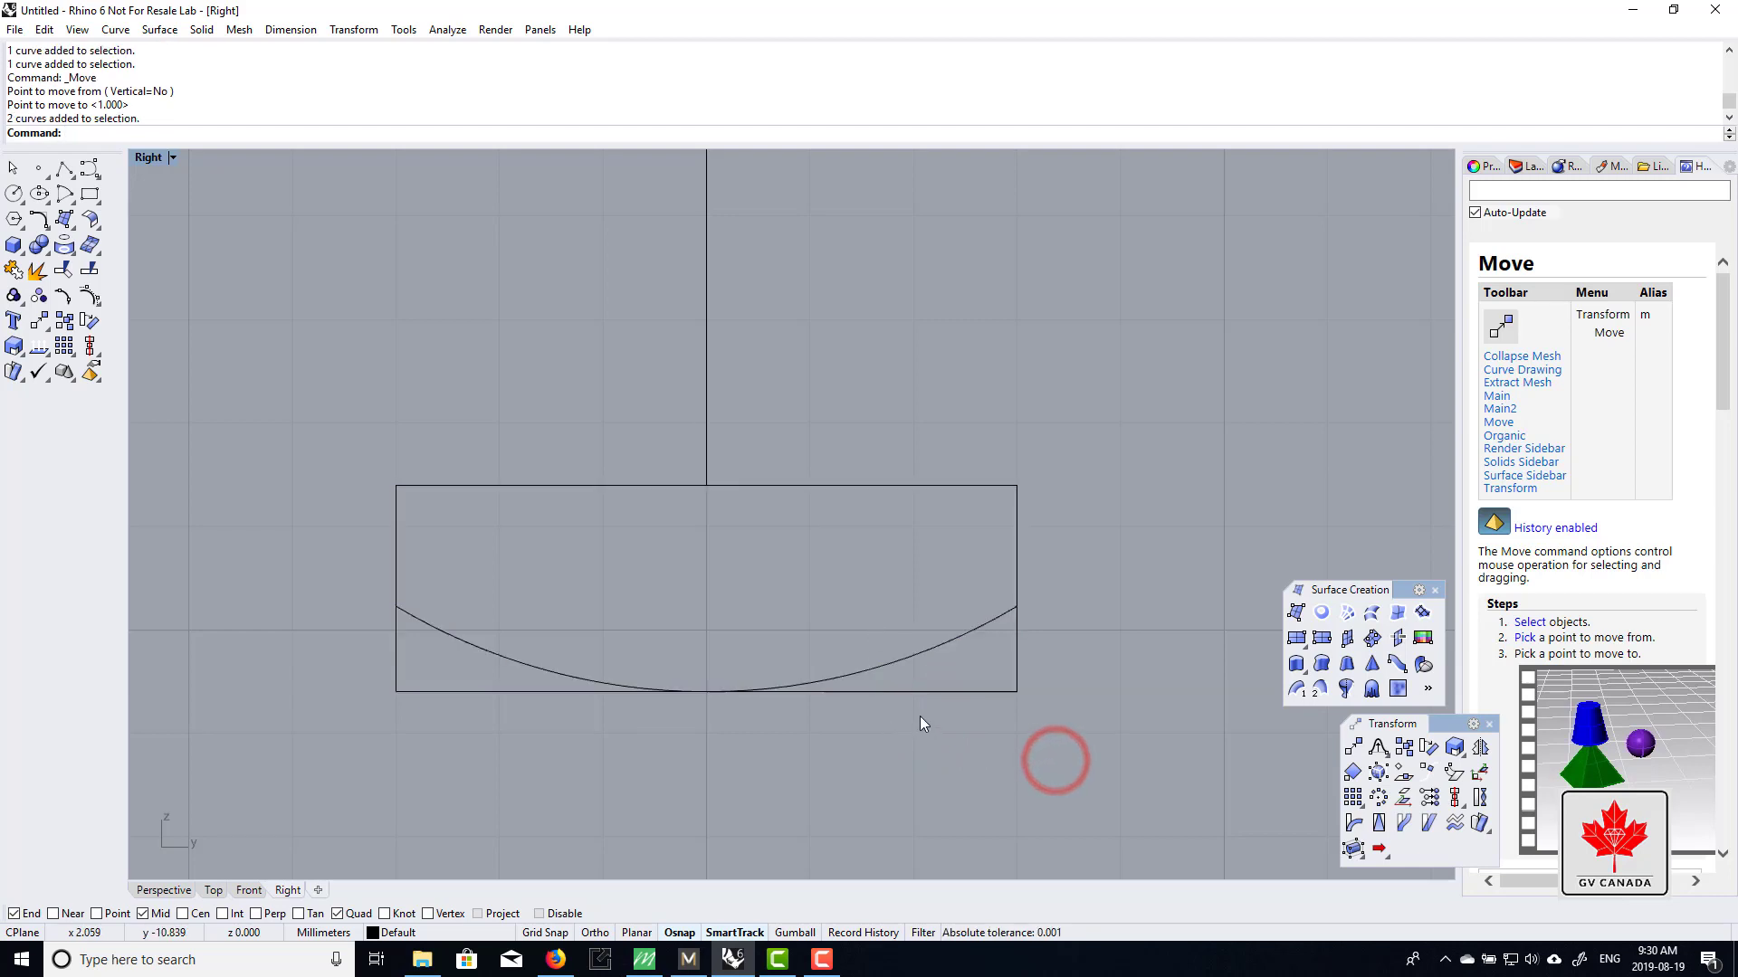
- Select the rectangle and the arc one at a time, and clear the selection
scroll(920, 715, "down", 5)
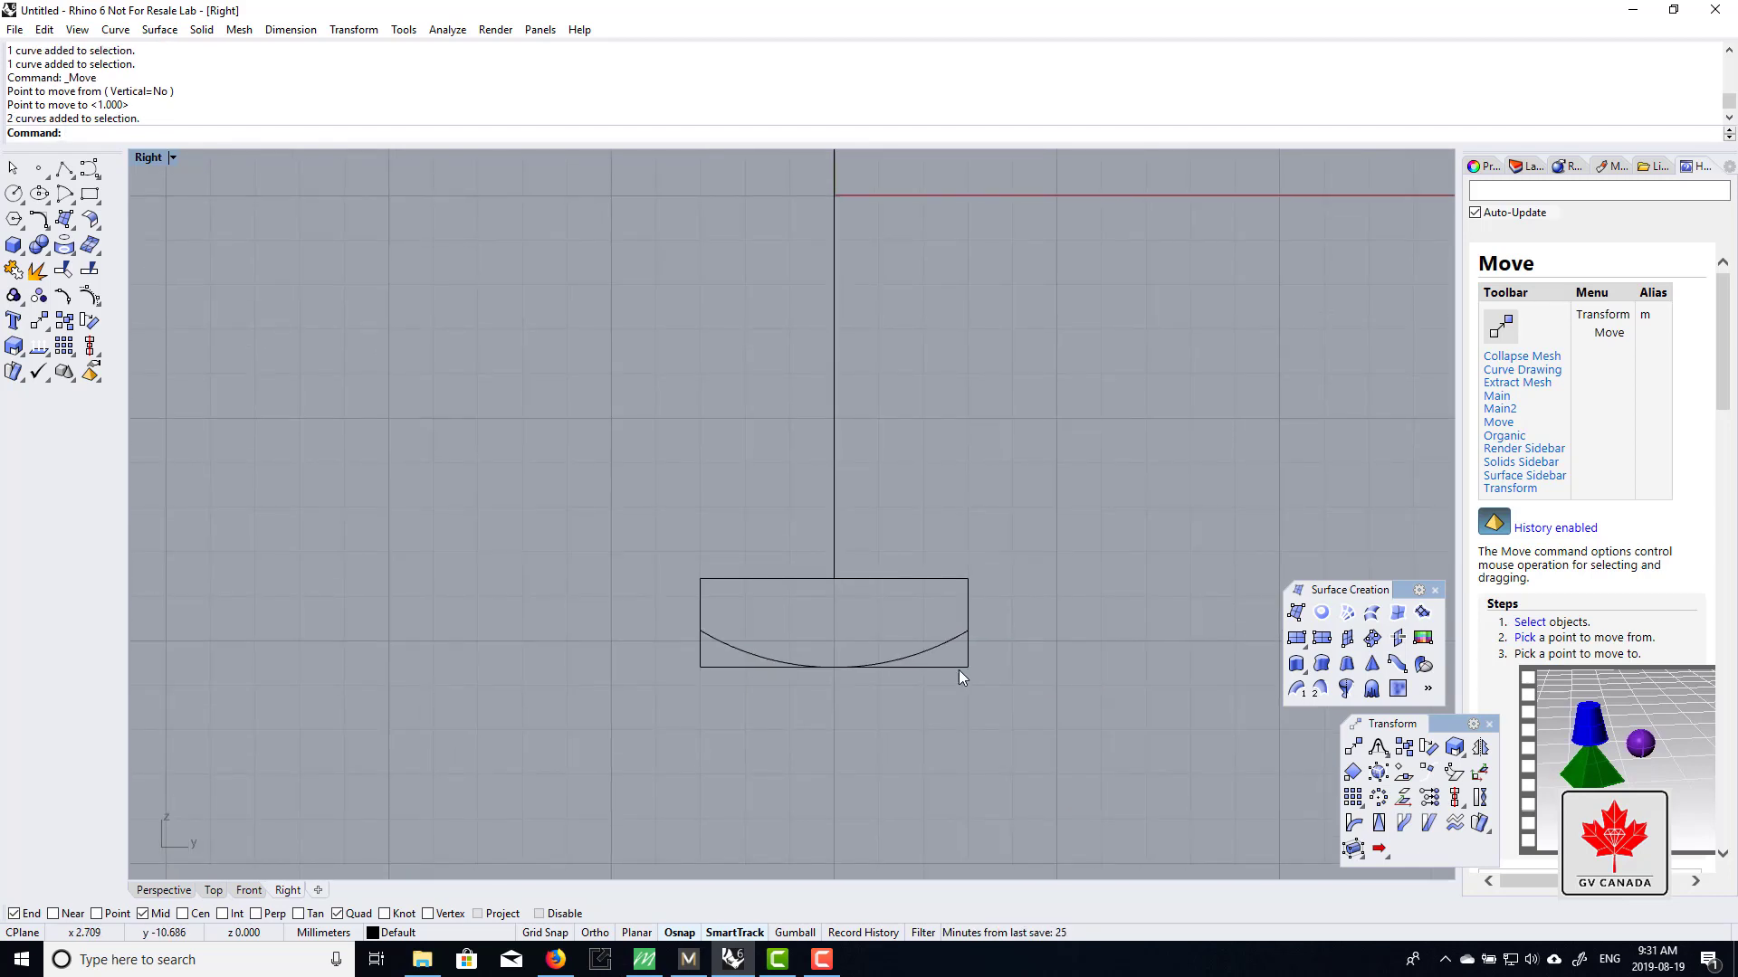
left_click(963, 670)
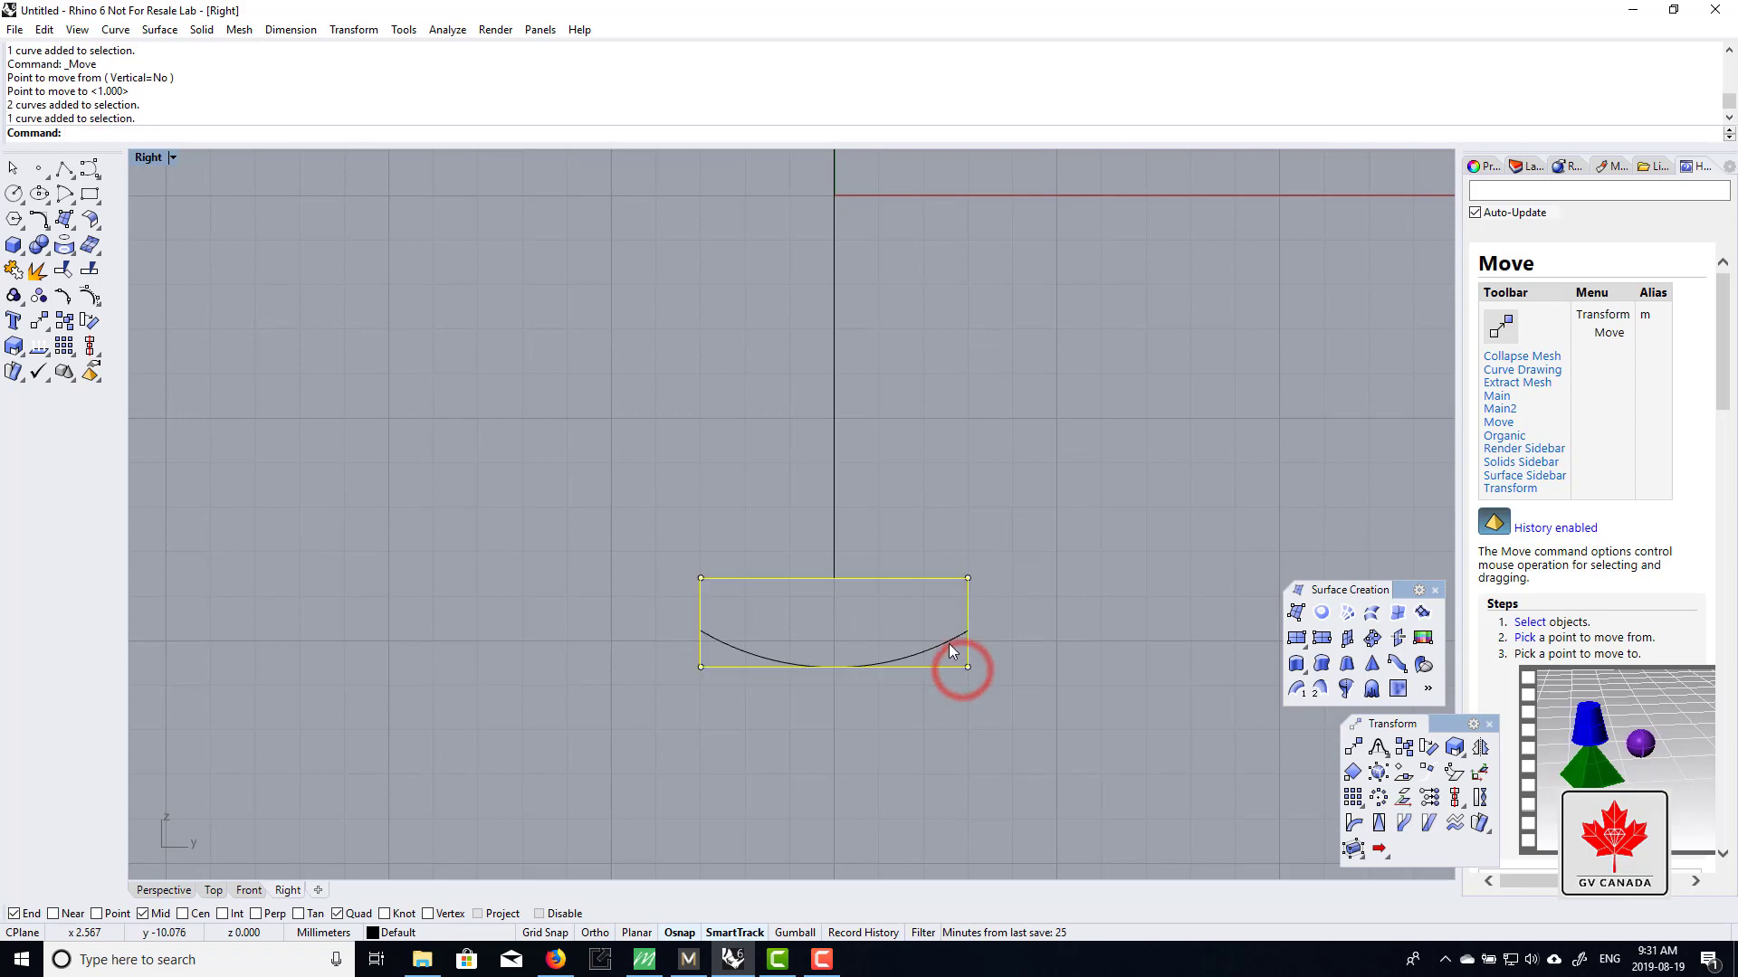
left_click(948, 641)
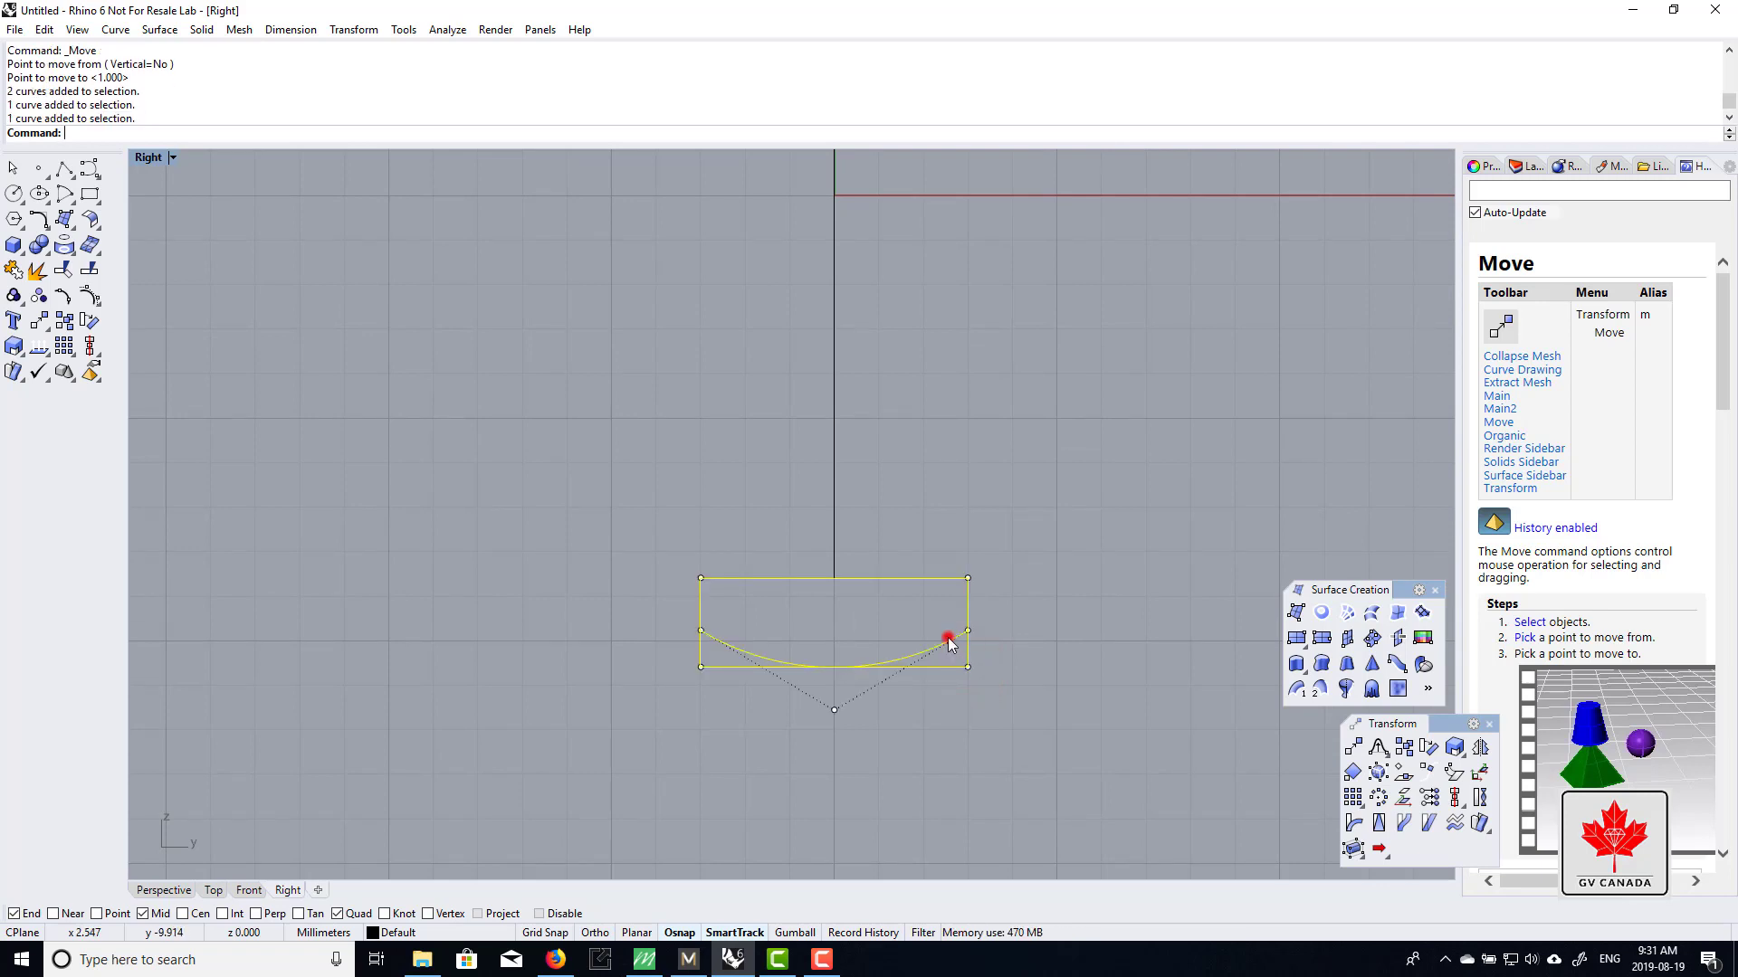
left_click(1067, 666)
- Select both profile curves with a crossing selection over the rectangle's lower corner, and clear the selection
mouse_move(1066, 762)
left_mouse_down()
mouse_move(1048, 715)
mouse_move(1039, 729)
left_mouse_up()
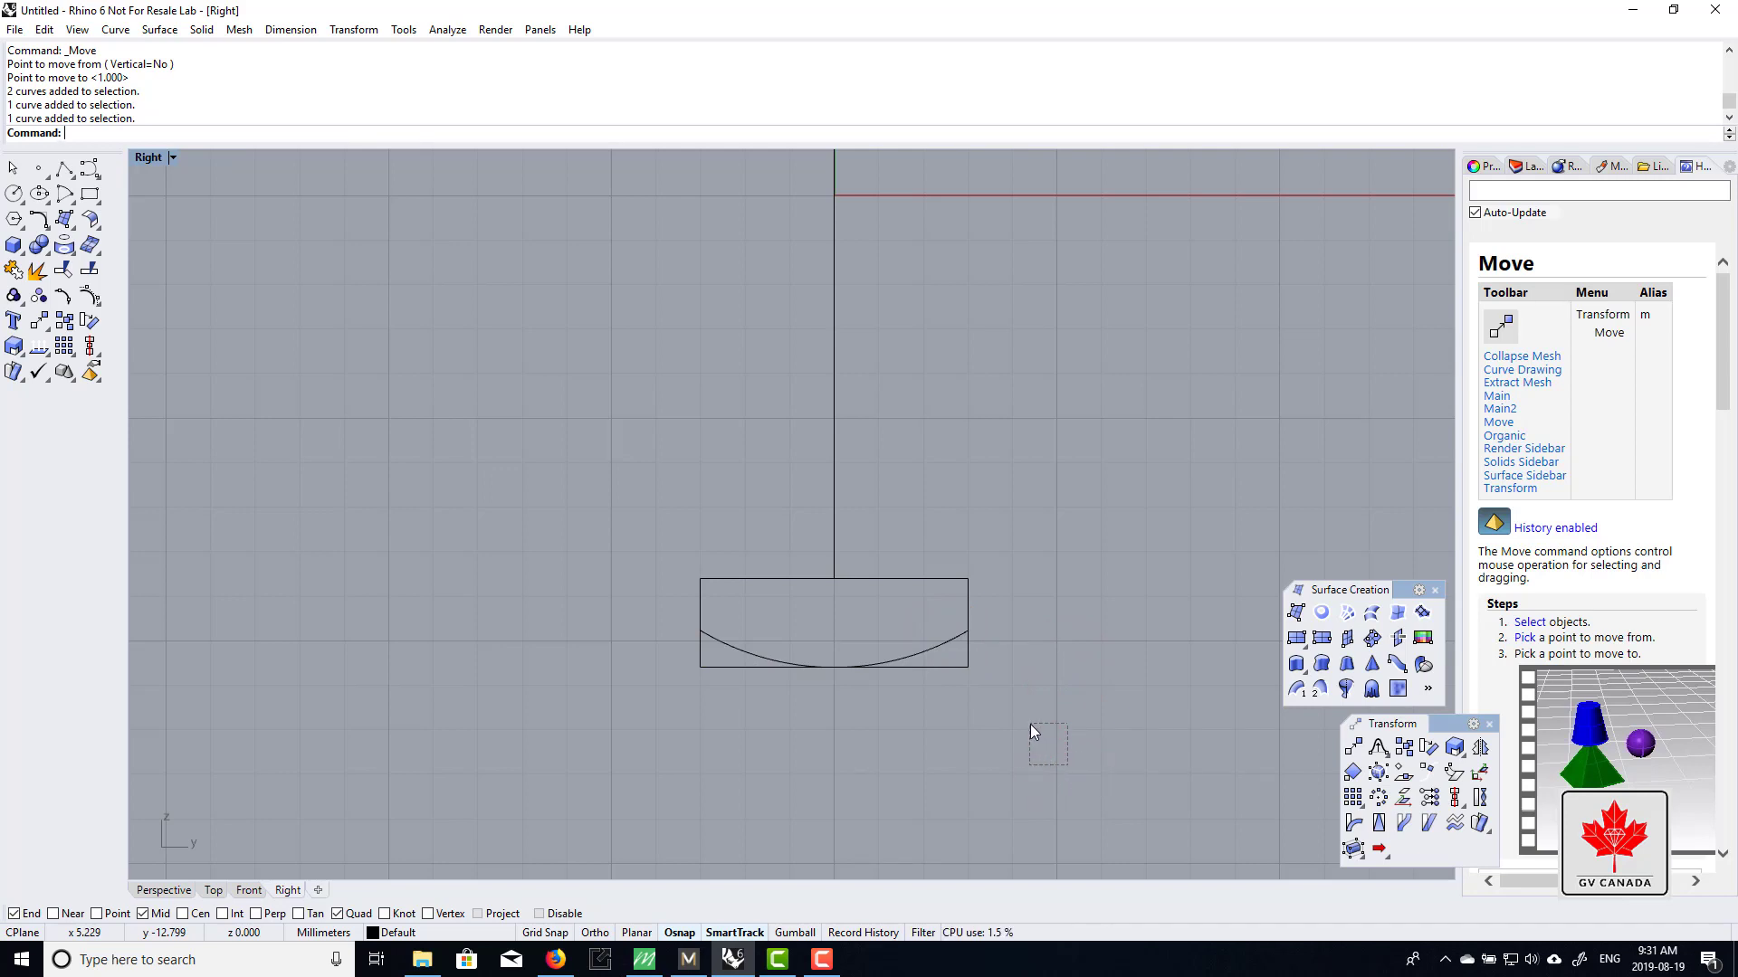
left_click_drag(1030, 726, 928, 621)
left_click_drag(929, 623, 930, 623)
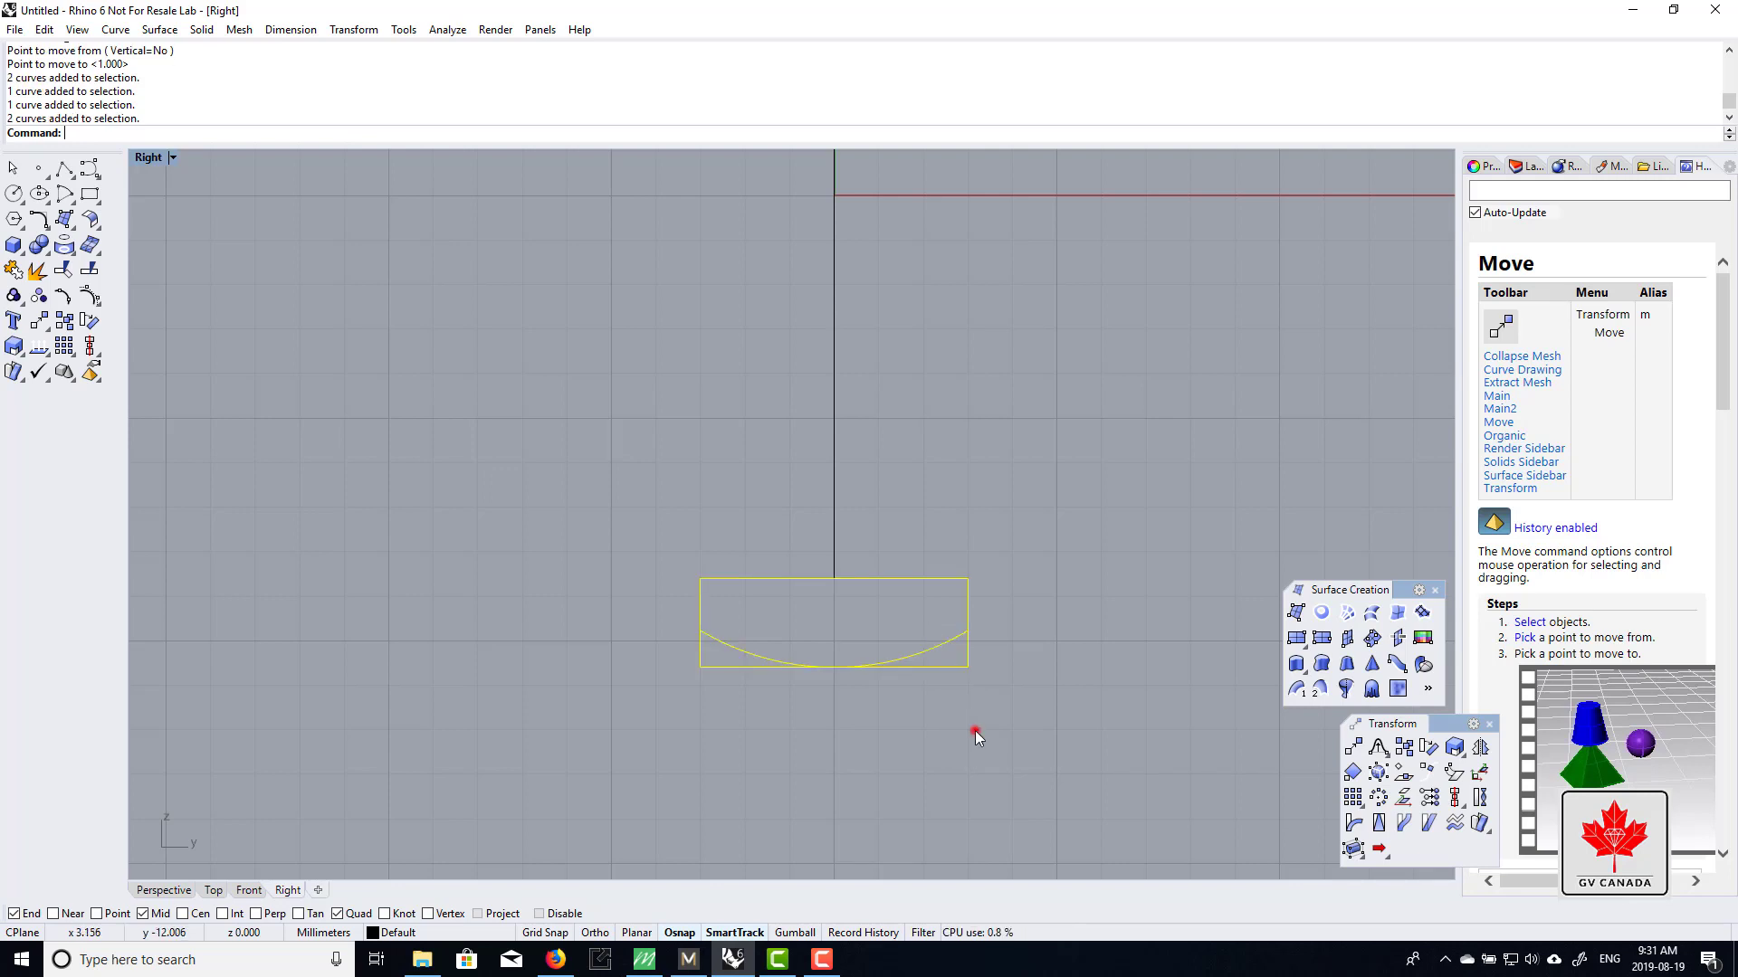
left_click(975, 733)
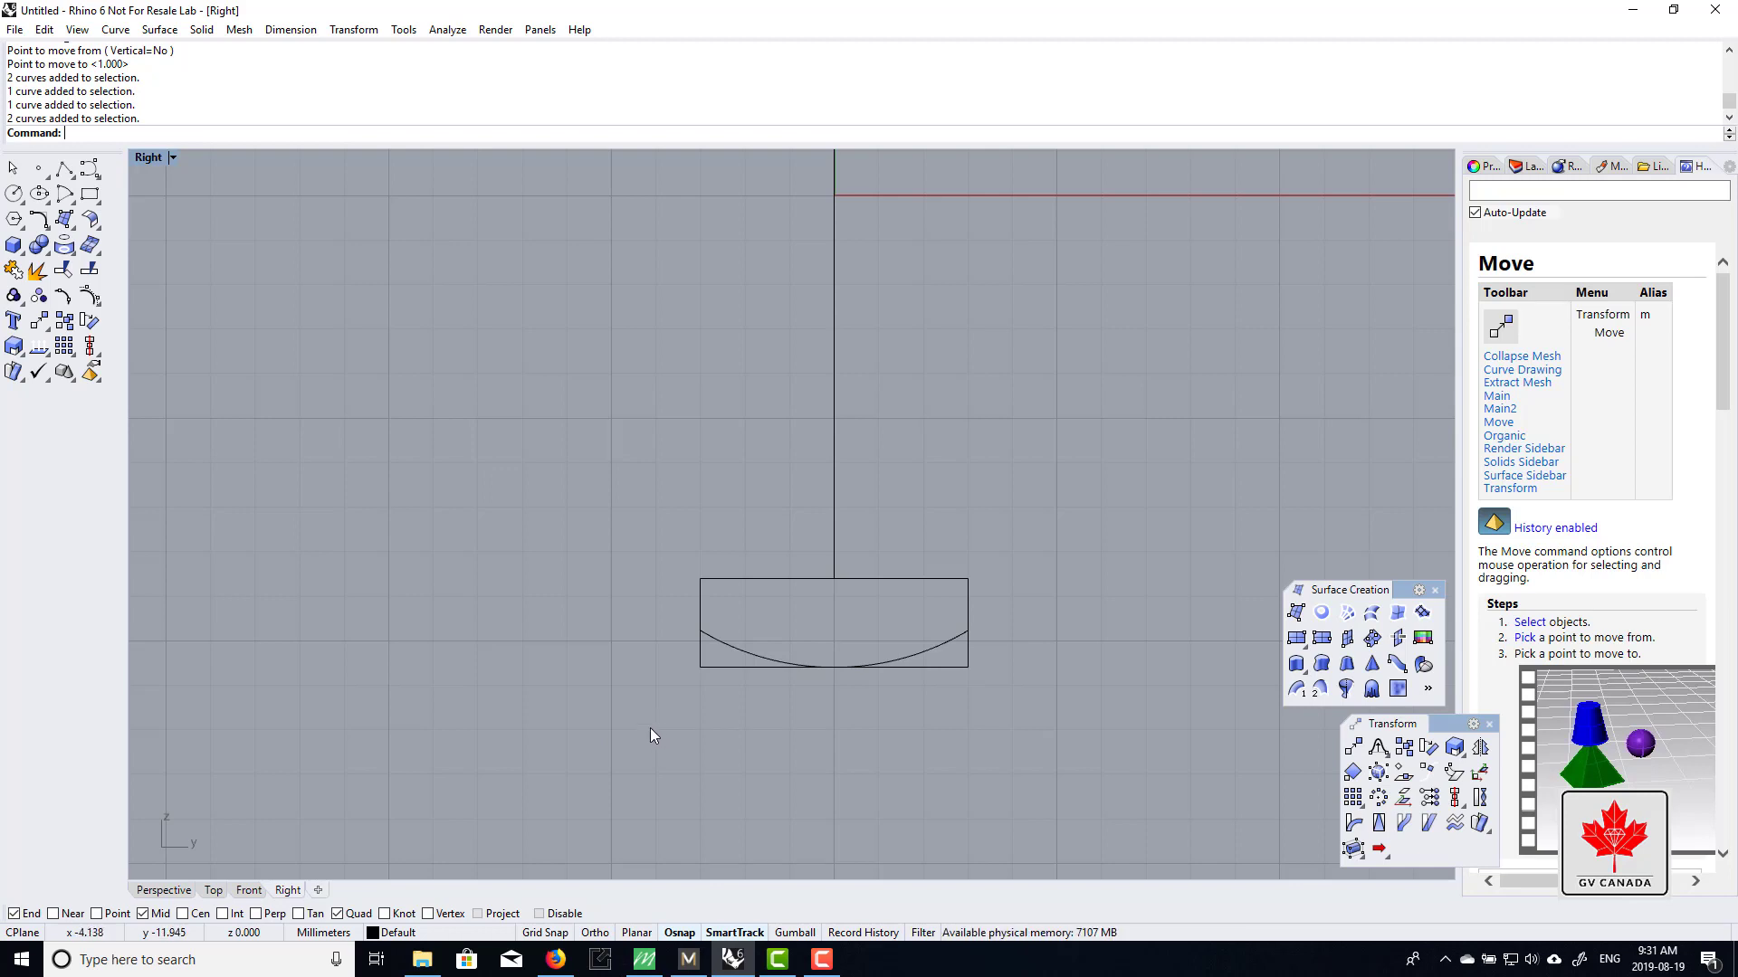
- Window-select the fully enclosed rectangle and arc, clear the selection, and try a window that only partly covers them
mouse_move(633, 731)
left_mouse_down()
mouse_move(730, 677)
mouse_move(952, 622)
mouse_move(1015, 550)
mouse_move(880, 609)
mouse_move(676, 594)
mouse_move(1061, 561)
mouse_move(1042, 569)
mouse_move(1047, 545)
left_mouse_up()
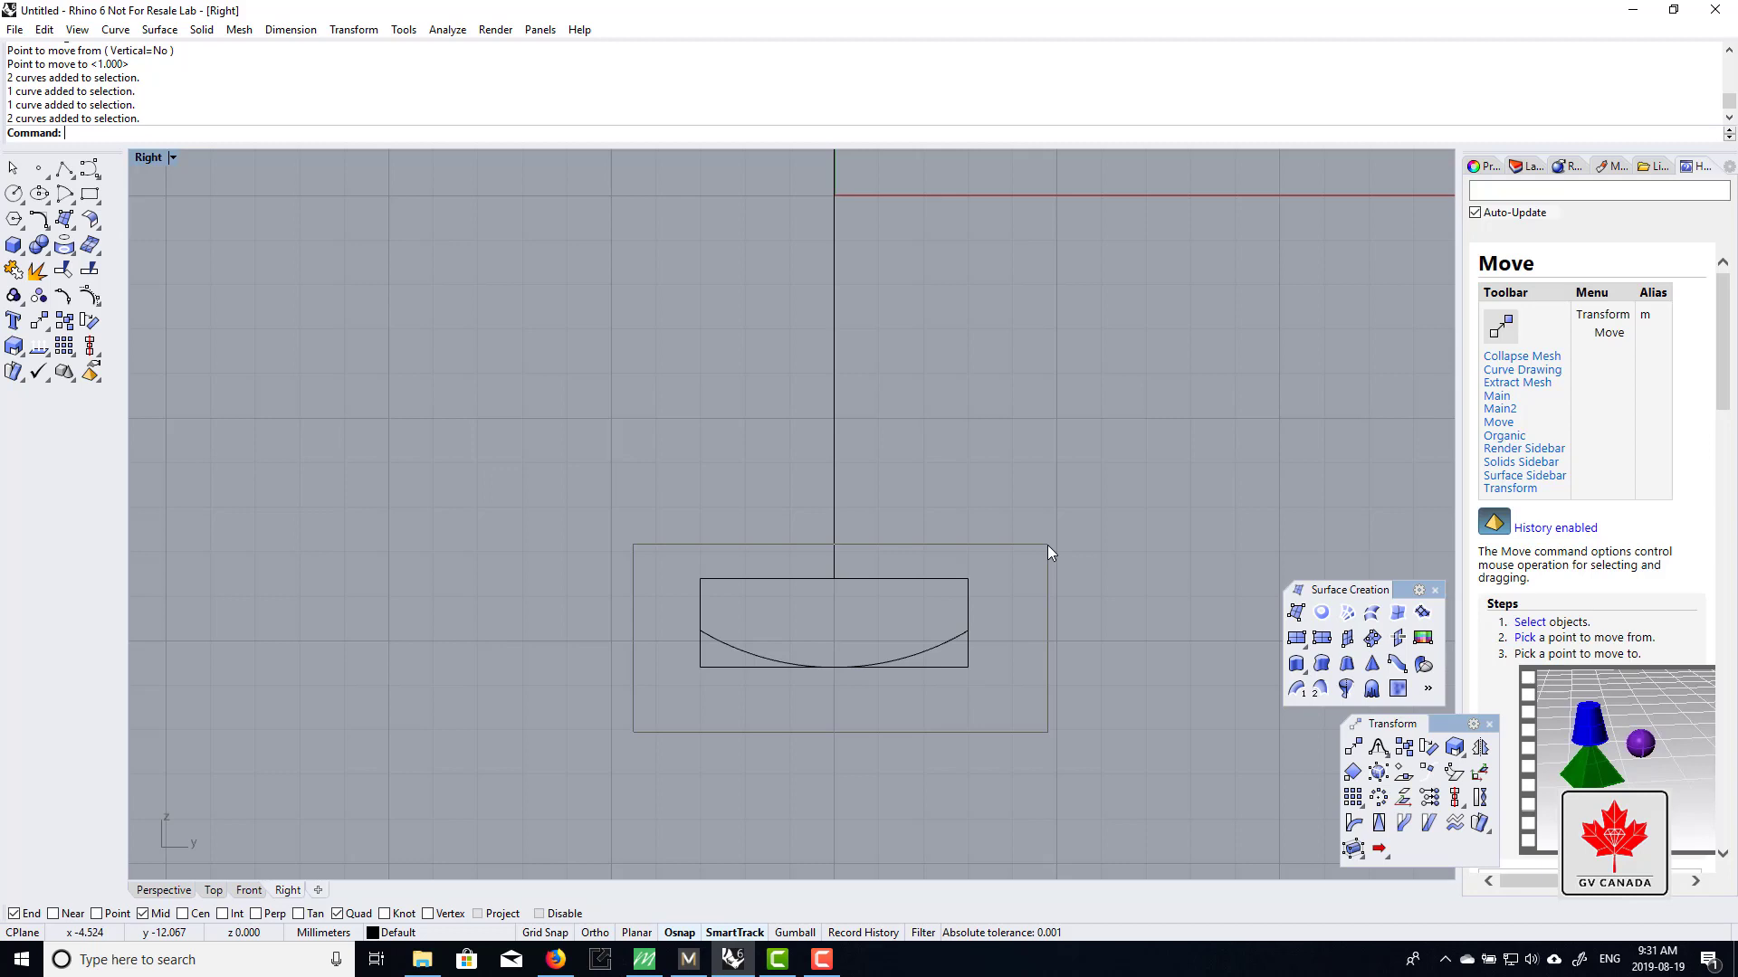
left_click_drag(1047, 545, 1037, 548)
left_click(728, 753)
left_click_drag(645, 748, 795, 612)
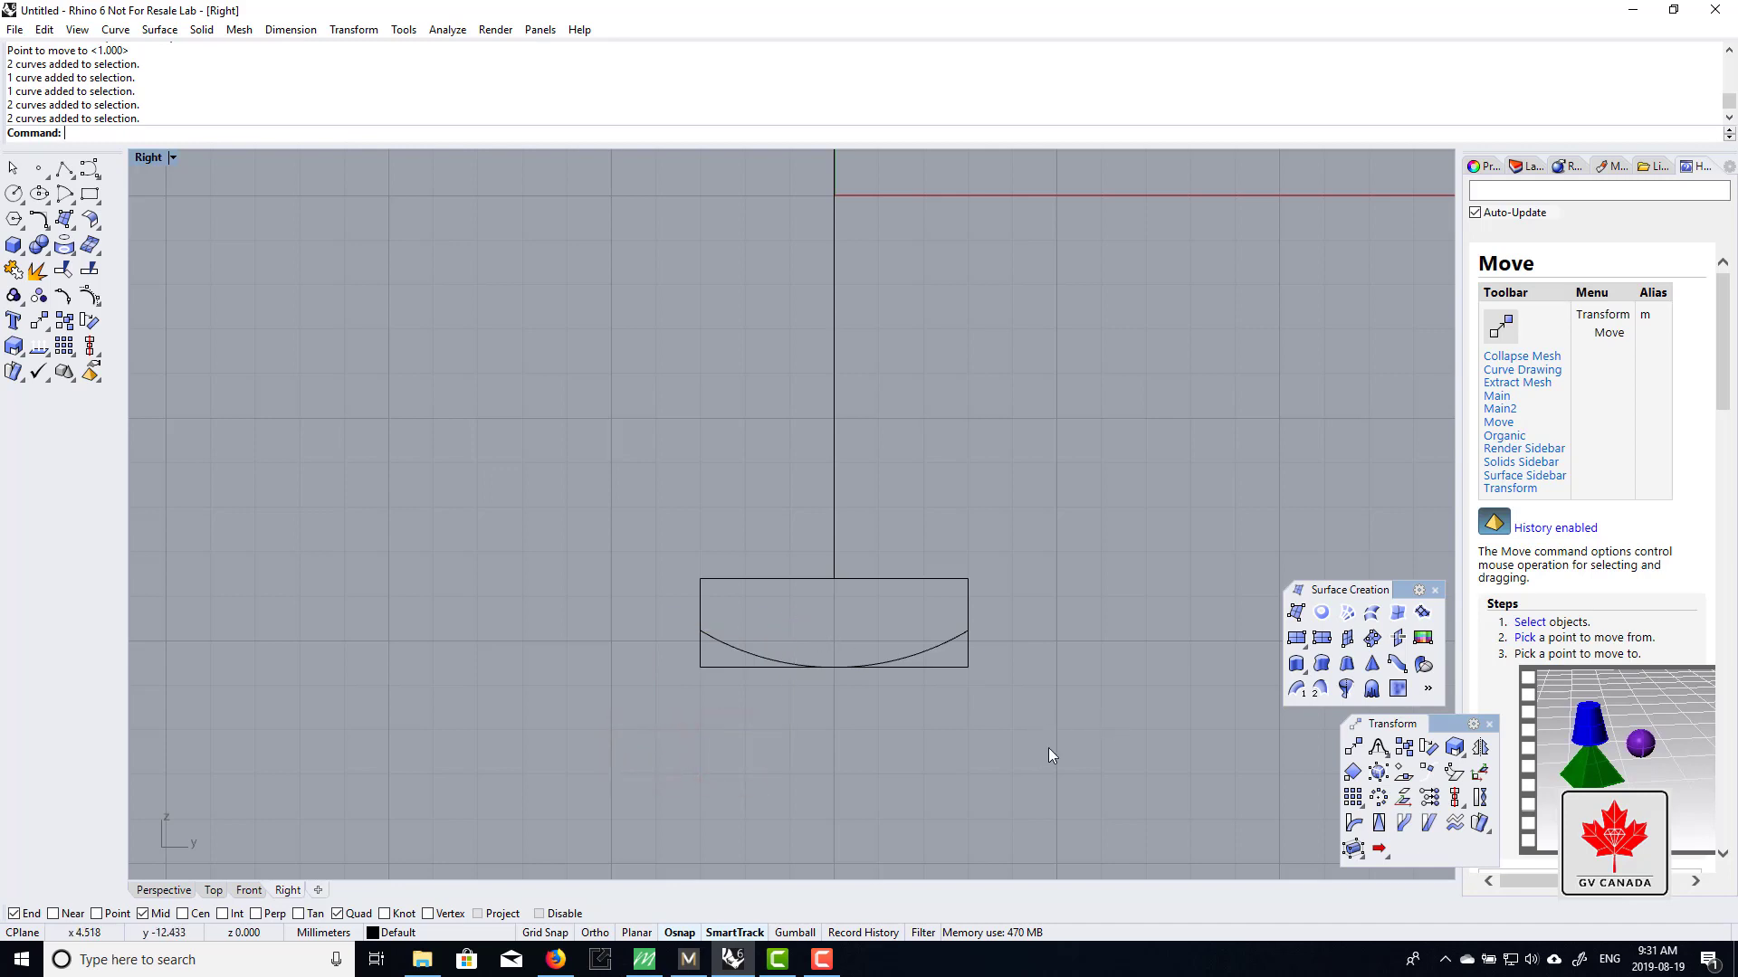
- Select the rectangle and arc together with a crossing selection that touches both curves
left_click_drag(1088, 764, 914, 600)
left_click_drag(912, 600, 913, 600)
left_click(1070, 512)
left_click_drag(991, 670, 958, 600)
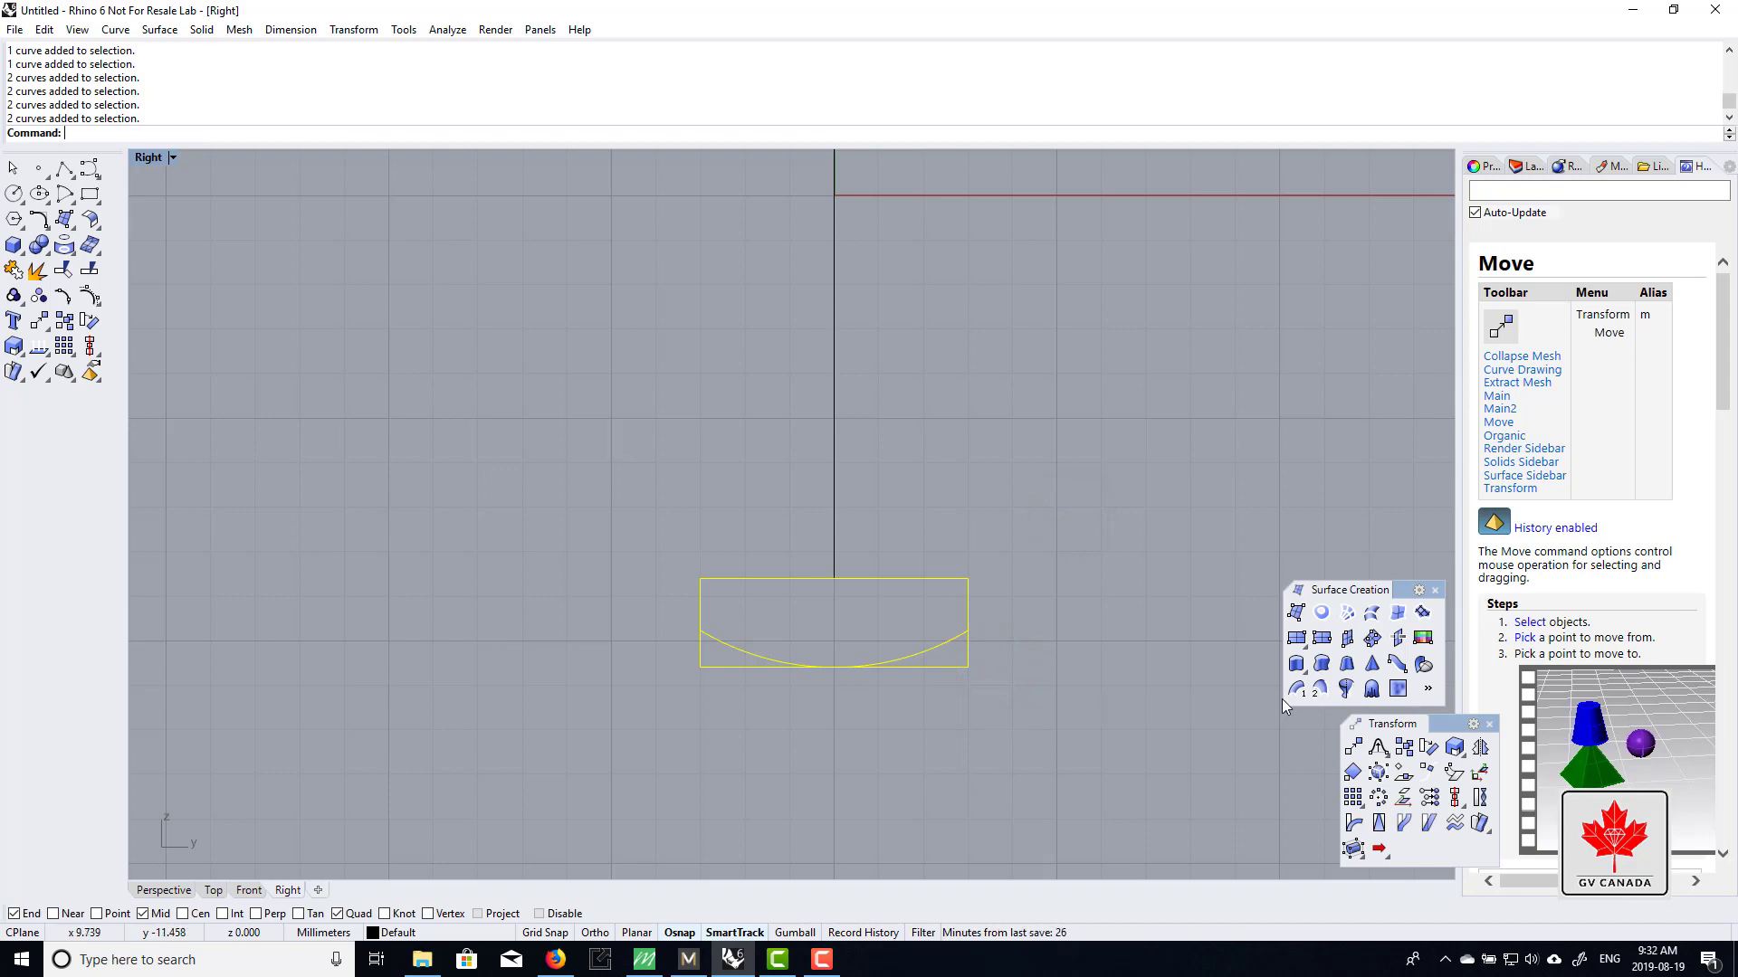
- Trim away both lower corners of the rectangle outside the arc, using the selected rectangle and arc as cutting curves
left_click(67, 274)
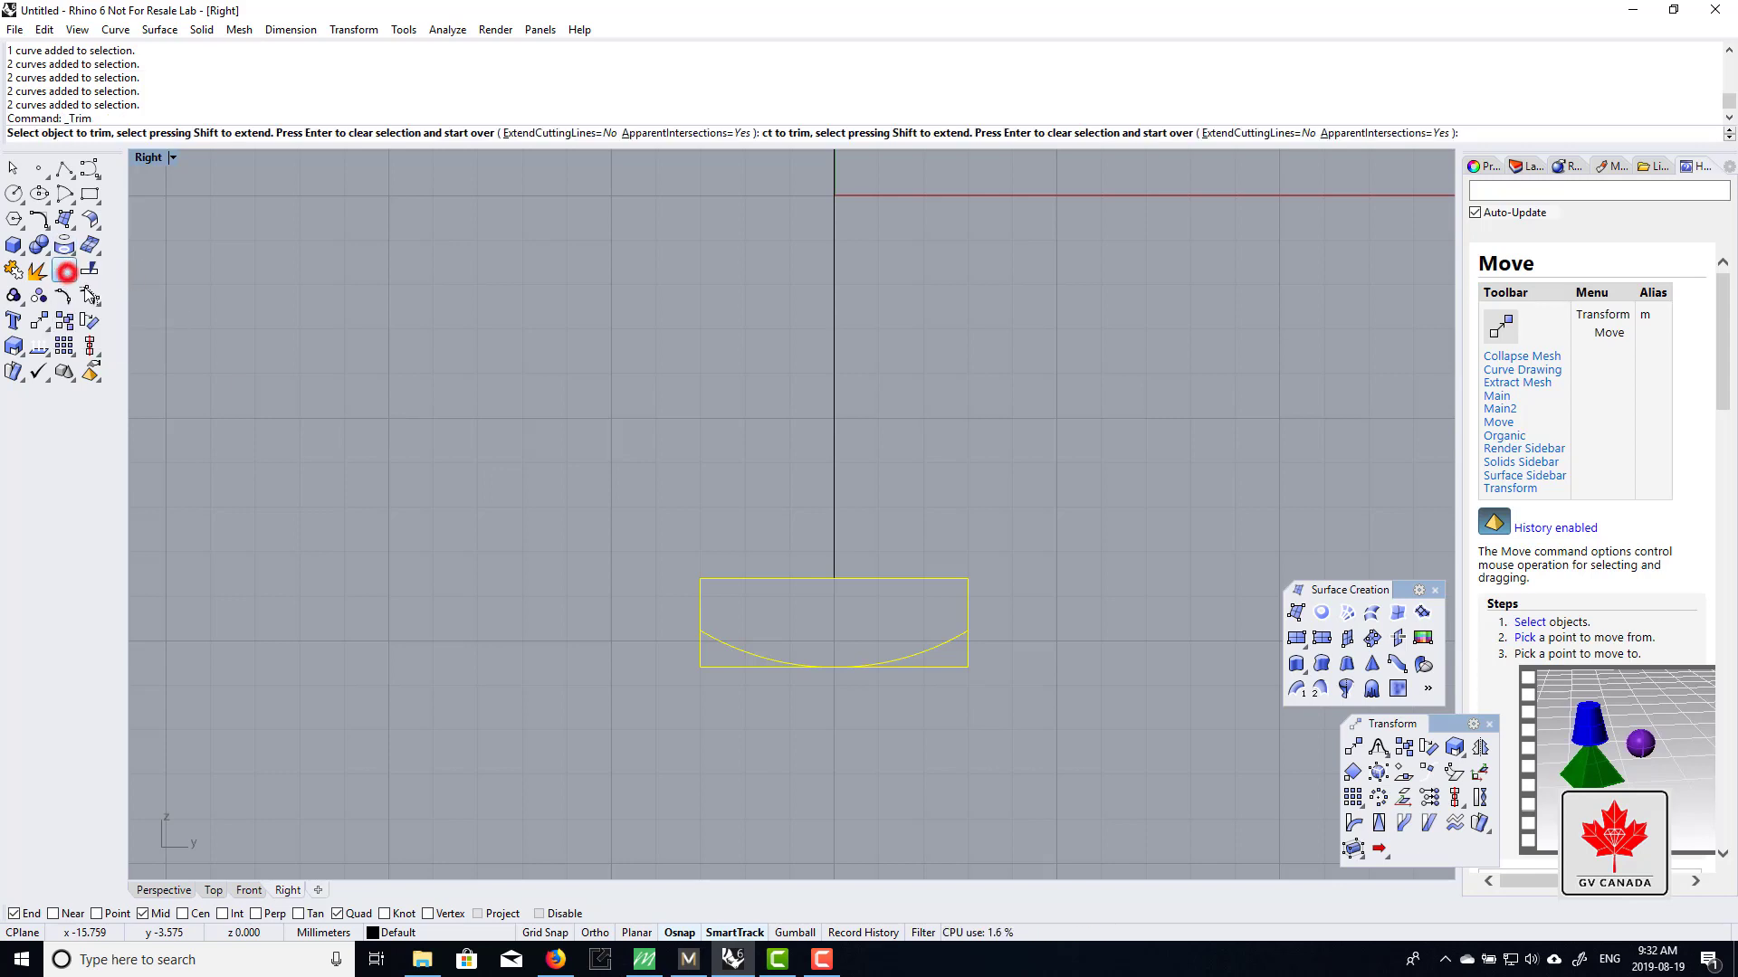
scroll(962, 665, "up", 4)
left_click(956, 668)
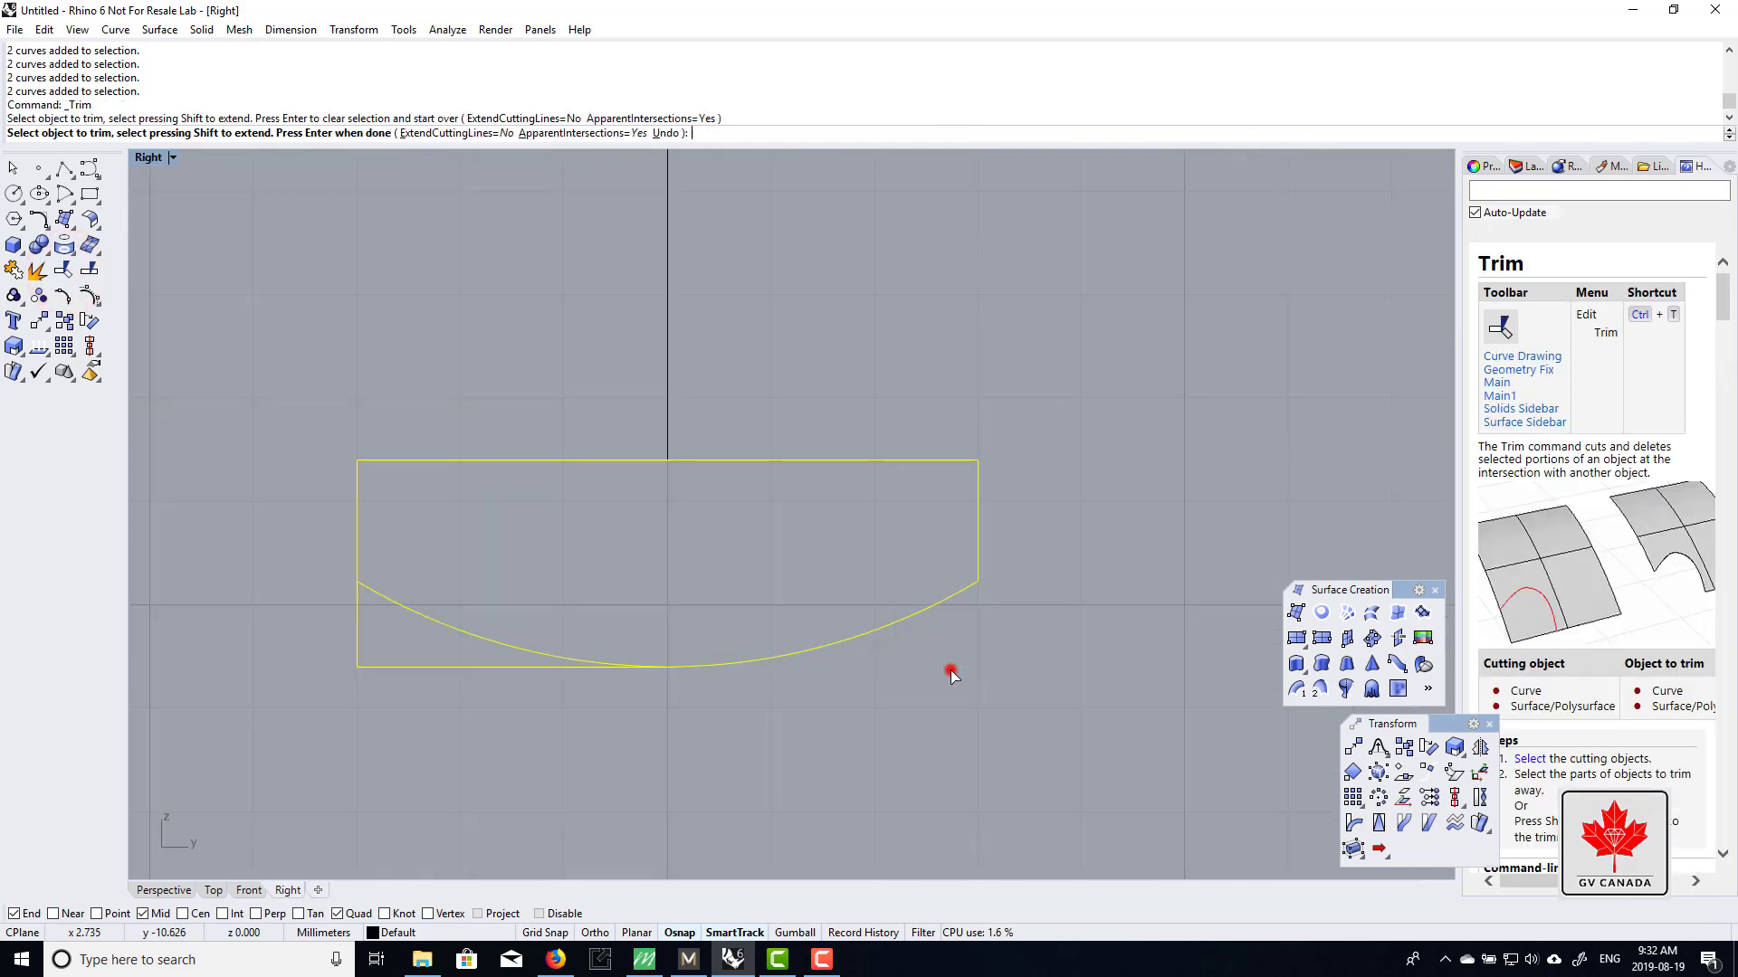
left_click(554, 674)
scroll(693, 672, "up", 2)
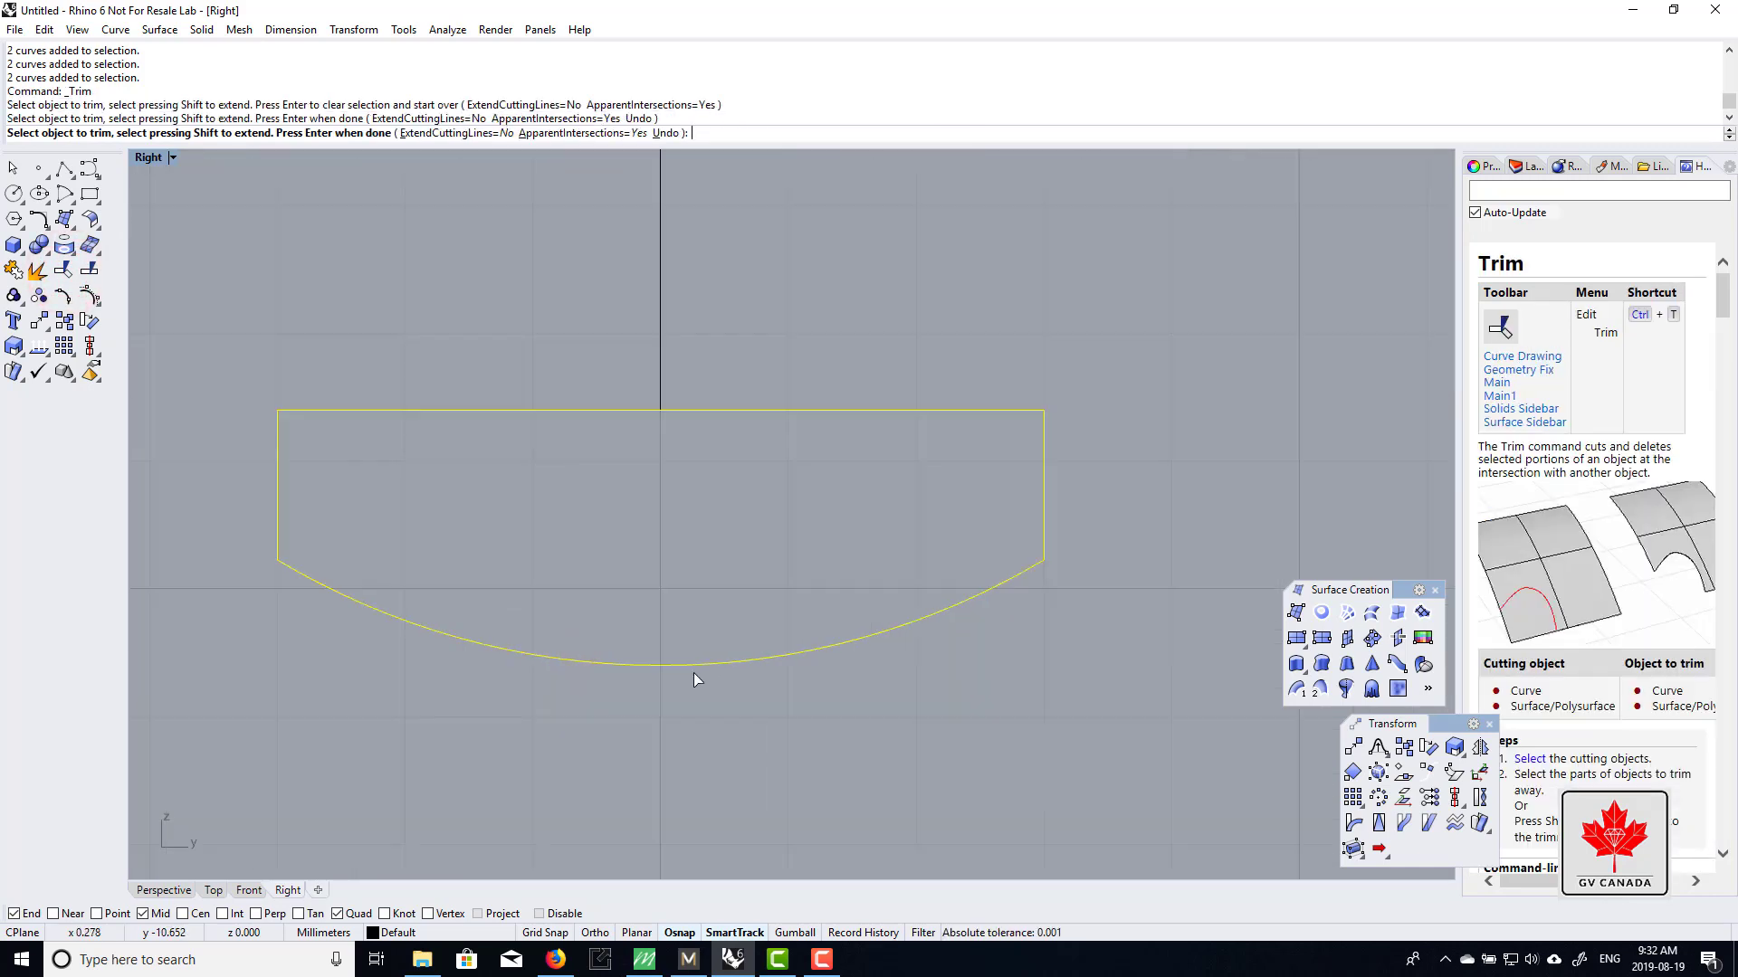
scroll(693, 672, "up", 2)
scroll(866, 688, "down", 3)
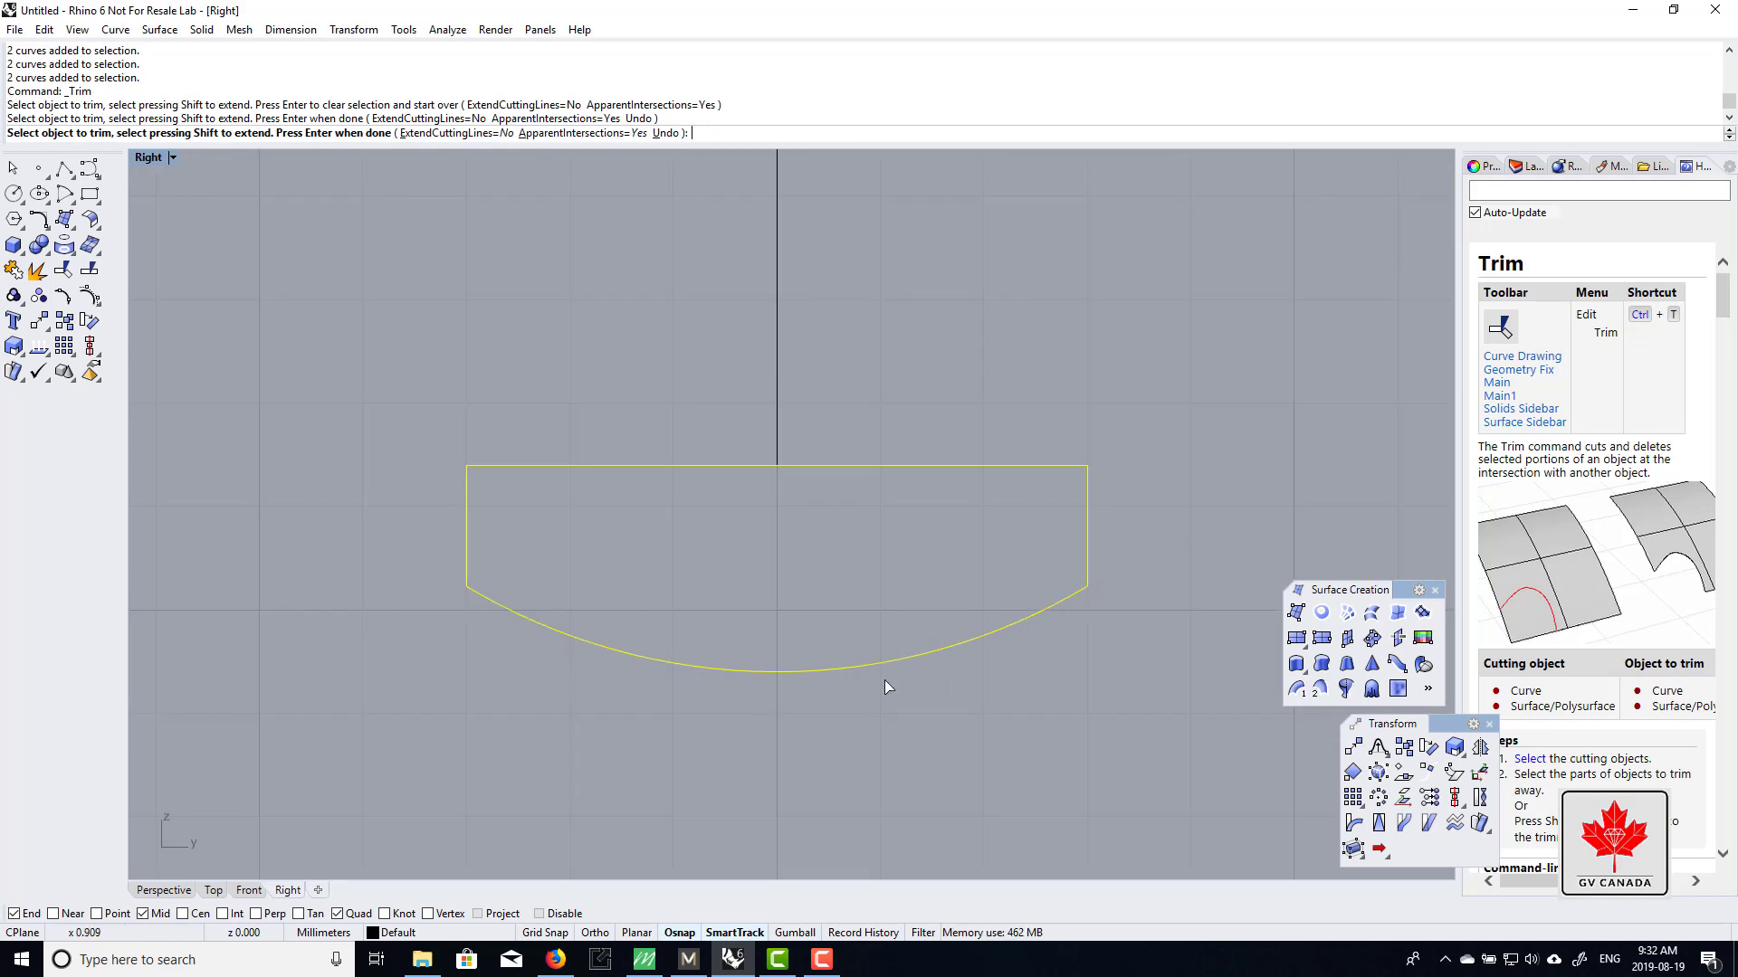
scroll(792, 676, "up", 3)
scroll(849, 692, "down", 5)
right_click_drag(906, 674, 890, 643)
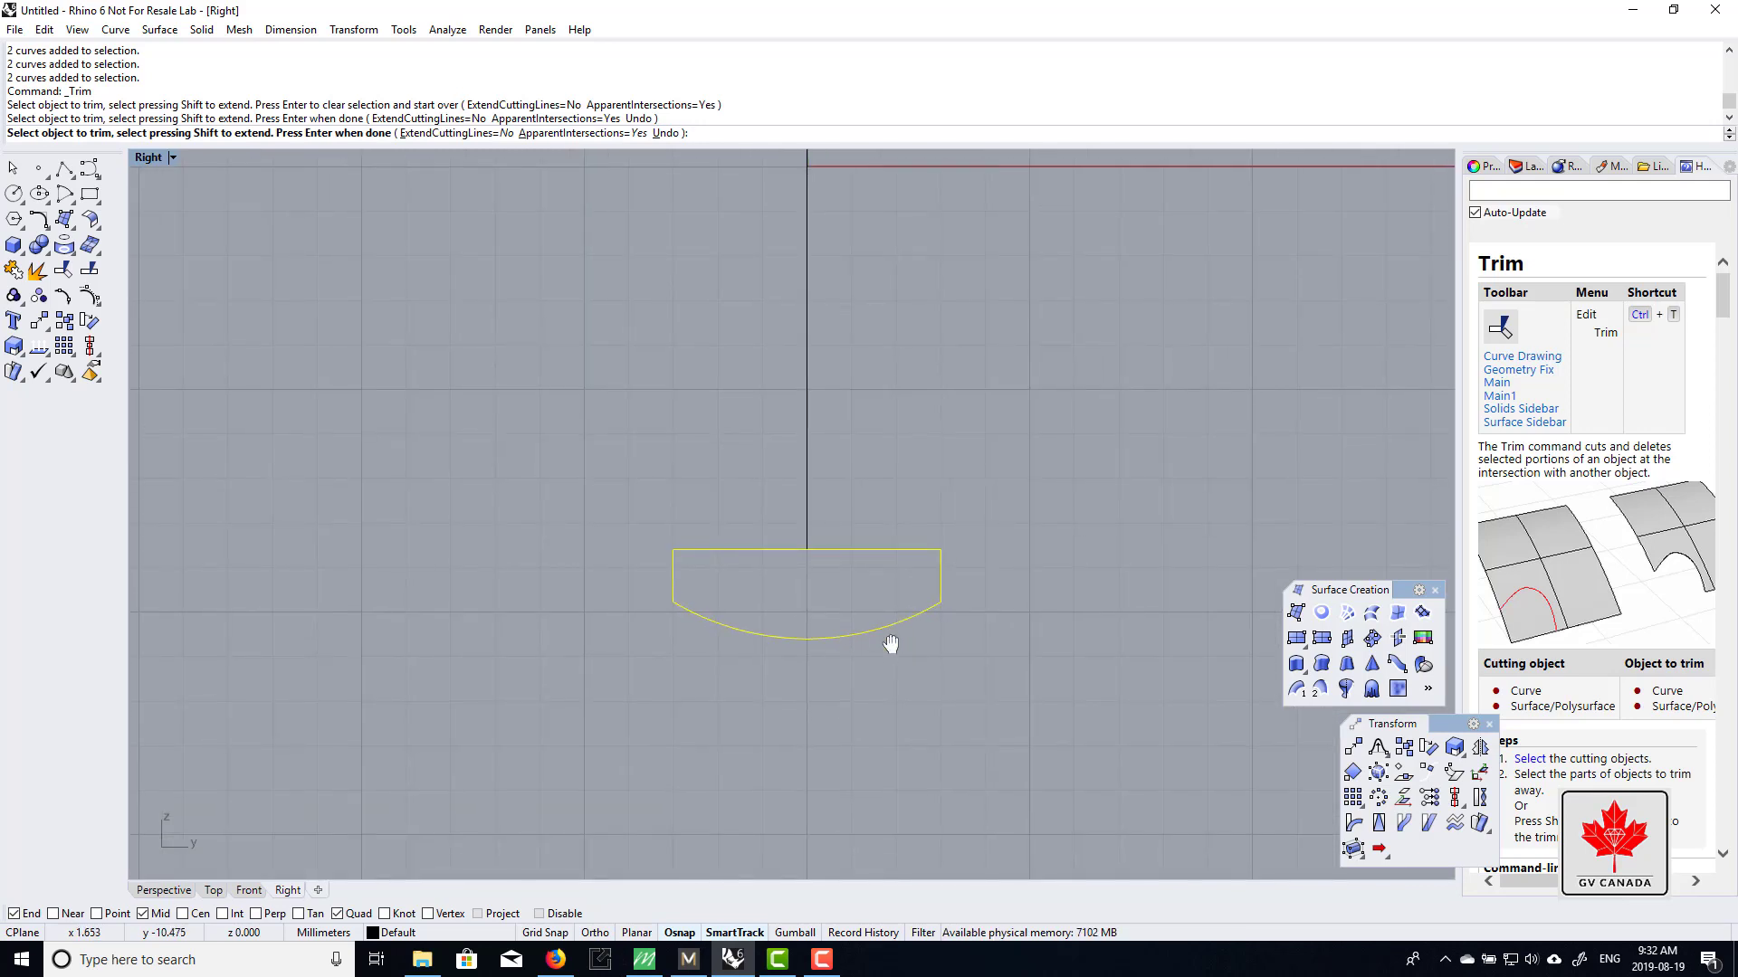
right_click(882, 634)
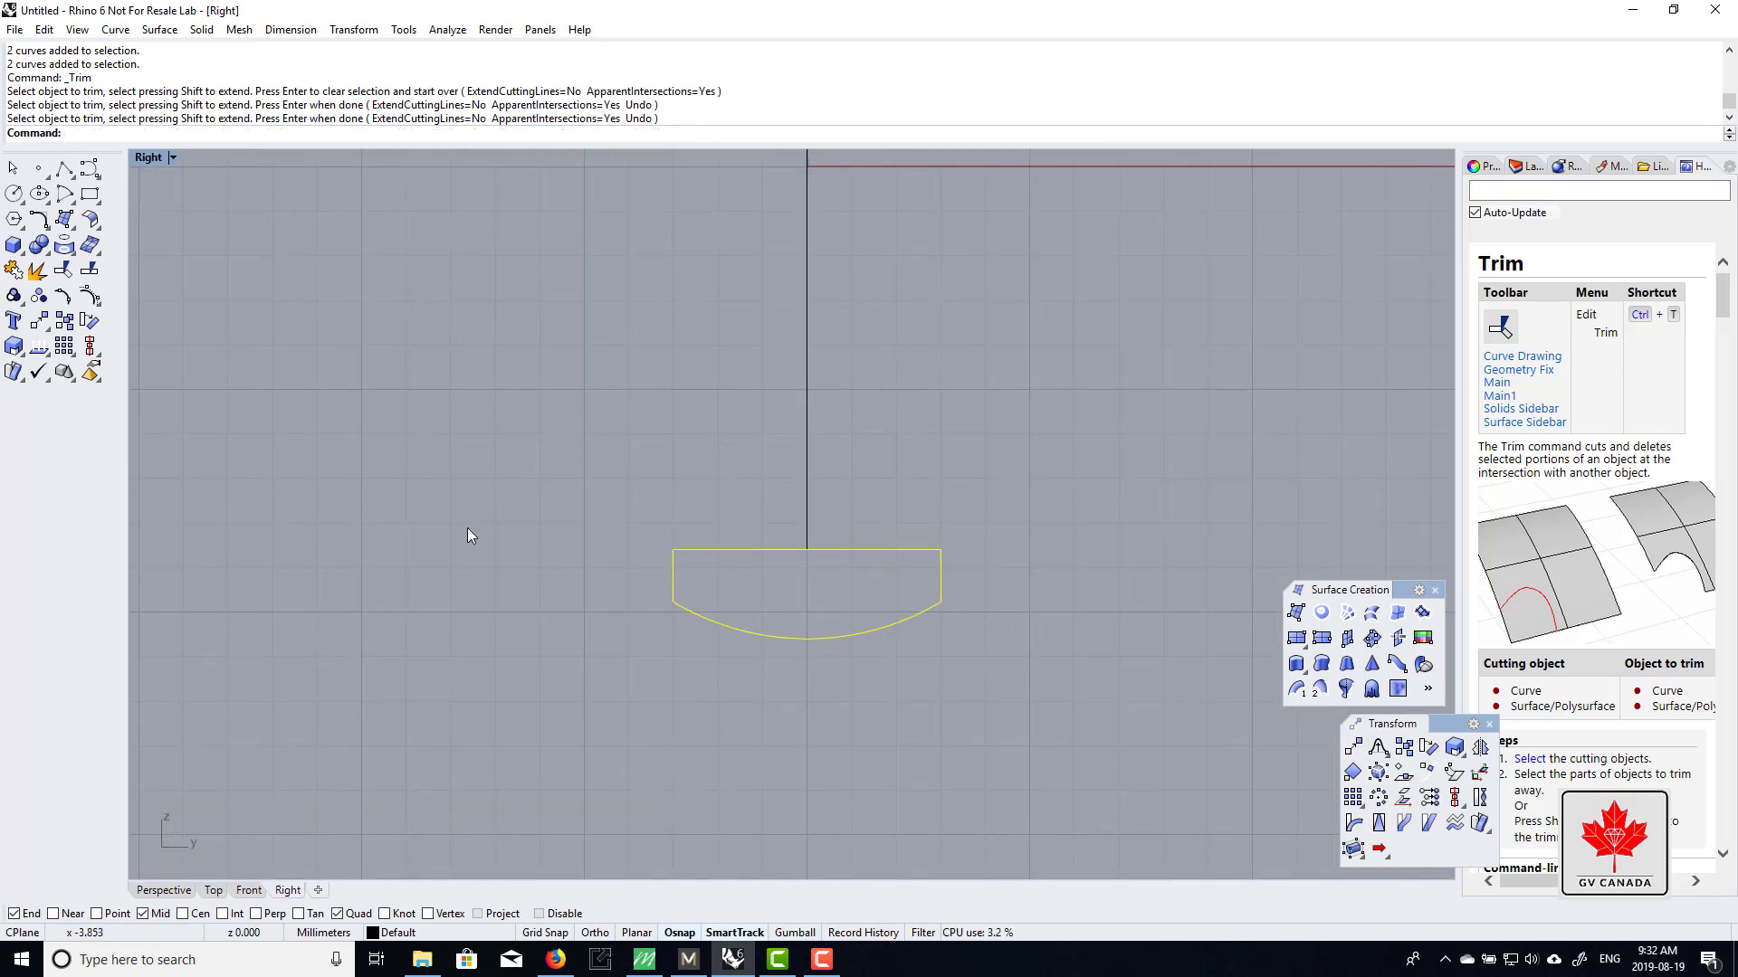
- Join the arc and the remaining rectangle segments into one closed profile curve, and clear the selection
left_click(797, 672)
left_click(826, 636)
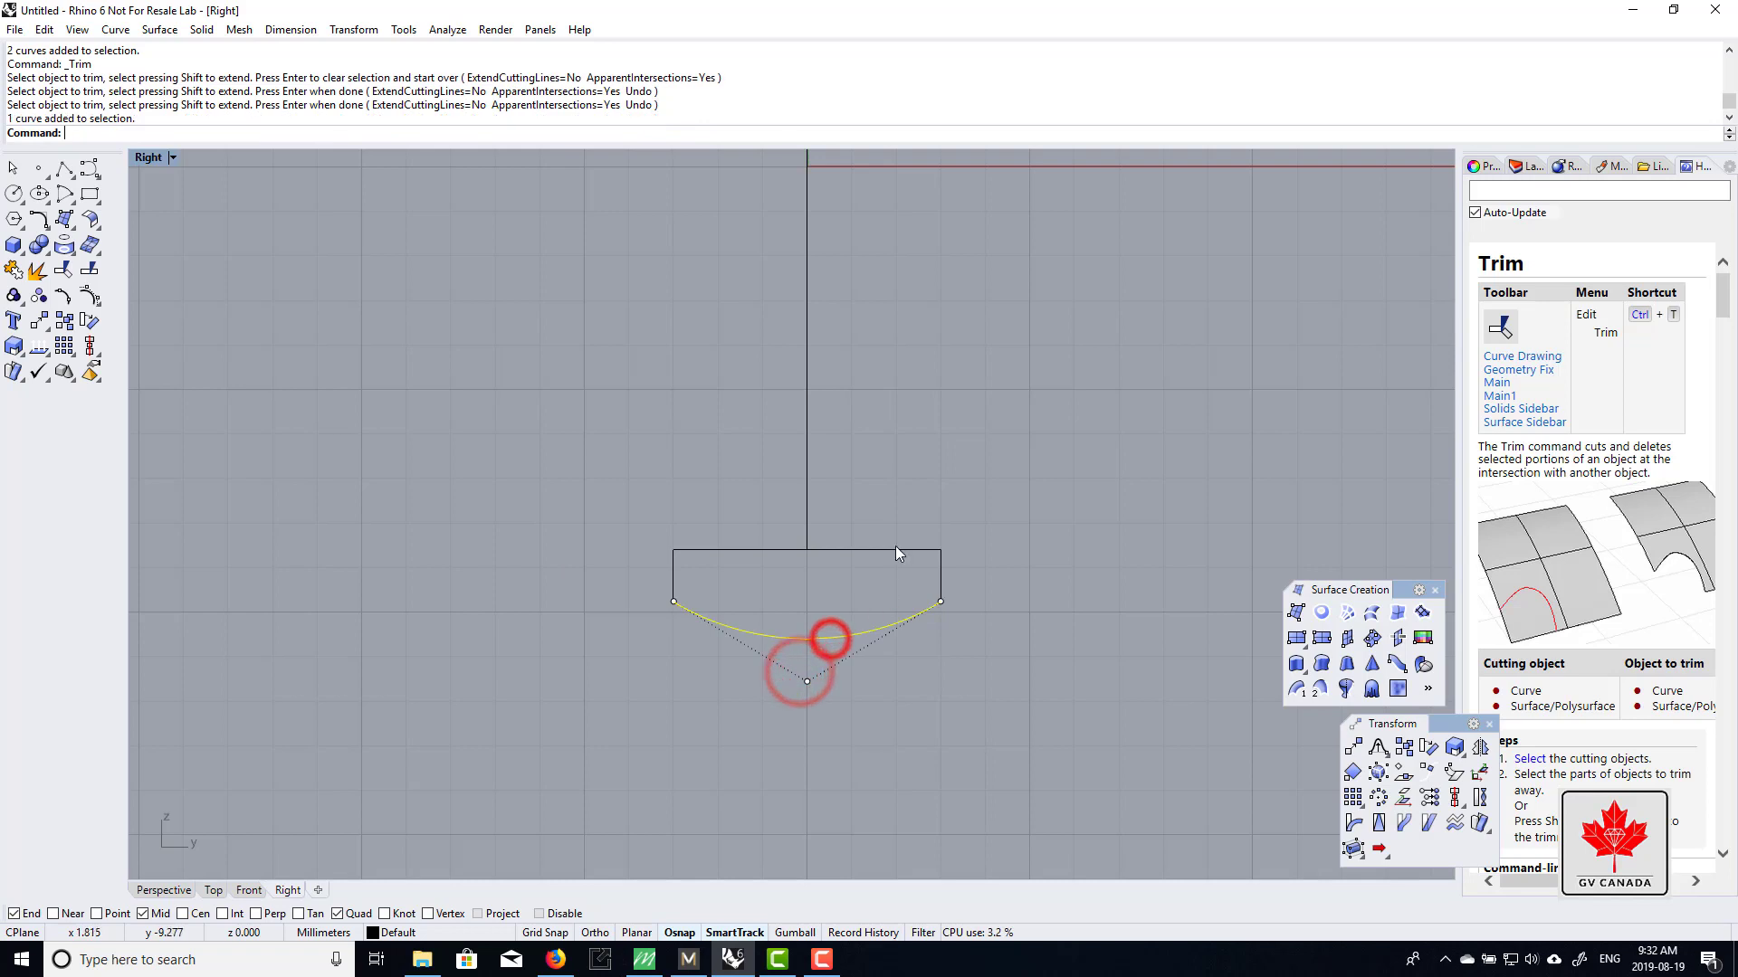
left_click(894, 546)
left_click(670, 517)
left_click_drag(625, 516, 964, 664)
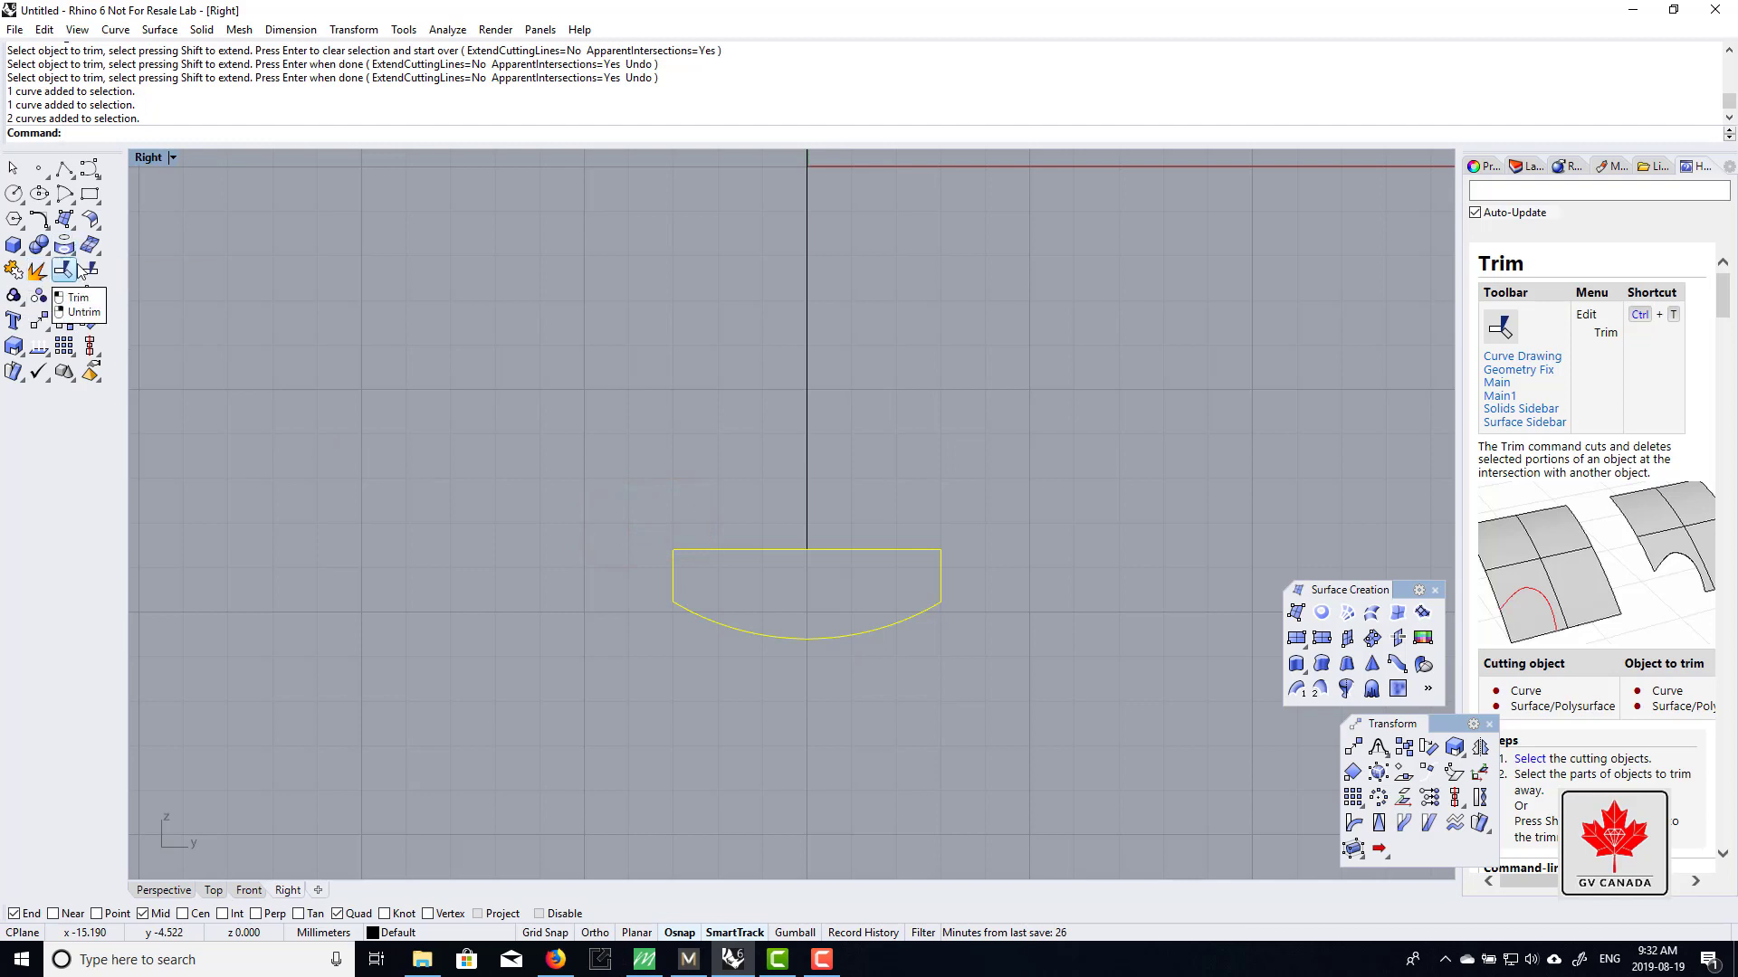
left_click(18, 275)
left_click(601, 387)
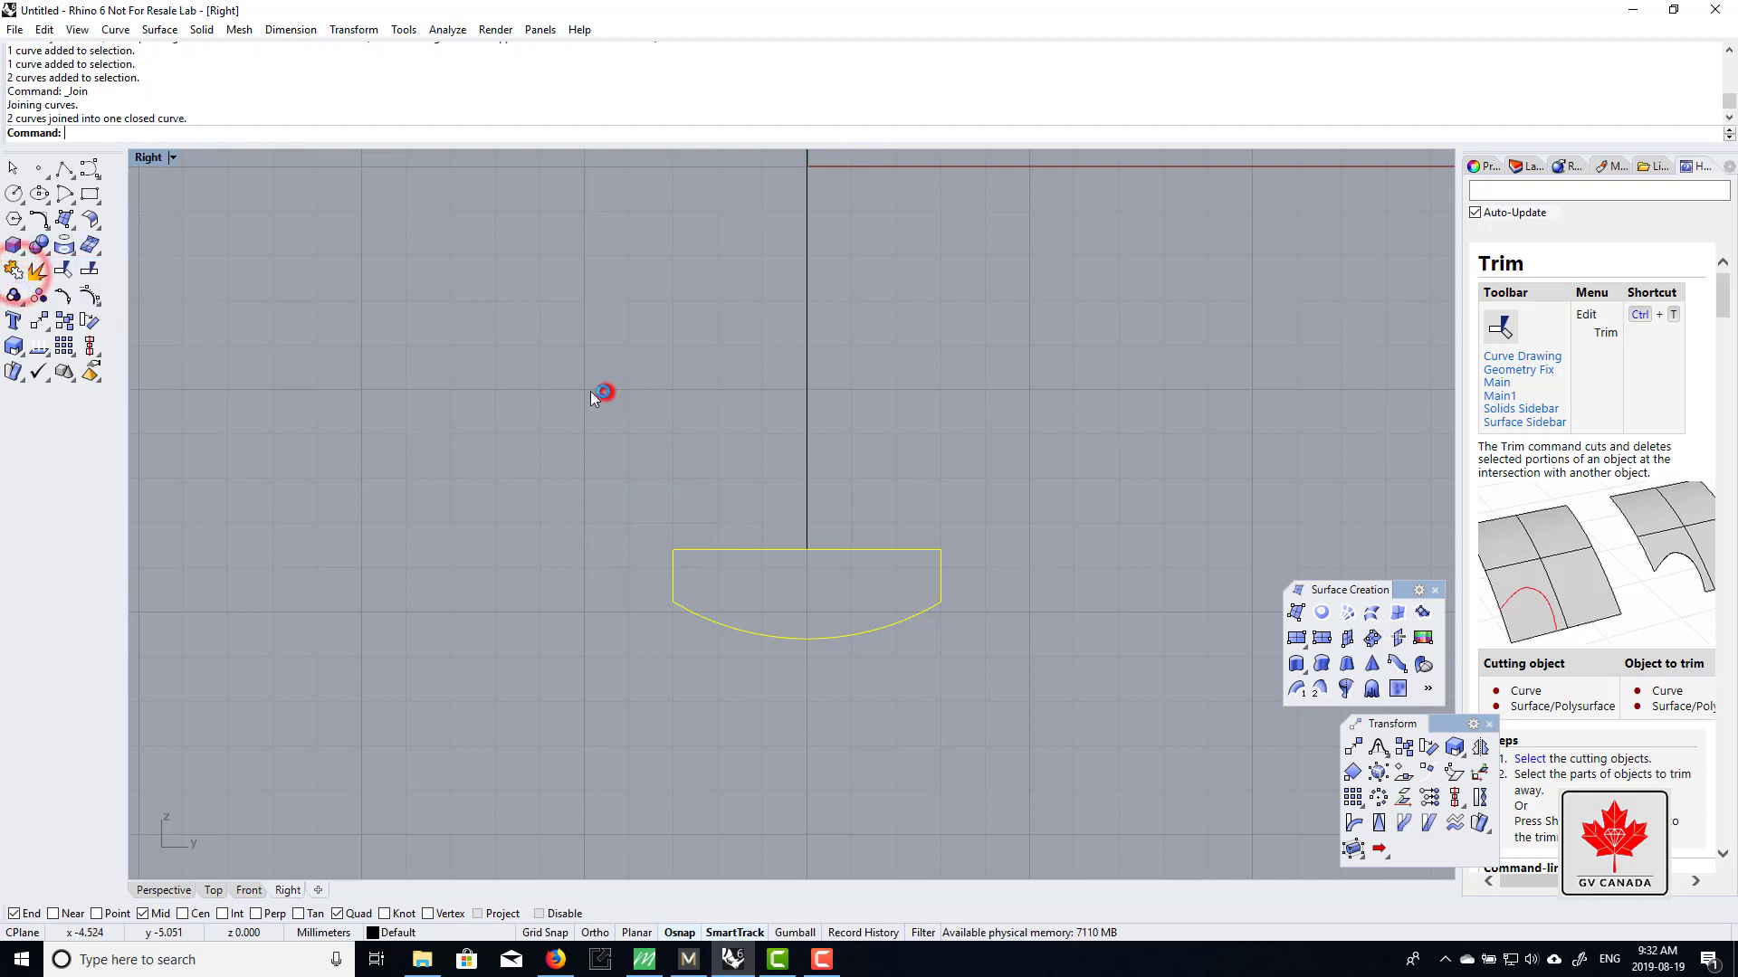
left_click(328, 294)
- In the Perspective view, sweep the domed profile along the circle with Sweep 1 Rail, using Freeform frame style and unchanged cross sections
double_click(155, 158)
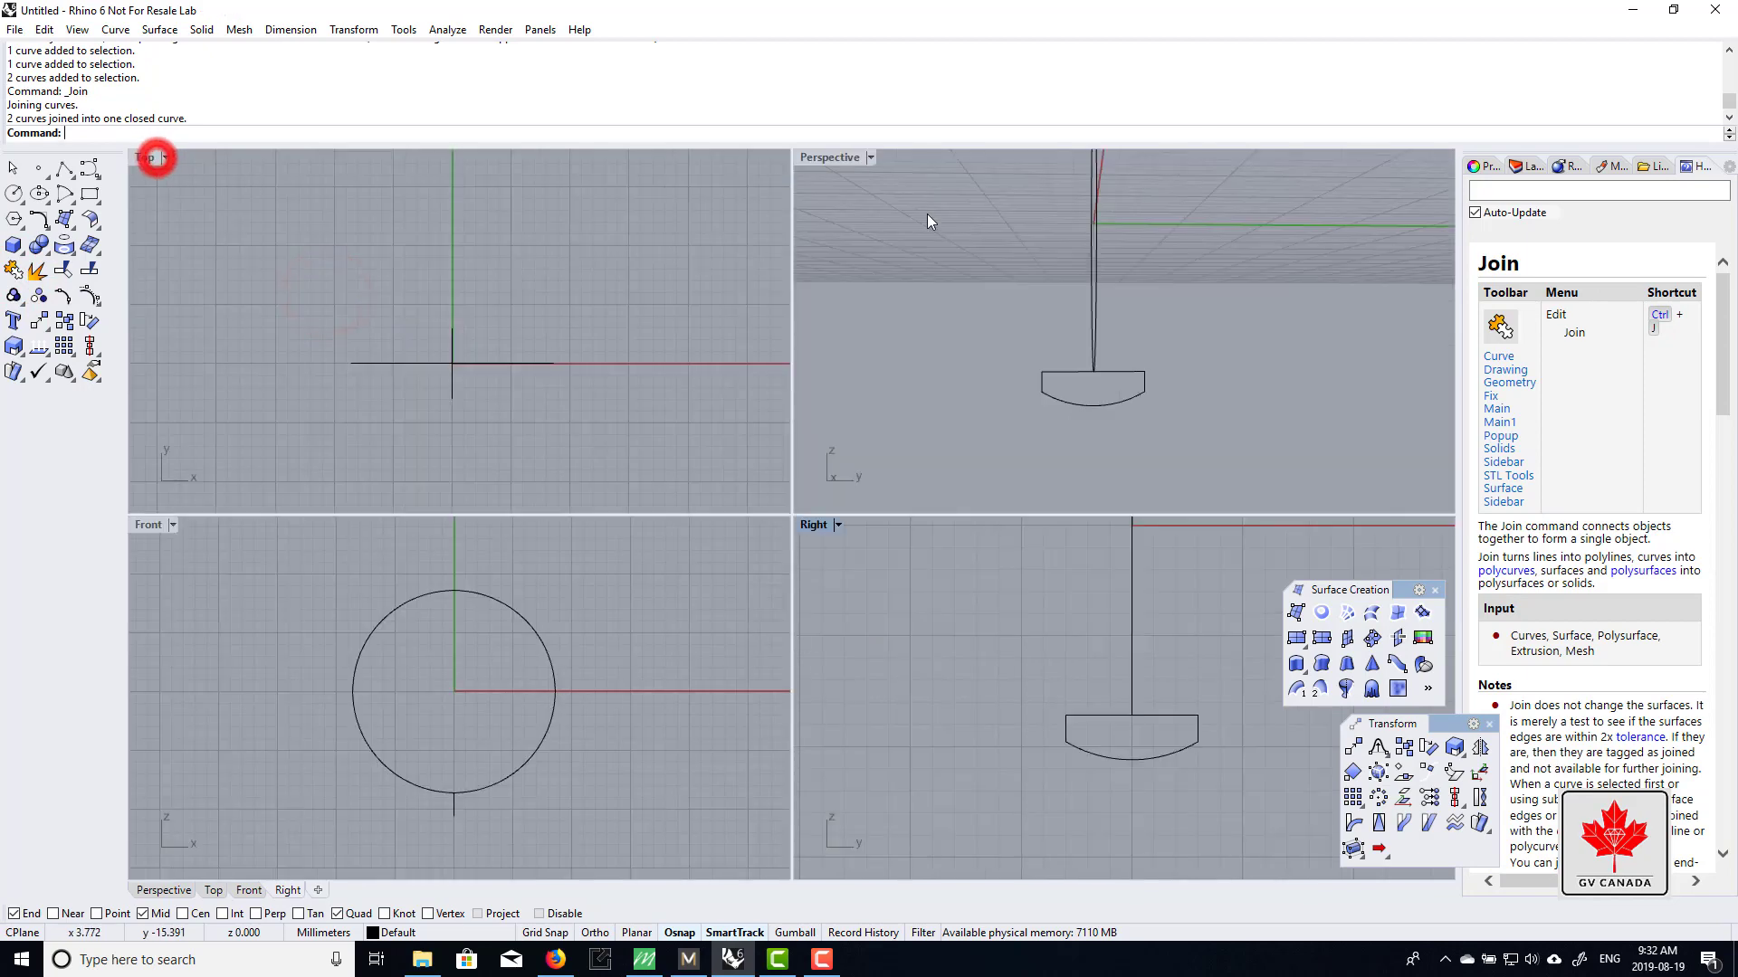
left_click(850, 158)
double_click(850, 159)
right_click_drag(845, 159, 807, 588)
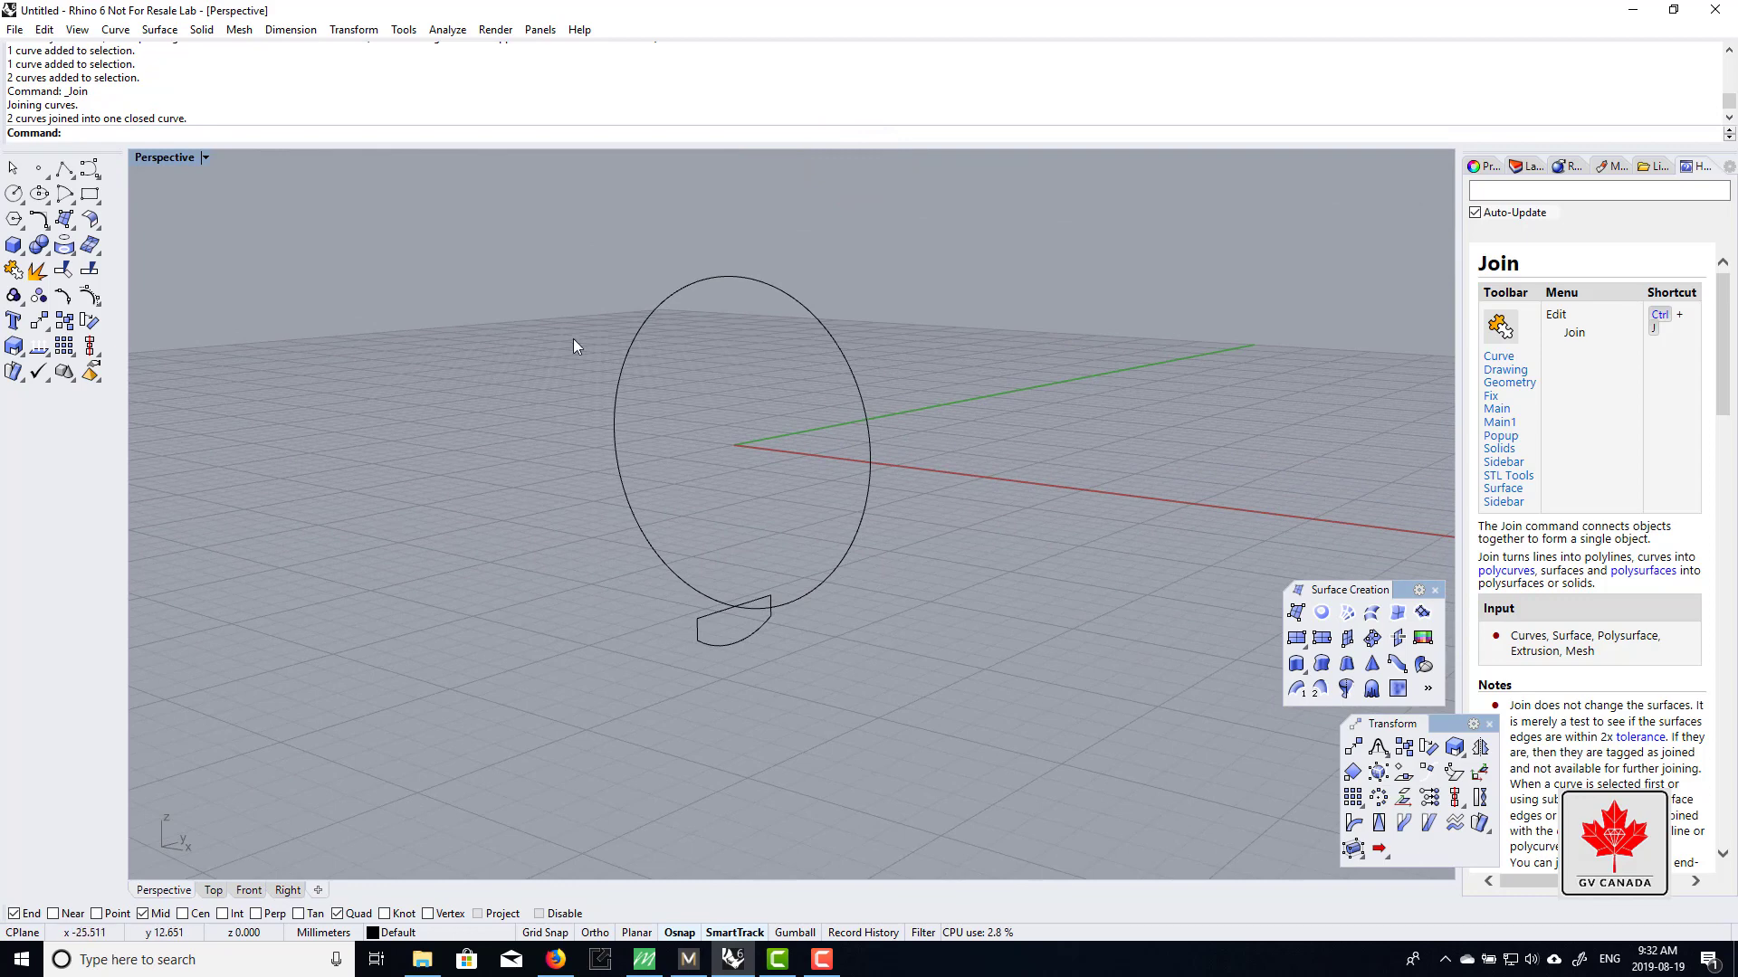
left_click(823, 579)
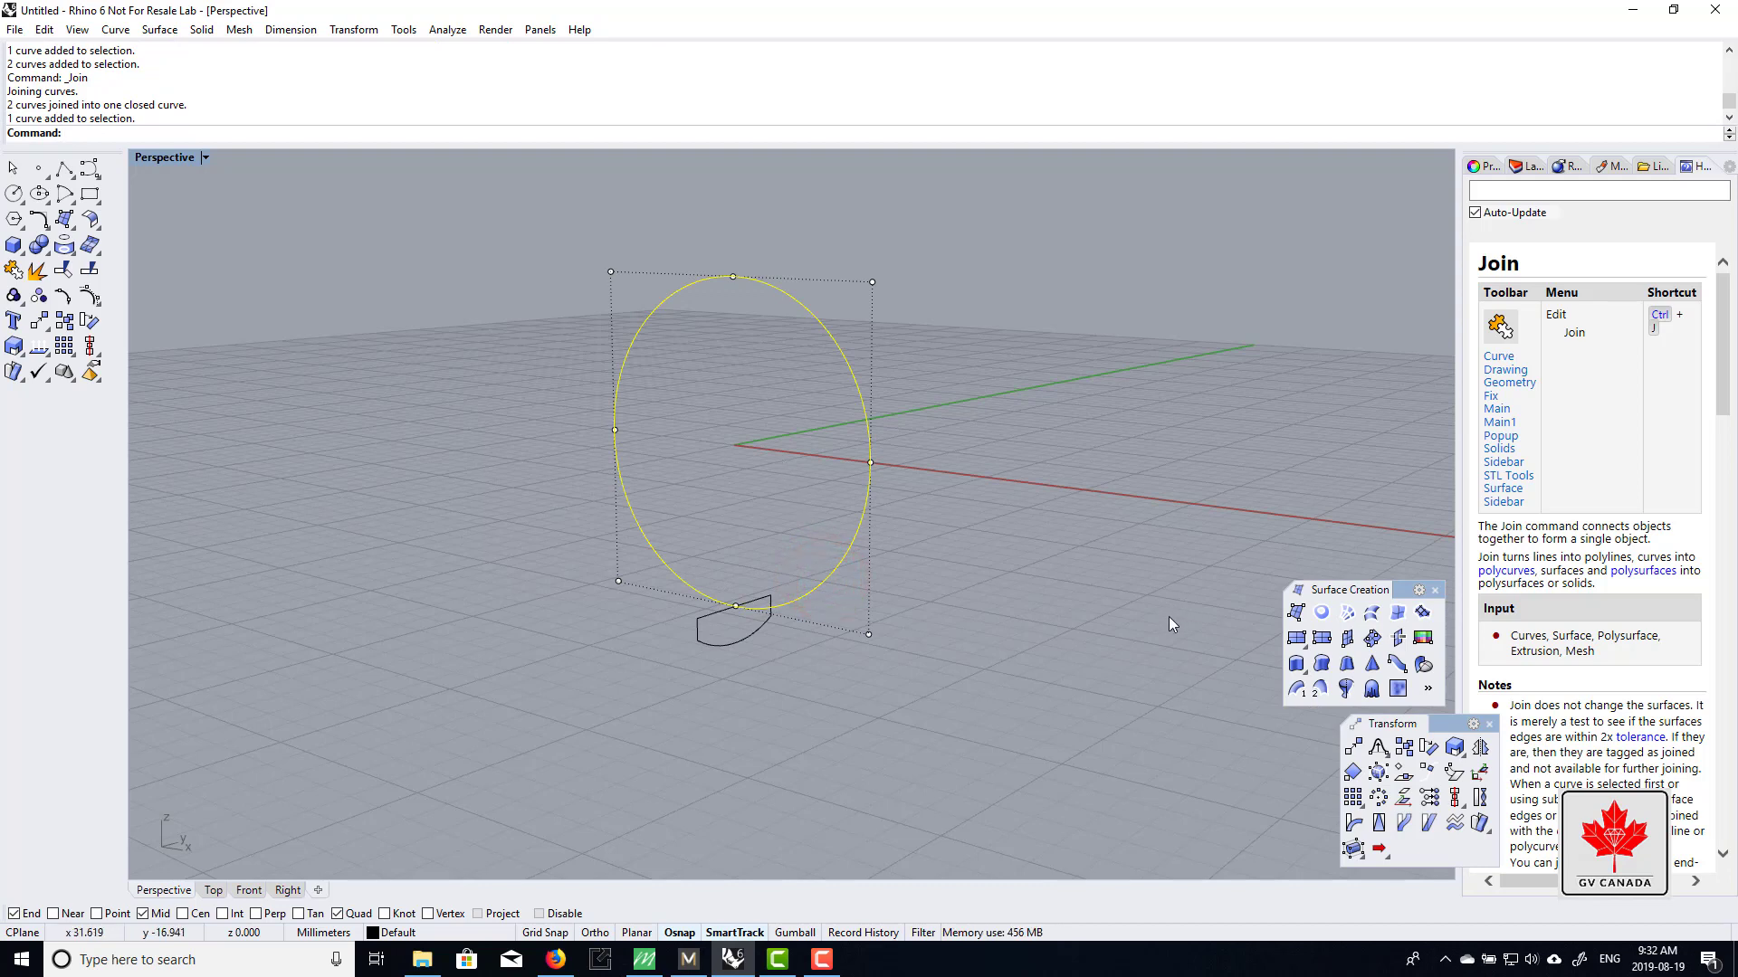
left_click(1295, 690)
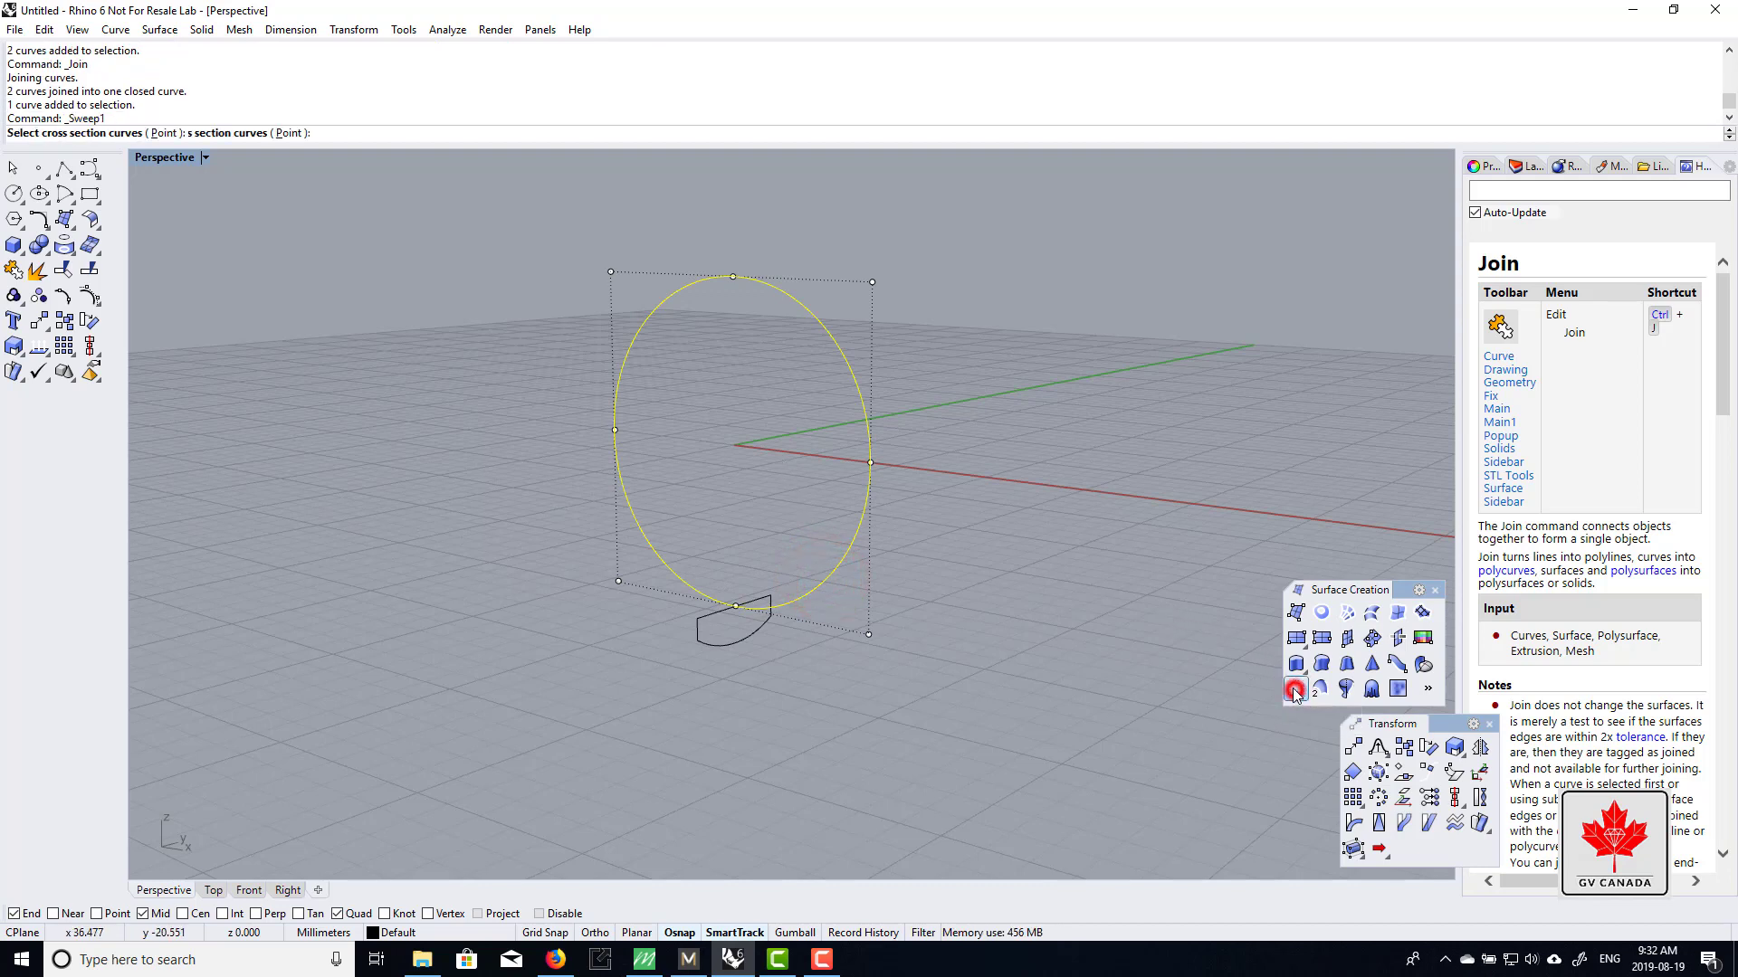
left_click(748, 636)
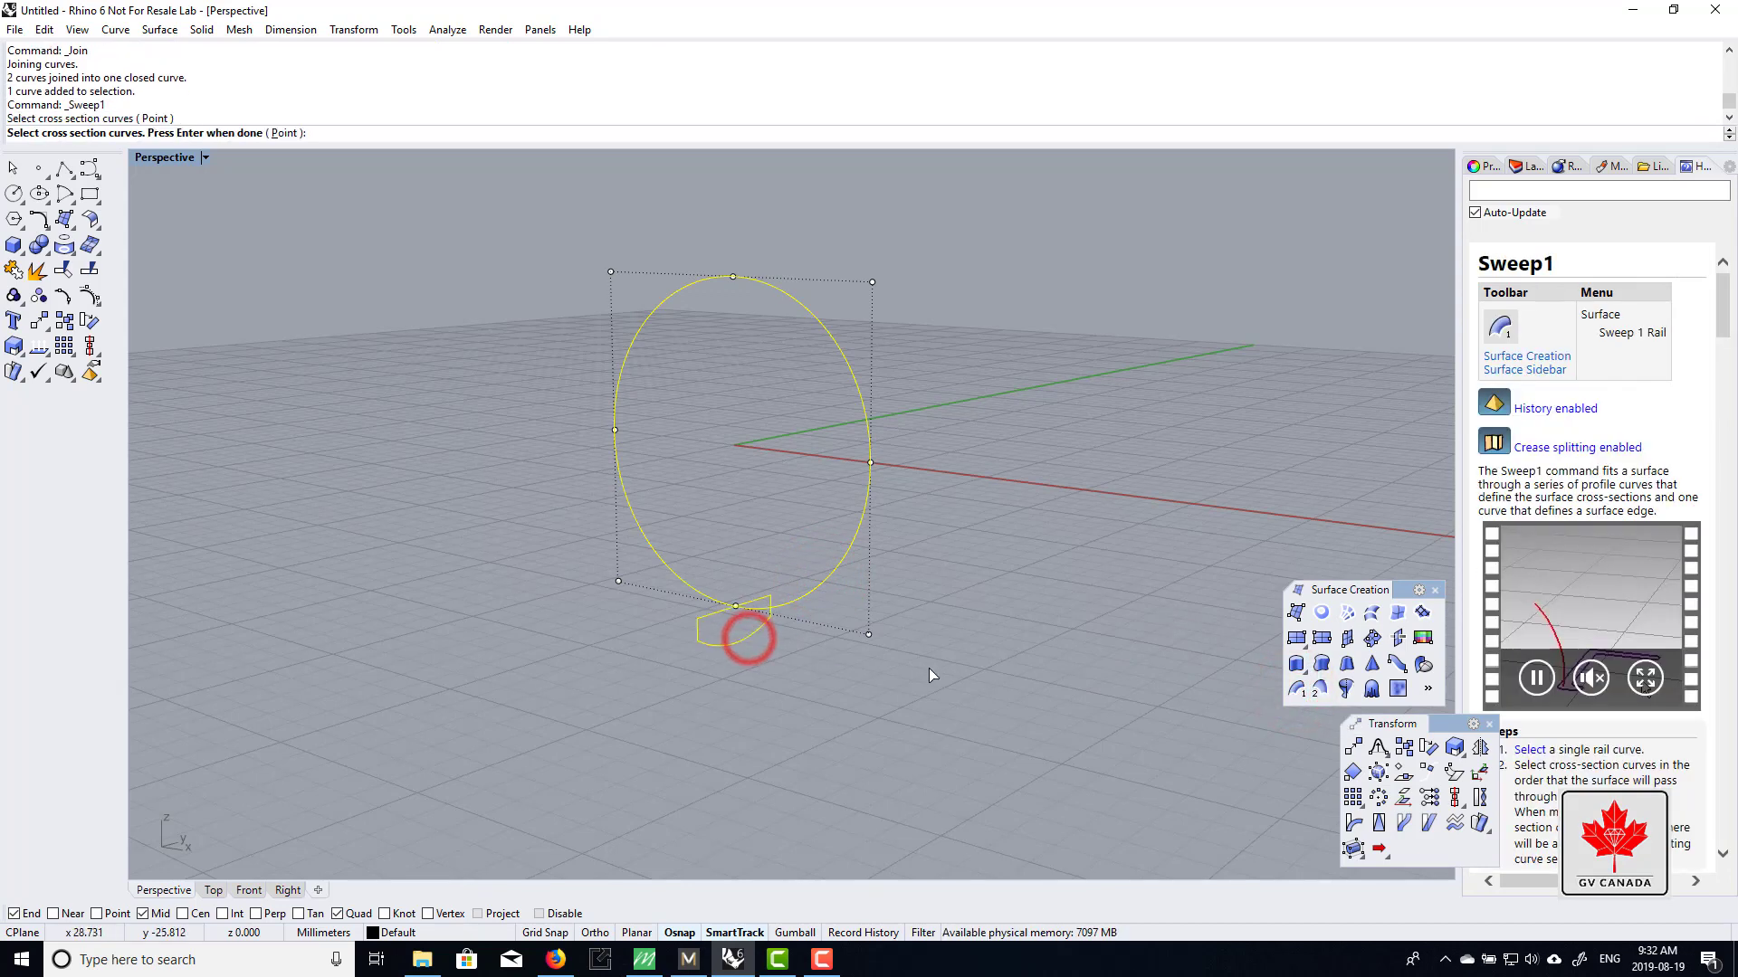
right_click_drag(895, 668, 698, 664)
key("Return")
scroll(746, 672, "up", 5)
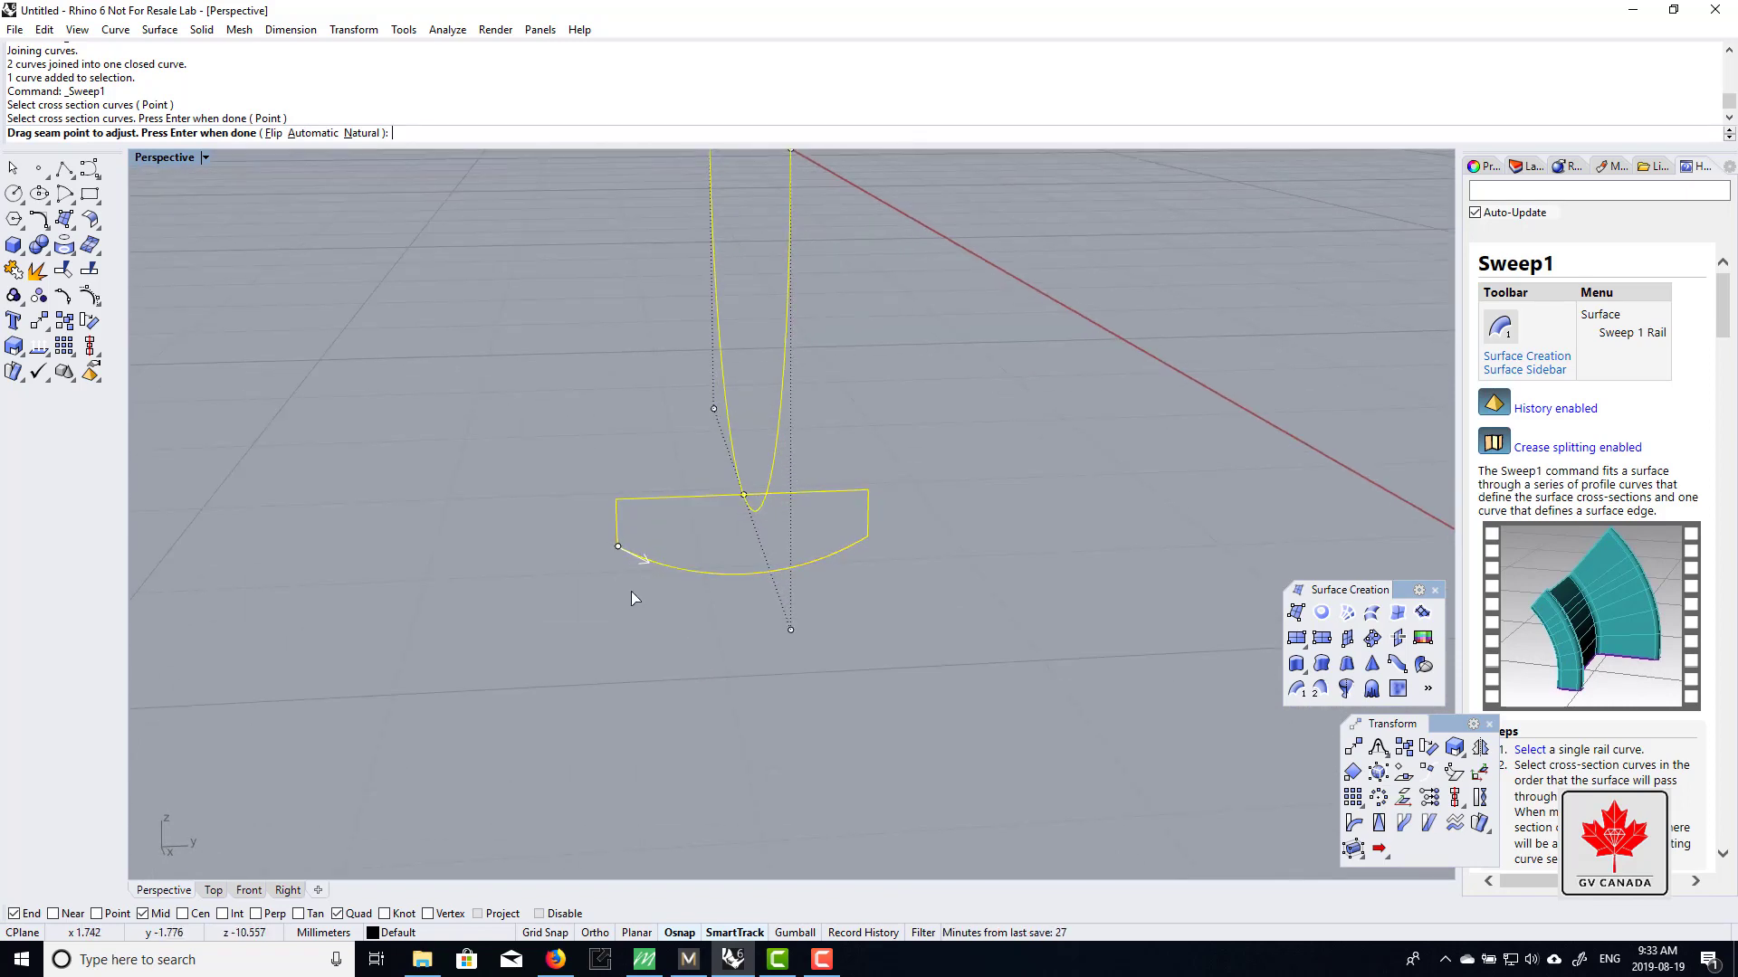
right_click_drag(731, 637, 704, 637)
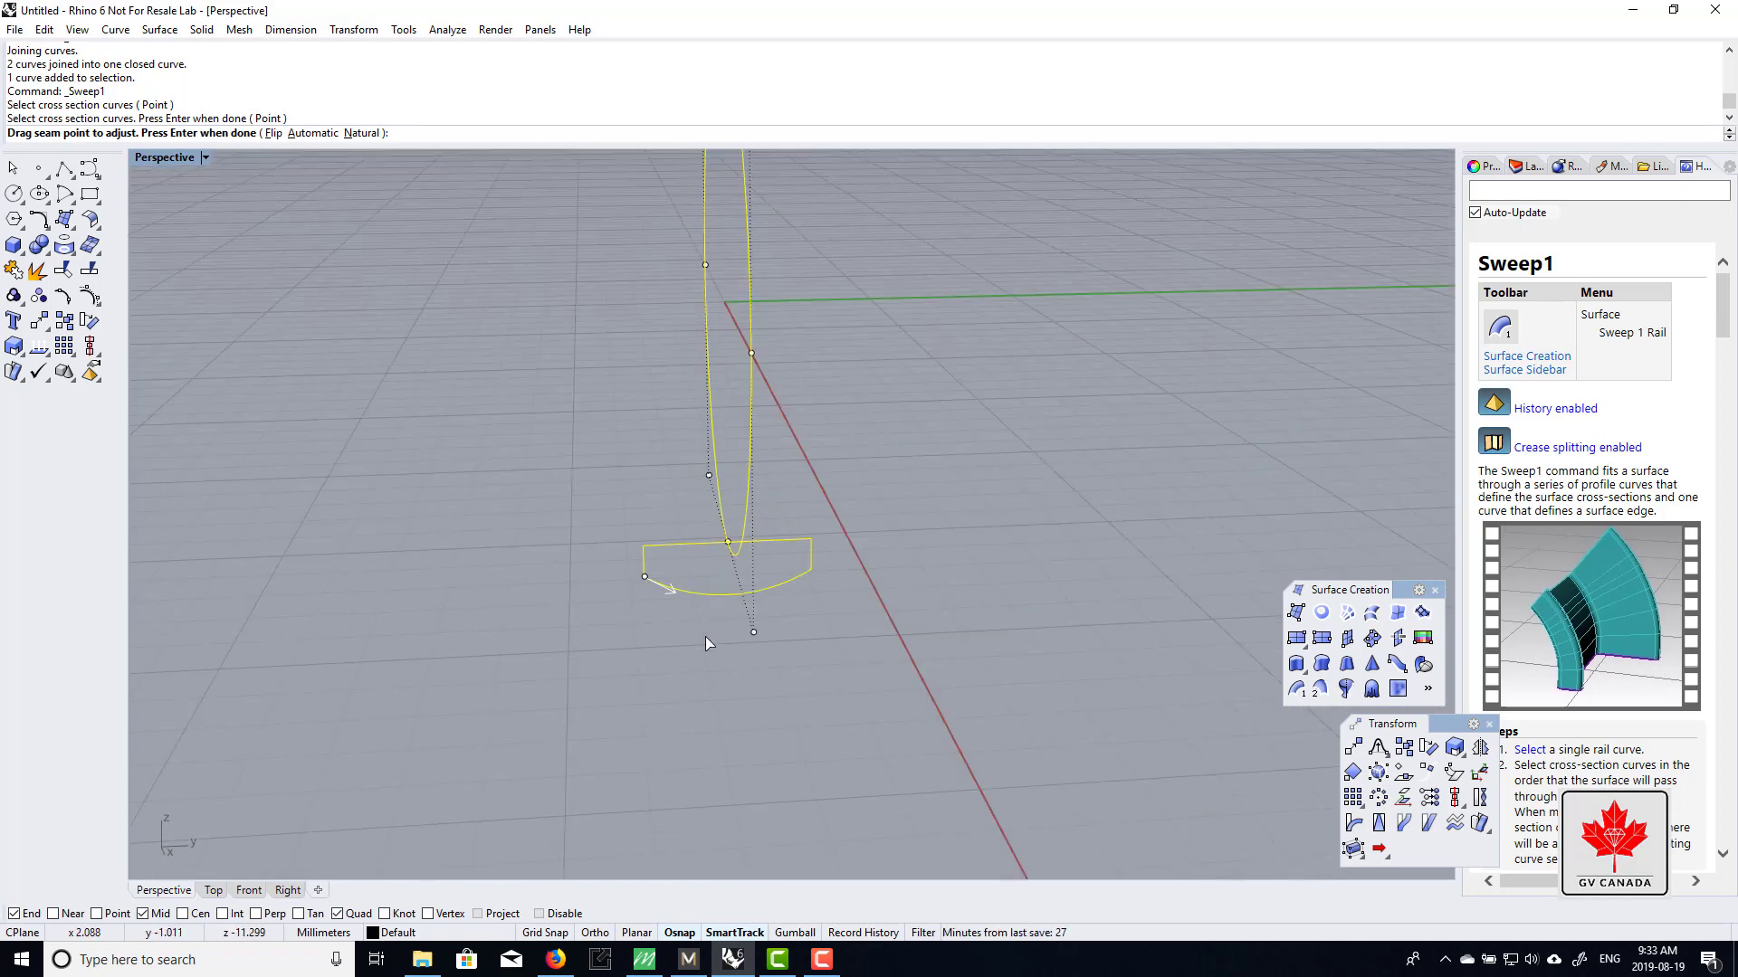
key("Return")
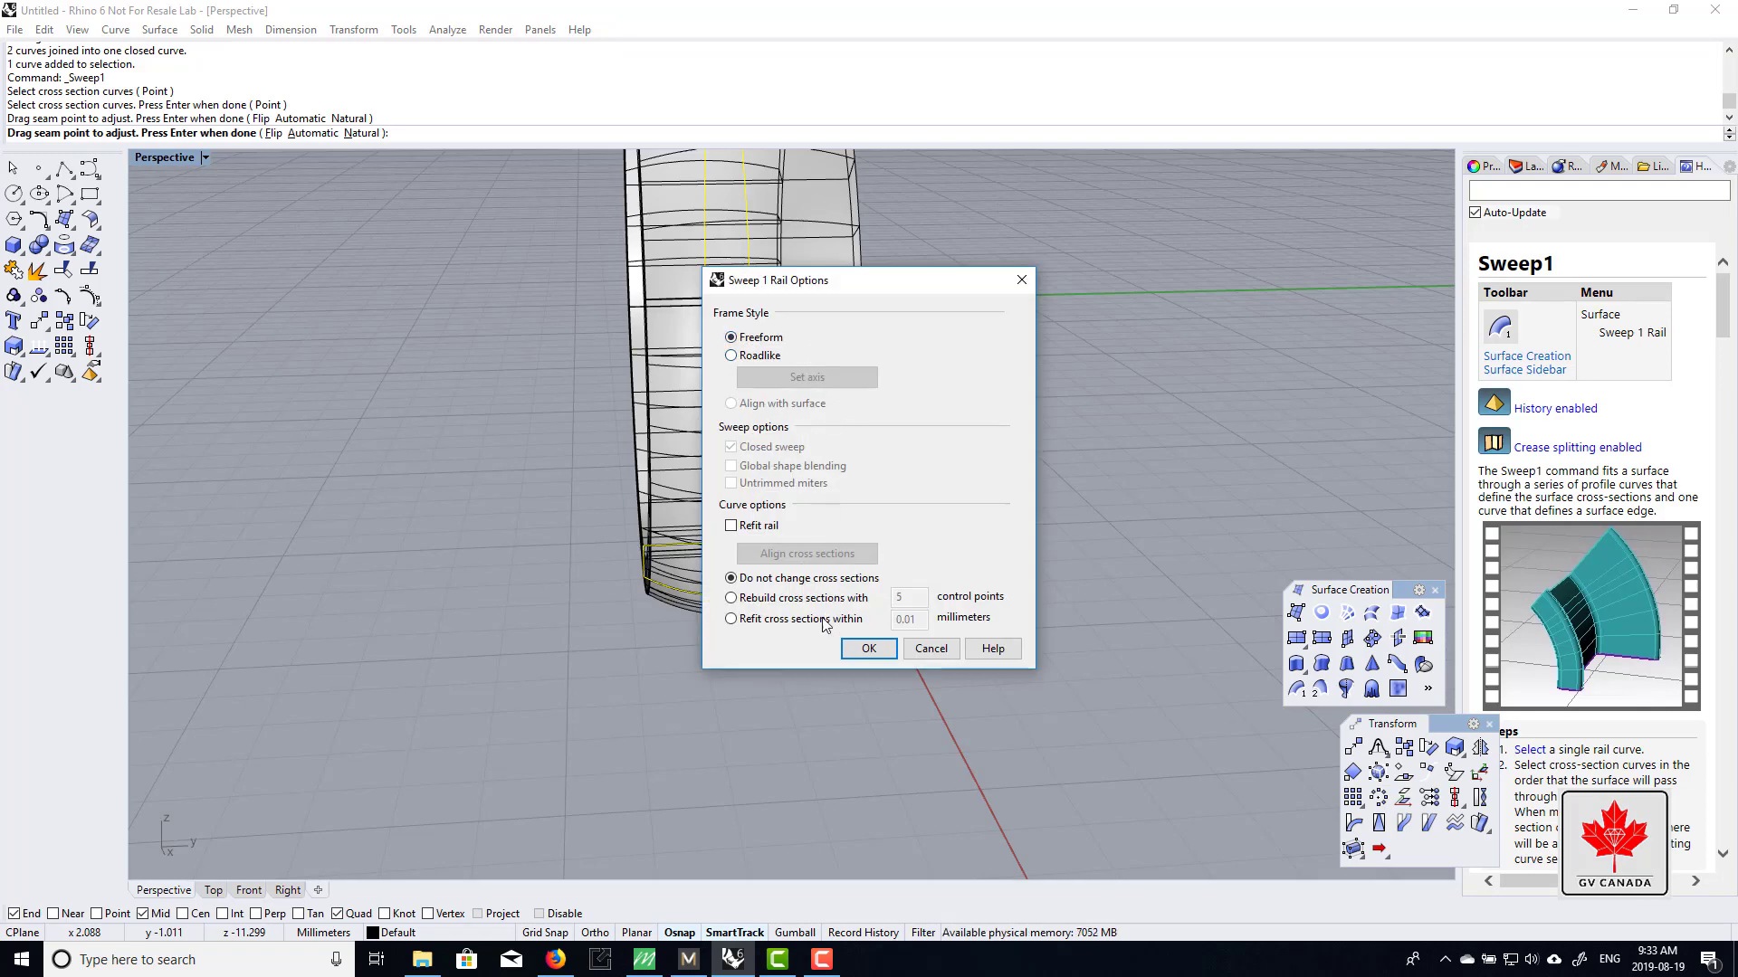
left_click(864, 648)
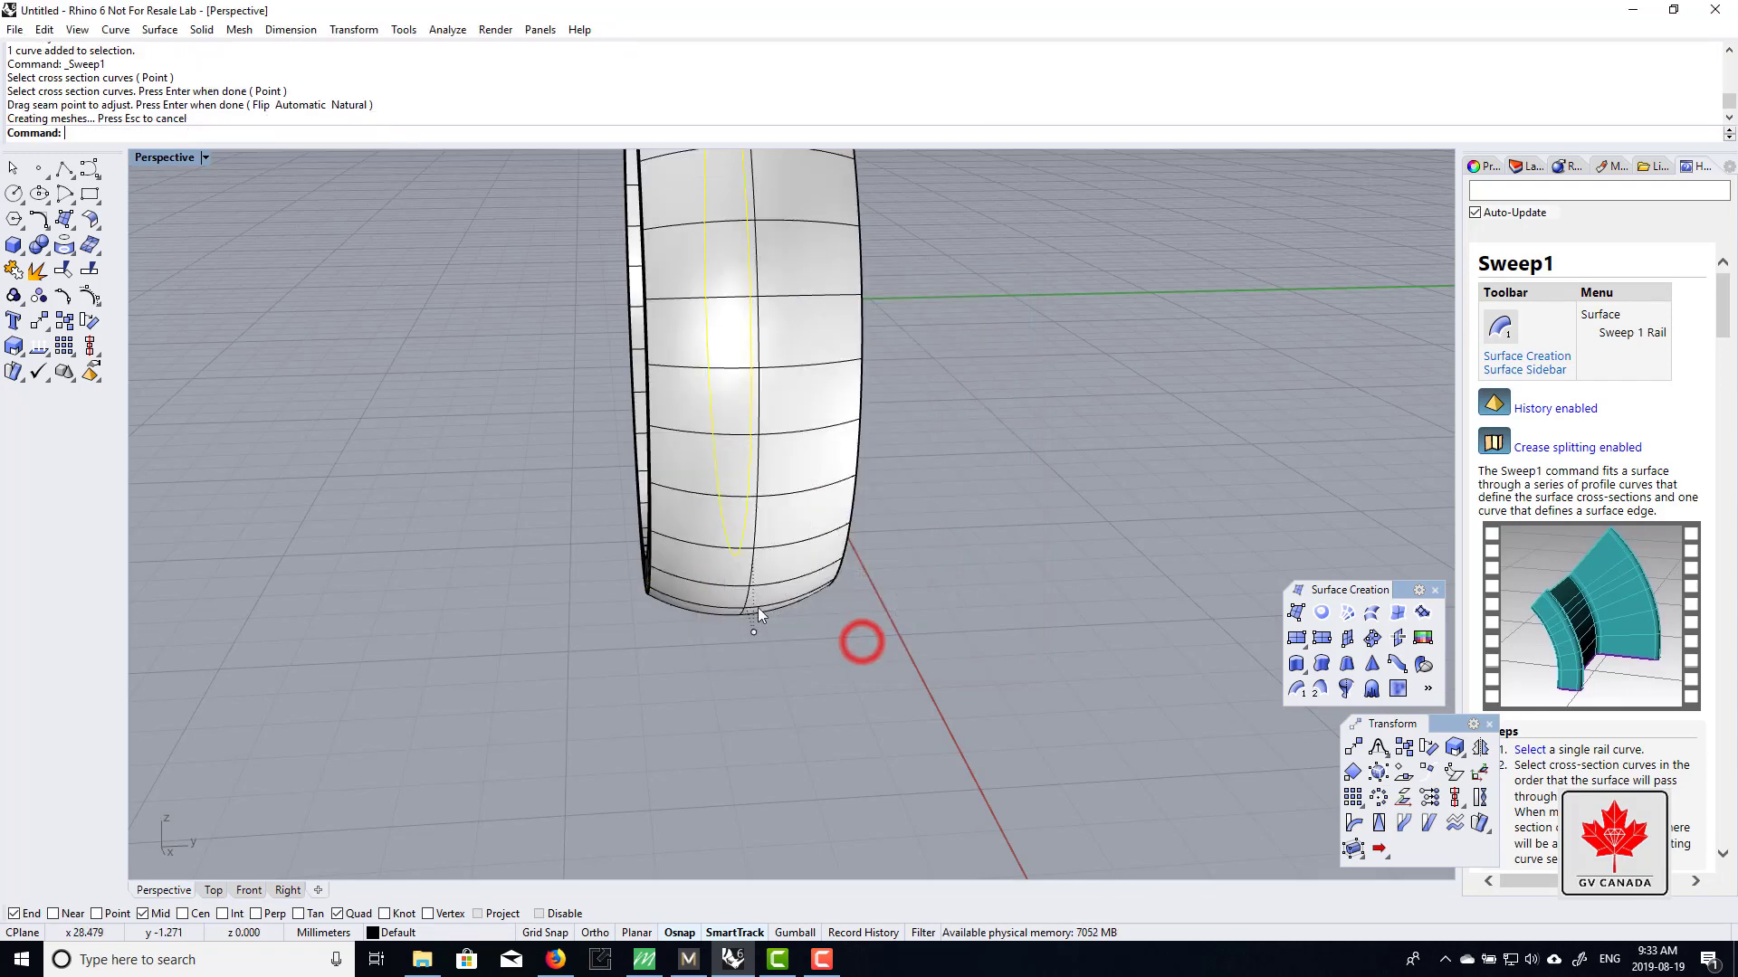
- Examine the swept ring's inner and outer surfaces and the original profile curve at its base, and clear the selection
scroll(861, 640, "down", 6)
right_click_drag(808, 540, 828, 575)
scroll(779, 668, "up", 8)
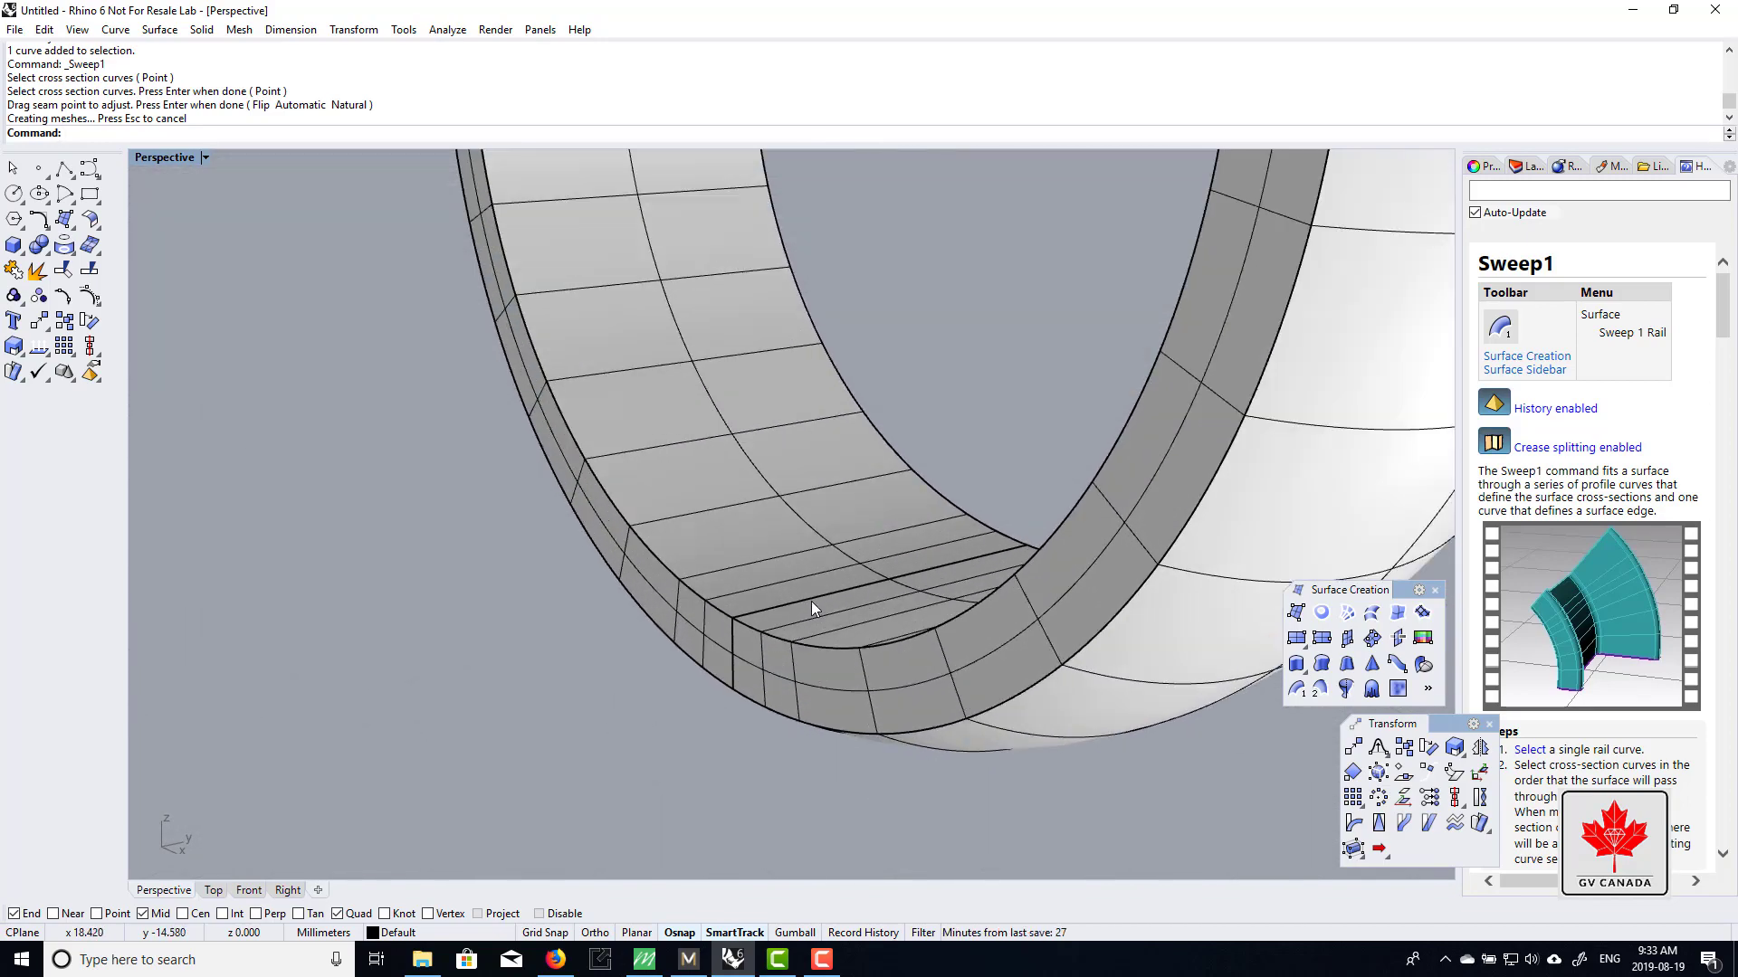
left_click(811, 601)
left_click(820, 595)
left_click(817, 597)
right_click_drag(817, 593, 866, 657)
scroll(814, 615, "down", 5)
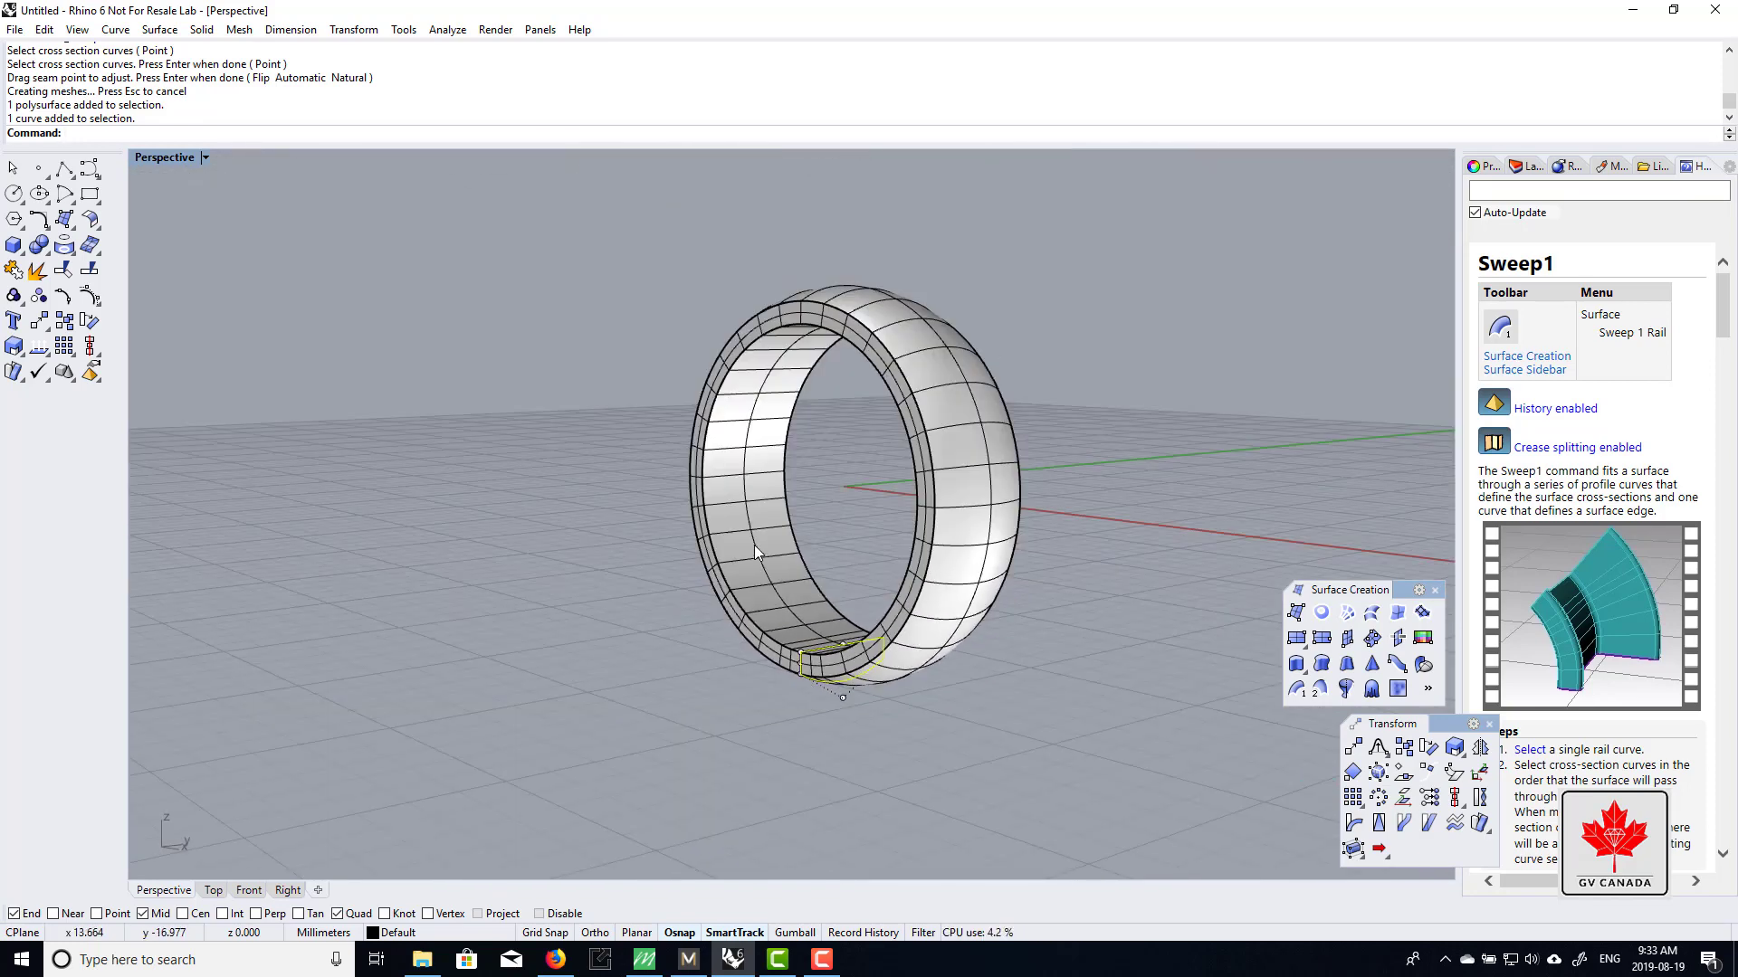
right_click_drag(753, 545, 717, 377)
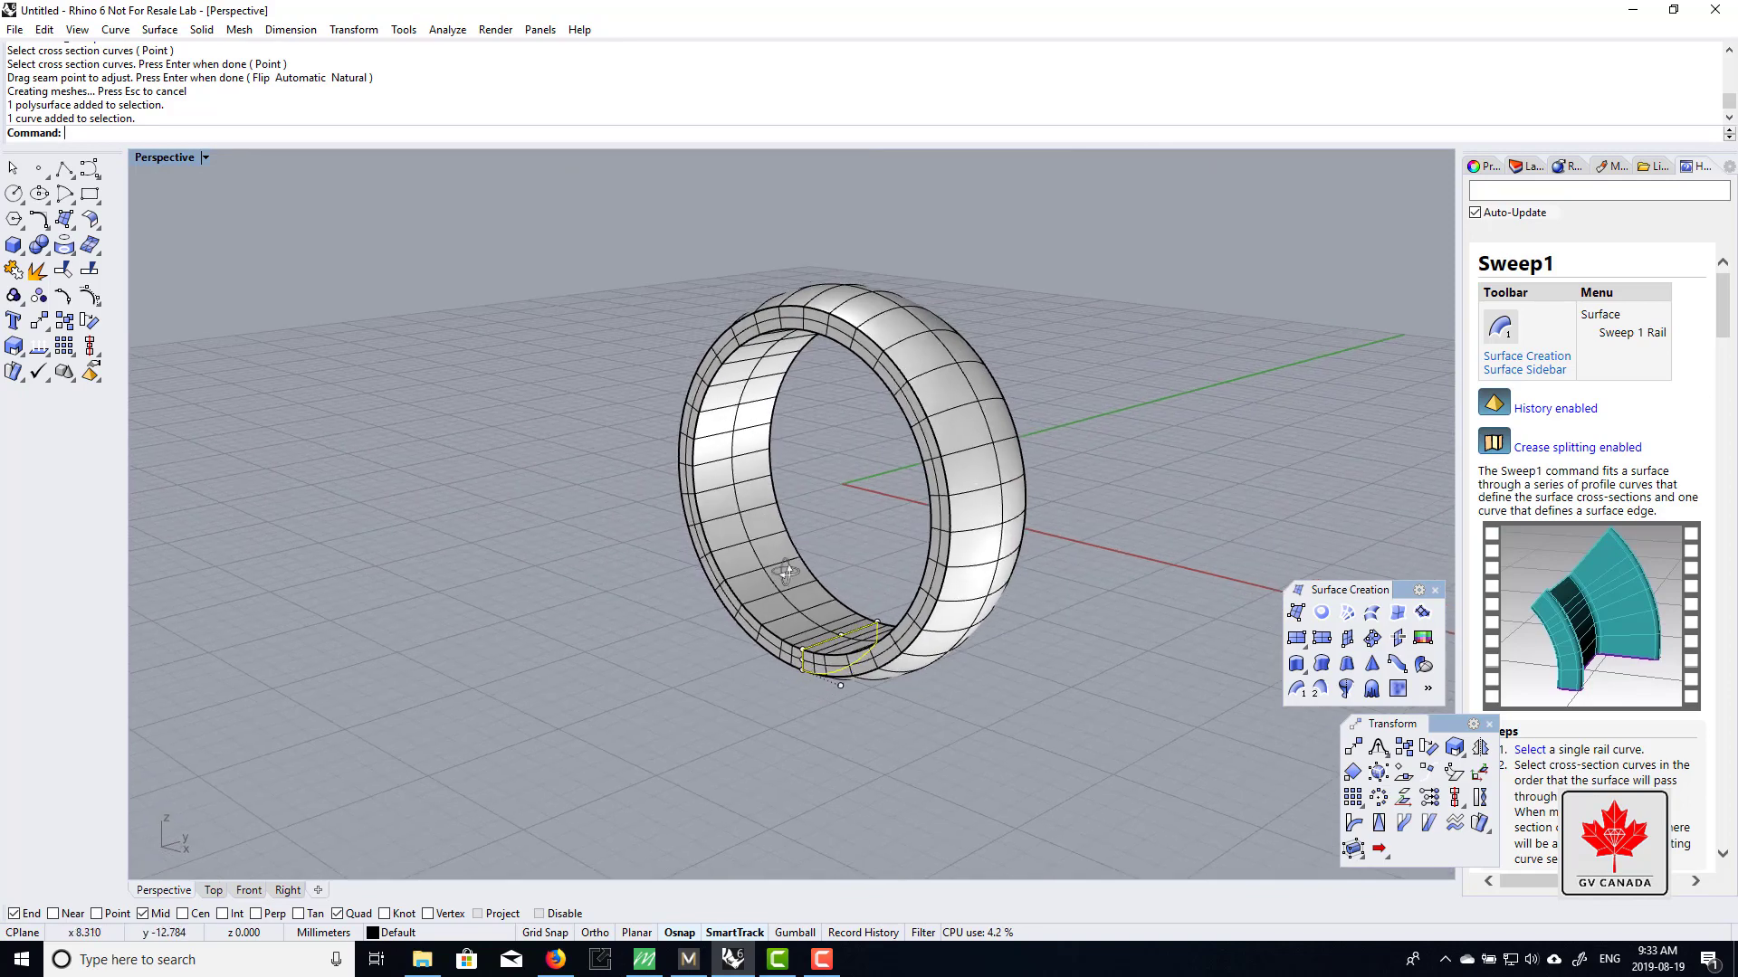
right_click_drag(785, 567, 888, 679)
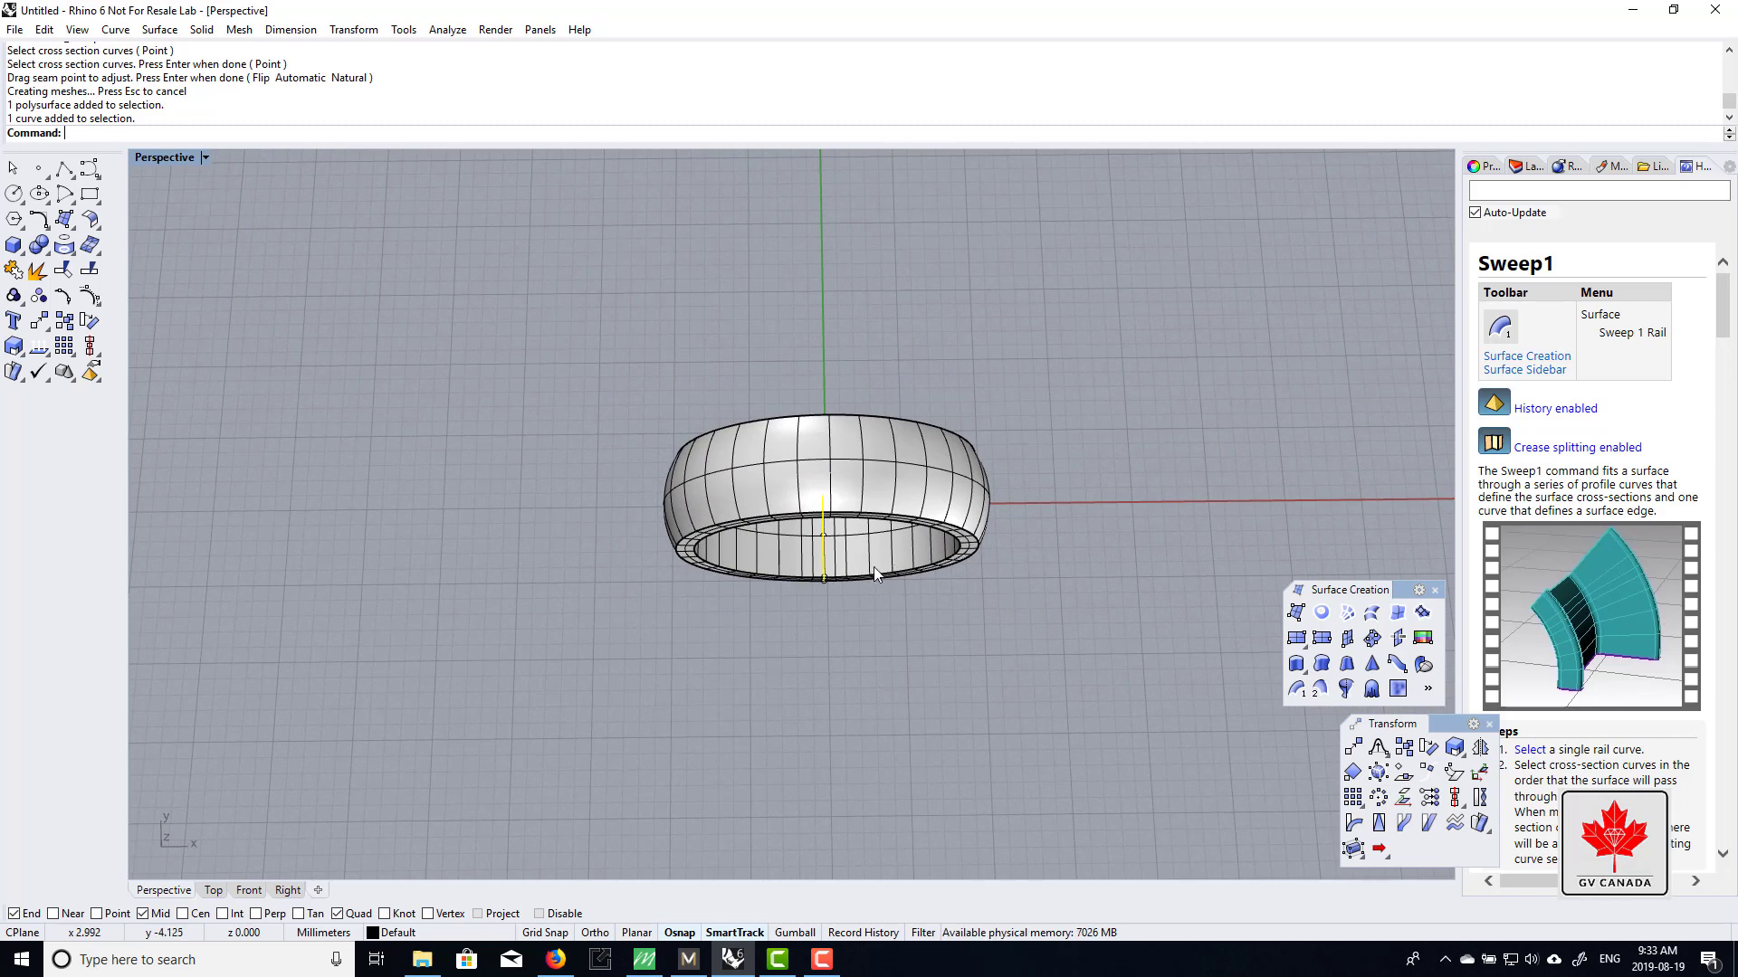
left_click(722, 729)
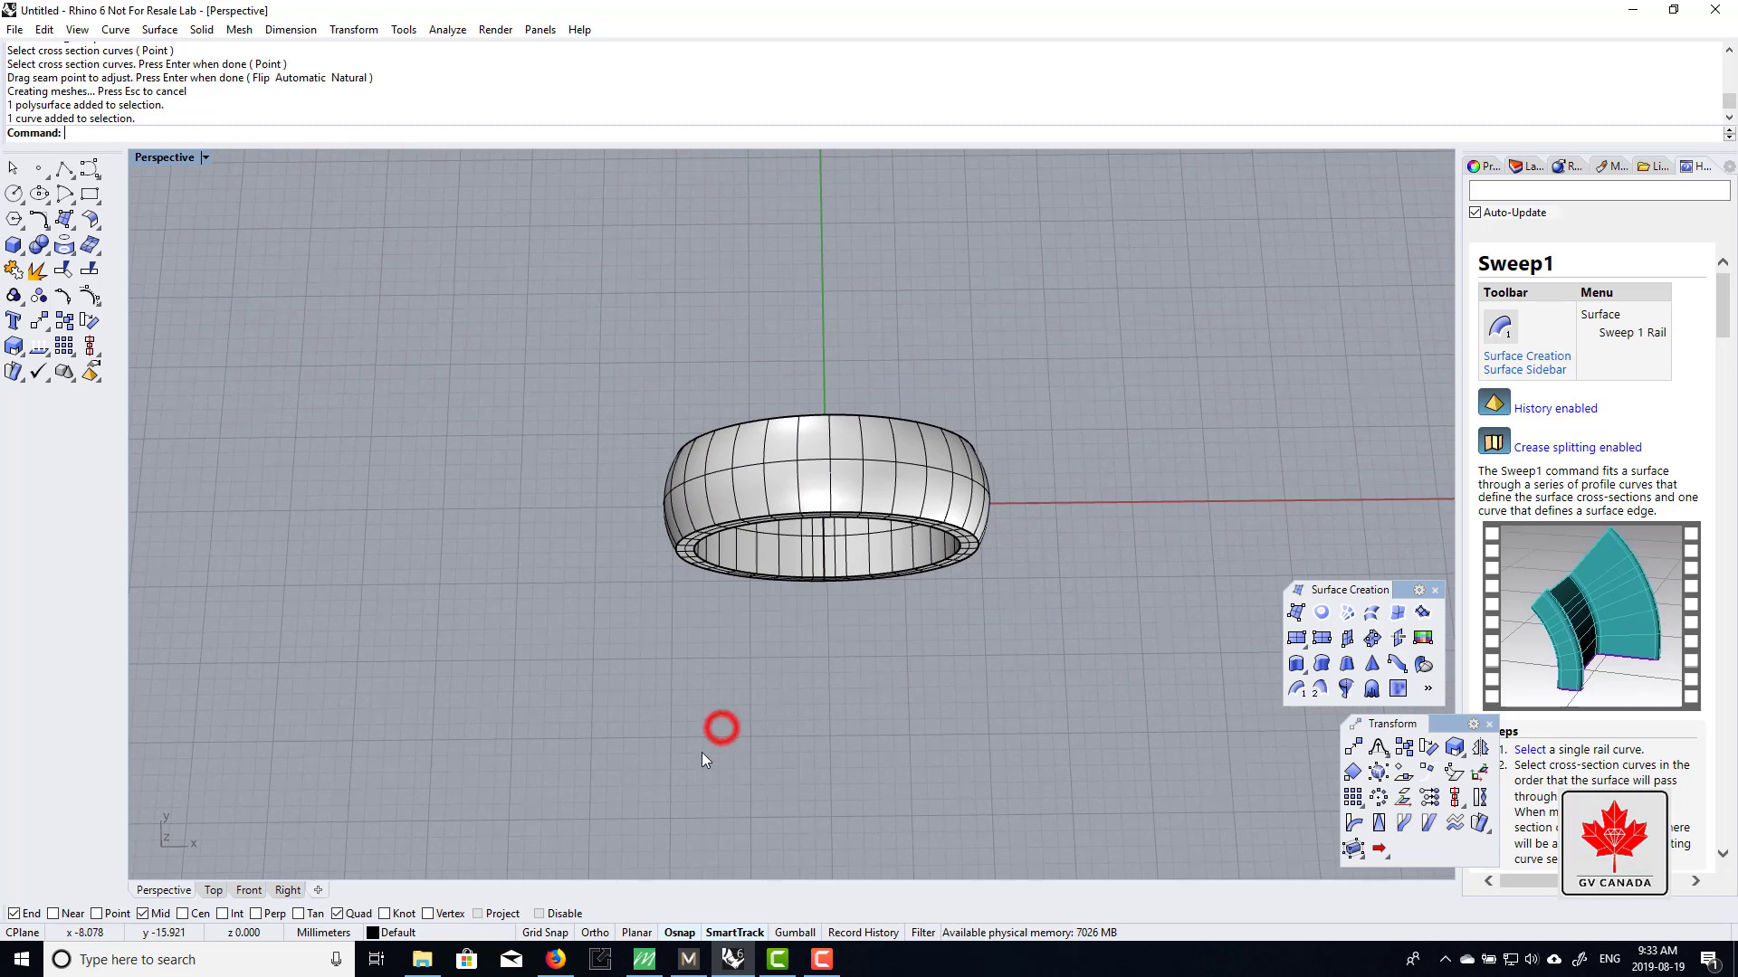